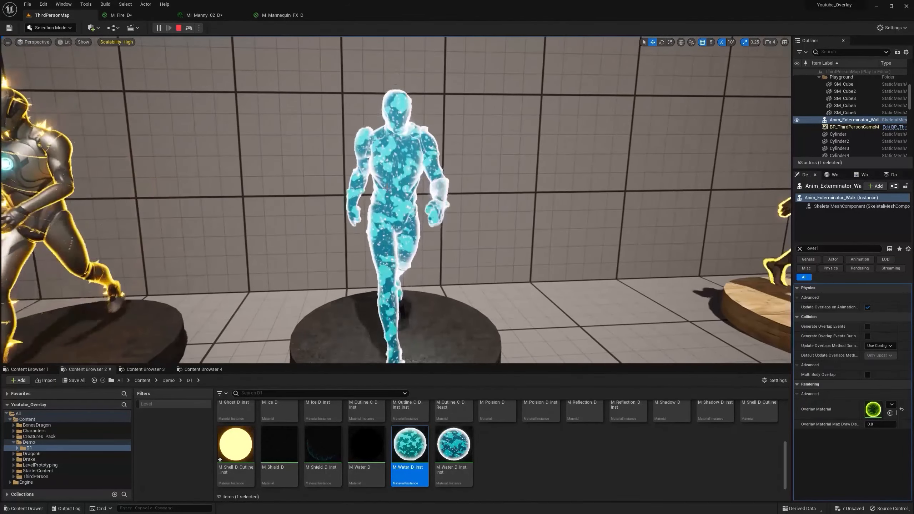
Step: Select the water-effect mannequin on the black pedestal, look along the row of characters and stop the running simulation
click(368, 165)
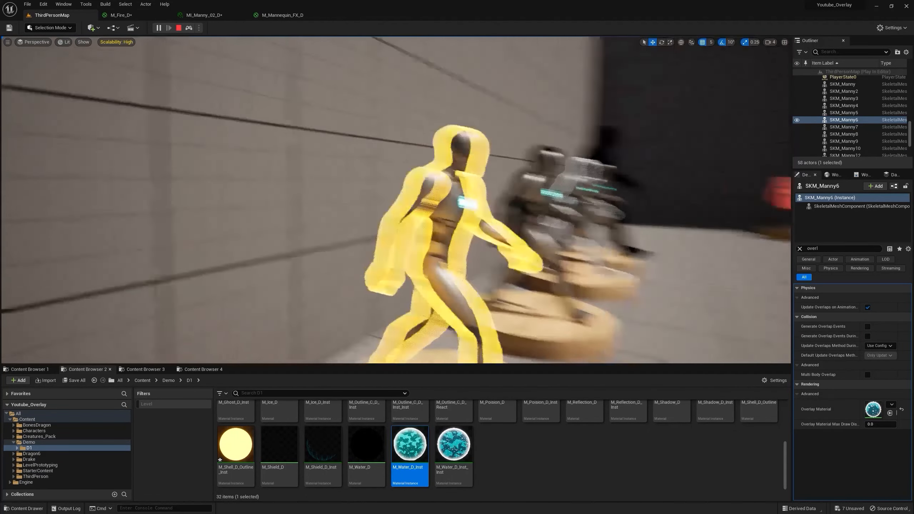
right_drag(396, 200, 287, 183)
click(179, 28)
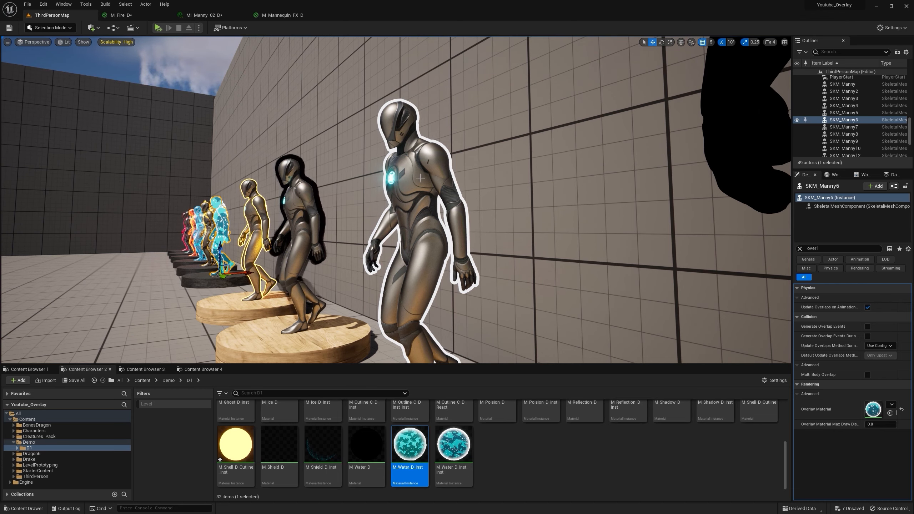
Step: Examine the mannequins with outline and shadow effects standing on the wooden pedestals
key(a)
right_drag(420, 178, 373, 107)
key(a)
key(d)
key(s)
right_drag(411, 194, 450, 190)
key(s)
key(w)
key(s)
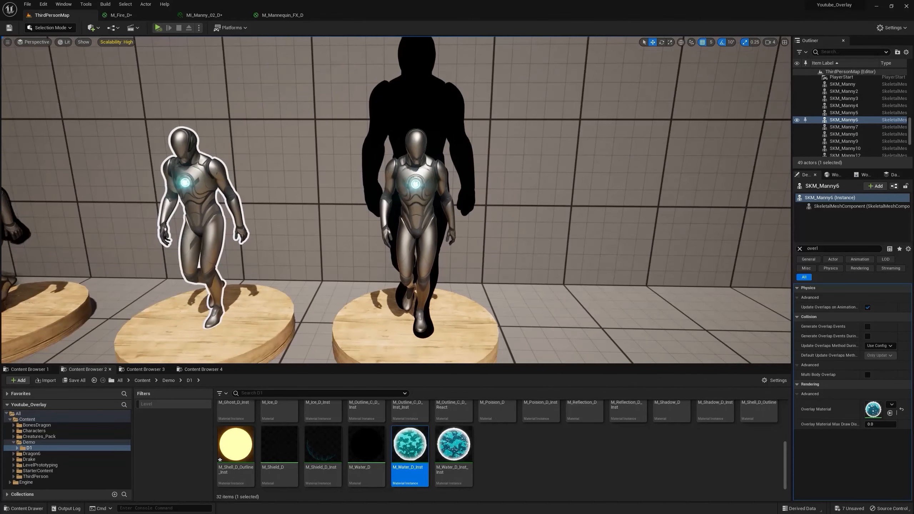
Step: Run the simulation to view the outline and shadow mannequins in play, and stop it
click(158, 28)
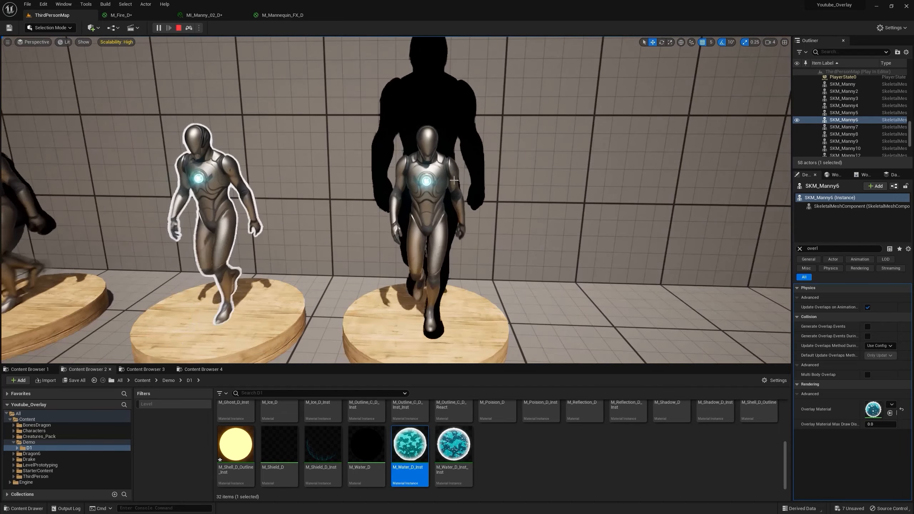
right_drag(413, 150, 367, 173)
key(a)
key(a)
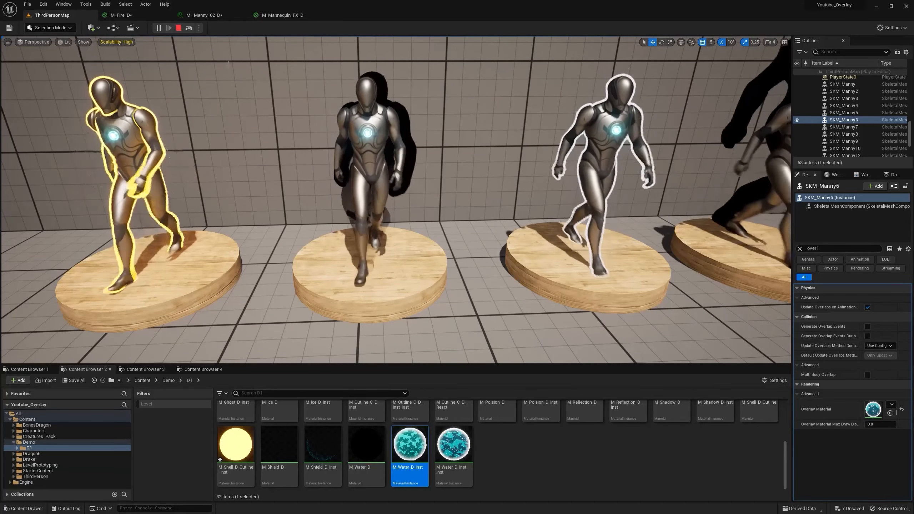
key(Escape)
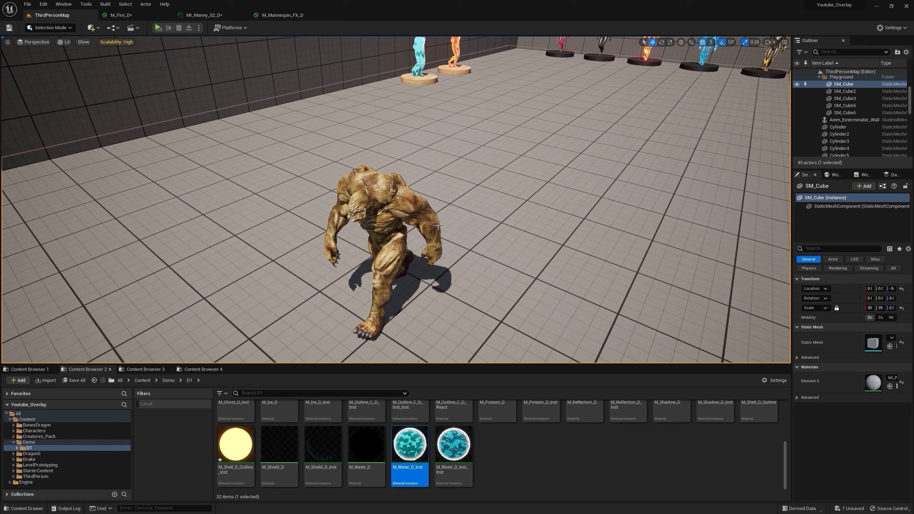
Step: Select the Exterminator creature and assign M_Fire_D_Inst as its overlay material
click(408, 206)
scroll(846, 360, down, 4)
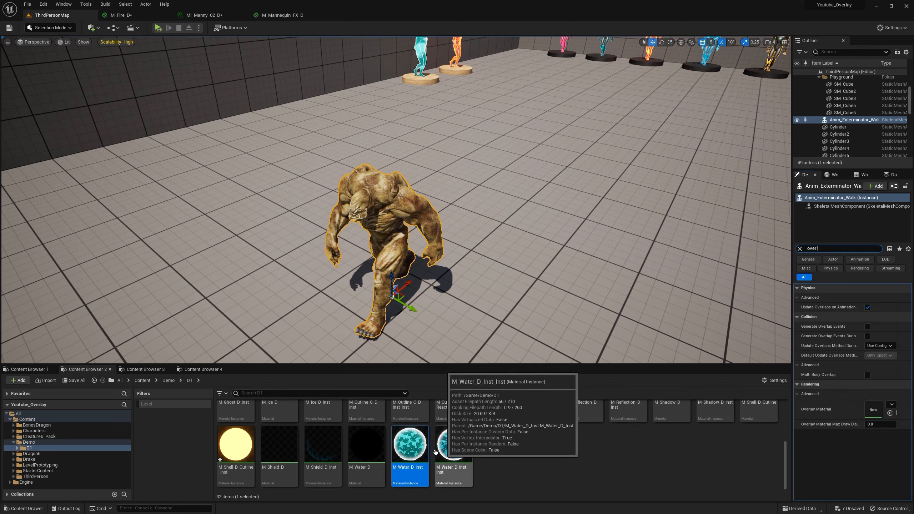
scroll(436, 452, up, 2)
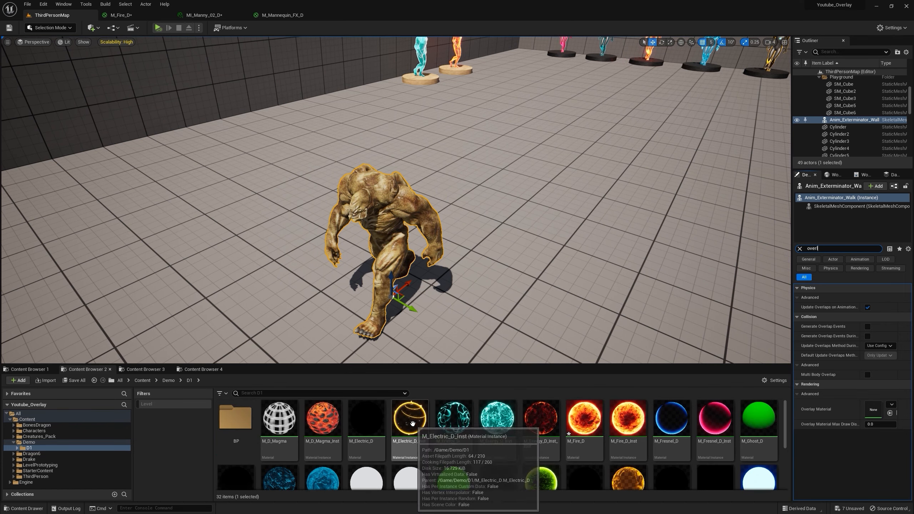
click(629, 423)
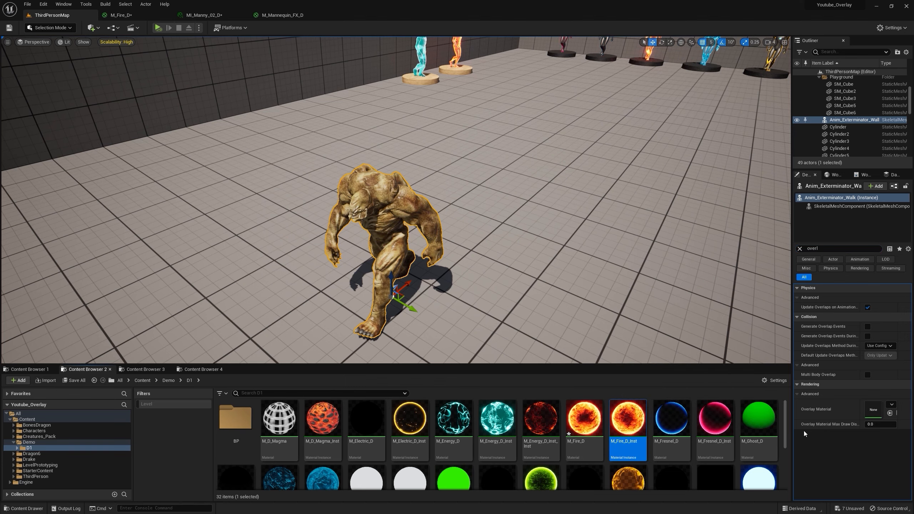
click(890, 413)
key(f)
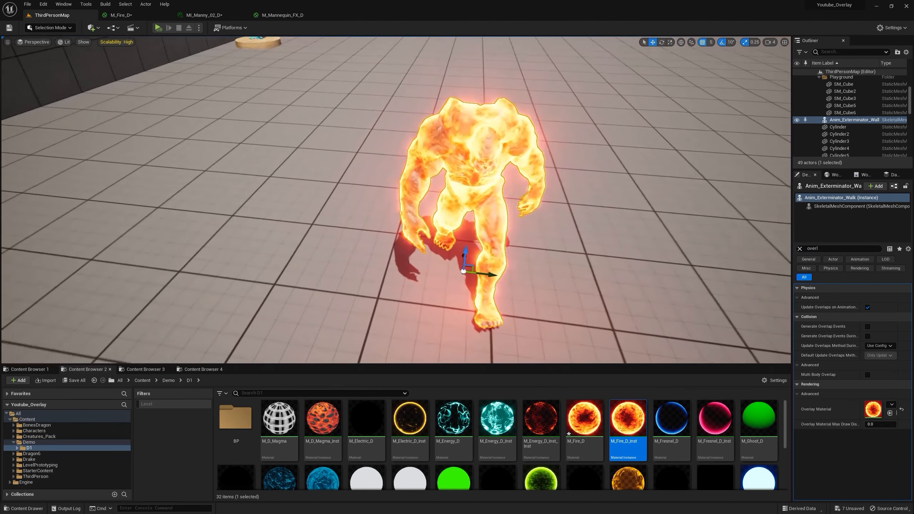
Step: Try M_Fresnel_D_Inst and M_Shadow_D_Inst in turn as the creature's overlay material
click(715, 424)
click(890, 413)
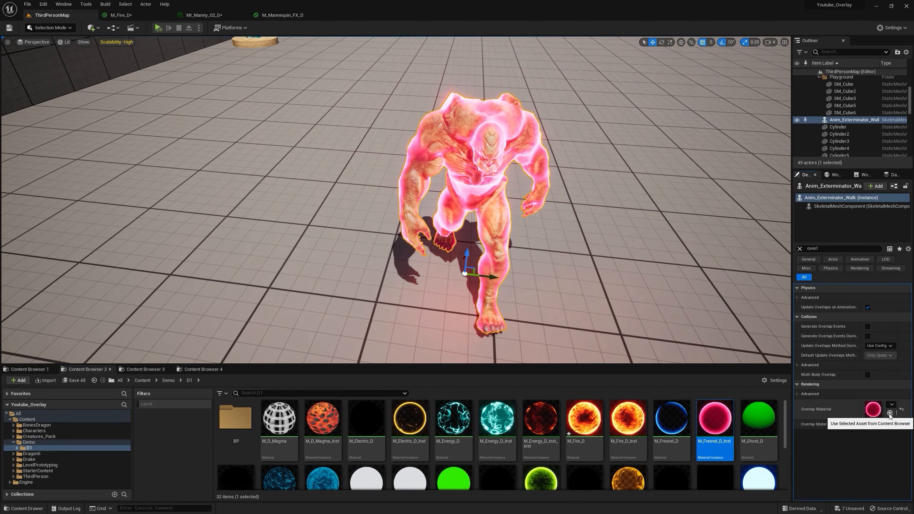
scroll(753, 445, down, 1)
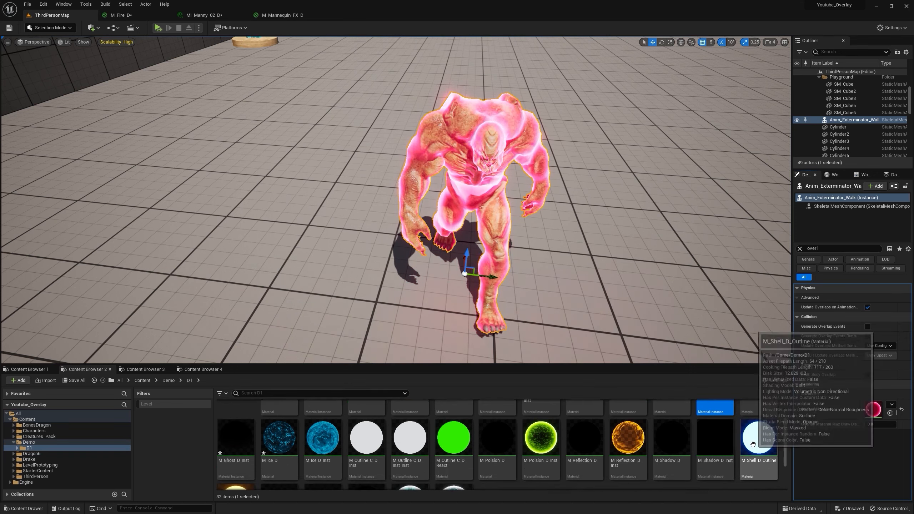
click(715, 439)
click(890, 413)
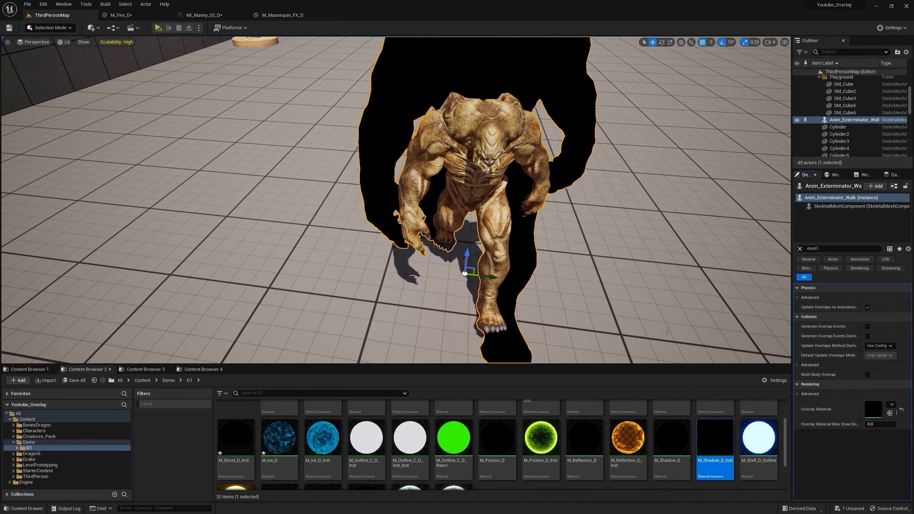
right_drag(667, 332, 666, 299)
Step: Try M_Shell_D_Outline_Inst as the creature's overlay material
scroll(590, 448, down, 2)
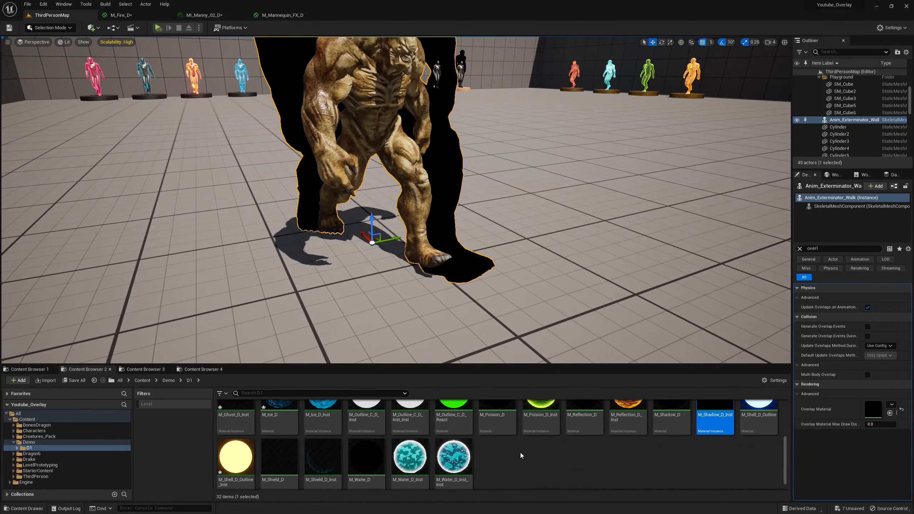
click(235, 461)
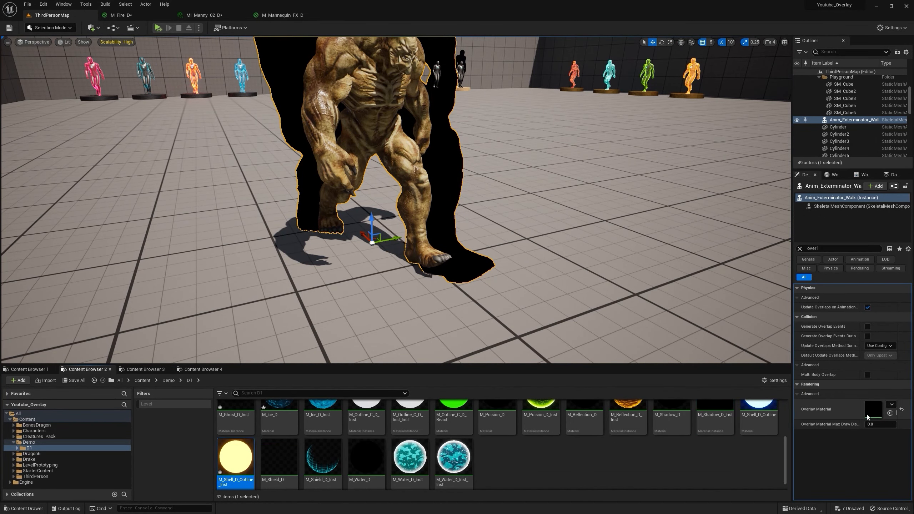
click(890, 414)
right_drag(612, 306, 526, 277)
Step: Open the M_Shell_D_Outline_Inst material instance and try other values for its outline colour
double_click(239, 458)
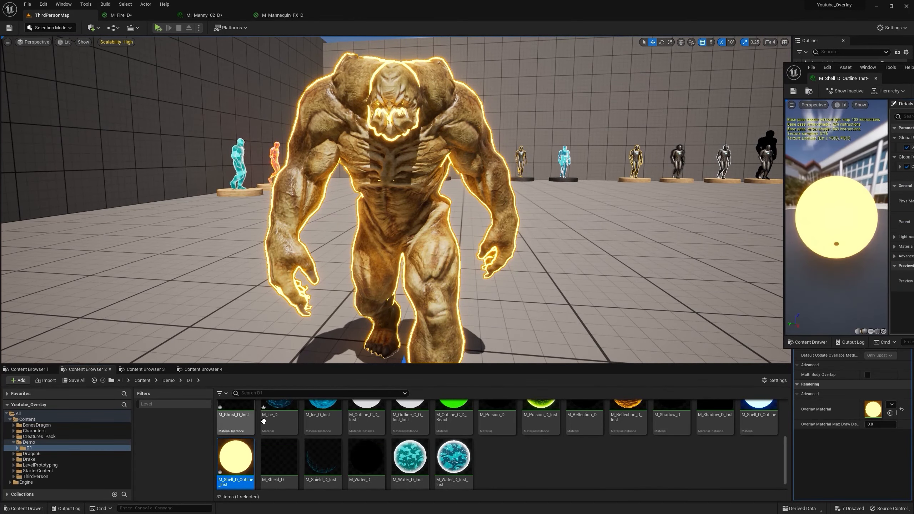
drag(901, 80, 674, 157)
click(742, 245)
drag(797, 283, 777, 311)
drag(855, 322, 782, 339)
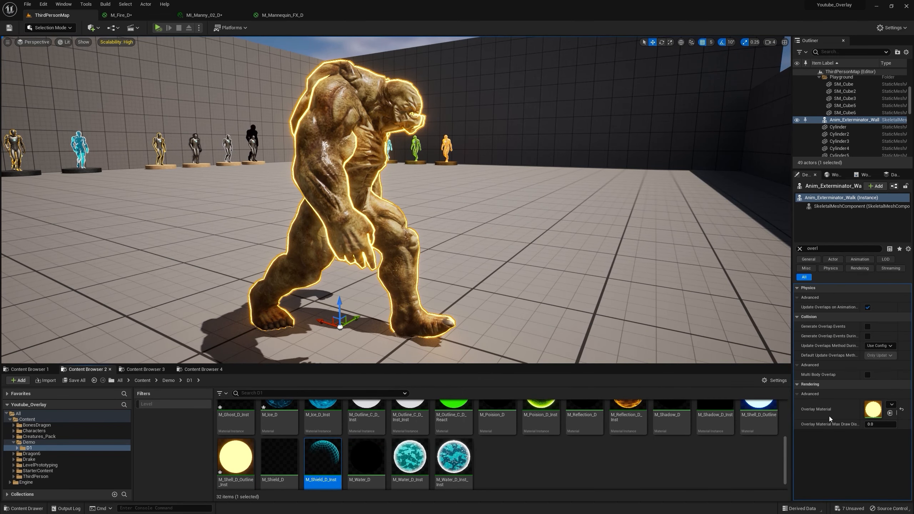
Step: Assign M_Shield_D_Inst as the creature's overlay material
click(890, 413)
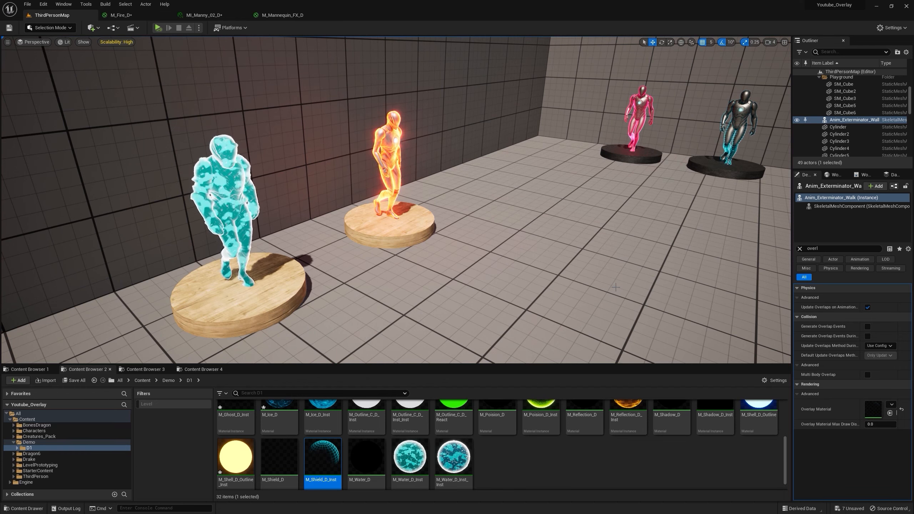
right_drag(592, 265, 618, 254)
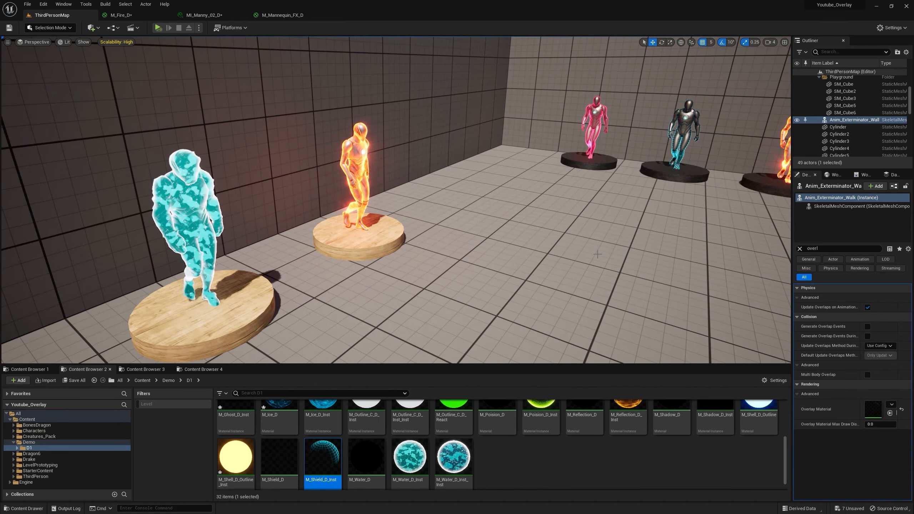
Step: Select the fire-effect mannequin on the wooden pedestal and clear the property filter to inspect its assigned materials
click(359, 147)
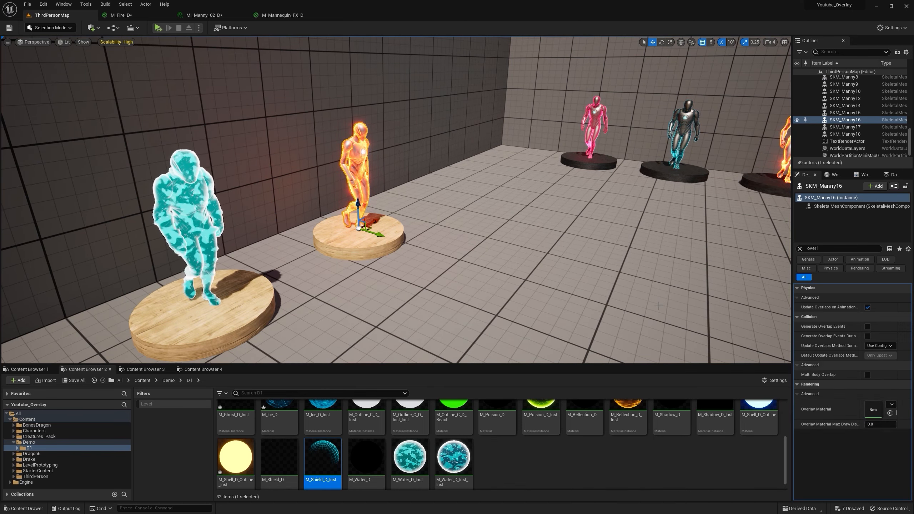
right_drag(561, 259, 615, 220)
key(w)
key(w)
key(f)
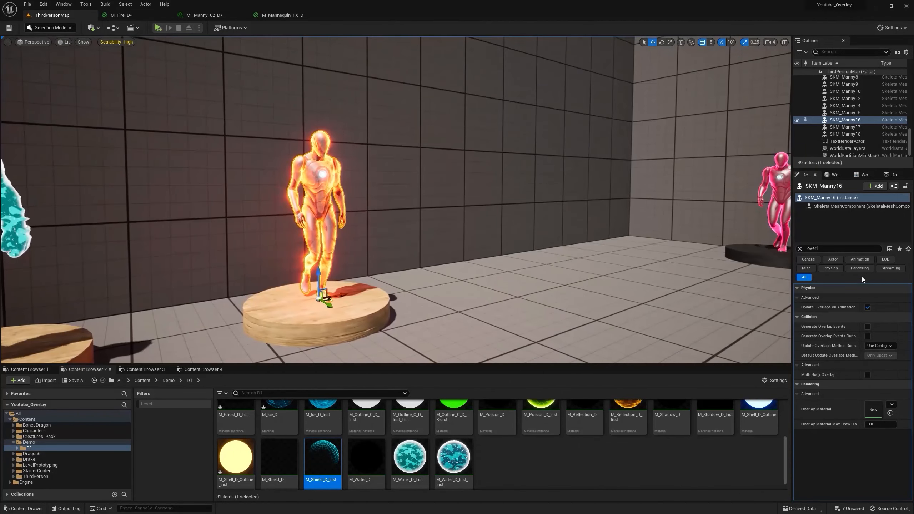
click(800, 249)
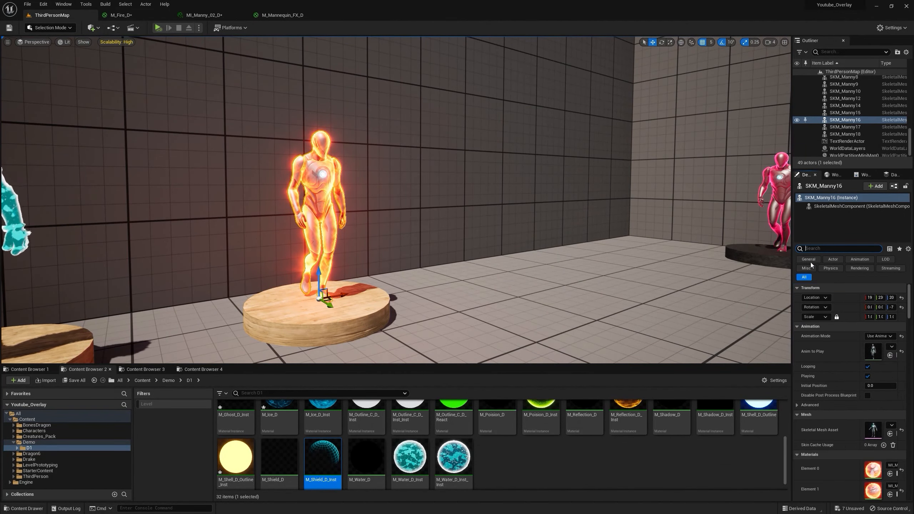
scroll(871, 455, down, 2)
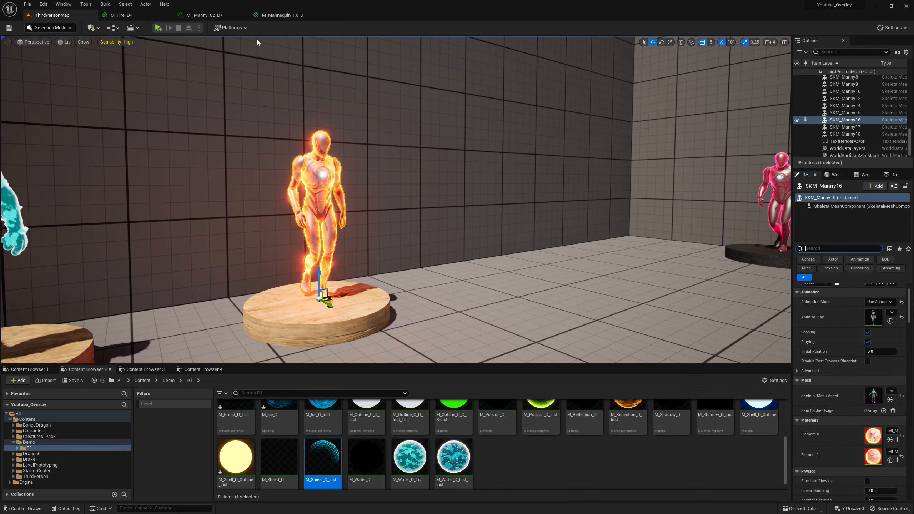
Step: Switch to the M_Mannequin_FX_D material graph and examine its node groups and the Fire Effect connection
click(212, 15)
click(272, 16)
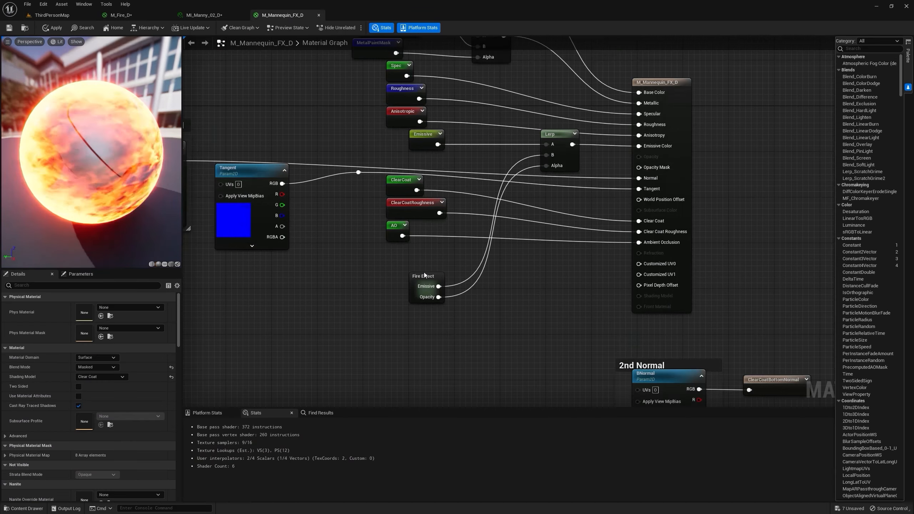
scroll(440, 143, down, 8)
right_drag(450, 178, 547, 190)
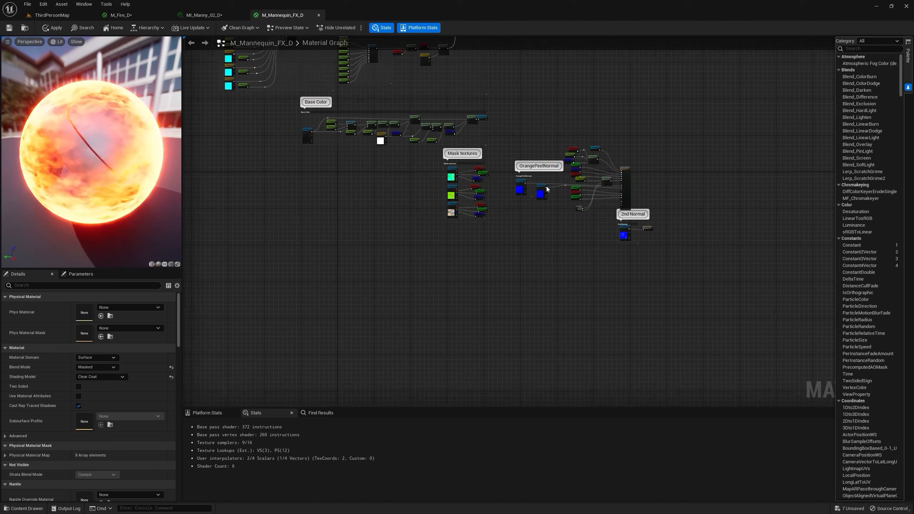
right_drag(479, 136, 475, 175)
scroll(518, 209, up, 2)
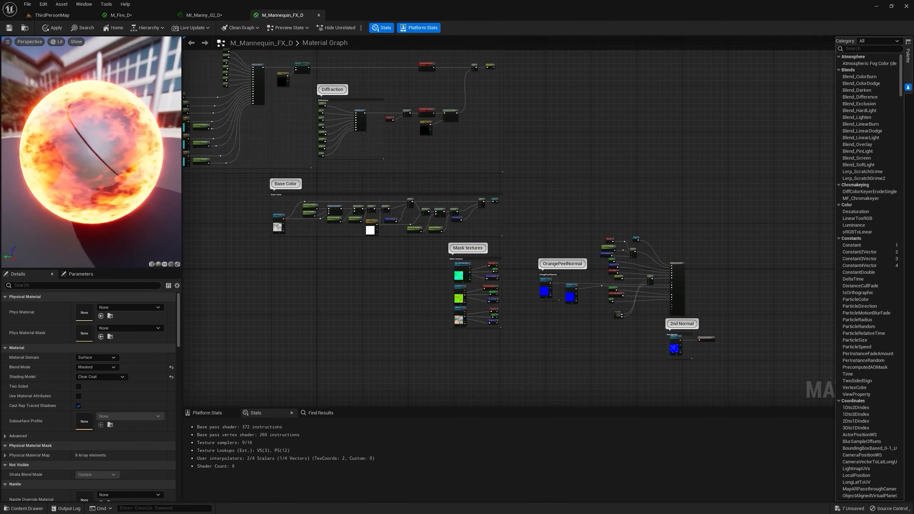
right_drag(635, 311, 516, 226)
scroll(515, 227, up, 5)
Step: Reposition the Lerp node that blends Emissive with the Fire Effect outputs
drag(477, 228, 466, 239)
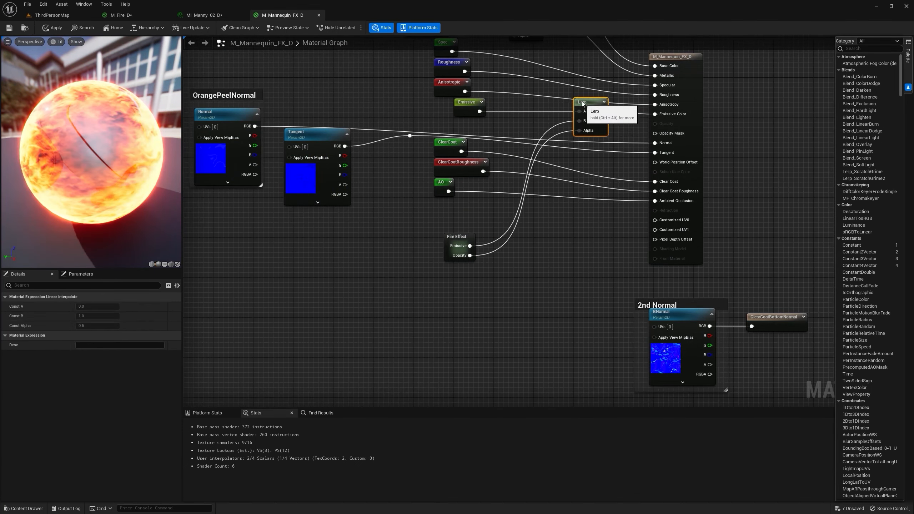
drag(568, 134, 583, 129)
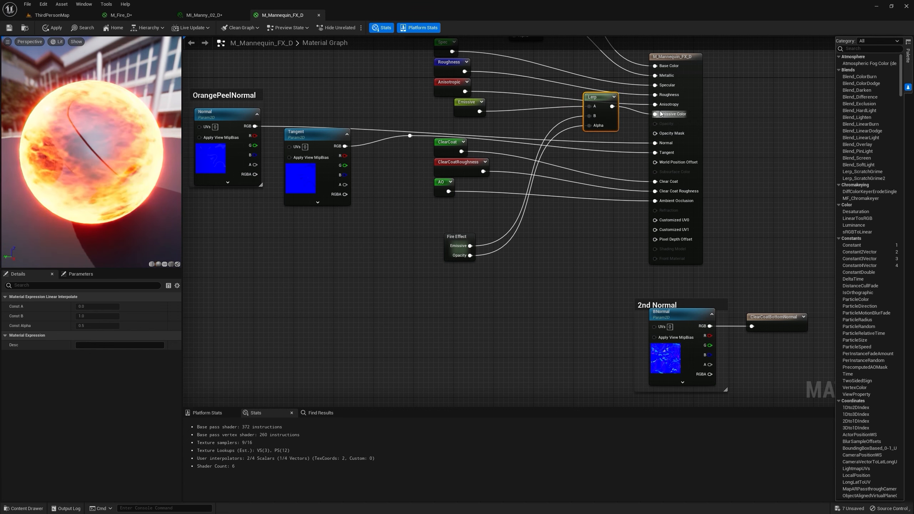
drag(608, 100, 598, 110)
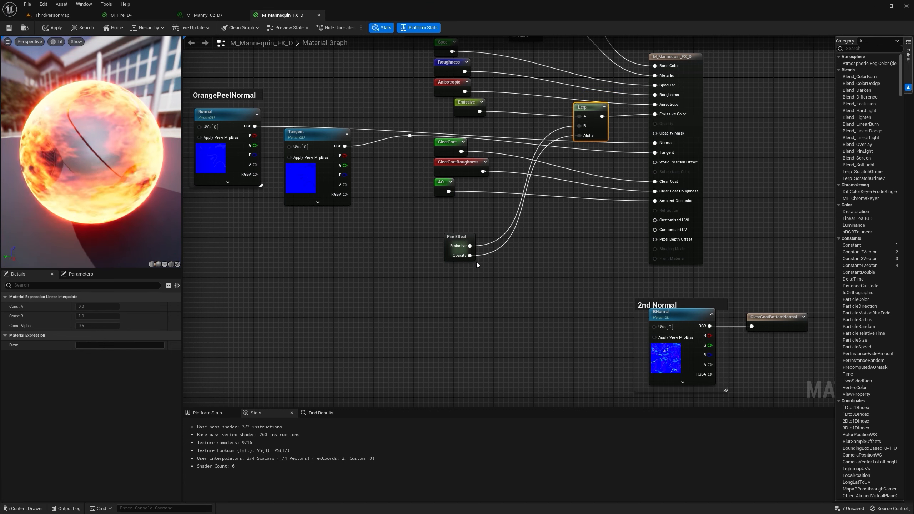
Step: Open the Fire Effect subgraph and examine its nodes up to the Alpha parameter
double_click(458, 249)
right_drag(495, 215, 445, 183)
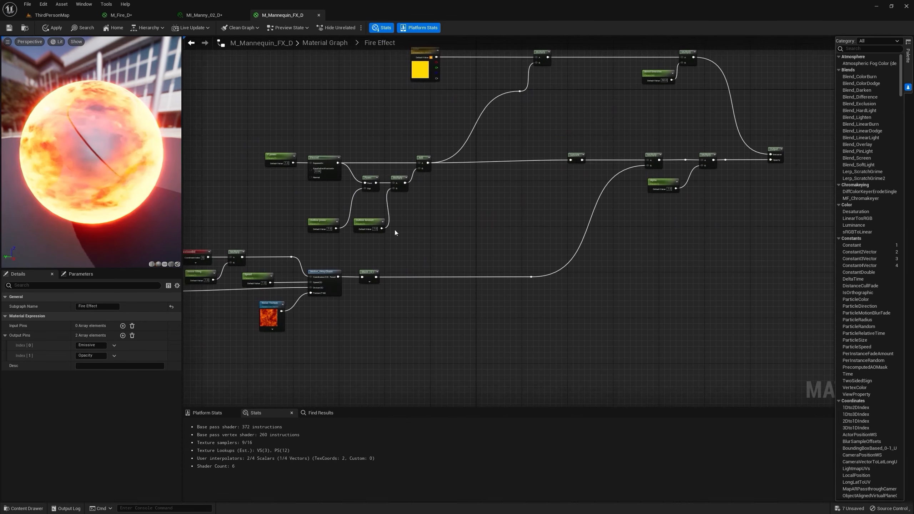
right_drag(394, 230, 355, 241)
scroll(527, 206, up, 4)
right_drag(573, 211, 518, 219)
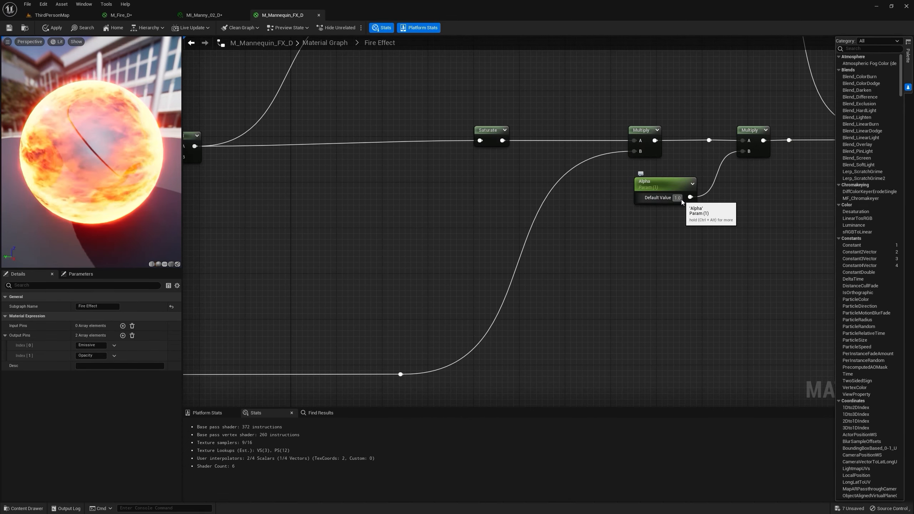
Step: Try a default value of 0 for the Alpha parameter and set it back to 1
text(0)
key(Return)
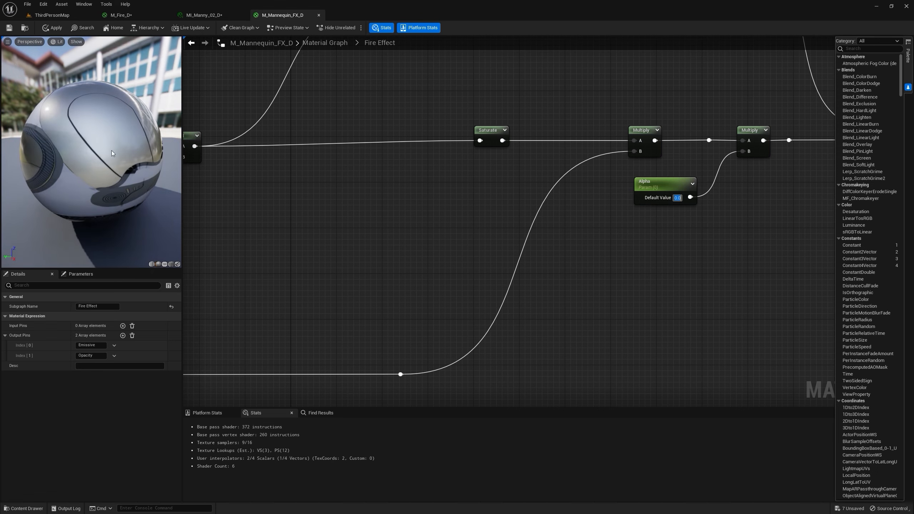
text(1)
key(Return)
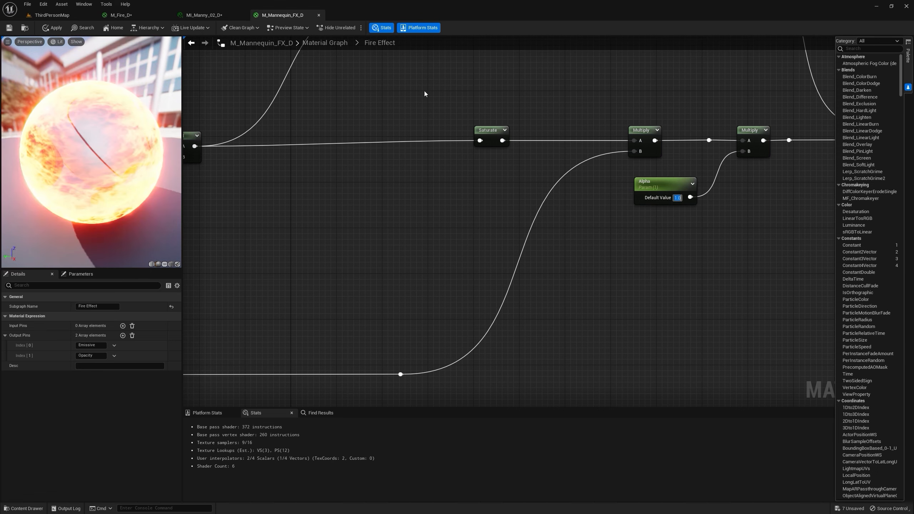
Step: Return to the main M_Mannequin_FX_D graph and switch to the M_Fire_D material
click(339, 44)
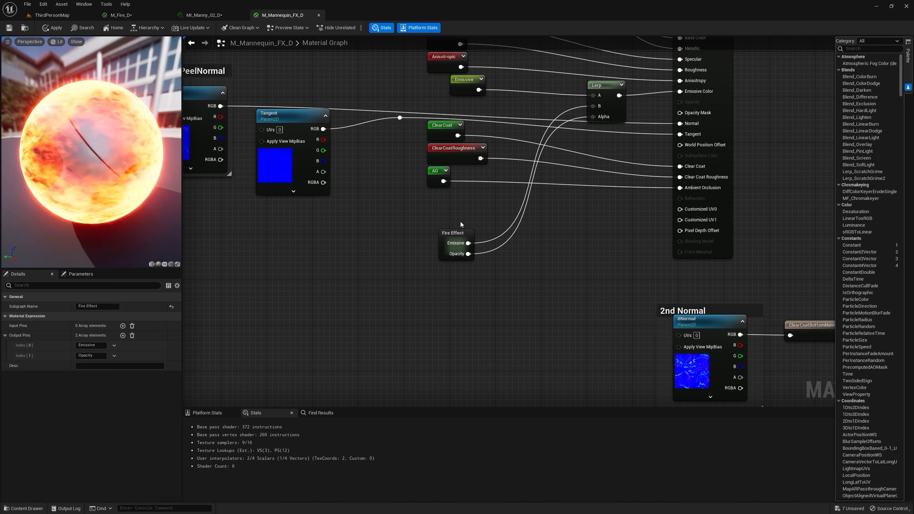
click(121, 15)
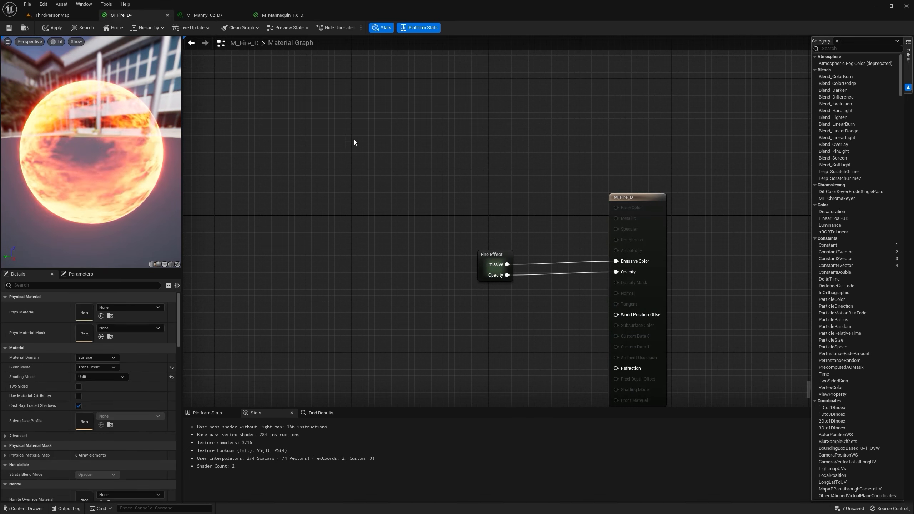
Step: Open the Fire Effect subgraph in M_Fire_D and examine its nodes
drag(83, 139, 155, 142)
scroll(400, 176, up, 2)
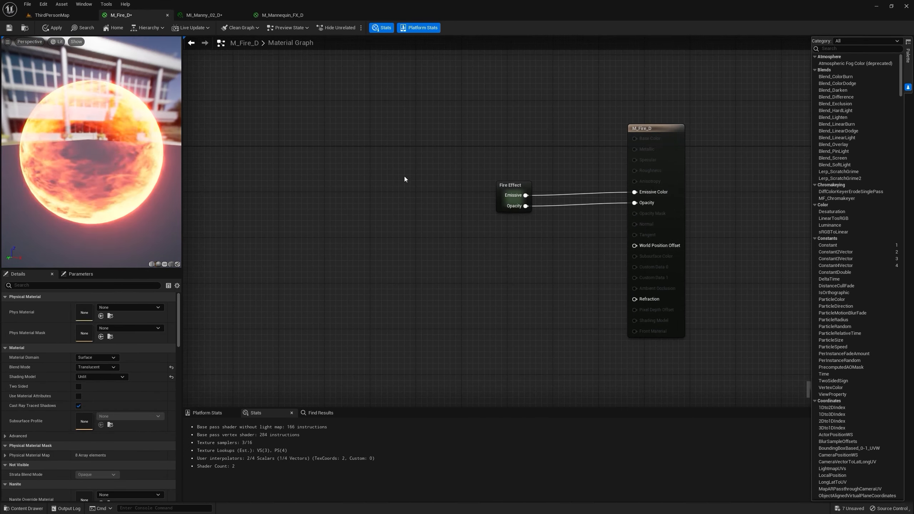
click(501, 187)
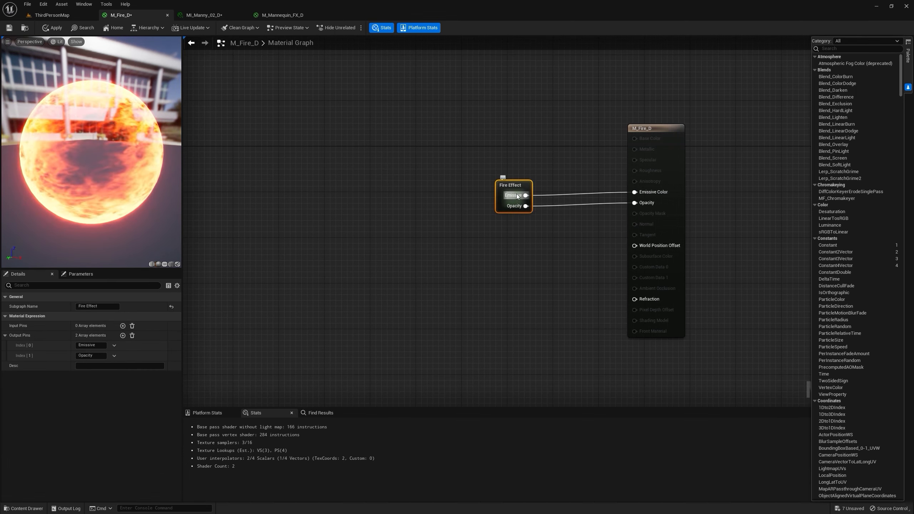
double_click(517, 196)
right_drag(523, 168, 413, 134)
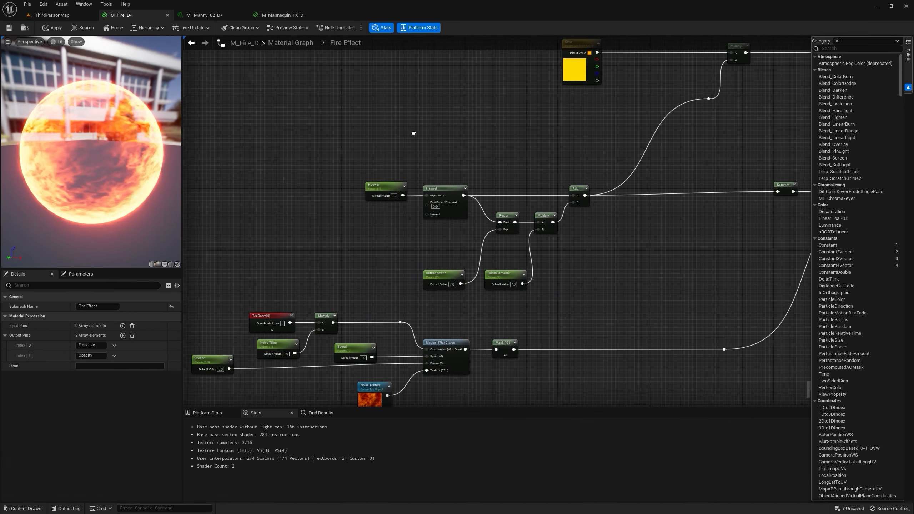
Step: Try collapsing the Fresnel nodes and their power and outline parameters into a single node, and undo the collapse
scroll(370, 136, down, 4)
drag(458, 187, 460, 195)
scroll(455, 180, up, 4)
right_click(399, 139)
click(448, 249)
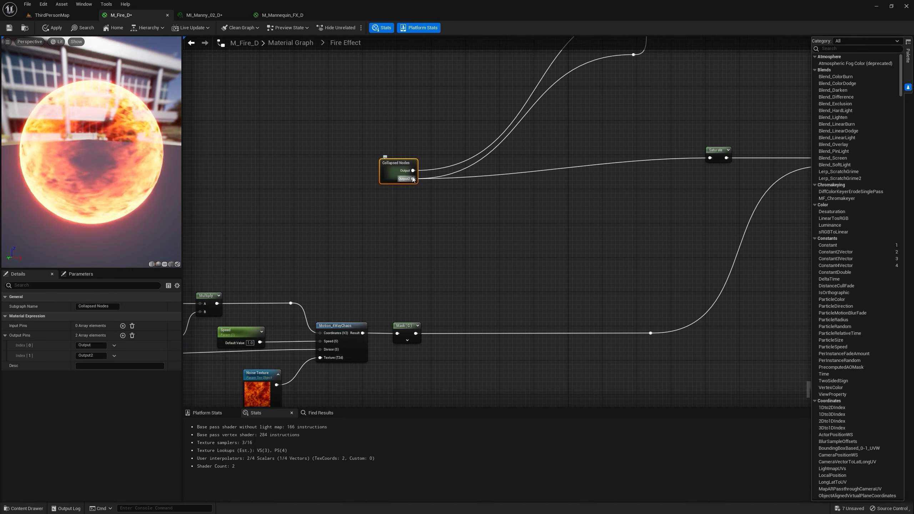
right_click(400, 171)
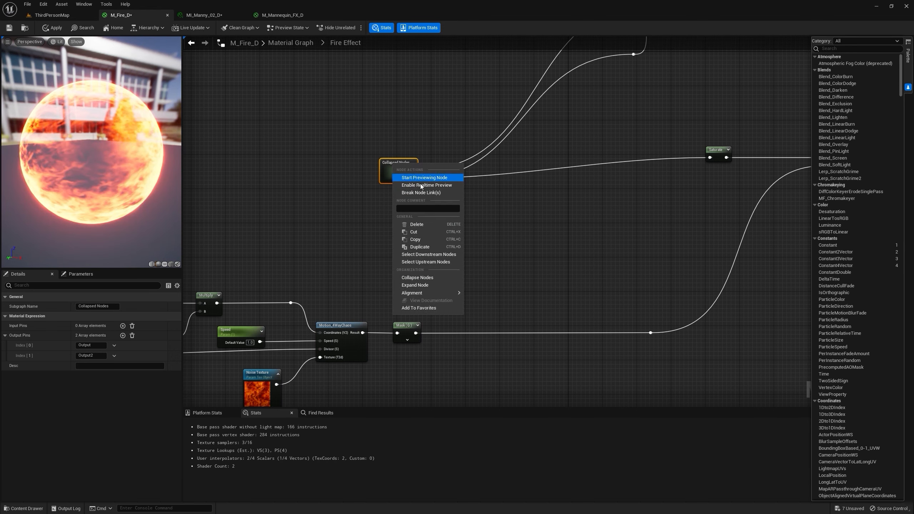
click(523, 213)
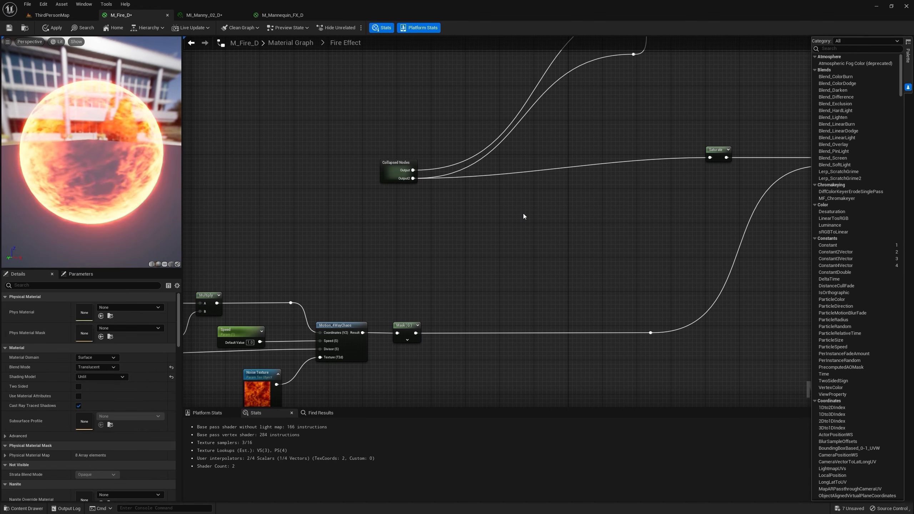
key(ctrl+z)
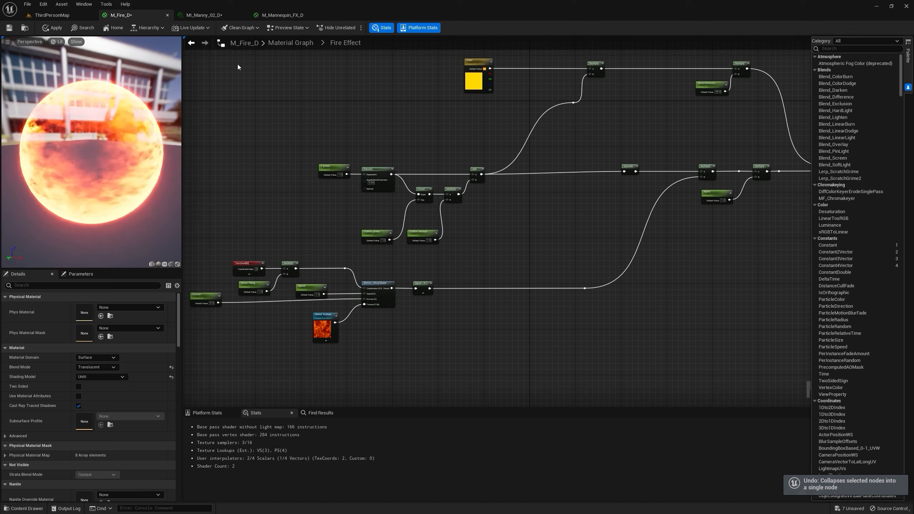
Step: Return to the ThirdPersonMap level, inspect the fire and water characters on the light wooden pedestals, and select SKM_Manny18
click(282, 15)
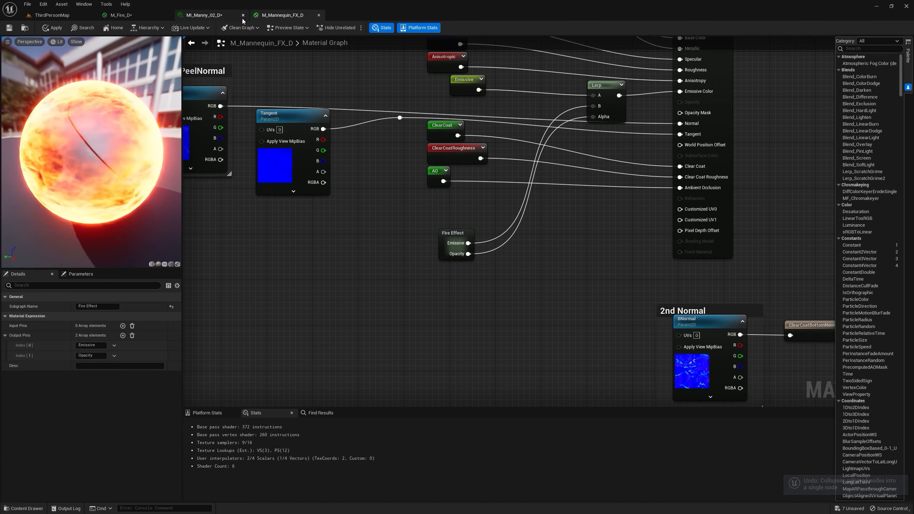
click(80, 16)
right_drag(288, 180, 378, 180)
right_drag(183, 187, 252, 190)
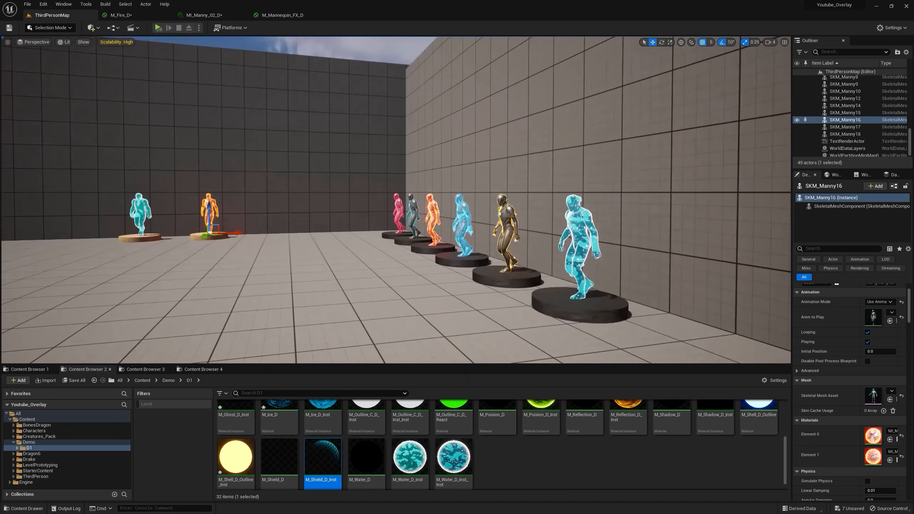
right_drag(473, 192, 474, 191)
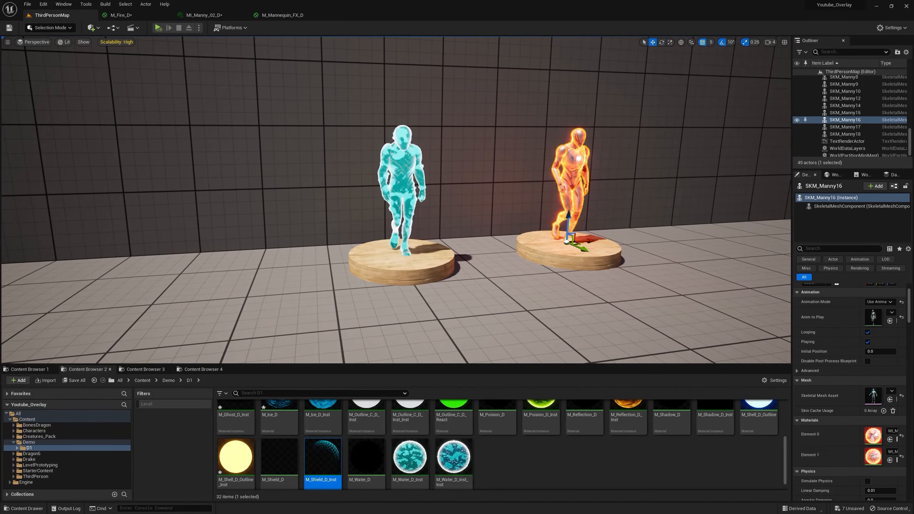
click(845, 134)
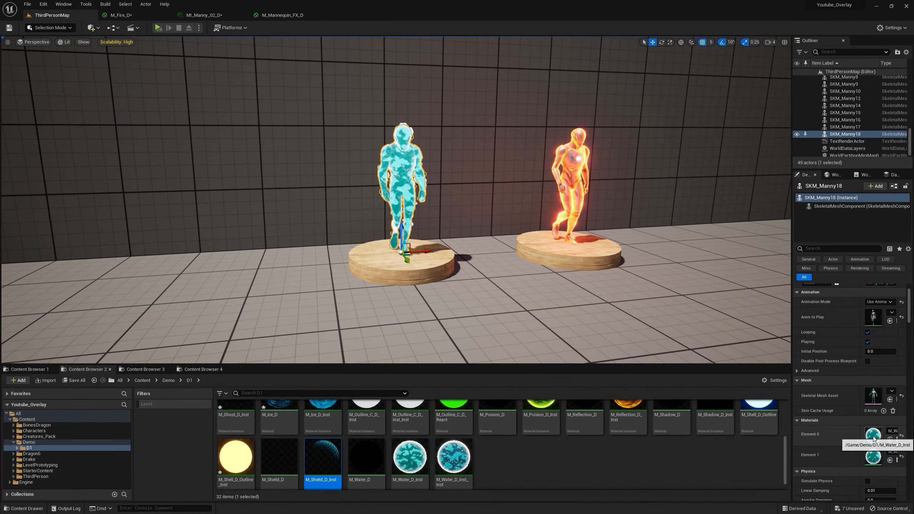
right_drag(666, 273, 717, 278)
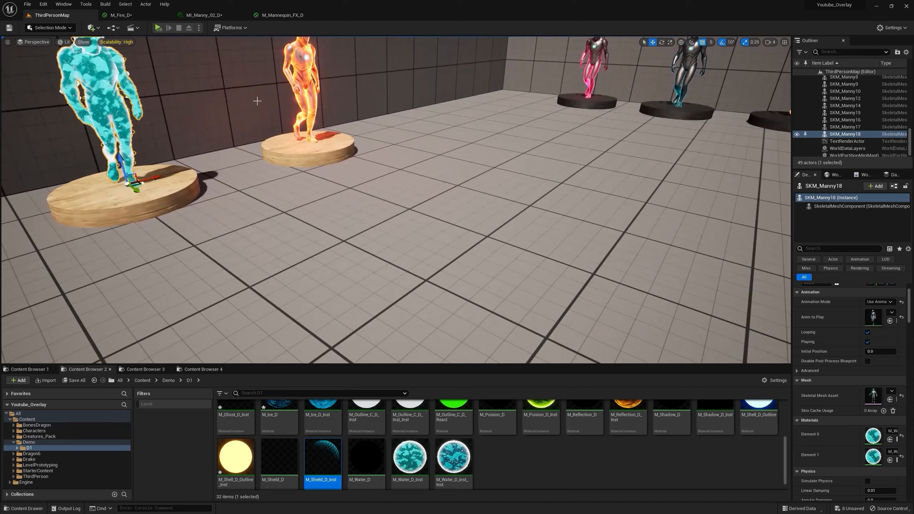
Step: Play the level in a new editor window and trigger the effects on the player character
click(199, 28)
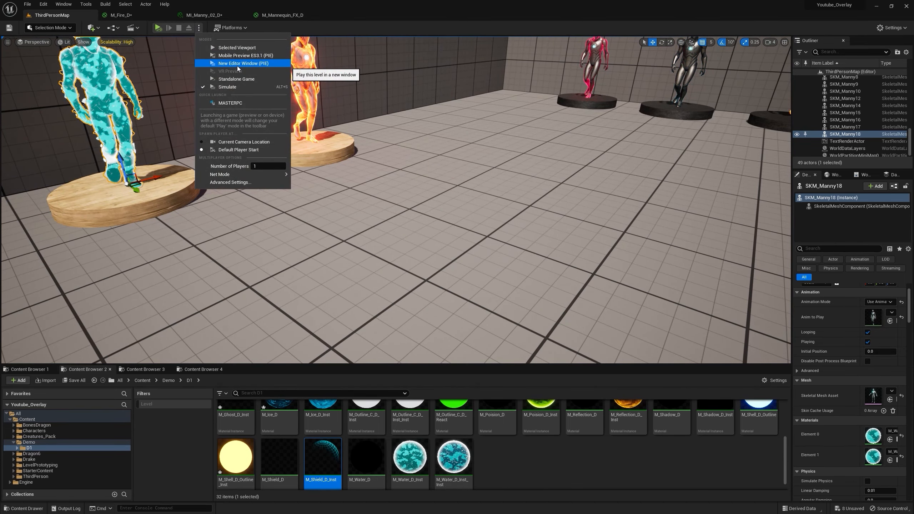
click(237, 63)
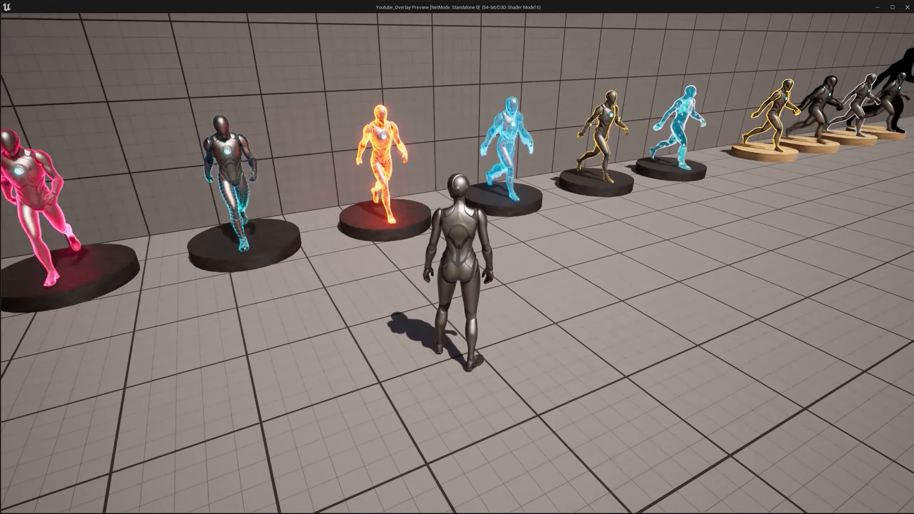
key(w)
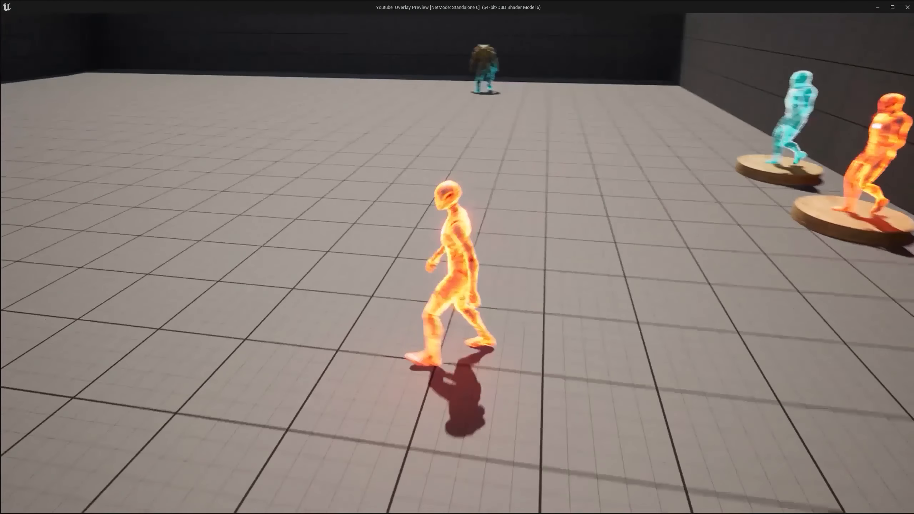
key(e)
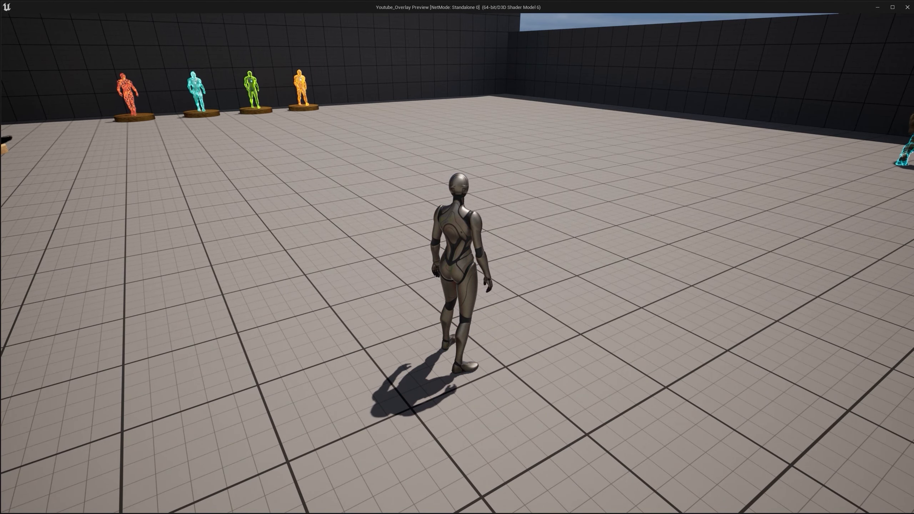
key(r)
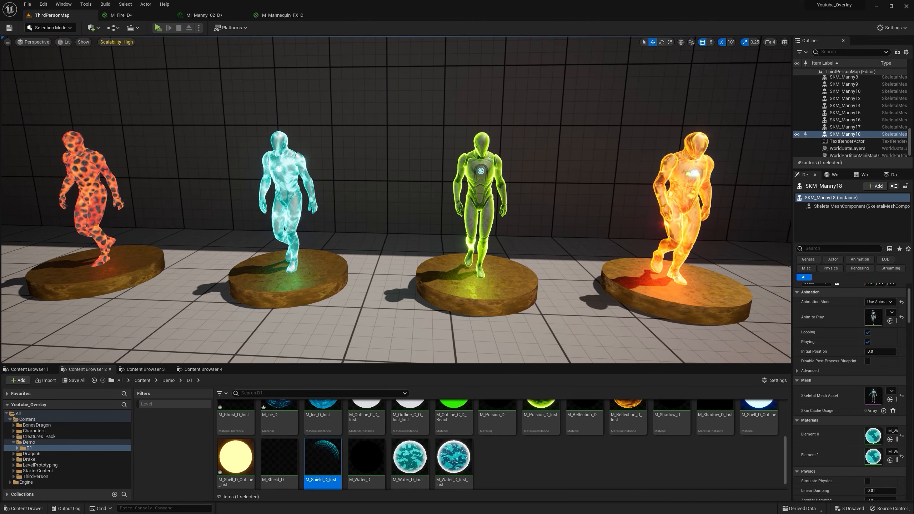
Step: Examine the orange, cyan, green and yellow glowing characters on the wooden pedestals from several distances and angles
key(d)
mouse_move(396, 200)
right_down()
mouse_move(421, 205)
mouse_move(180, 194)
mouse_move(396, 200)
right_up()
key(w)
key(s)
key(a)
key(w)
key(w)
key(a)
key(s)
key(w)
key(s)
key(a)
key(d)
key(d)
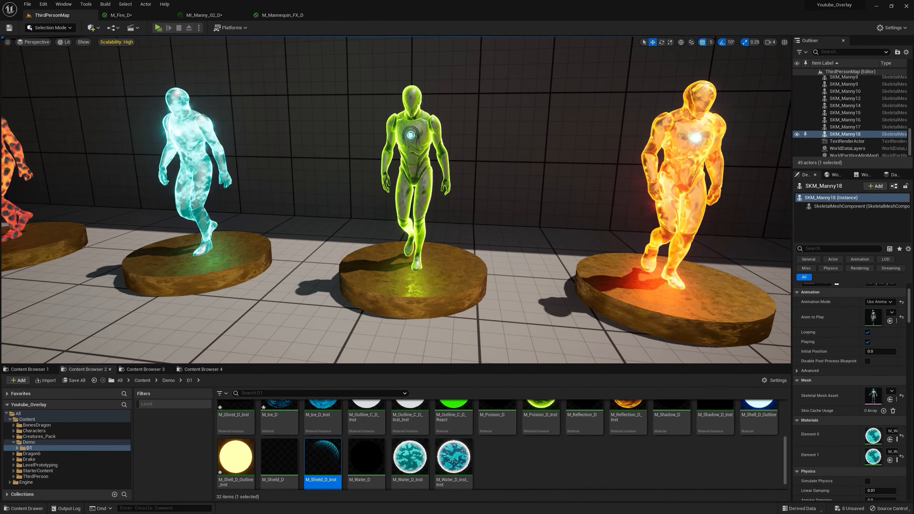
mouse_move(396, 200)
right_down()
mouse_move(342, 200)
mouse_move(414, 200)
right_up()
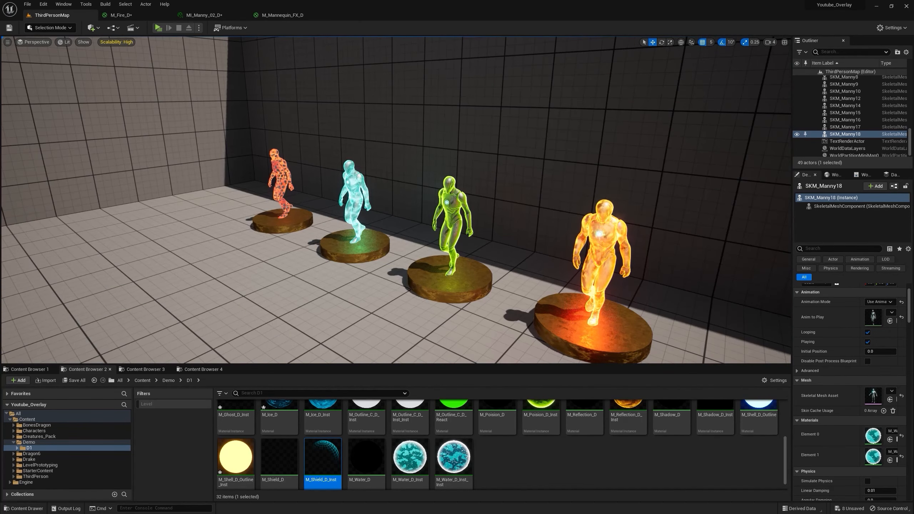
right_drag(396, 200, 338, 203)
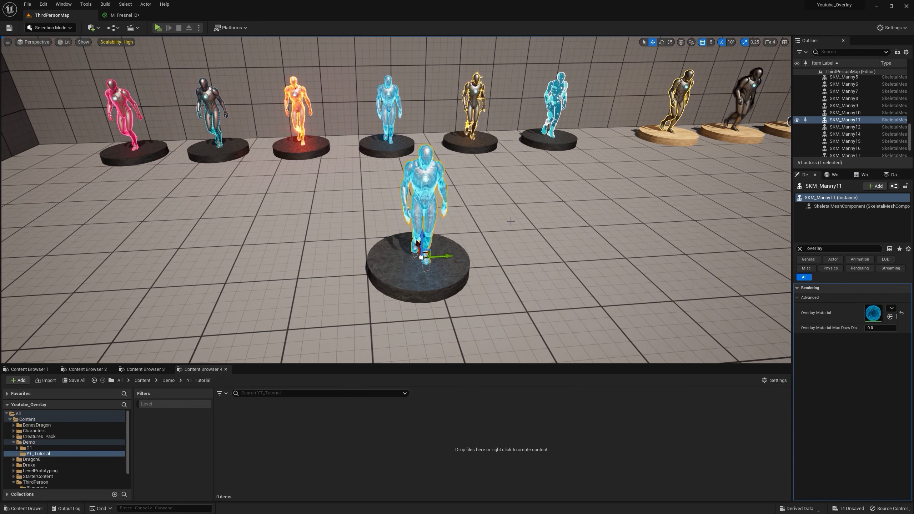
Step: Create a material named M_Fresnel in the YT_Tutorial folder and open its Blend Mode choices
right_click(311, 422)
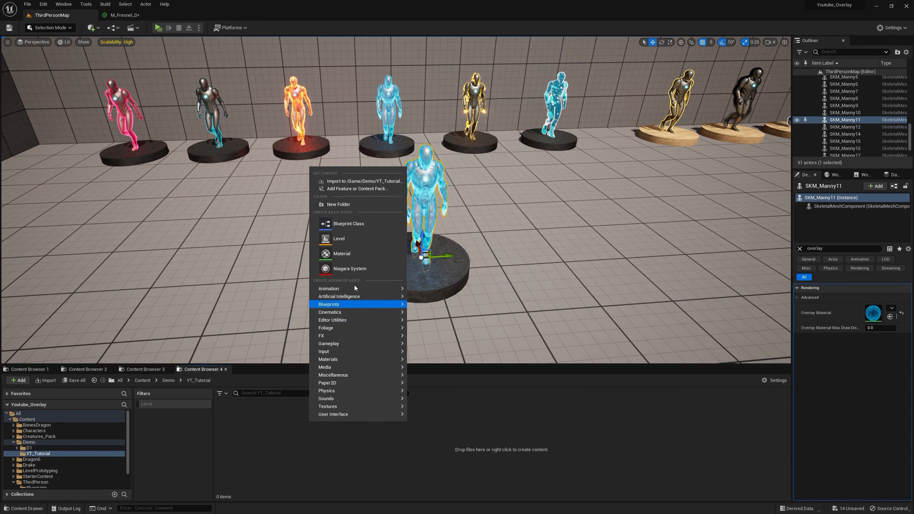
click(351, 254)
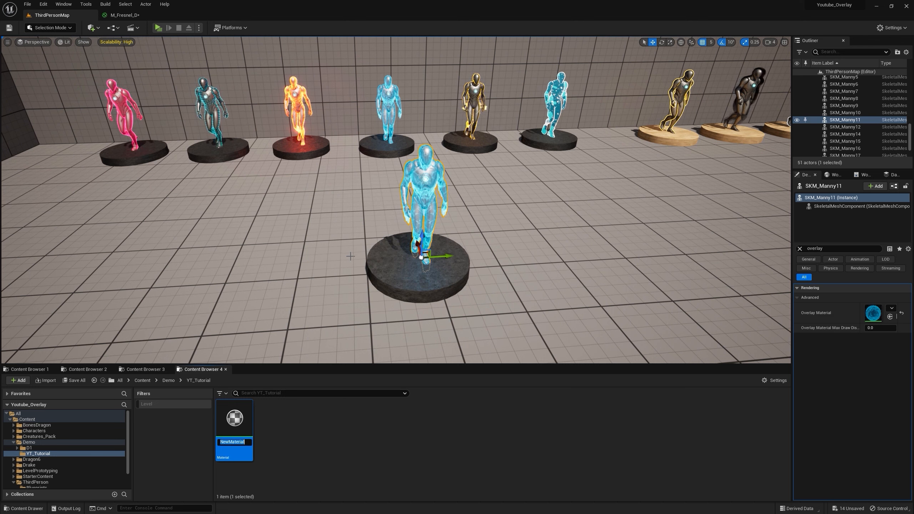
text(M_Fresnel)
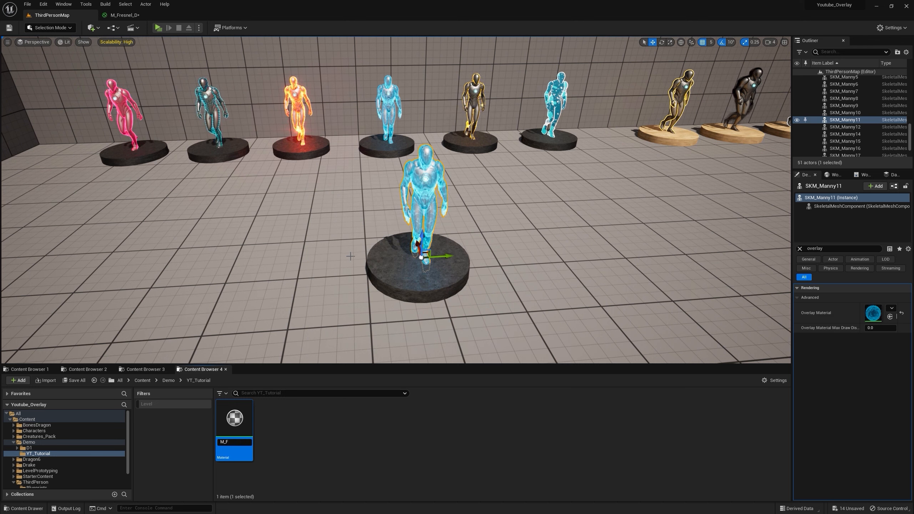
key(Return)
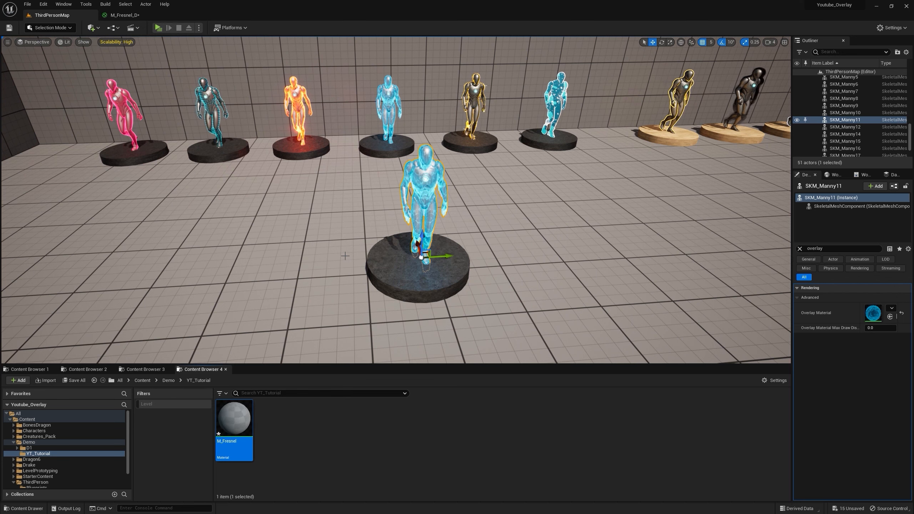
double_click(234, 418)
click(106, 368)
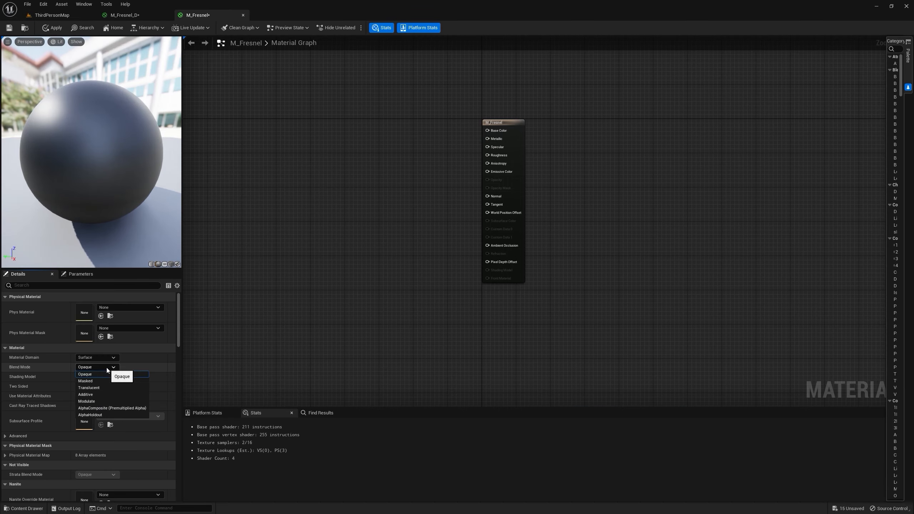
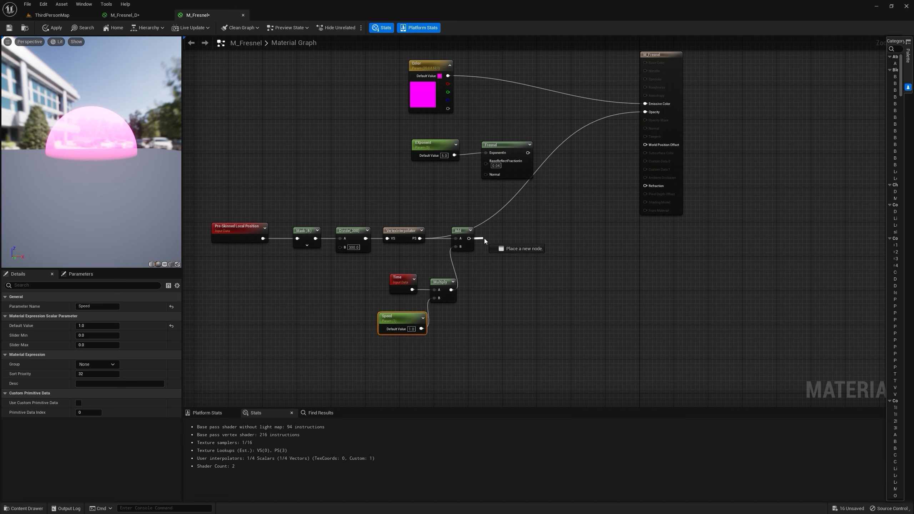
Step: Feed the Add node's result into a new Sine node and the Sine into a new Add node with constant 1
text(sine)
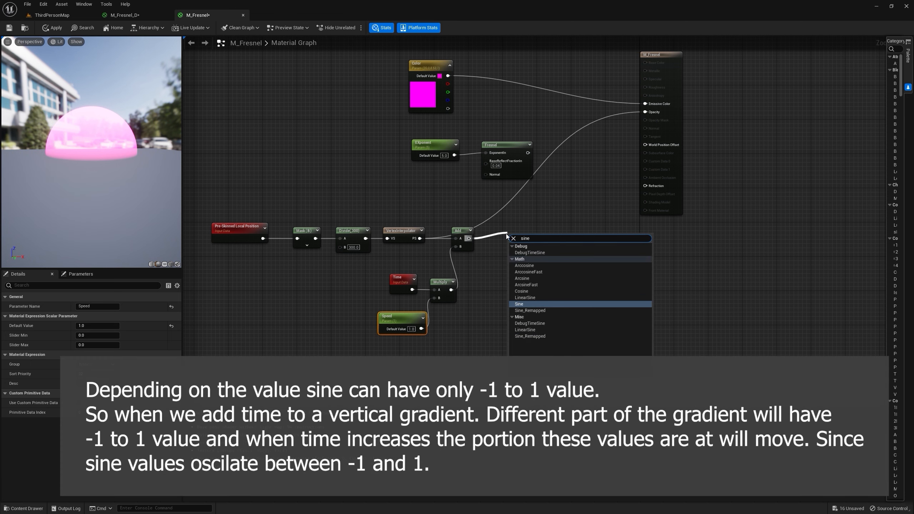
key(Return)
click(523, 237)
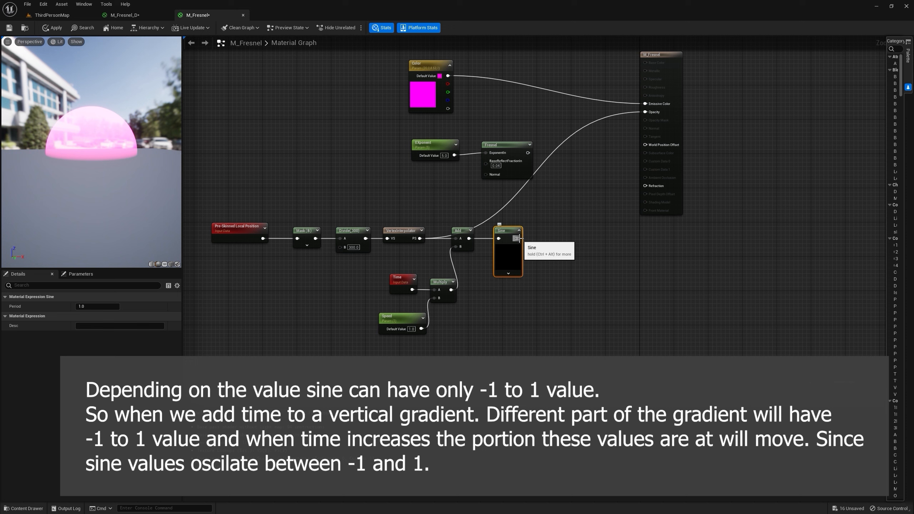
click(537, 236)
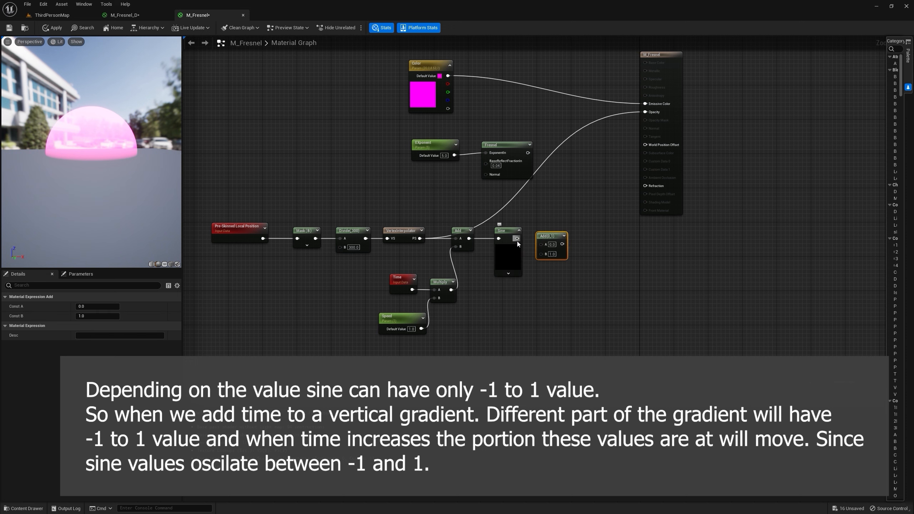
drag(517, 239, 555, 234)
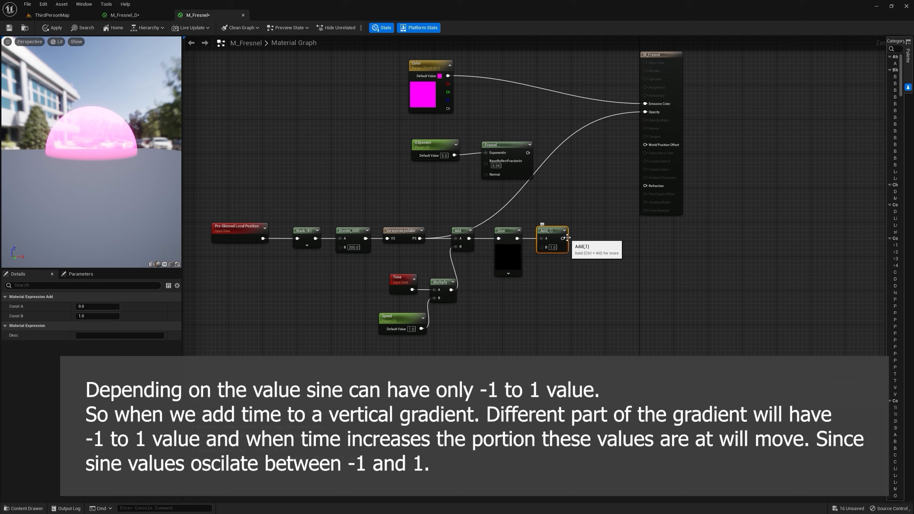
Step: Connect a Multiply node after the second Add node and set its B value to 0.5
drag(563, 238, 585, 234)
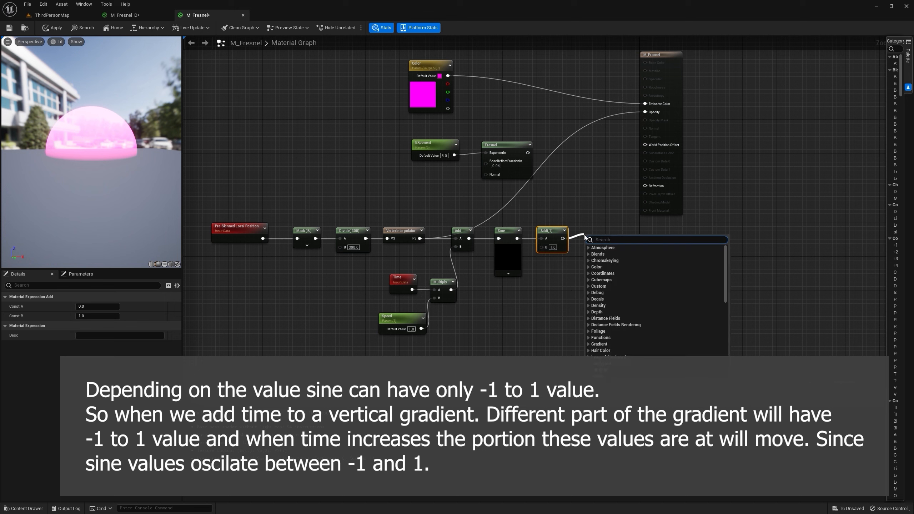
text(mul)
click(599, 286)
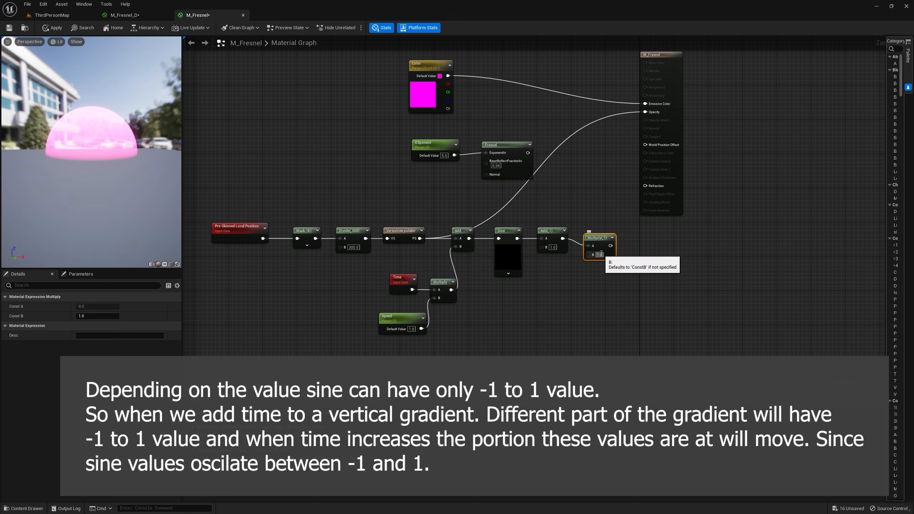
text(.5)
key(Return)
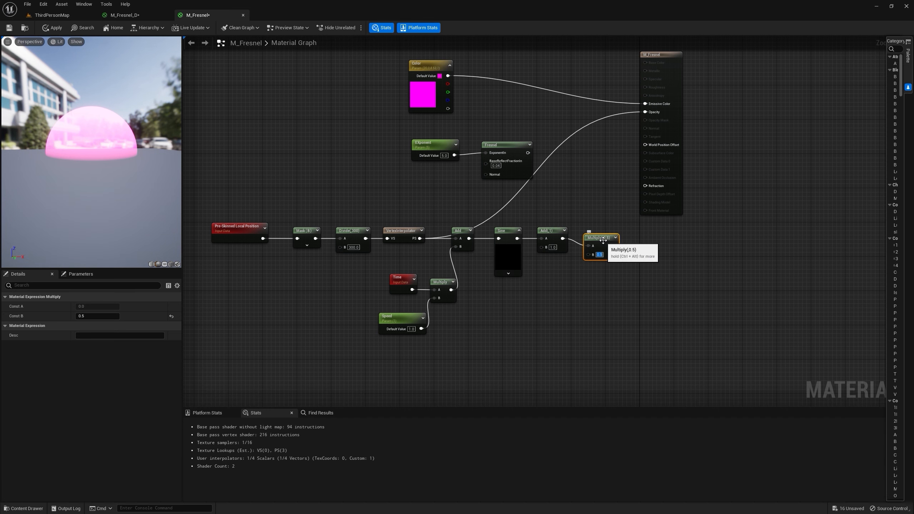
Step: Move the Add (1) and Multiply (0.5) nodes in closer beside the Sine node and select the gradient chain
drag(601, 239, 550, 229)
ctrl+click(558, 230)
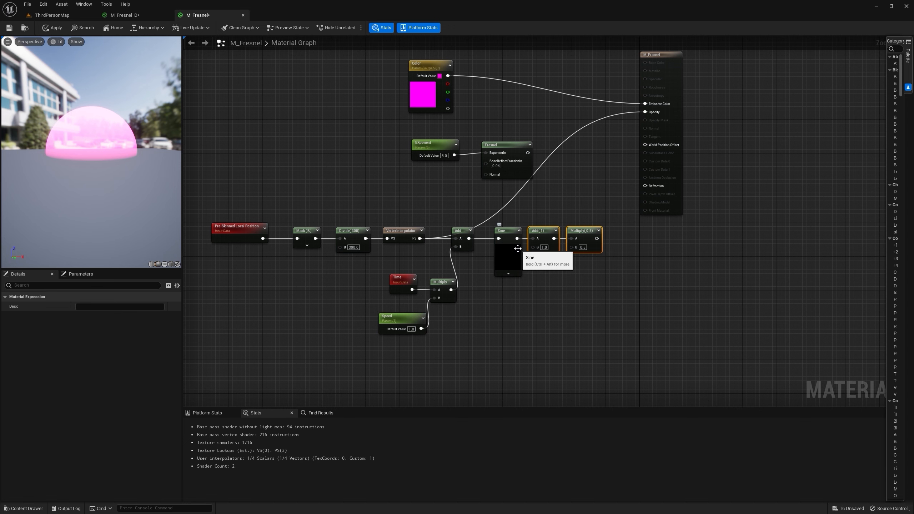
drag(642, 356, 284, 206)
Step: Add a Multiply node combining the Fresnel output with the Multiply (0.5) result, and connect it to the material's Opacity
right_drag(579, 182, 546, 179)
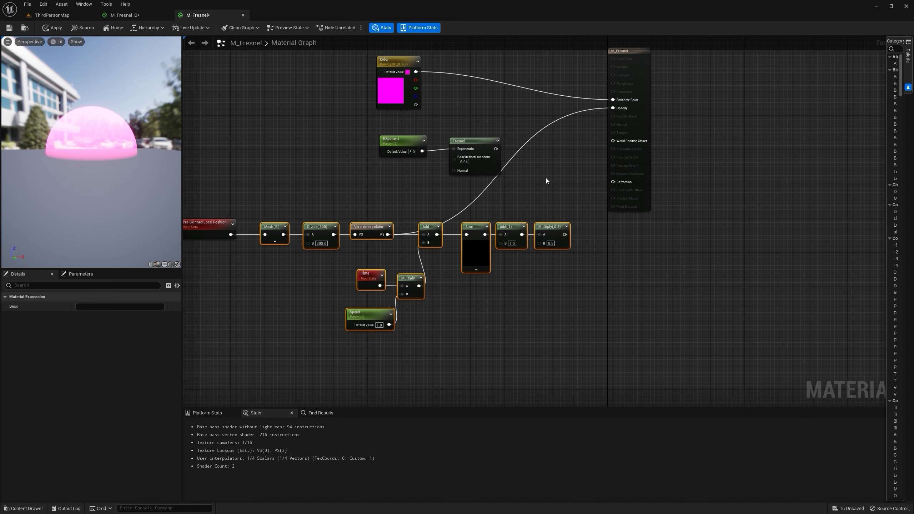
key(m)
click(551, 173)
drag(496, 149, 555, 173)
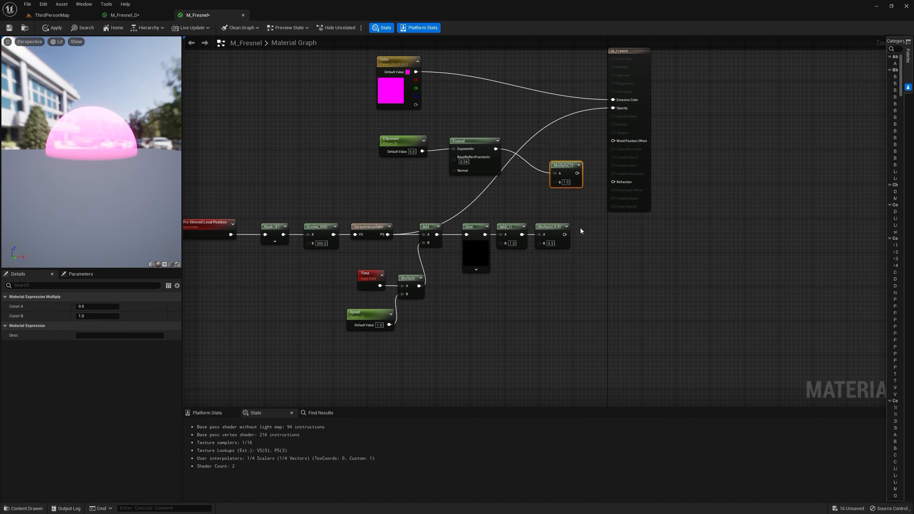
drag(566, 234, 613, 109)
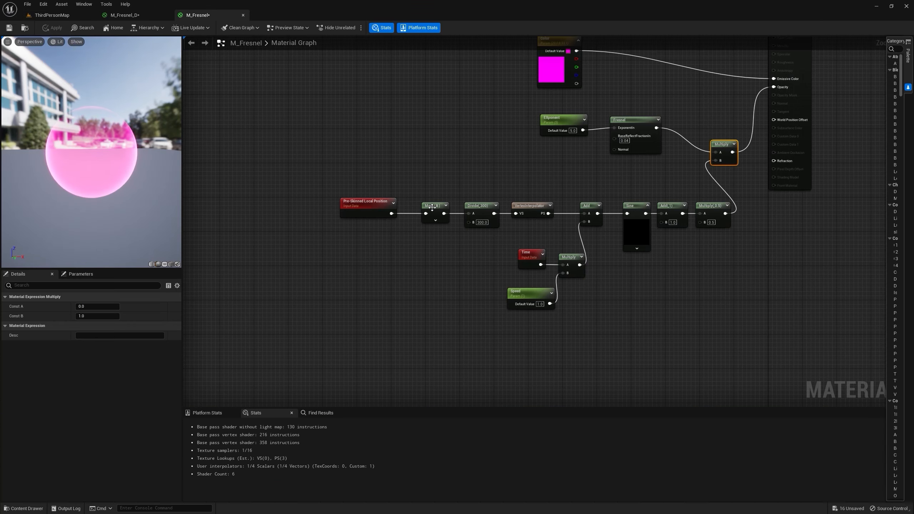
Step: Duplicate the Mask (B) node, place the copy beneath the original and make it mask only the G channel
right_click(432, 207)
click(462, 299)
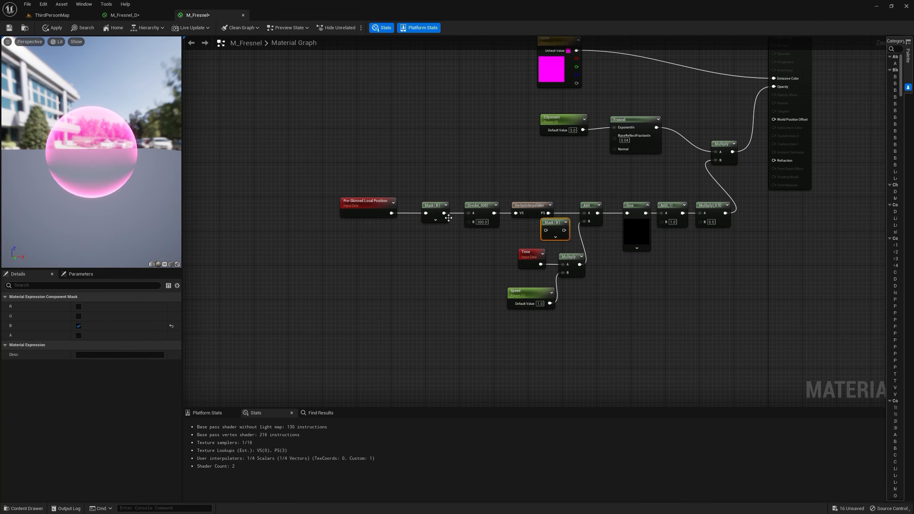
drag(541, 222, 422, 240)
click(79, 316)
click(78, 326)
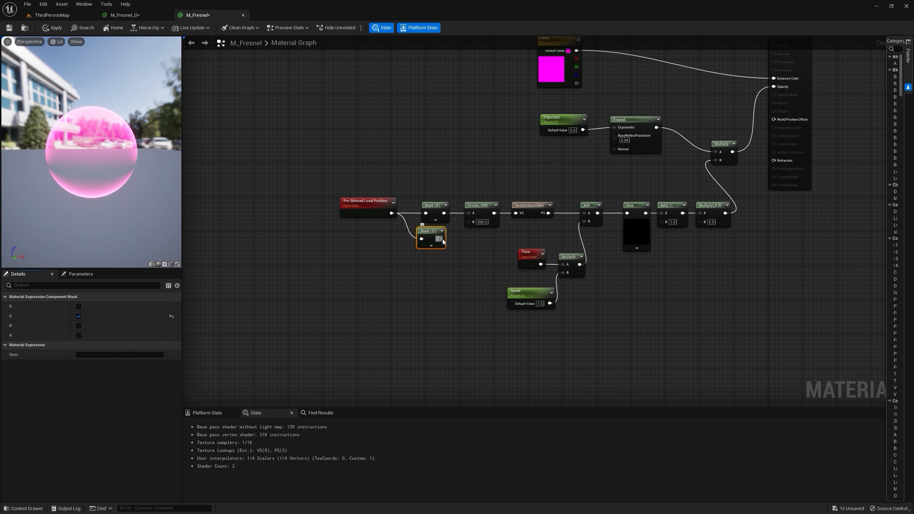
Step: Feed the Mask (G) output into the Divide node's A input, apply the material and view it in the level
drag(471, 218, 470, 216)
click(53, 28)
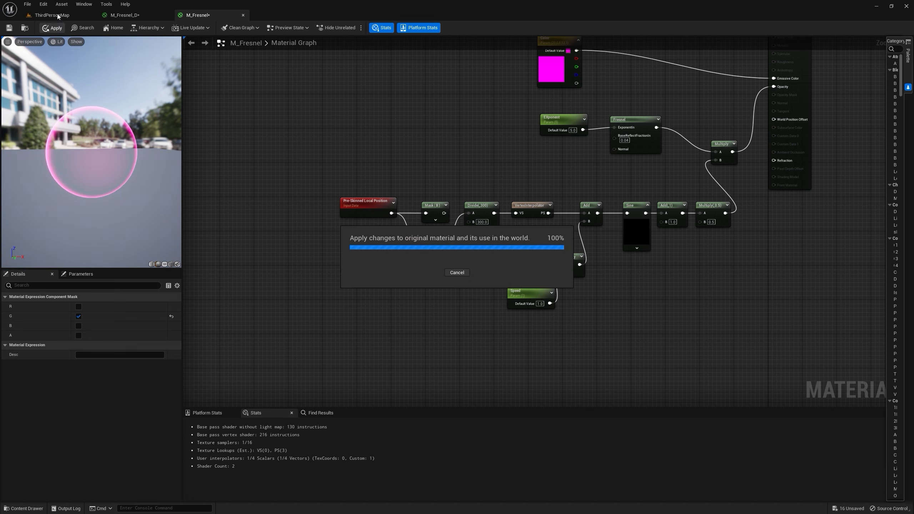
click(57, 15)
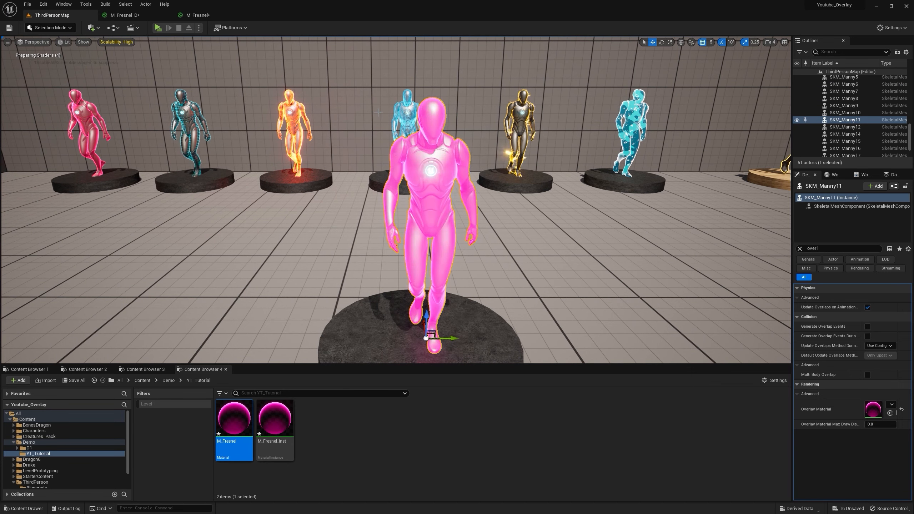
Step: Insert a Lerp node ahead of Divide, with Mask (B) connected to A and Mask (G) to B
click(208, 15)
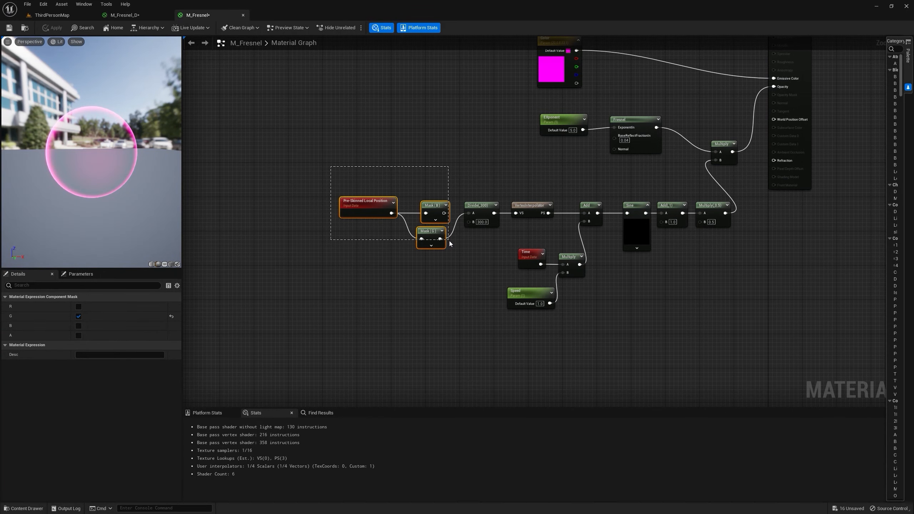
drag(450, 244, 369, 221)
click(415, 204)
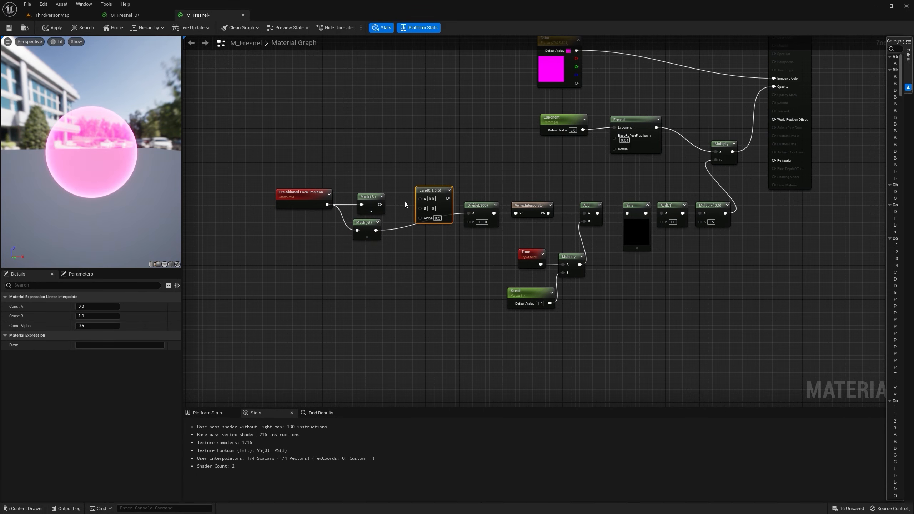
drag(415, 201, 420, 199)
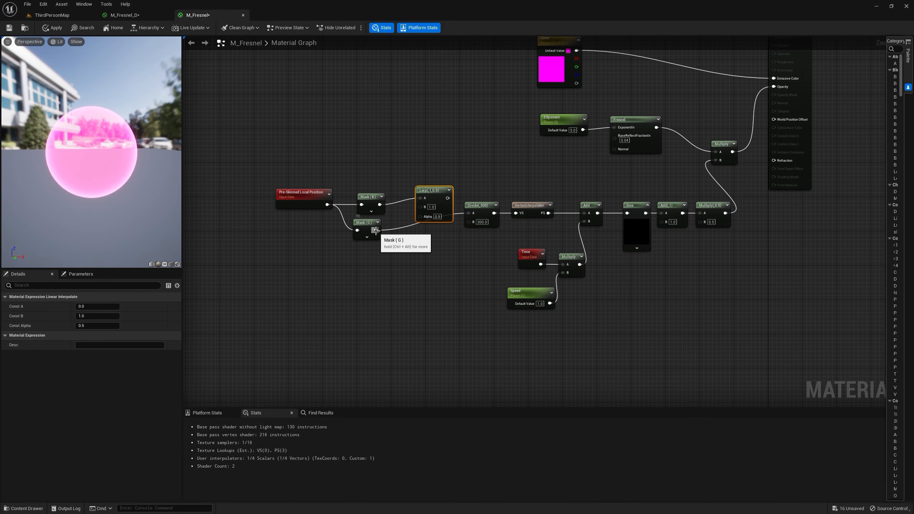
drag(376, 230, 420, 207)
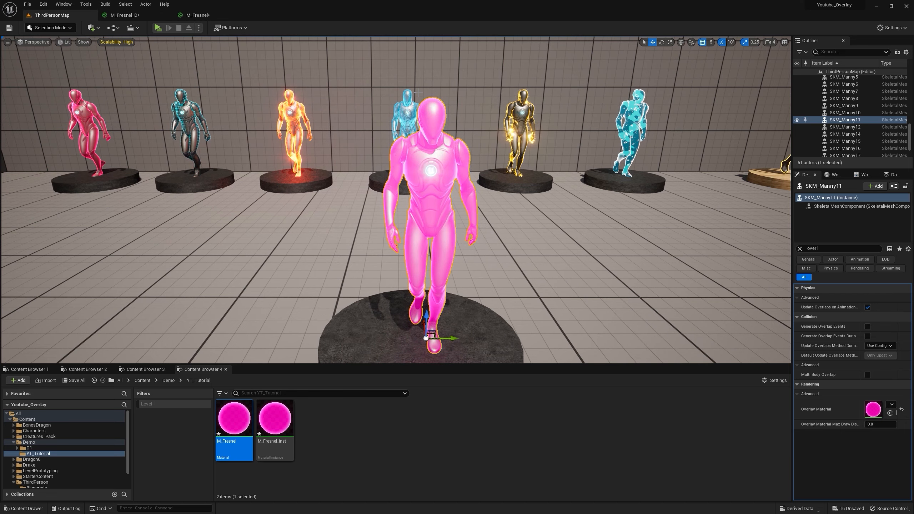
Step: Set the Fresnel node's BaseReflectFractionIn to 0.001, apply the material and check it in the level
click(209, 18)
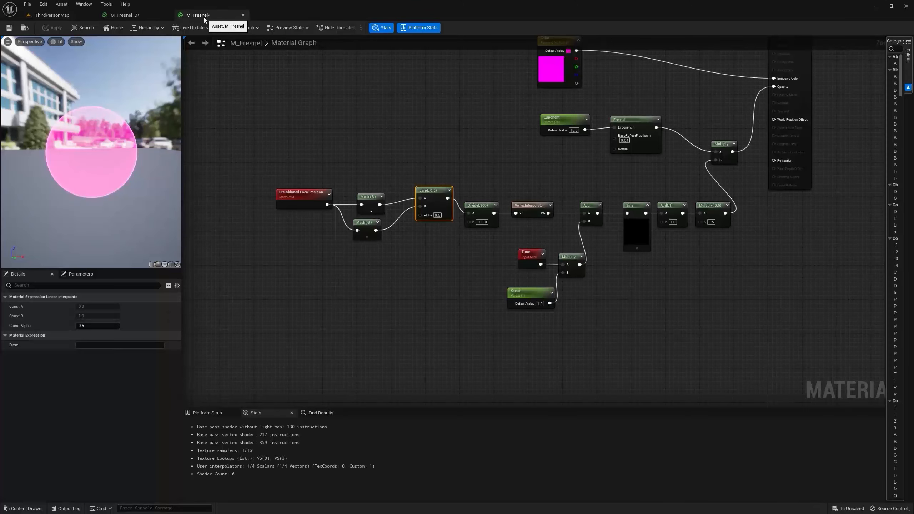
click(626, 140)
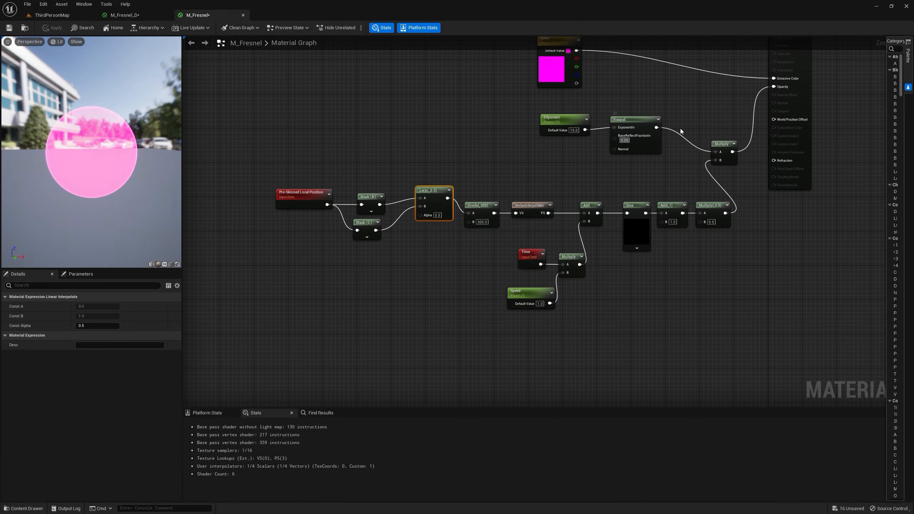
click(52, 27)
click(54, 16)
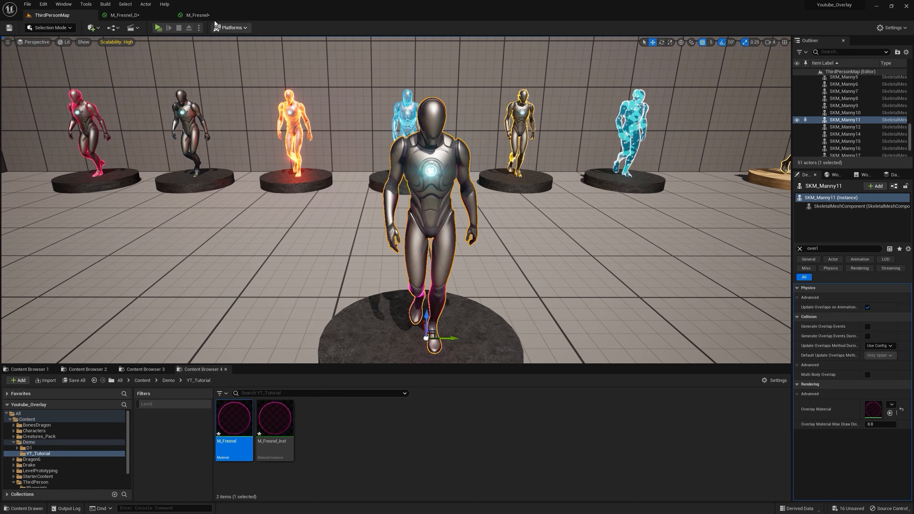
Step: Set the Exponent parameter's default value to 4, apply the material and check the character in the level
click(197, 15)
click(564, 123)
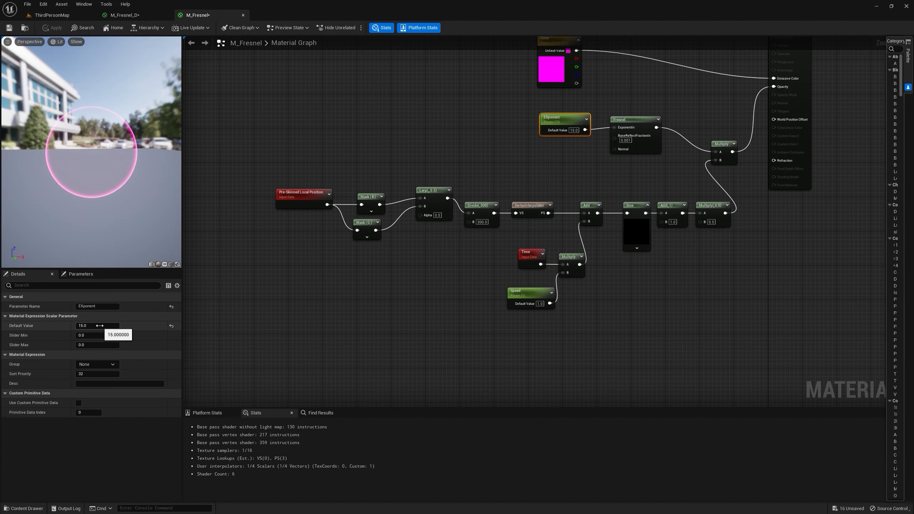
text(4)
key(Return)
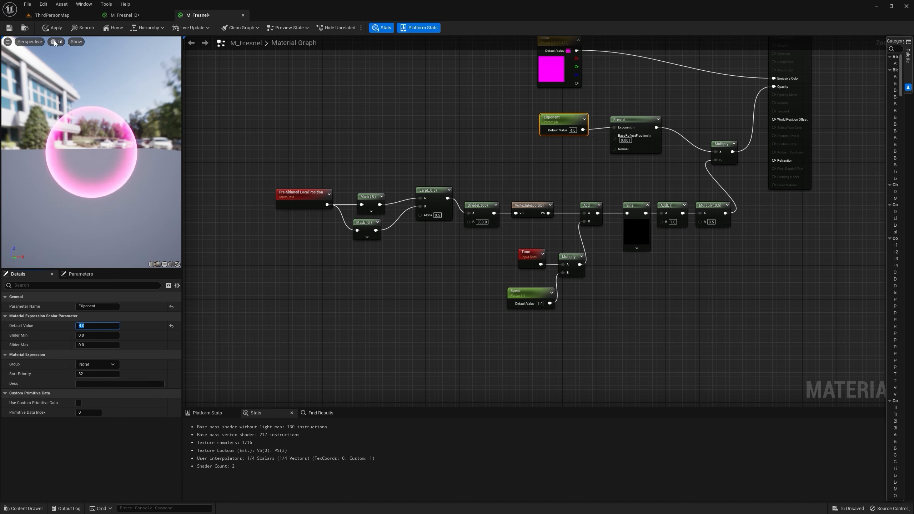
click(52, 28)
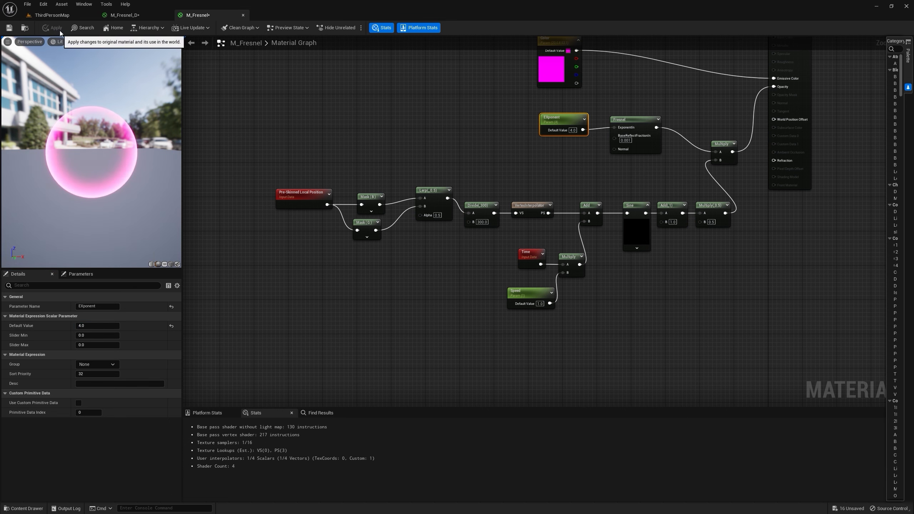
click(51, 18)
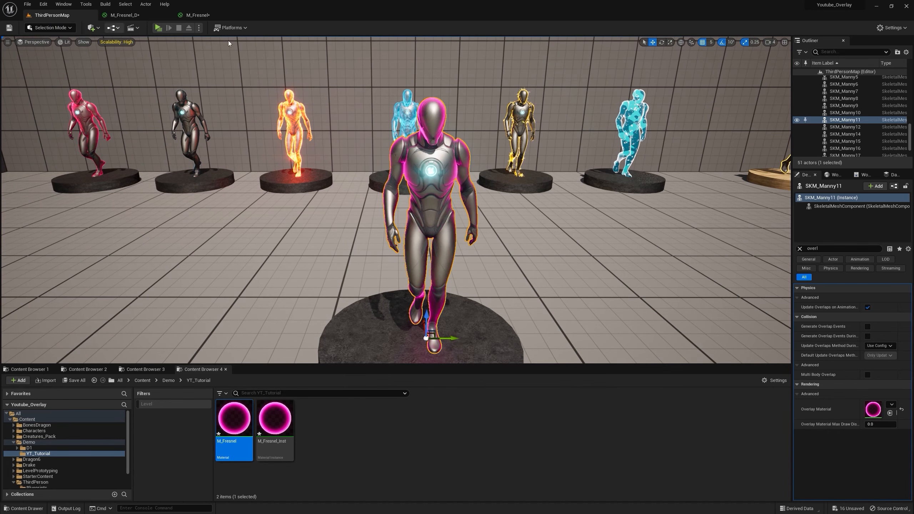
Step: Move the material output node farther from the graph and bring the Exponent and Fresnel nodes level with the final Multiply
click(197, 19)
right_drag(572, 158, 473, 166)
drag(708, 121, 829, 121)
drag(569, 166, 480, 147)
scroll(522, 180, down, 3)
right_drag(374, 143, 402, 152)
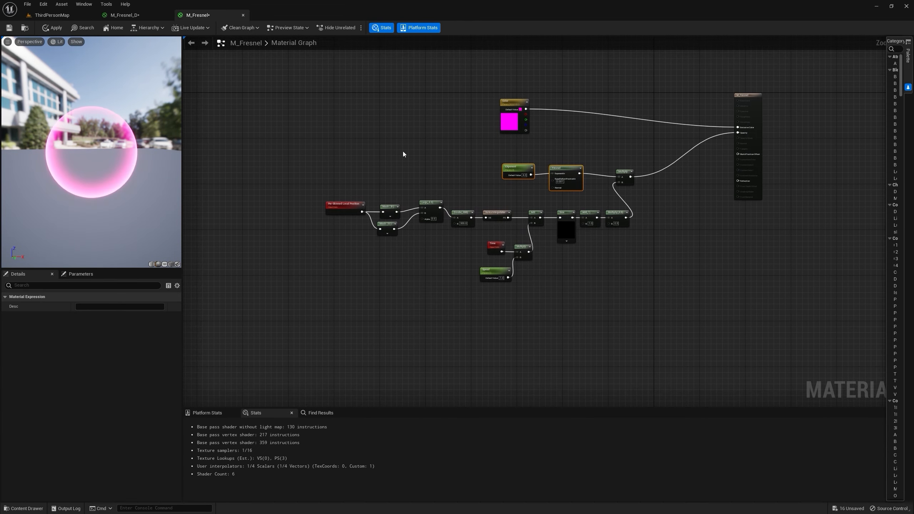
Step: Collapse all nodes except the M_Fresnel output node into a single Collapsed Nodes subgraph
click(294, 75)
drag(670, 317, 669, 315)
scroll(540, 158, up, 2)
right_click(588, 180)
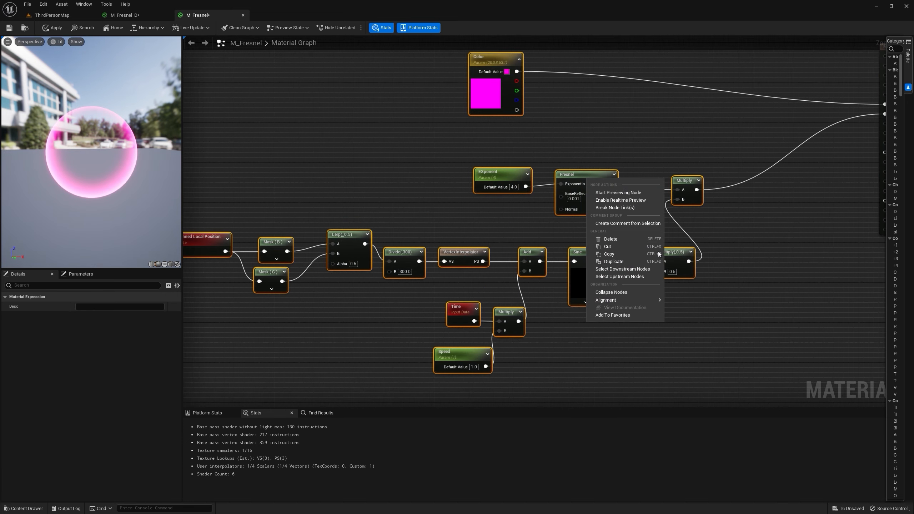
click(625, 293)
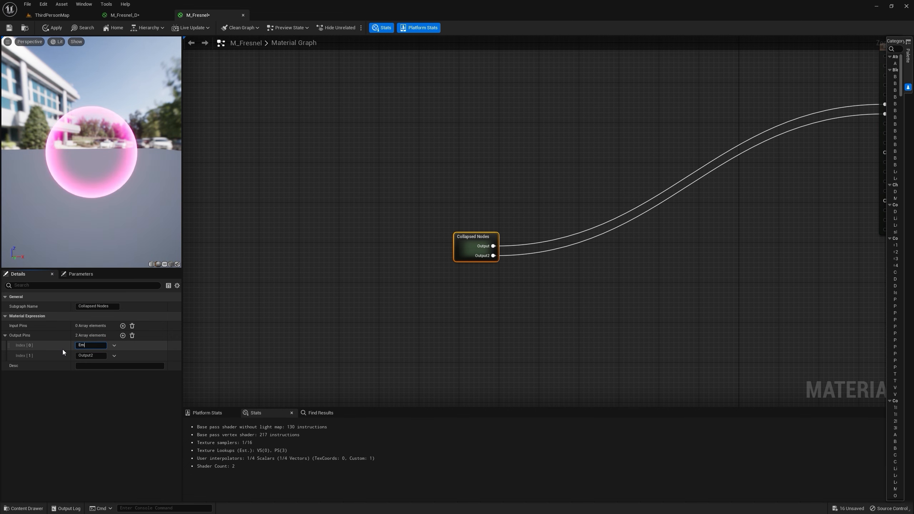
Step: Name the collapsed node's two outputs Emissive and Opacity, apply the material and view the character in the level
key(Return)
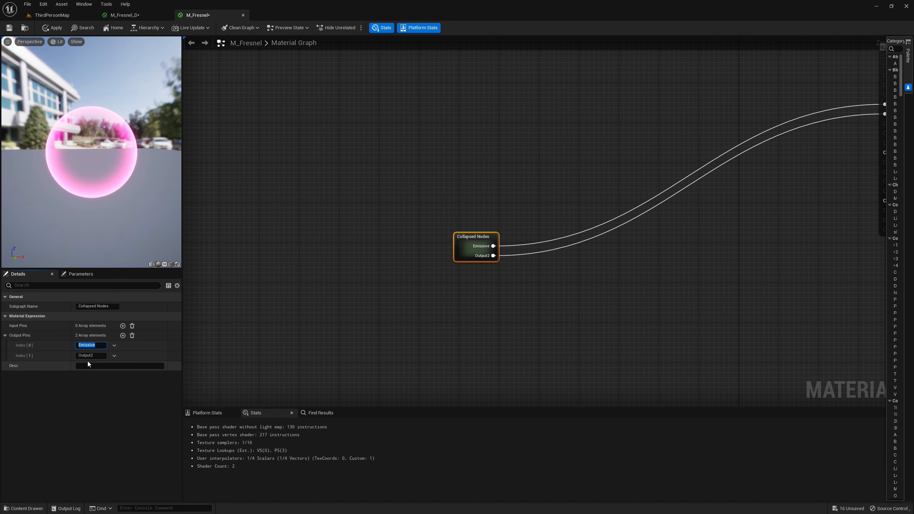
click(91, 356)
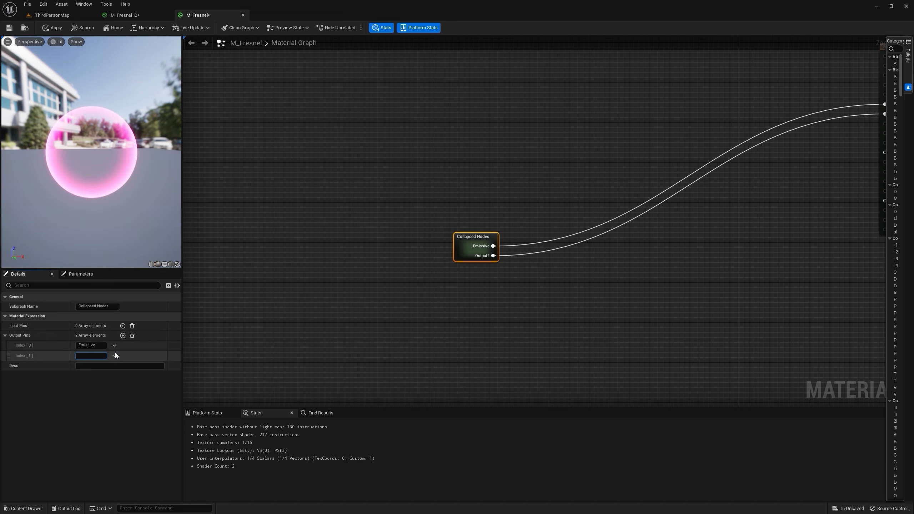
text(Opacity)
key(Return)
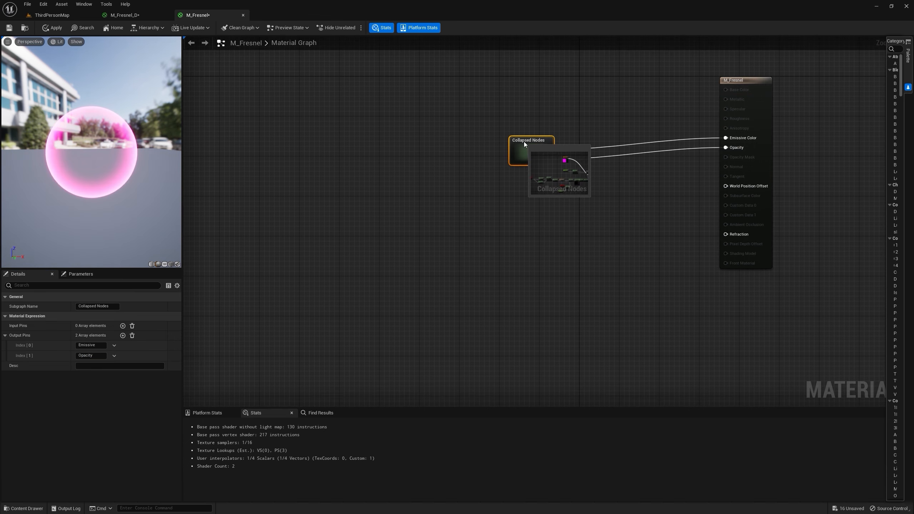
click(47, 32)
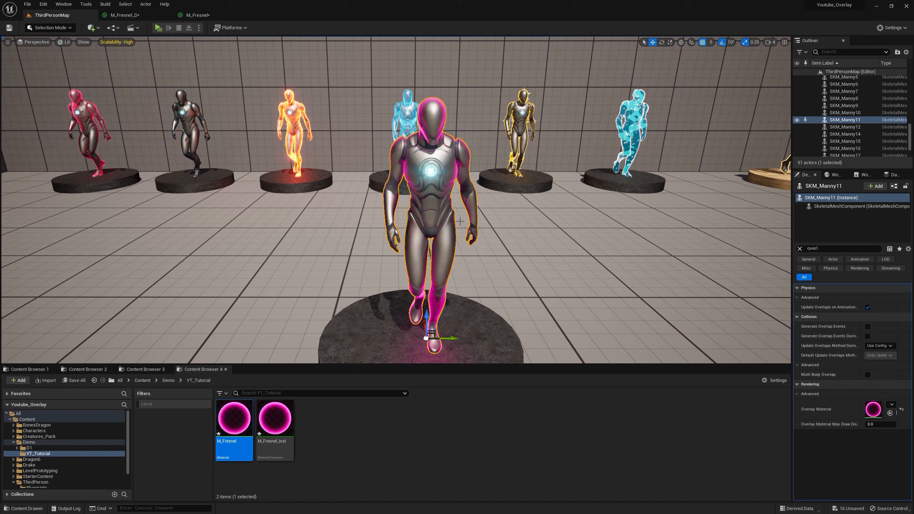
right_drag(460, 222, 452, 217)
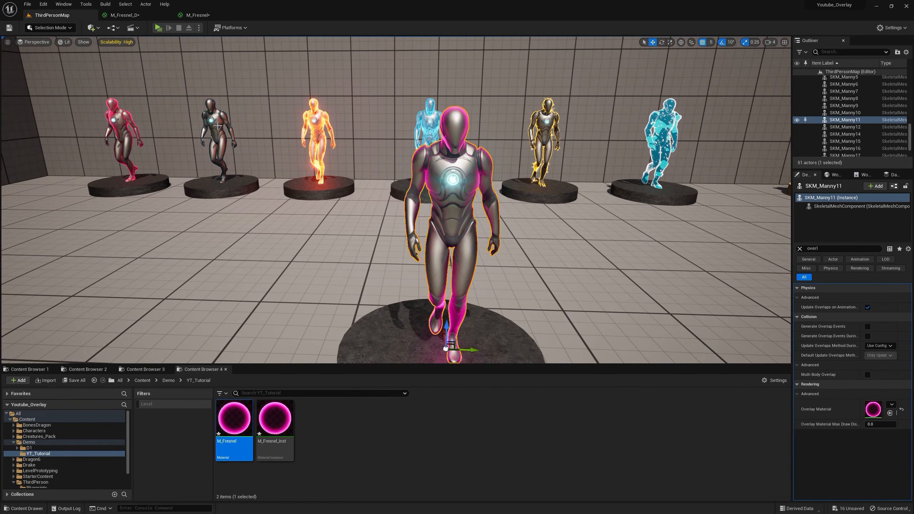
Step: Duplicate the M_Fresnel material under the name M_Shield and open the copy
right_click(235, 423)
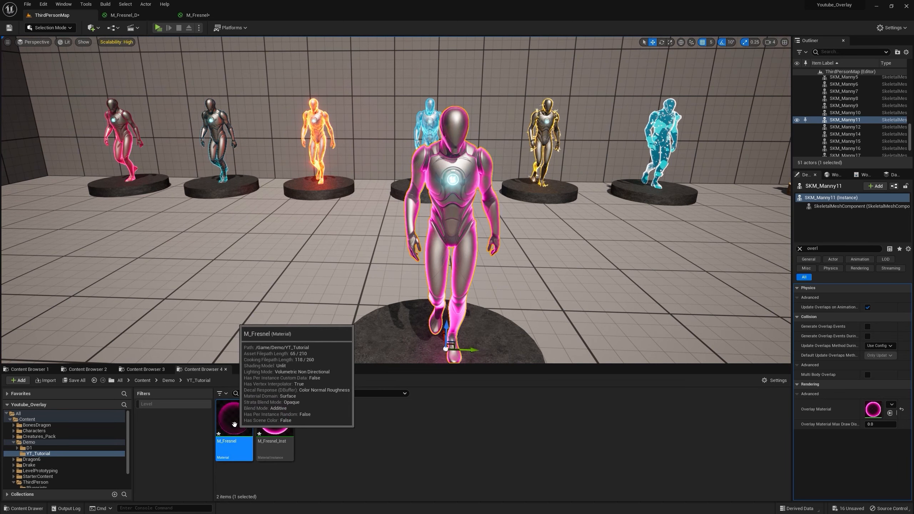
click(278, 291)
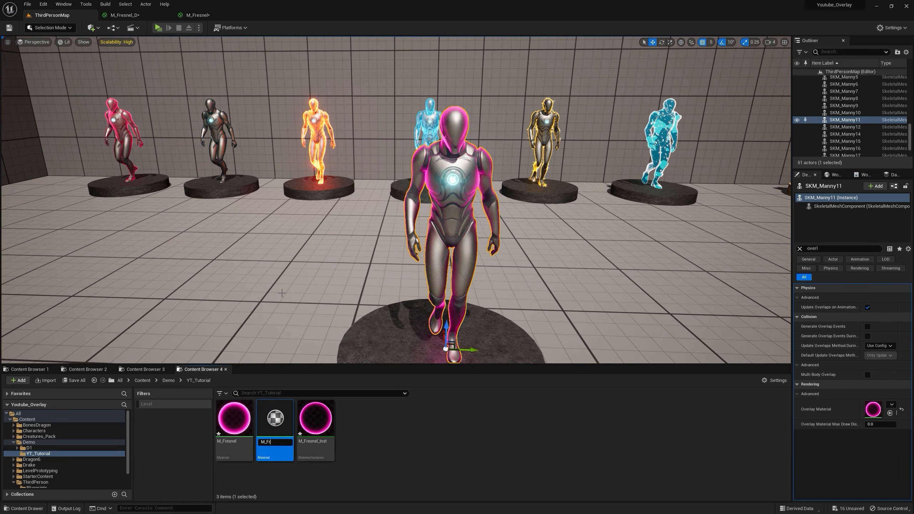
text(M_Shield)
key(Return)
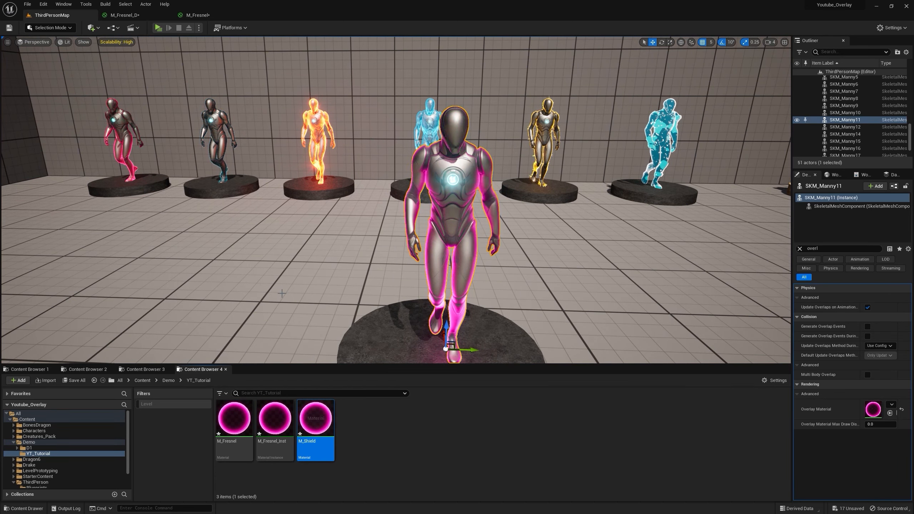
double_click(313, 434)
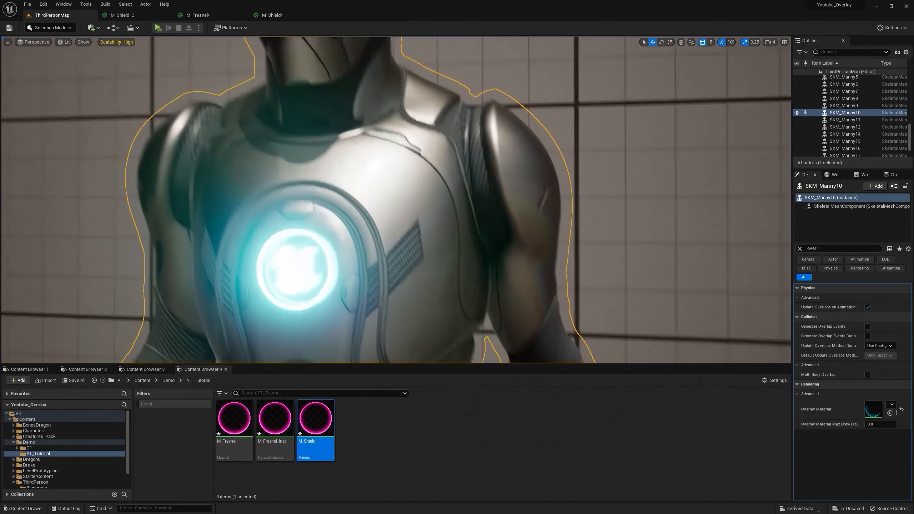
Step: Examine the cyan grid shield overlay on SKM_Manny10 from close up and from a distance
scroll(418, 145, down, 5)
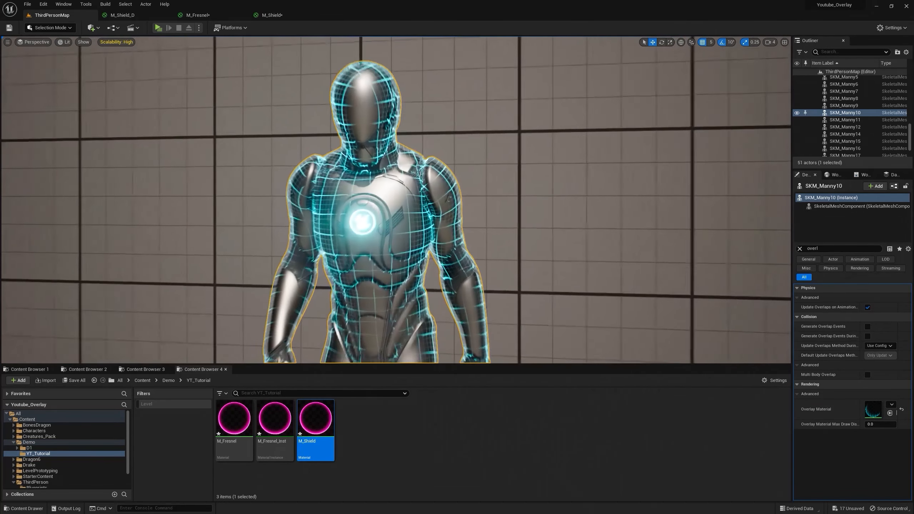
scroll(418, 145, up, 5)
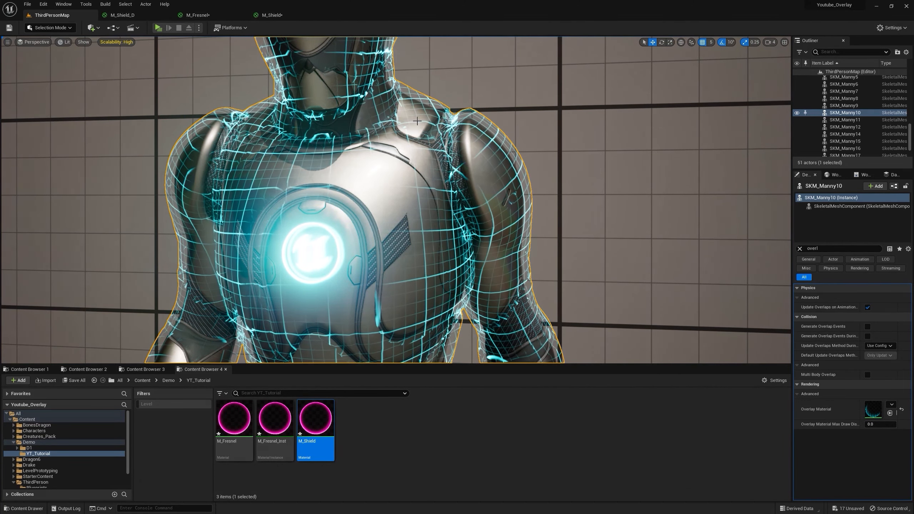
scroll(372, 105, down, 3)
key(s)
right_drag(372, 105, 419, 127)
key(w)
scroll(41, 458, down, 2)
Step: Locate the T_Tech_Hex_Tile_M texture in the StarterContent Textures folder
click(42, 457)
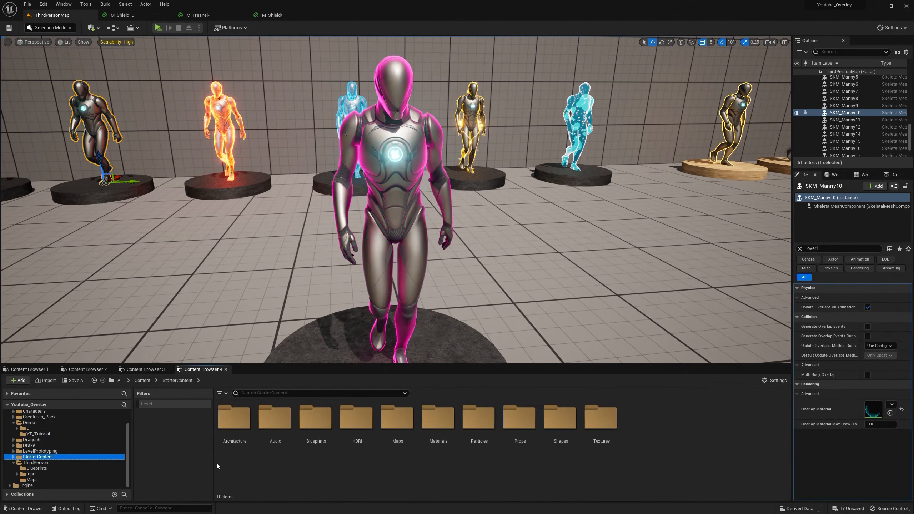
double_click(600, 430)
scroll(672, 427, down, 12)
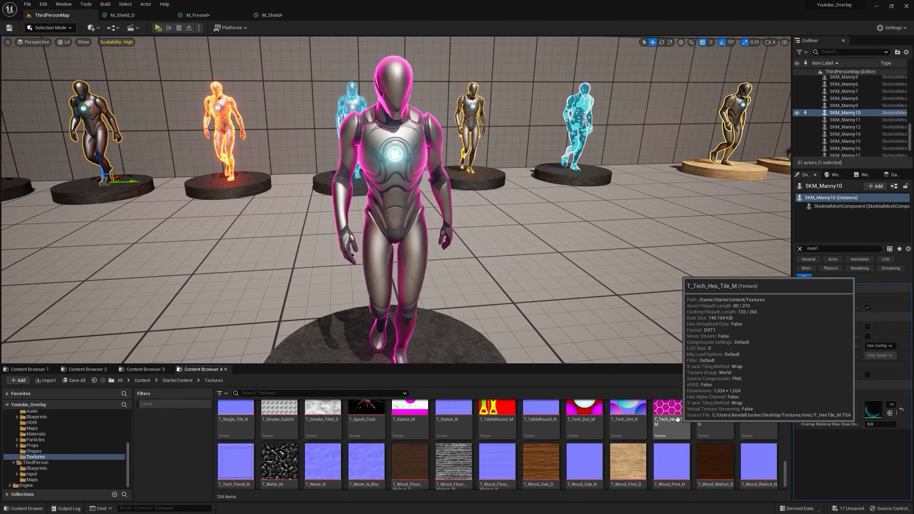
Step: Add the T_Tech_Hex_Tile_M texture to the M_Shield graph, cut its Texture Sample node and open the collapsed nodes subgraph
drag(678, 420, 409, 72)
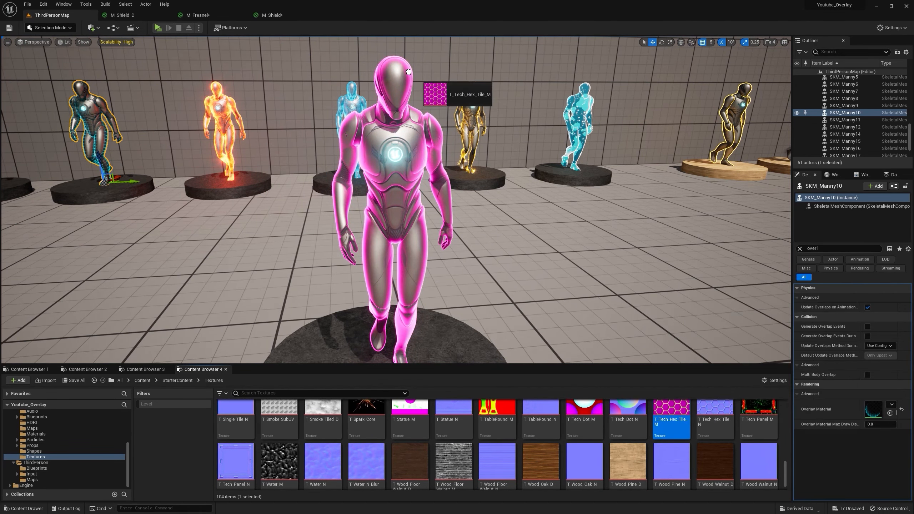
drag(290, 16, 304, 221)
right_click(320, 227)
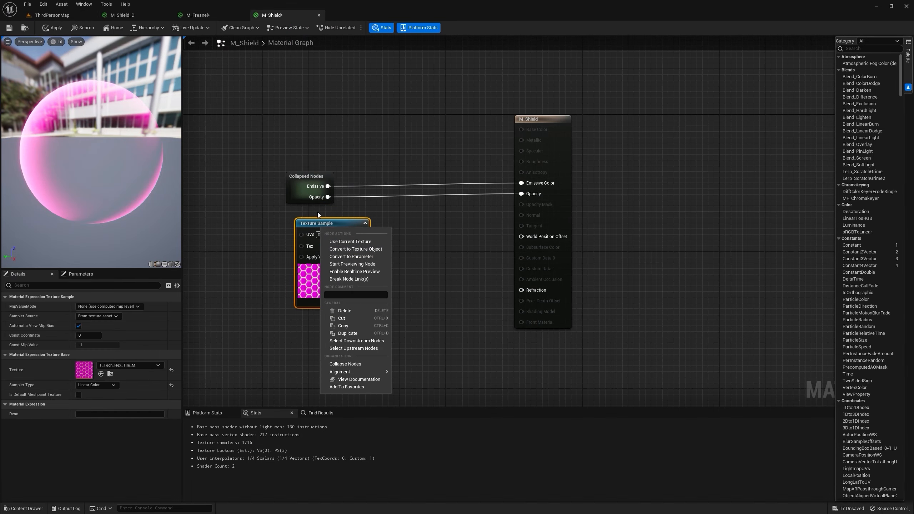
click(360, 311)
double_click(302, 187)
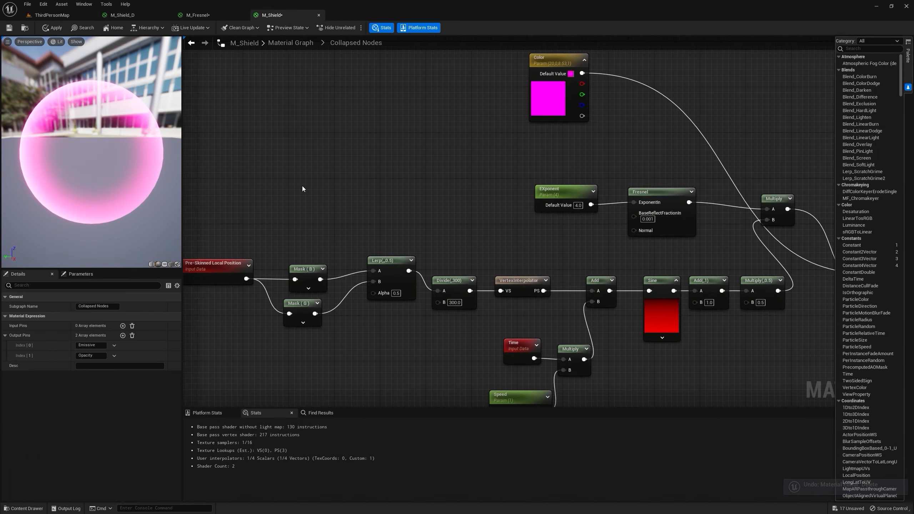
Step: Make room in the collapsed graph by moving the output node up beside Color and the animated gradient nodes further down
right_drag(303, 187, 268, 223)
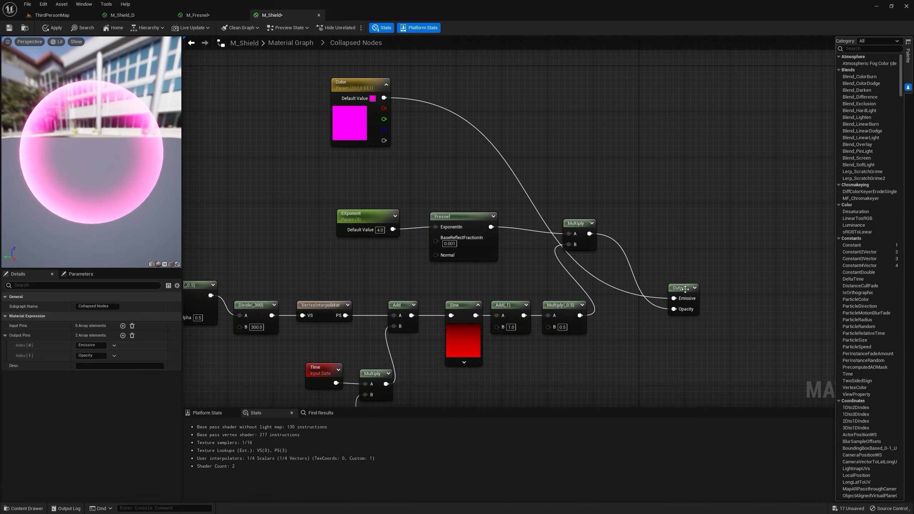
drag(685, 289, 754, 99)
right_drag(413, 233, 589, 185)
scroll(589, 185, down, 2)
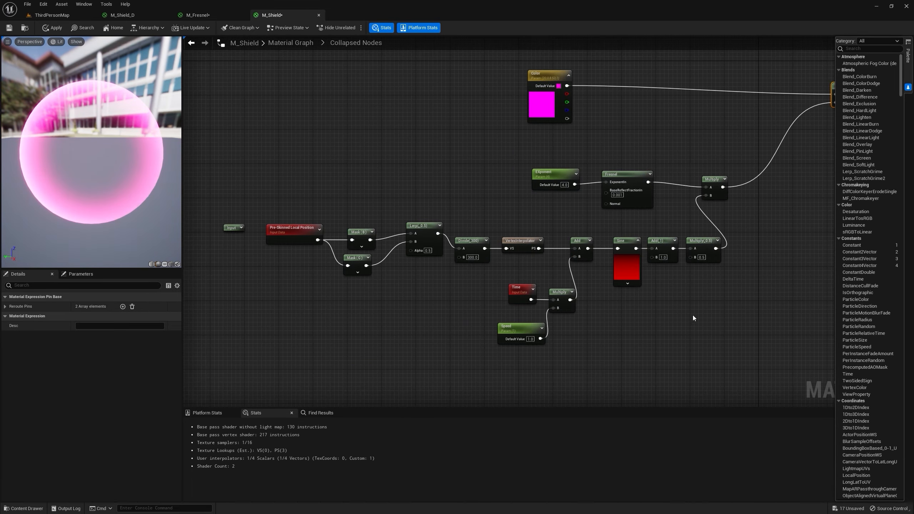
scroll(693, 317, down, 2)
drag(733, 347, 468, 359)
scroll(662, 257, up, 4)
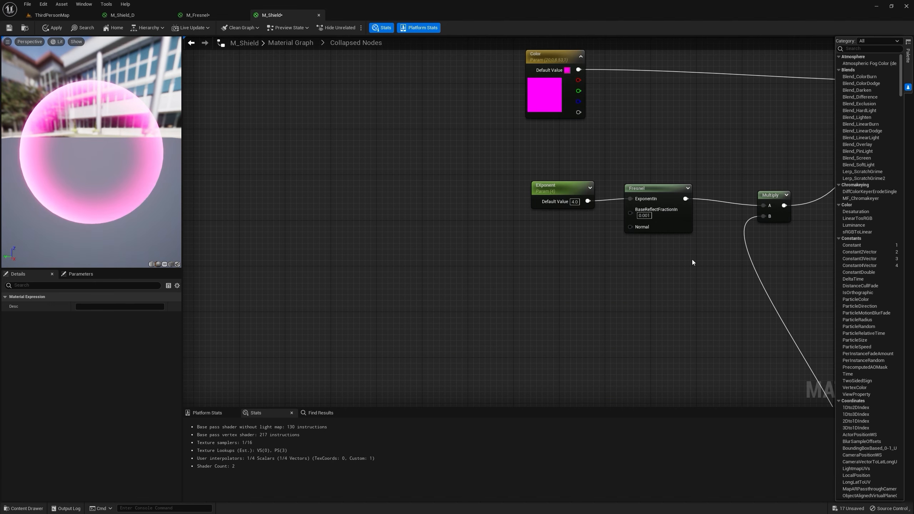
Step: Shift the Exponent and Fresnel nodes away from the Multiply and paste the hex Texture Sample beneath them
drag(629, 195, 497, 184)
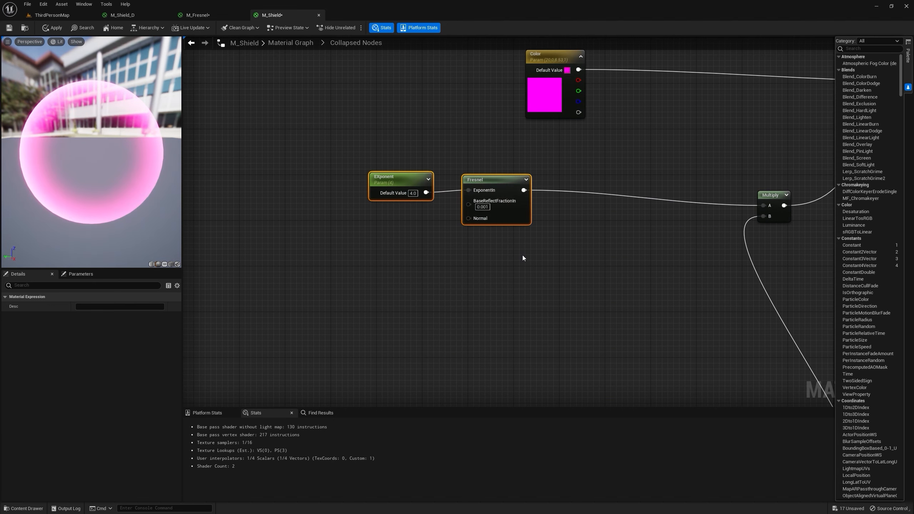
click(509, 257)
drag(552, 260, 523, 255)
right_drag(593, 259, 534, 250)
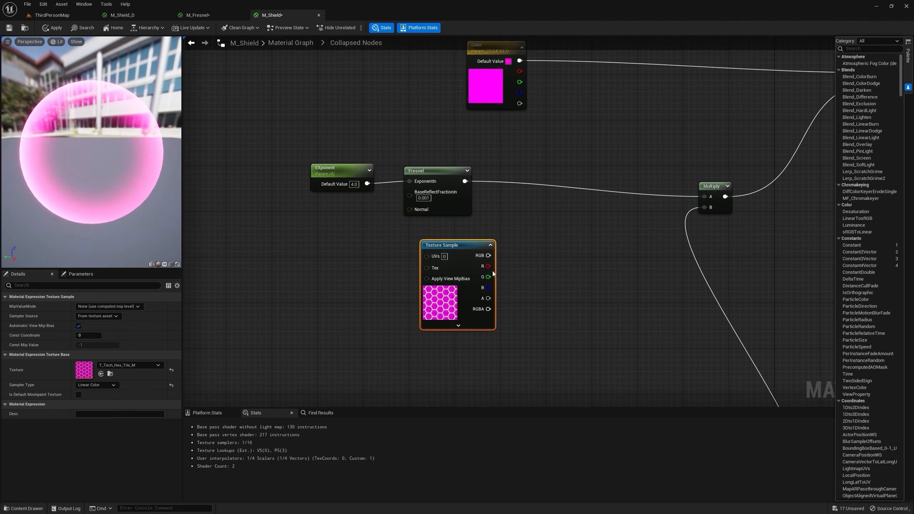
Step: Feed the hex Texture Sample's green channel into input A of a new Multiply node
key(m)
click(538, 255)
drag(488, 277, 526, 279)
click(577, 258)
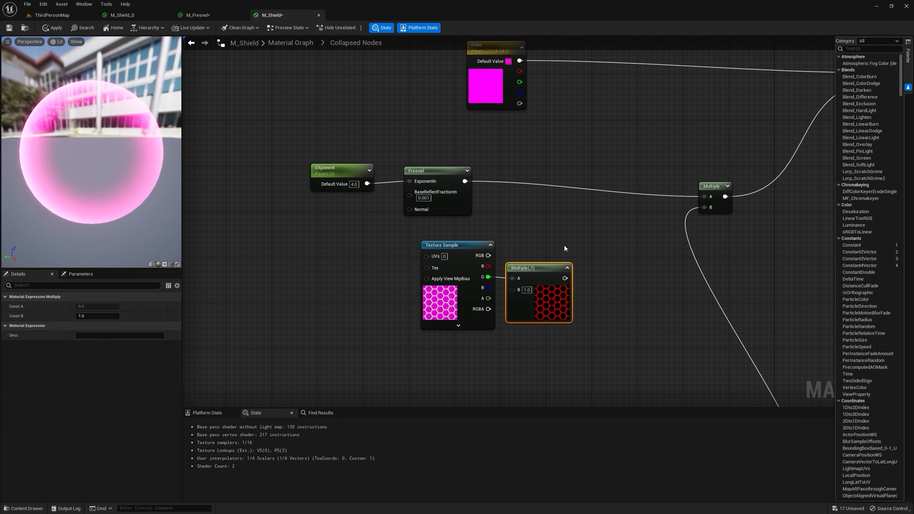
Step: Multiply the Fresnel output by the hex pattern and route the result into input A of the gradient's final Multiply
key(m)
click(570, 205)
drag(465, 181, 506, 198)
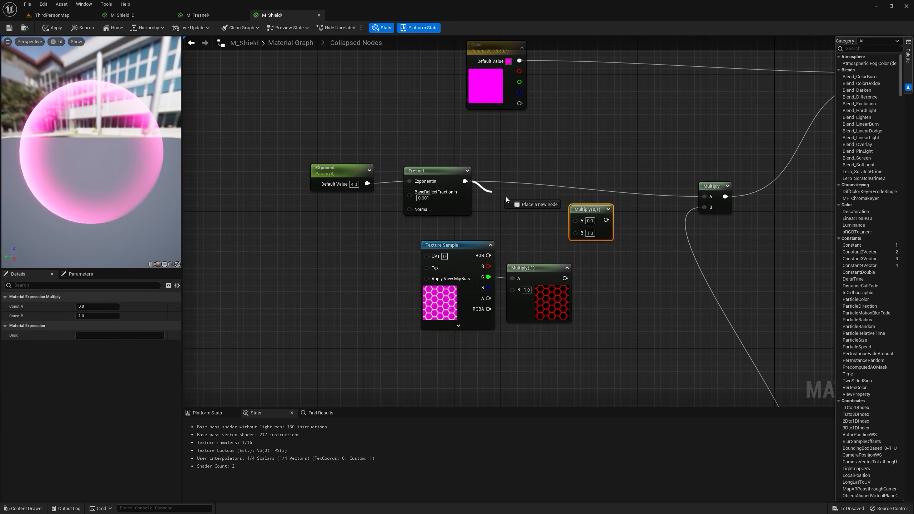
drag(579, 220, 578, 221)
drag(566, 278, 570, 278)
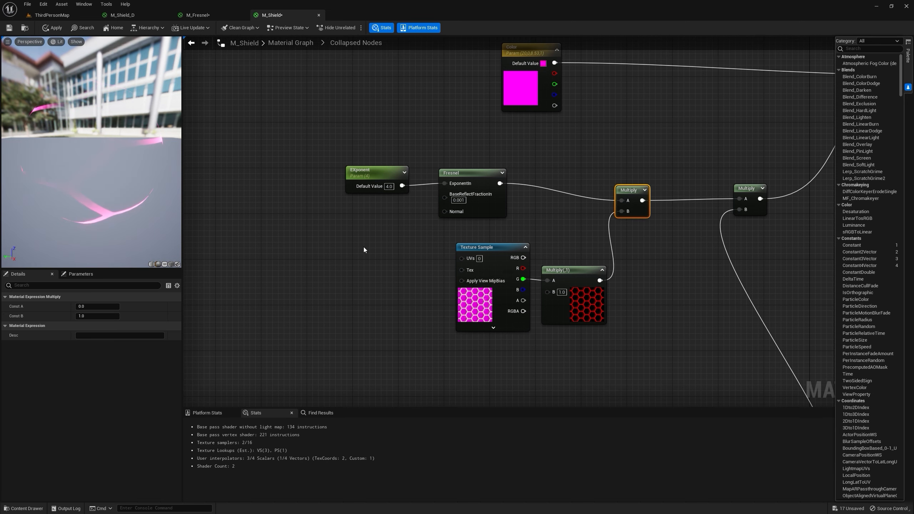
Step: Drive the Texture Sample's UVs with a texture coordinate node multiplied by 5
key(u)
click(355, 246)
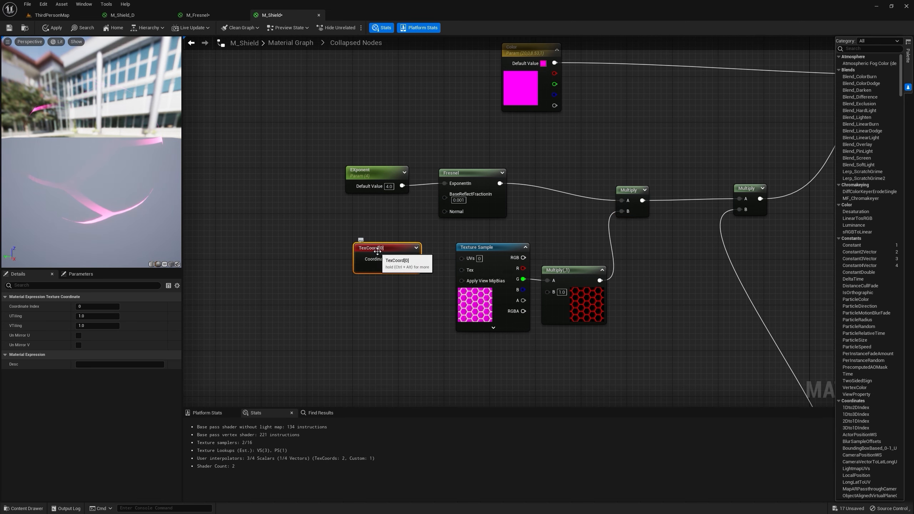
drag(378, 250, 468, 259)
key(m)
click(407, 248)
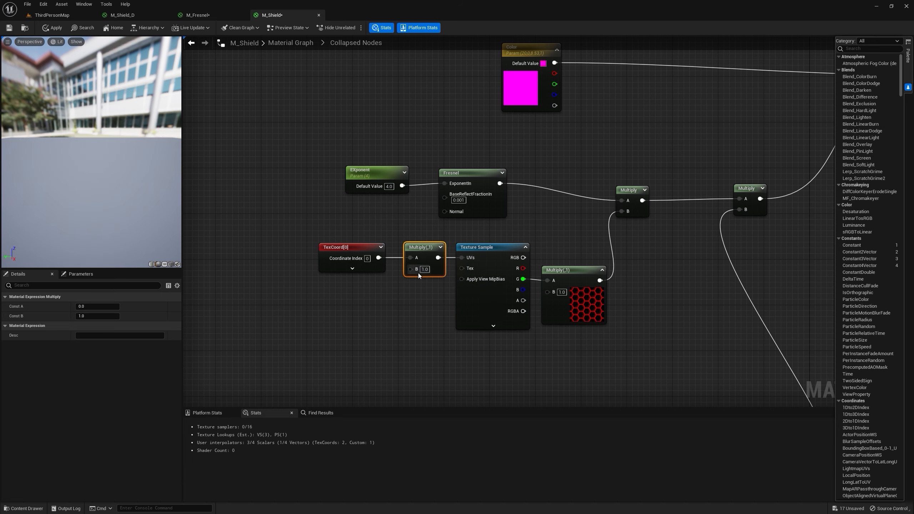
click(429, 269)
text(5)
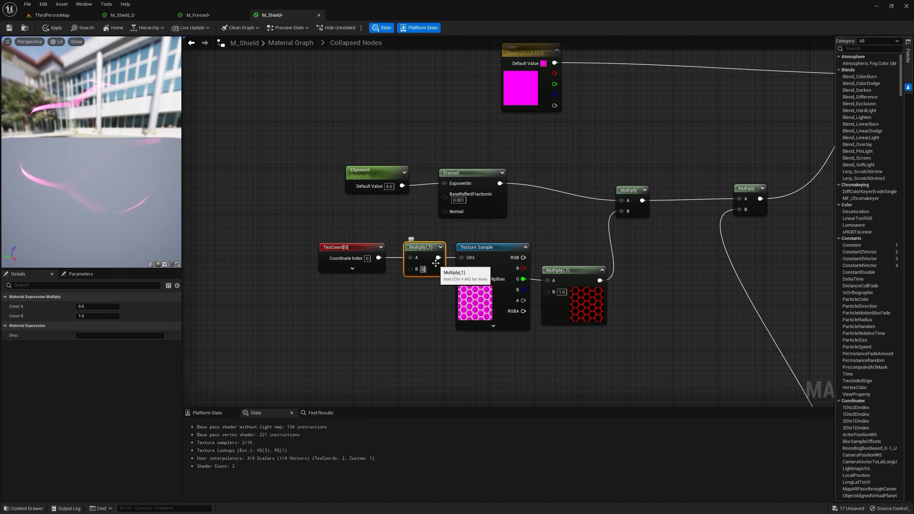
key(Return)
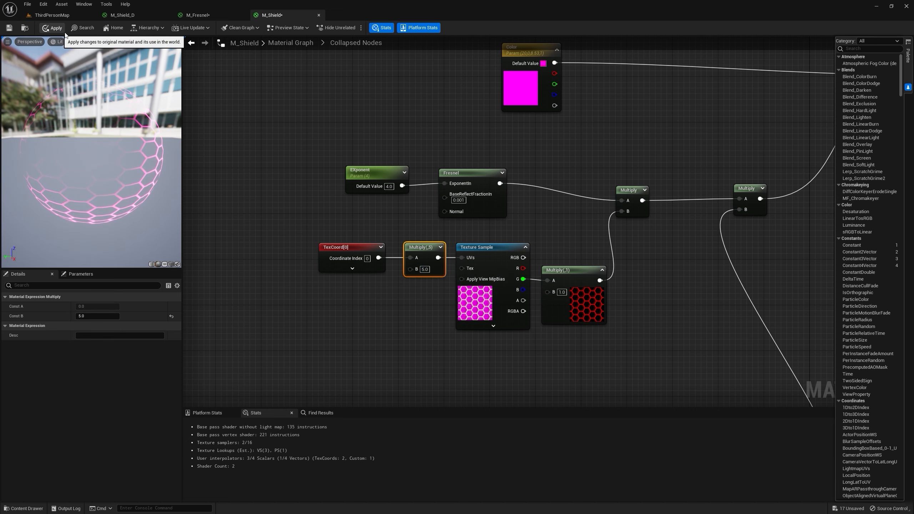
Step: Apply the M_Shield changes and locate the material in the YT_Tutorial folder from the level editor
click(57, 28)
click(60, 14)
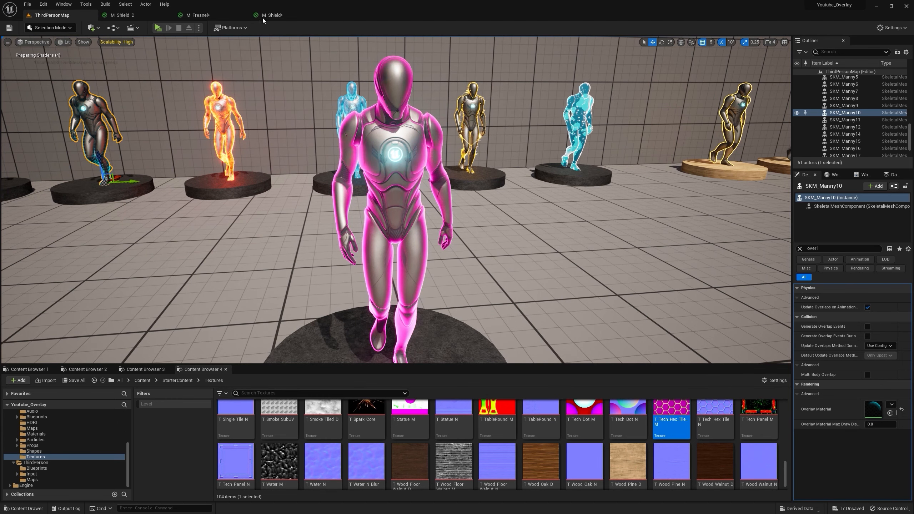
click(263, 16)
click(52, 14)
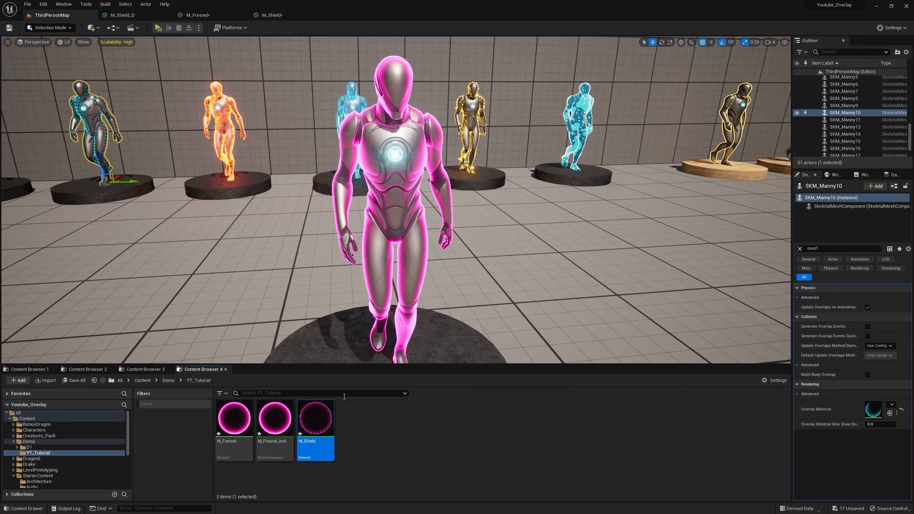
Step: Create the material instance M_Shield_Inst from M_Shield and assign it as the overlay material of SKM_Manny11
right_click(318, 427)
click(383, 245)
click(441, 209)
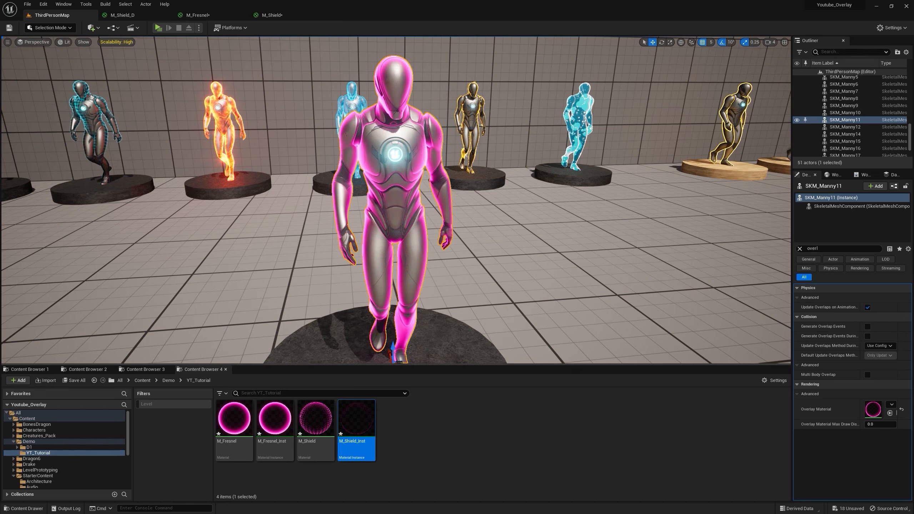
click(890, 413)
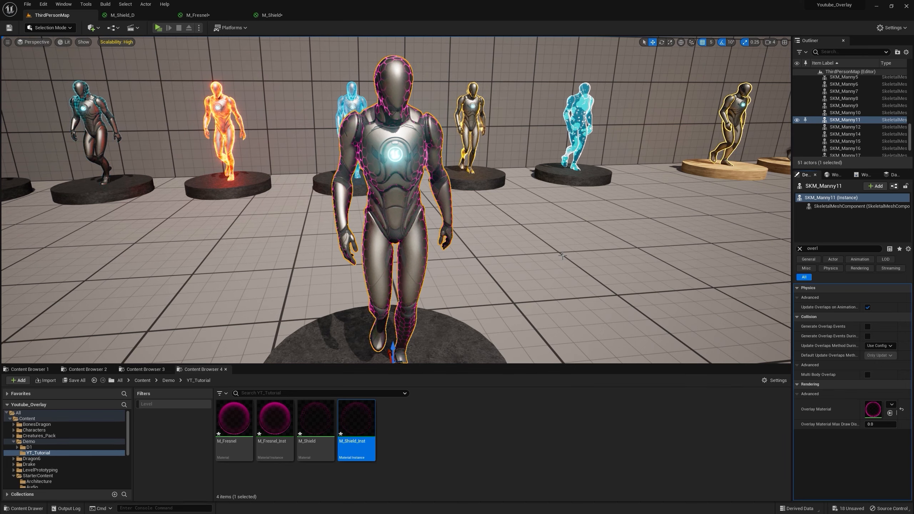
Step: Open M_Shield_Inst in a floating window over the level and override its Exponent with about 2.24
double_click(360, 413)
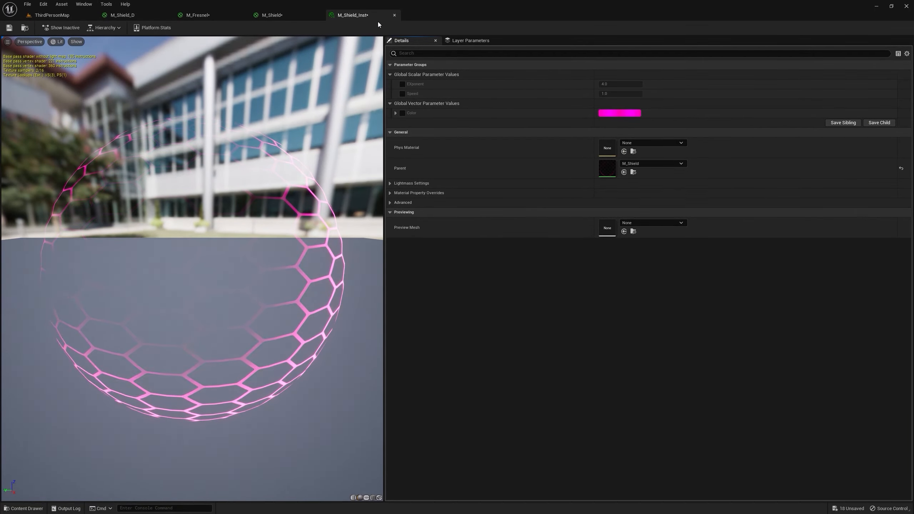
drag(374, 17, 548, 286)
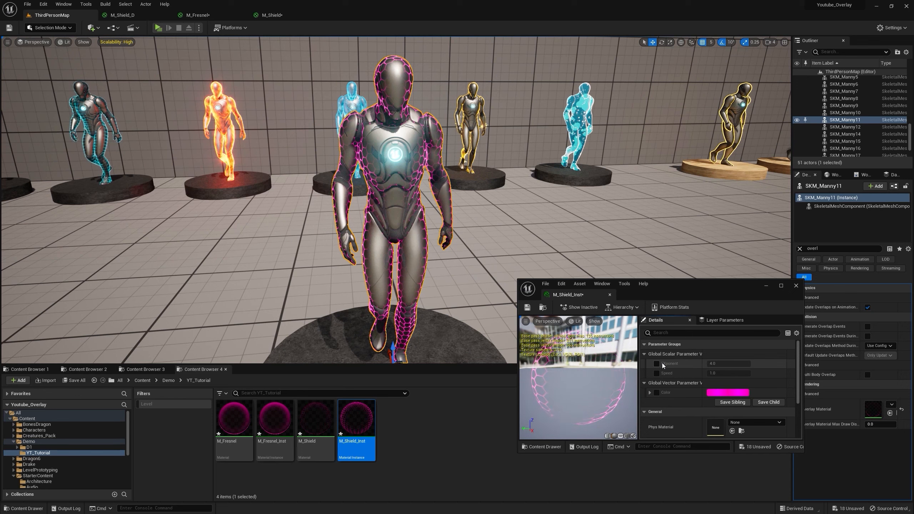
click(657, 363)
drag(732, 364, 716, 364)
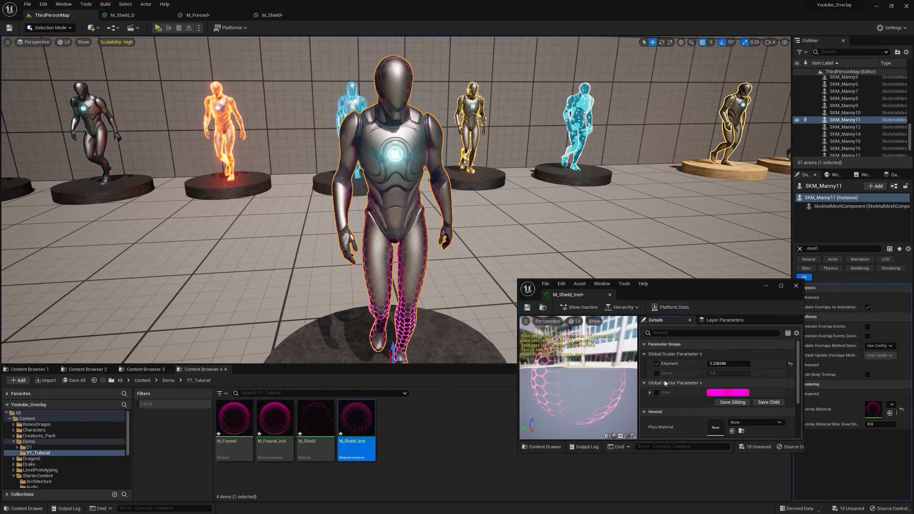
Step: Connect a scalar parameter named Tiling with default 1 to the UV Multiply in M_Shield and apply the material
click(276, 16)
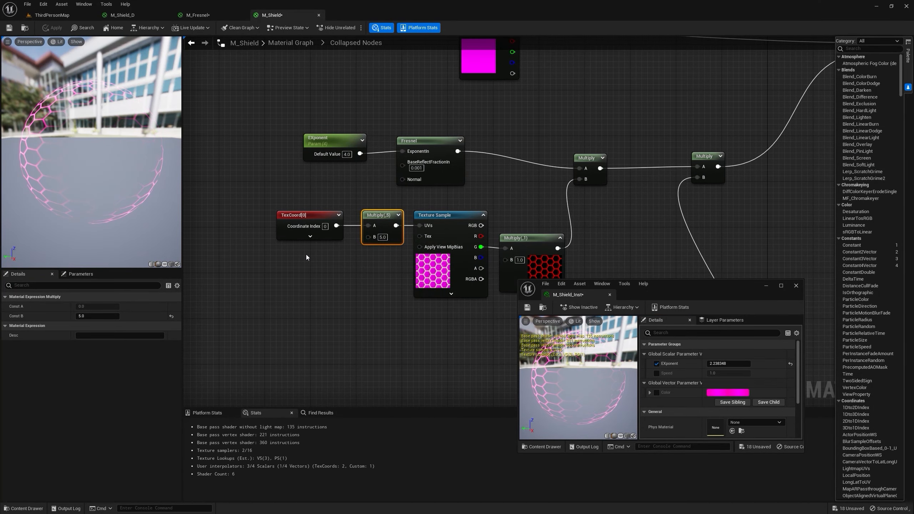
click(302, 264)
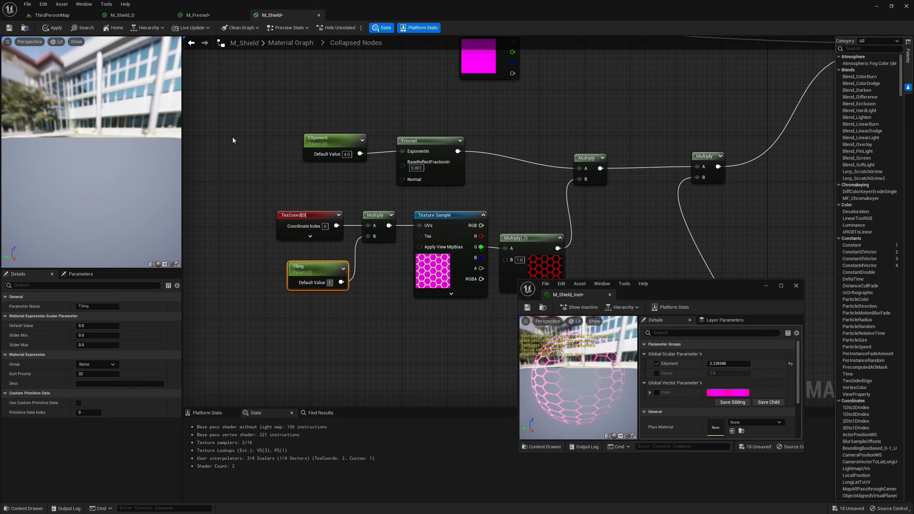
click(54, 28)
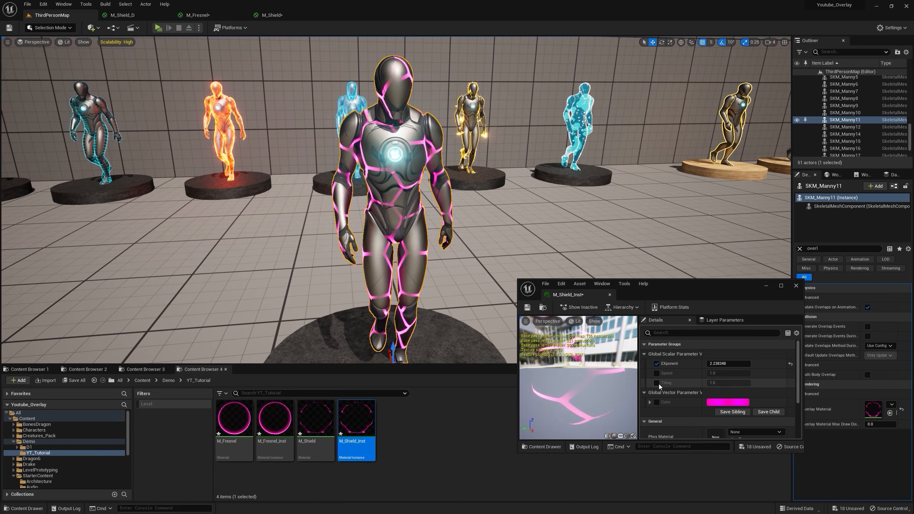
Step: Override Tiling in M_Shield_Inst with about 14.5 and view the hex pattern on the character up close
click(657, 383)
drag(724, 383, 763, 383)
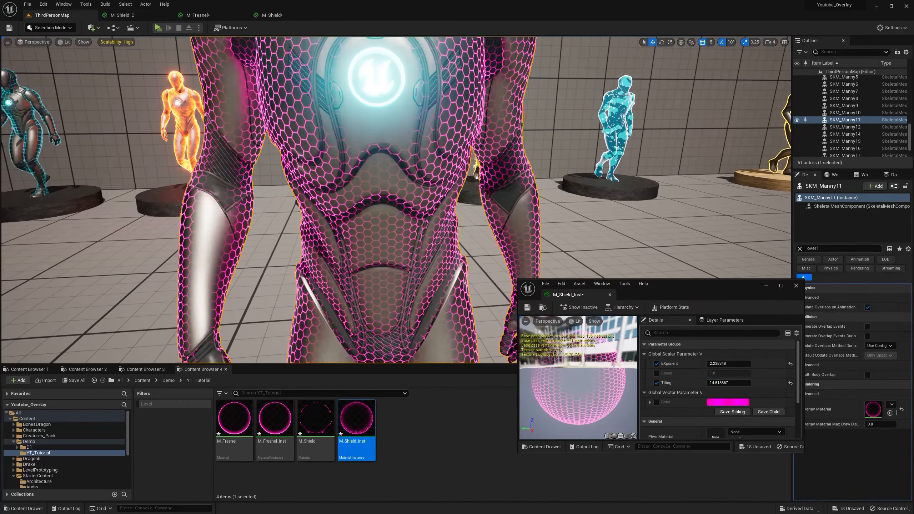
right_drag(418, 198, 417, 174)
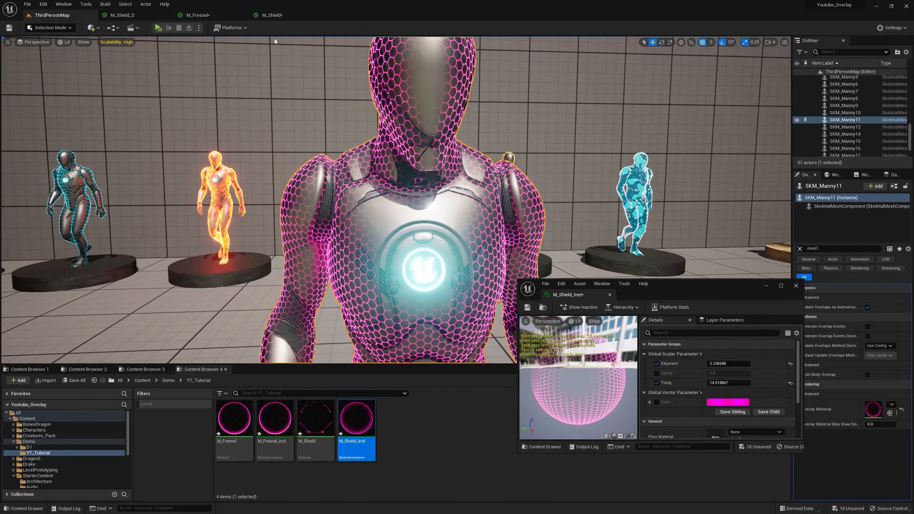
Step: Return to M_Shield's top-level material graph and add a VertexNormalWS node below the collapsed nodes
click(272, 15)
right_drag(545, 178, 320, 169)
scroll(321, 170, down, 4)
right_drag(453, 176, 482, 173)
scroll(513, 98, up, 3)
click(291, 43)
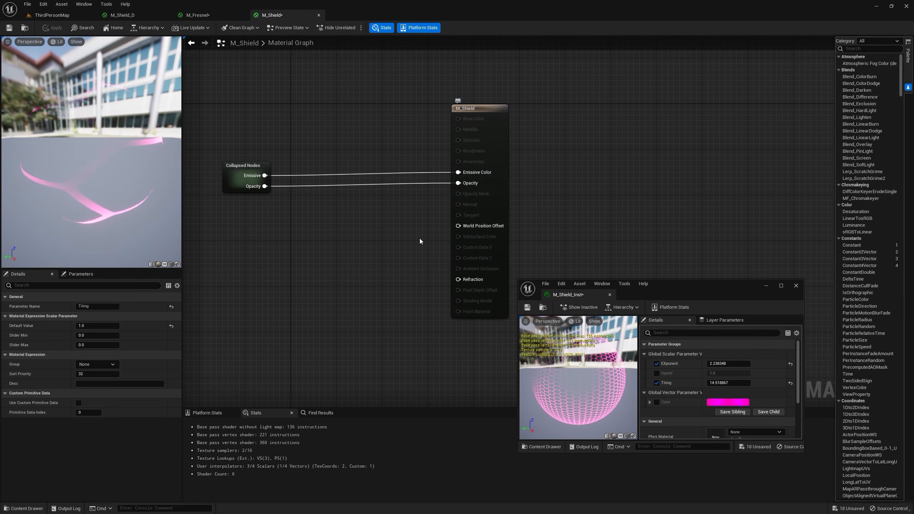
right_drag(372, 238, 425, 220)
right_click(373, 237)
text(verte)
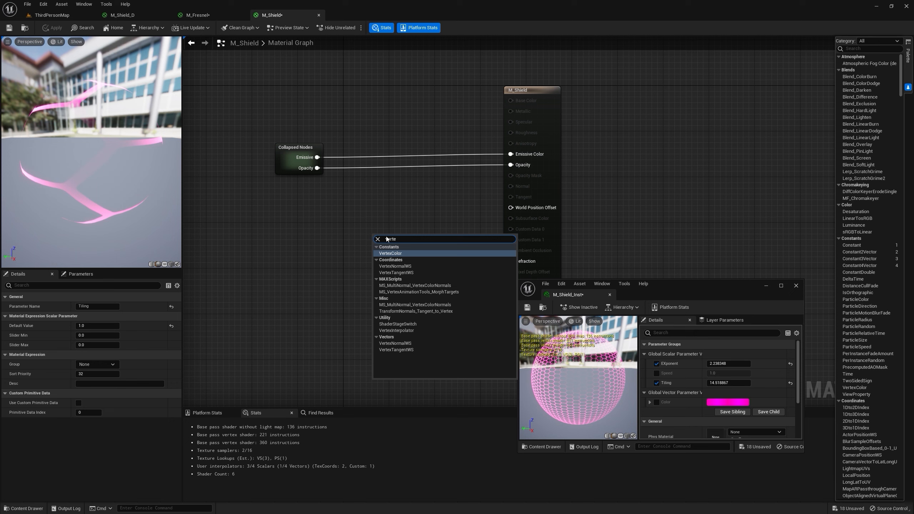
click(395, 266)
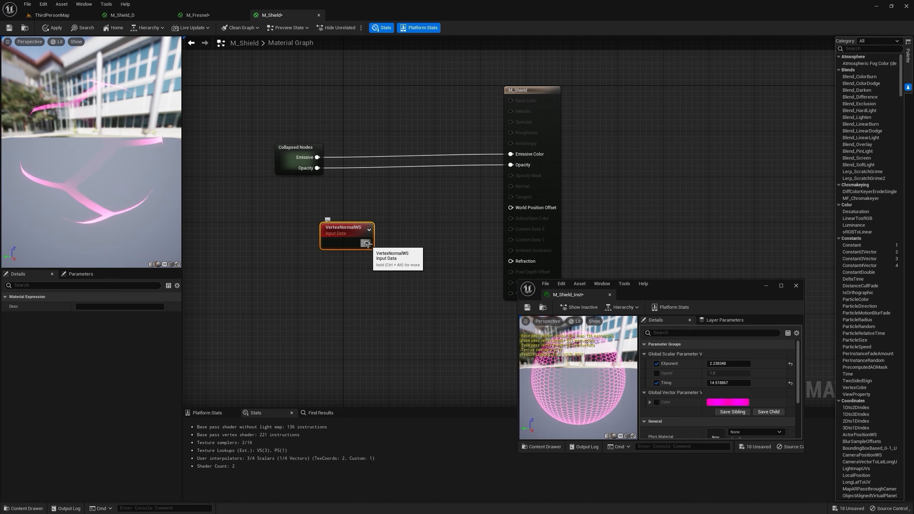
Step: Feed VertexNormalWS through a new Multiply node and connect it to World Position Offset
key(m)
click(384, 243)
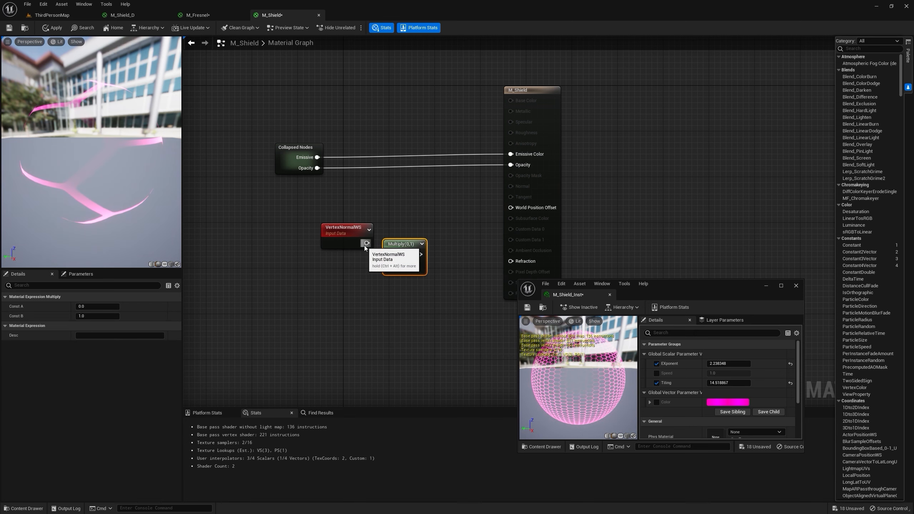
drag(366, 243, 511, 207)
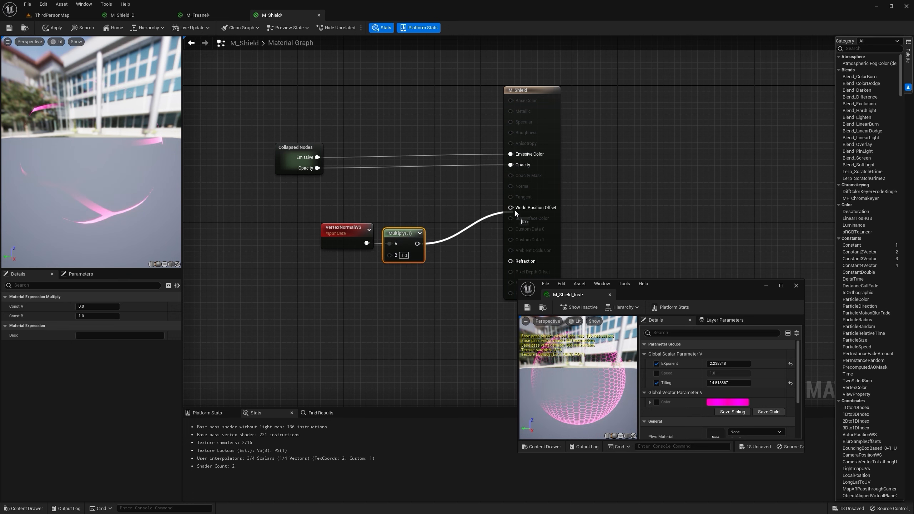
Step: Add a scalar parameter named Size and connect it to input B of the VertexNormalWS Multiply
key(s)
click(322, 275)
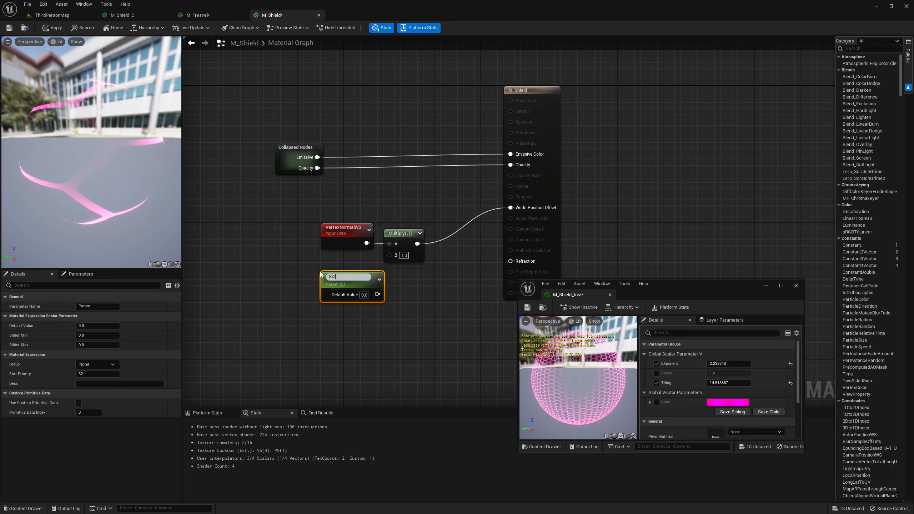
text(Size)
key(Return)
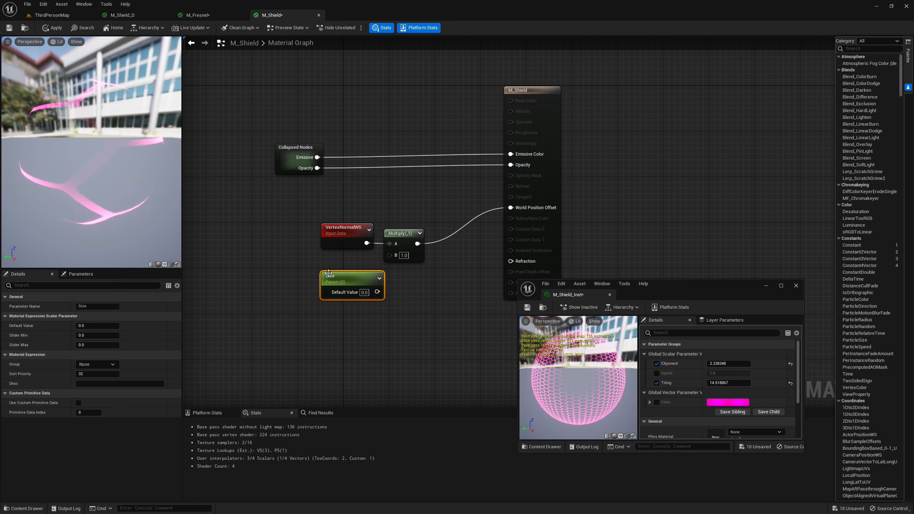
drag(328, 273, 311, 270)
drag(360, 289, 390, 255)
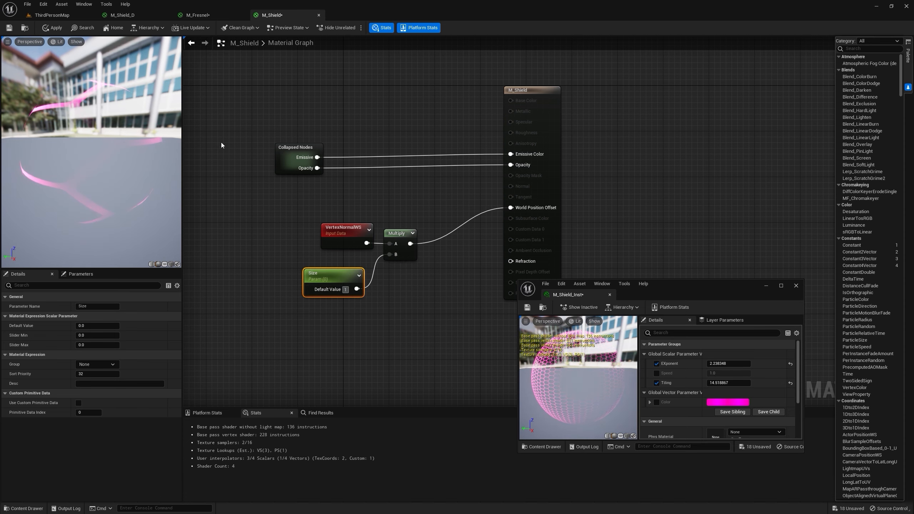
Step: Set the Size parameter's default to 1.0, apply M_Shield, and override Size in M_Shield_Inst with about 1.33
key(Return)
click(56, 32)
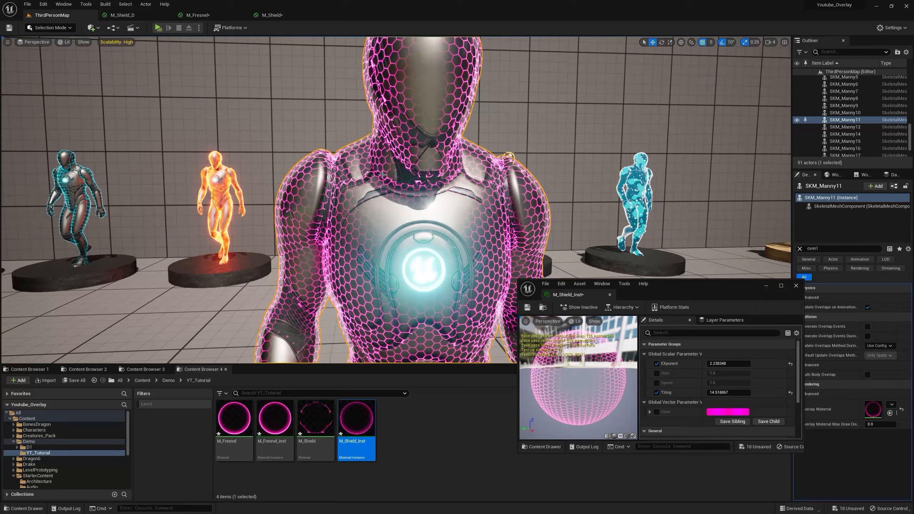
click(656, 373)
mouse_move(724, 377)
mouse_down()
mouse_move(736, 376)
mouse_move(718, 376)
mouse_up()
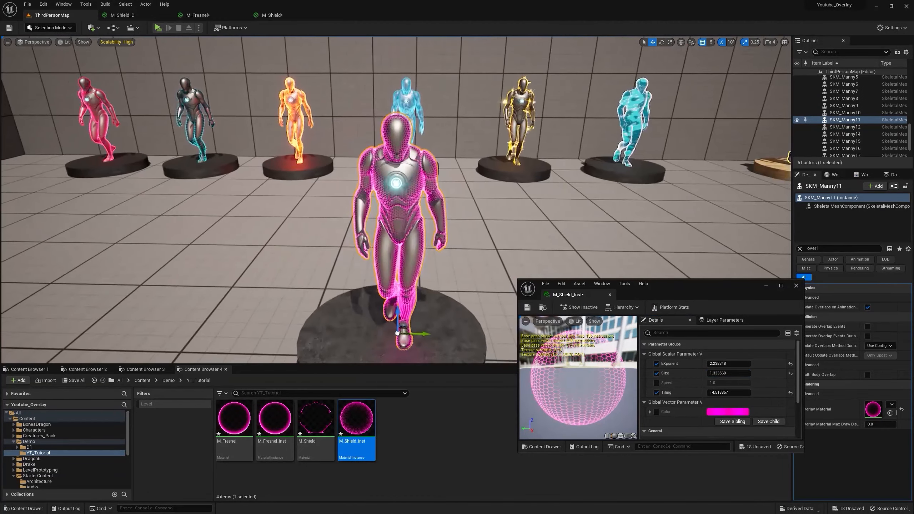
key(w)
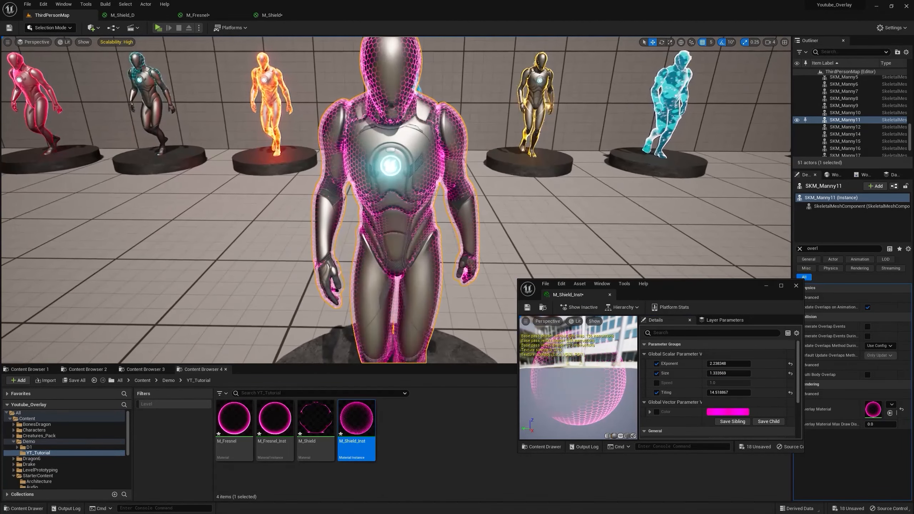
Step: Cut the VertexNormalWS, Size and Multiply nodes from M_Shield's top-level material graph
click(276, 15)
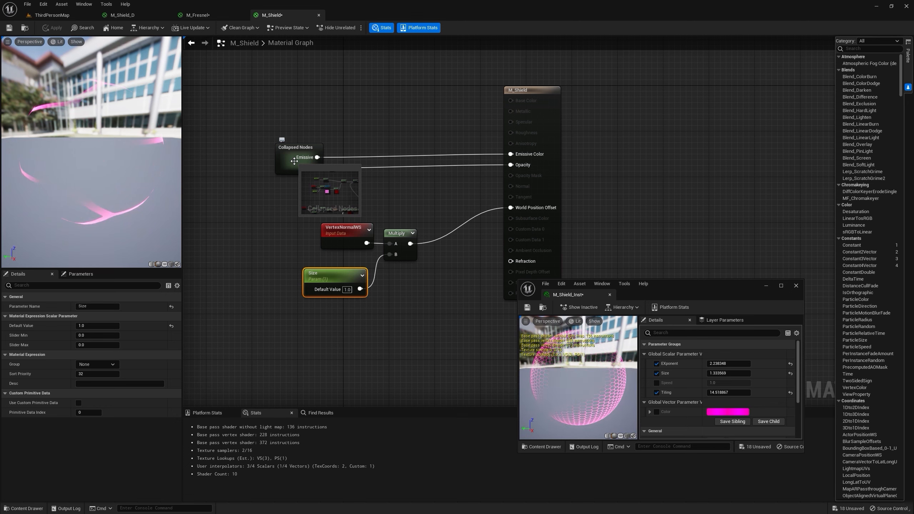
drag(315, 218, 422, 301)
right_click(352, 246)
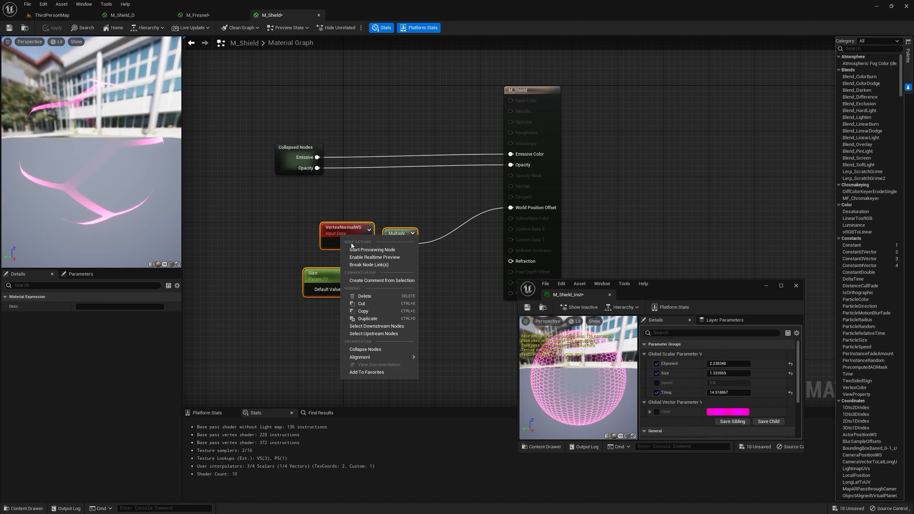
click(374, 304)
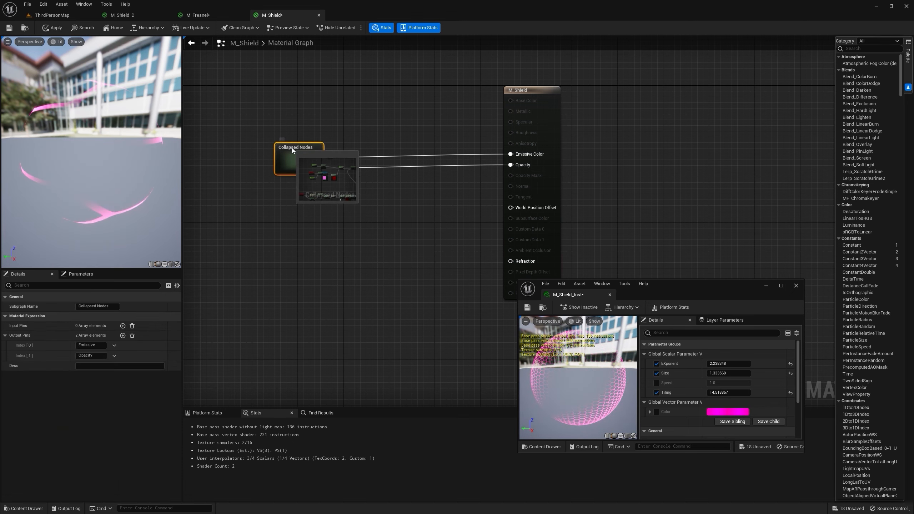
Step: Open M_Shield's Collapsed Nodes subgraph and add a third output pin named WPO
double_click(302, 163)
right_drag(413, 215, 286, 224)
scroll(649, 102, up, 4)
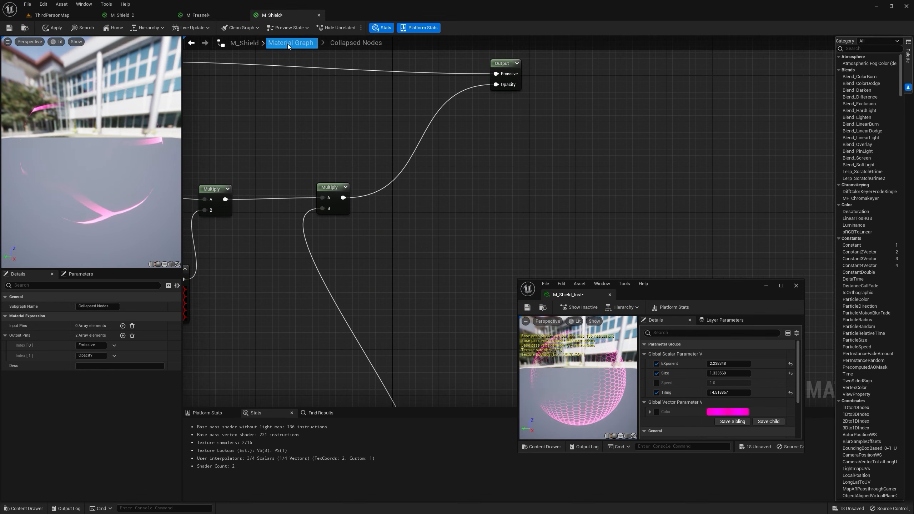
click(122, 336)
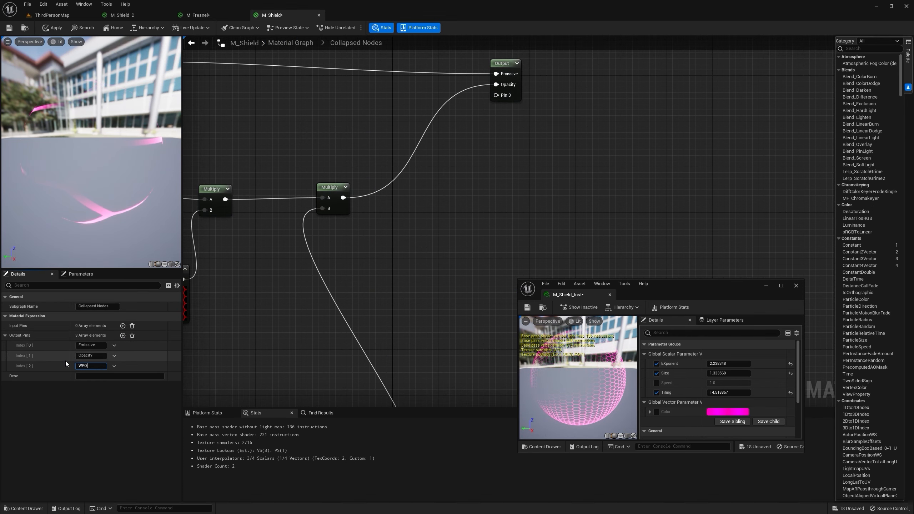
Step: Paste the VertexNormalWS, Size and Multiply nodes into the subgraph, move the Output node farther away, and connect the pasted Multiply to WPO
right_drag(469, 258, 402, 275)
drag(475, 274, 432, 114)
drag(447, 84, 664, 89)
right_drag(512, 226, 490, 151)
drag(502, 244, 377, 184)
drag(377, 184, 486, 202)
Step: Insert a new Multiply node between the last opacity Multiply and the Output node's Opacity pin
right_drag(427, 176, 496, 229)
key(m)
click(463, 191)
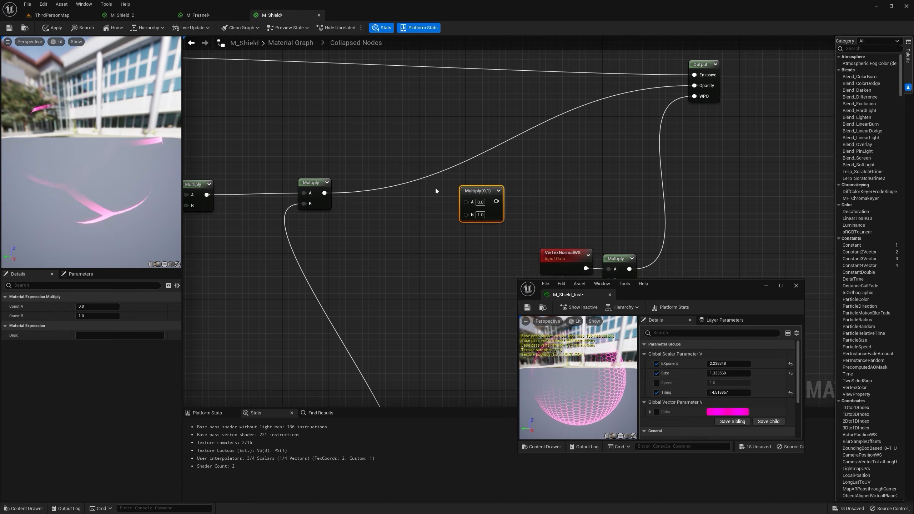
drag(329, 194, 694, 87)
Step: Add a scalar parameter named Opacity with default value 1 and connect it to input B of the new Multiply
right_drag(476, 214, 474, 153)
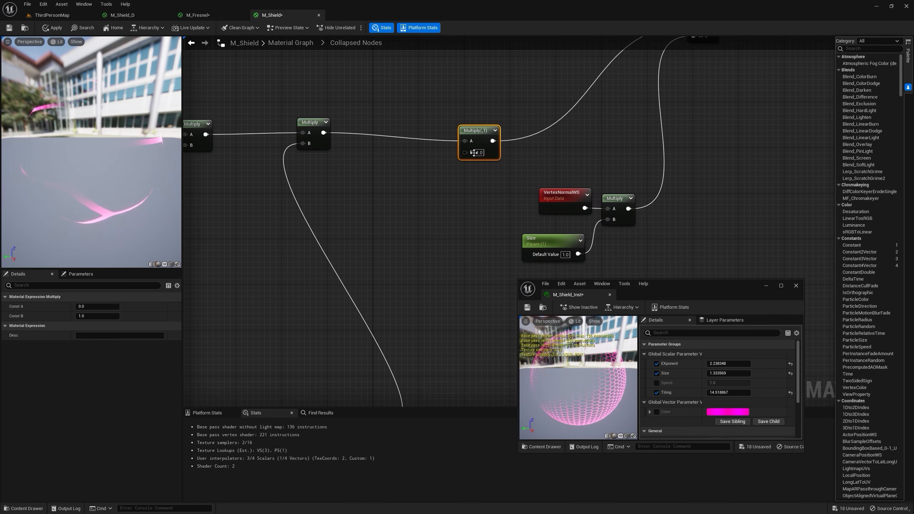
key(s)
click(359, 185)
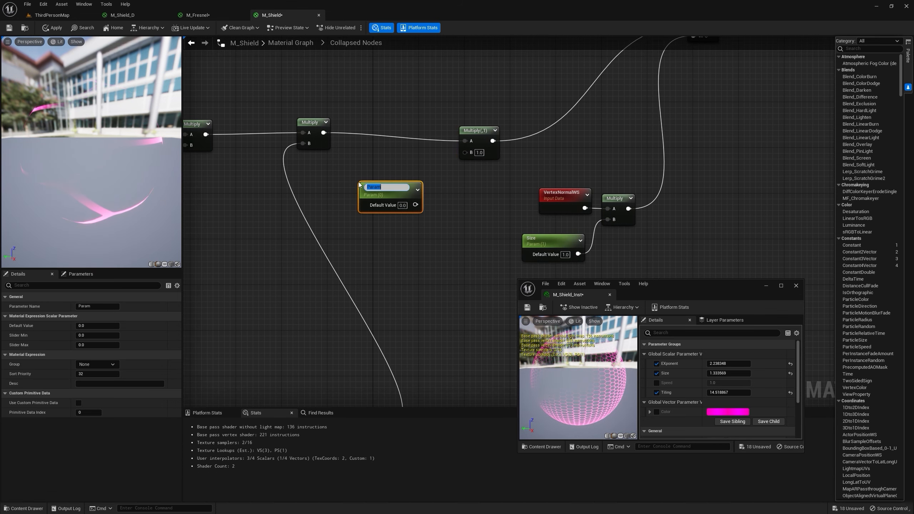
click(95, 307)
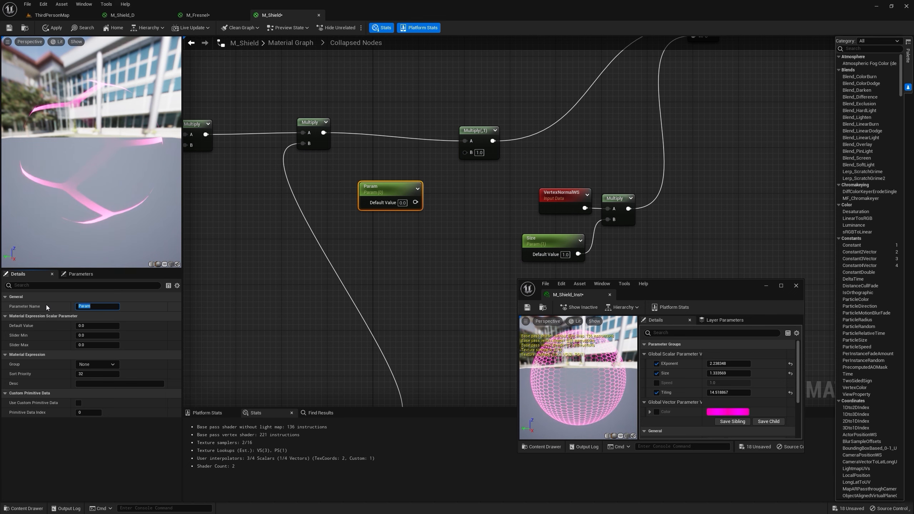
text(Opacity)
key(Return)
click(403, 203)
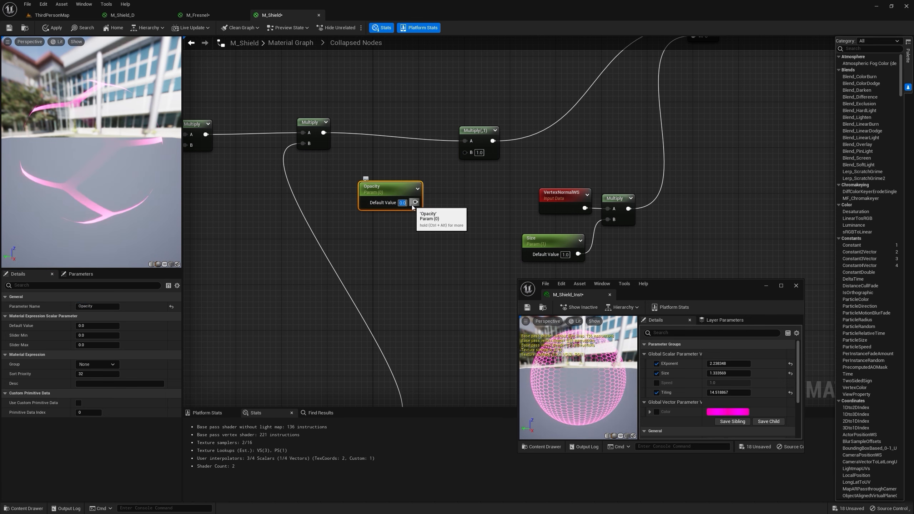
text(1)
drag(413, 202, 465, 152)
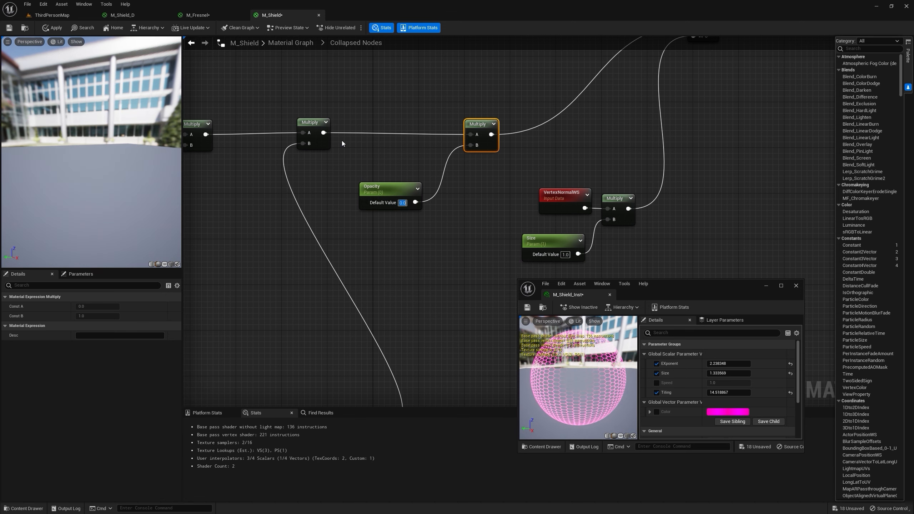
Step: Apply M_Shield, adjust the Opacity override in M_Shield_Inst, and view the shield on the character in ThirdPersonMap
click(293, 44)
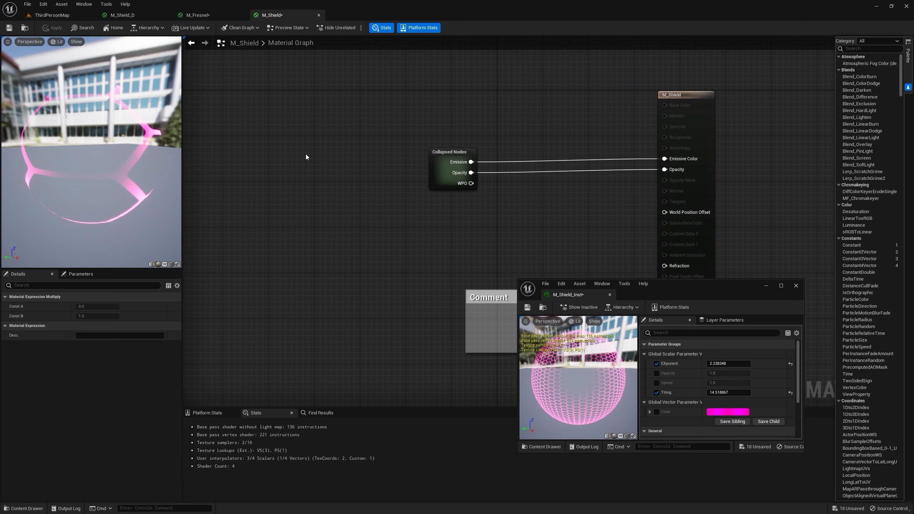
click(54, 15)
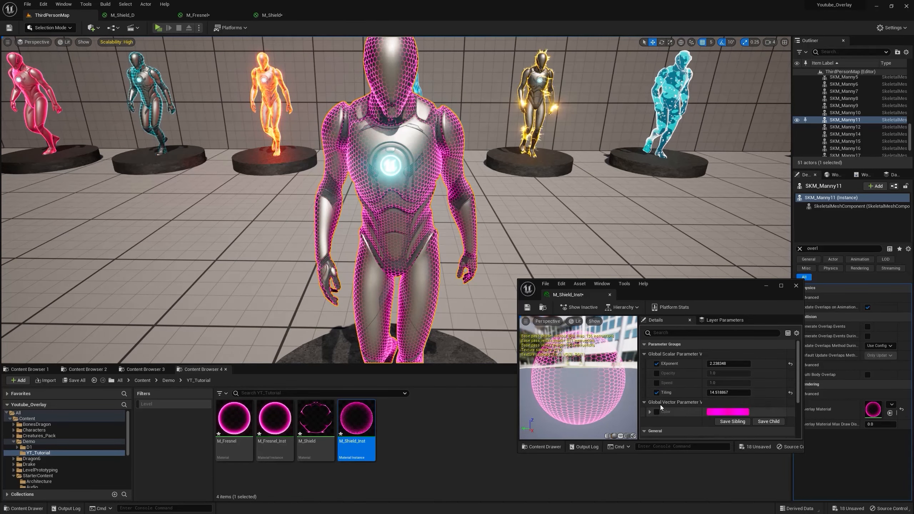
click(656, 373)
drag(730, 373, 719, 373)
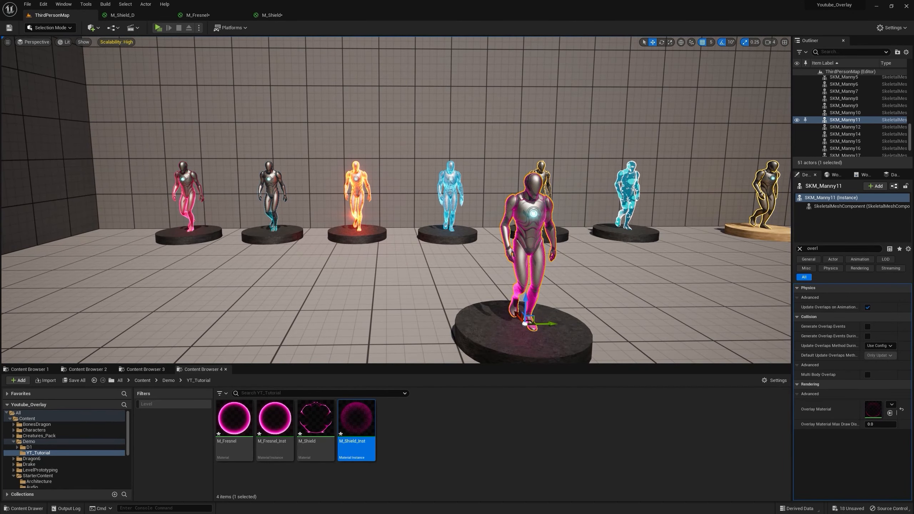
key(w)
key(s)
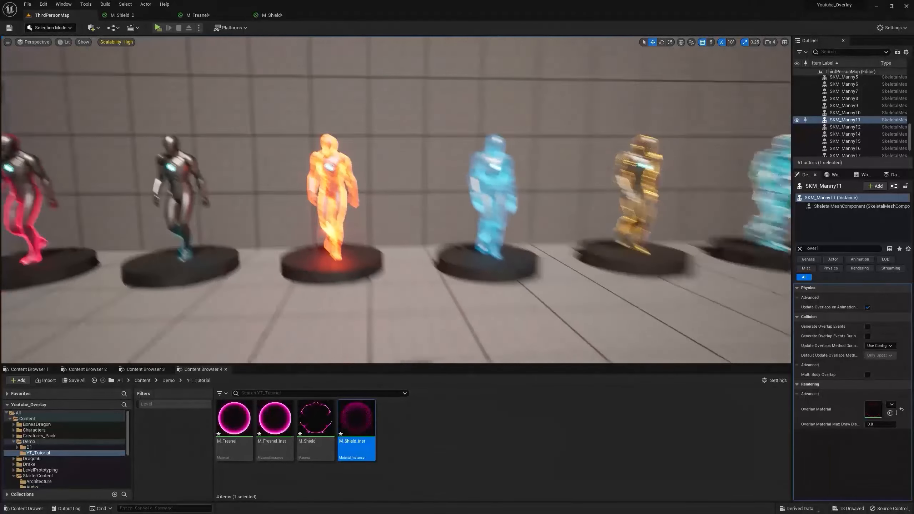
Step: Duplicate the M_Shield material as M_Fire and connect its collapsed nodes' WPO output to World Position Offset
mouse_move(317, 425)
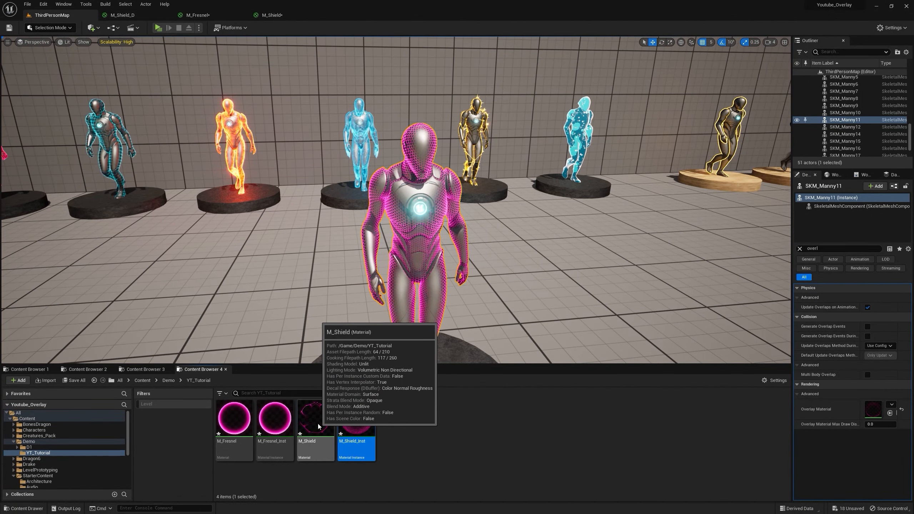
right_click(320, 425)
click(360, 288)
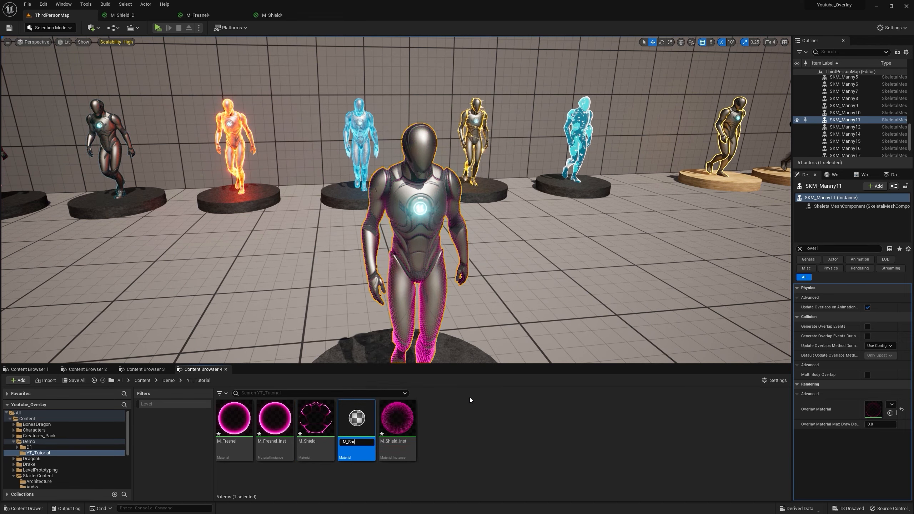
text(M_Fire)
key(Return)
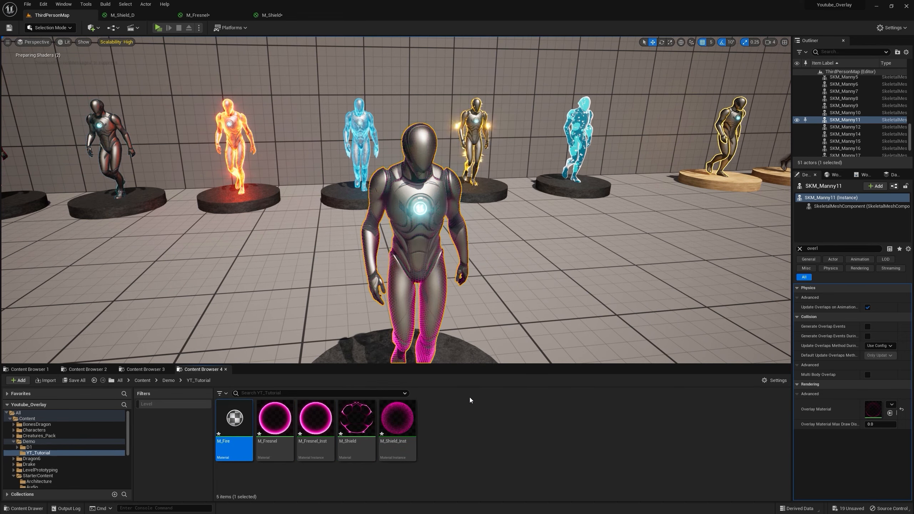
double_click(246, 428)
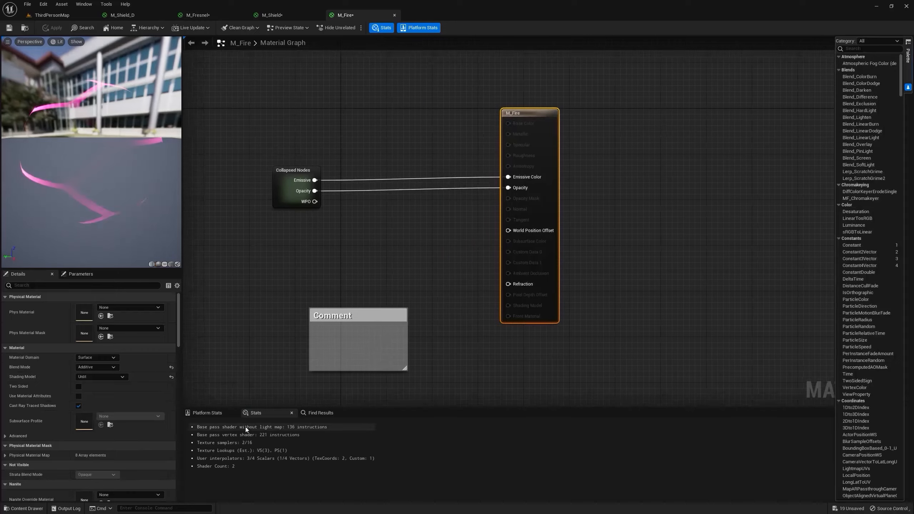
drag(328, 208, 529, 237)
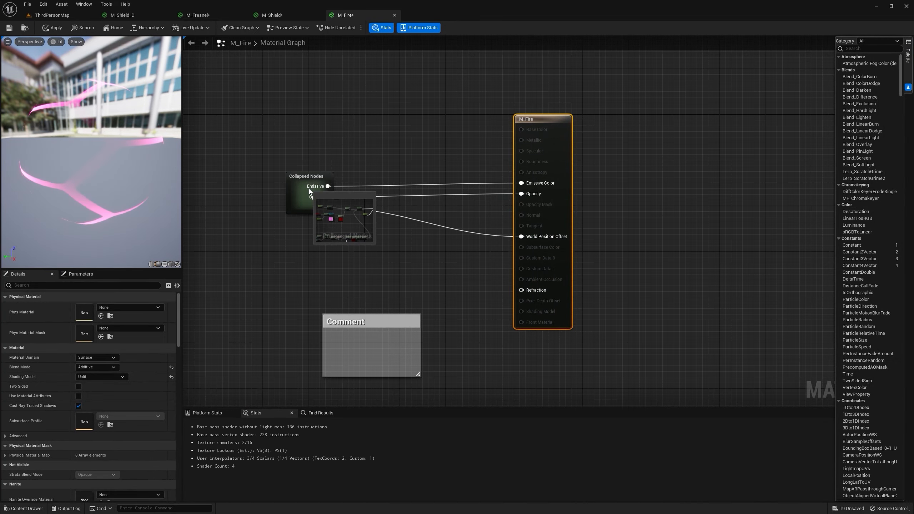
Step: In M_Fire's collapsed subgraph, detach the Pre-Skinned Local Position and Sine chain from the opacity Multiply and move its nodes farther down
double_click(308, 189)
right_drag(422, 183, 441, 185)
right_drag(510, 169, 486, 165)
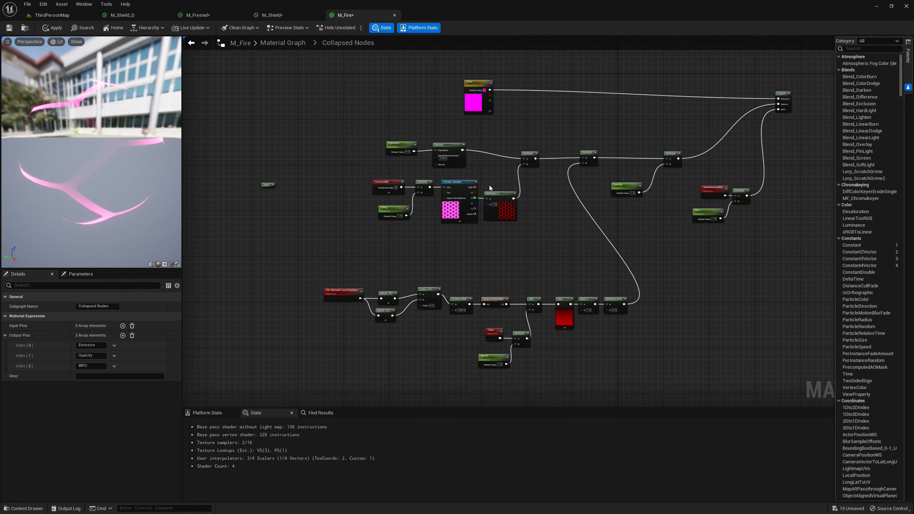
scroll(507, 215, down, 2)
drag(611, 332, 551, 304)
drag(414, 246, 414, 246)
scroll(483, 238, up, 5)
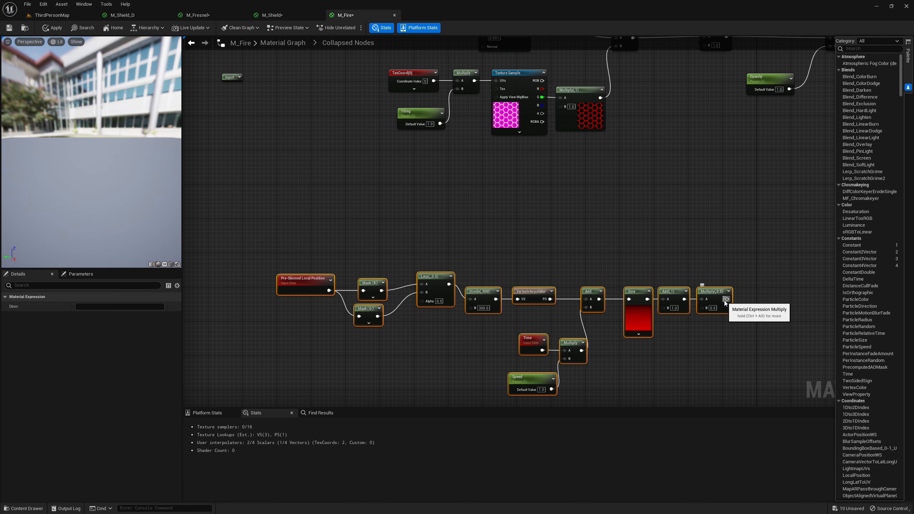
scroll(727, 304, down, 2)
drag(721, 343, 473, 285)
drag(714, 296, 728, 358)
scroll(661, 230, up, 4)
Step: Delete the hex Texture Sample and the unneeded Multiply nodes, and connect the Fresnel Multiply to input A of the Opacity parameter's Multiply
drag(647, 295, 524, 183)
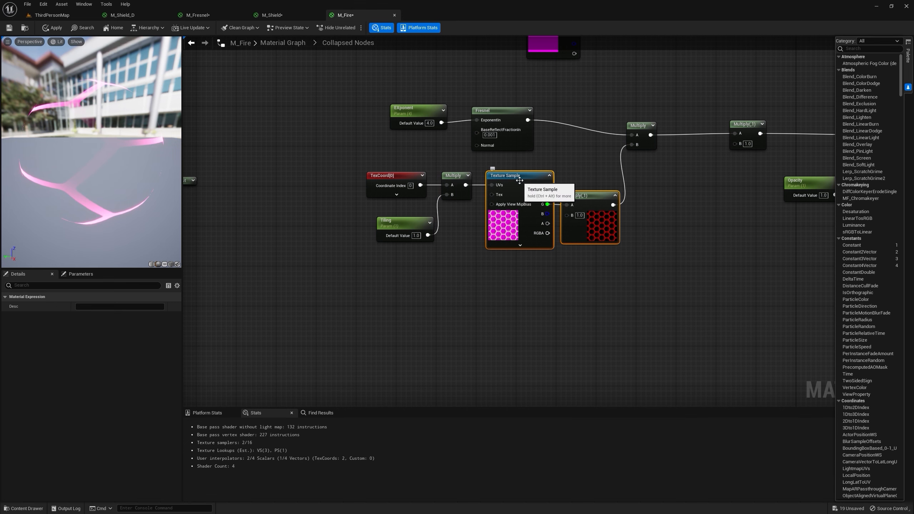
key(Delete)
right_drag(625, 177, 493, 212)
drag(524, 170, 746, 171)
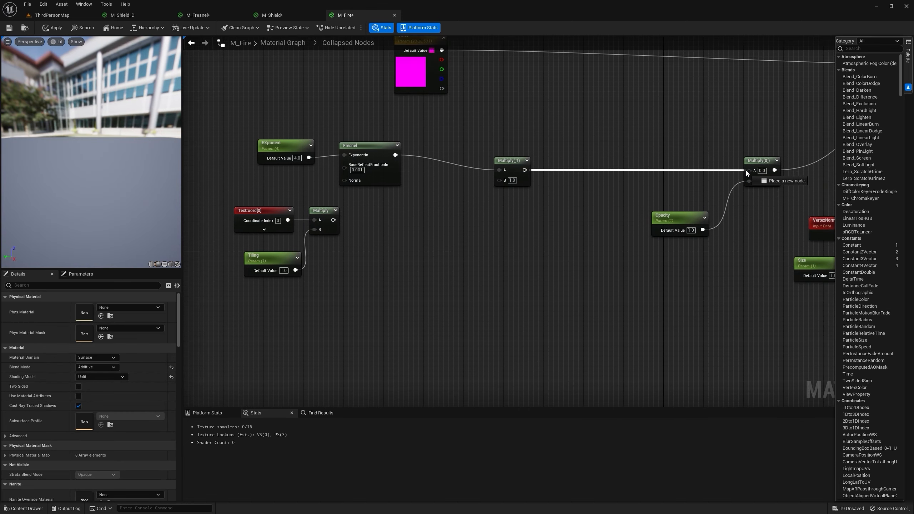
drag(745, 170, 746, 171)
click(331, 145)
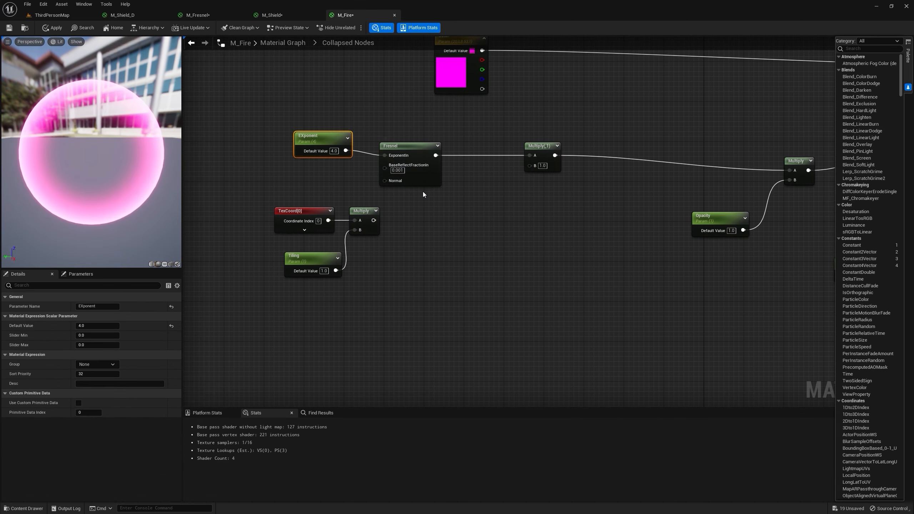
Step: Search the material nodes for motion and chaos, and add a NormalFromHeightmapChaos node beside the tiling nodes
right_drag(423, 191, 431, 195)
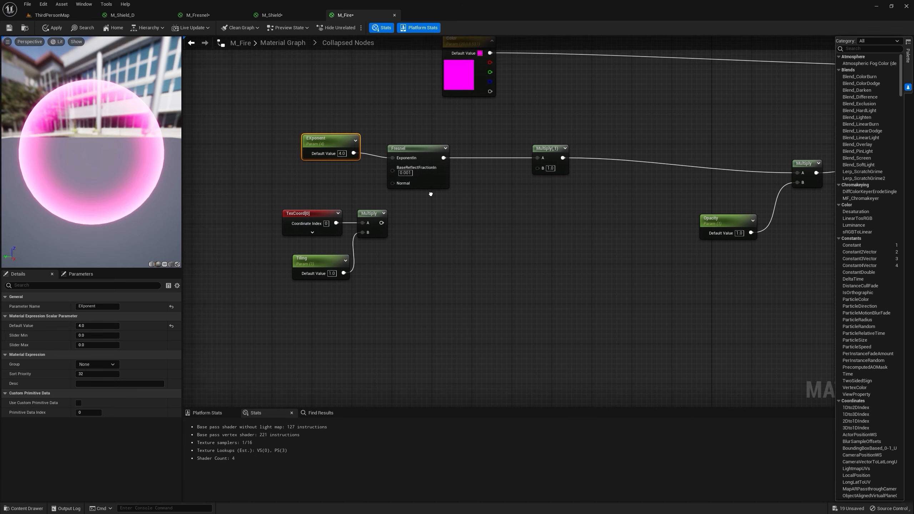
right_click(457, 221)
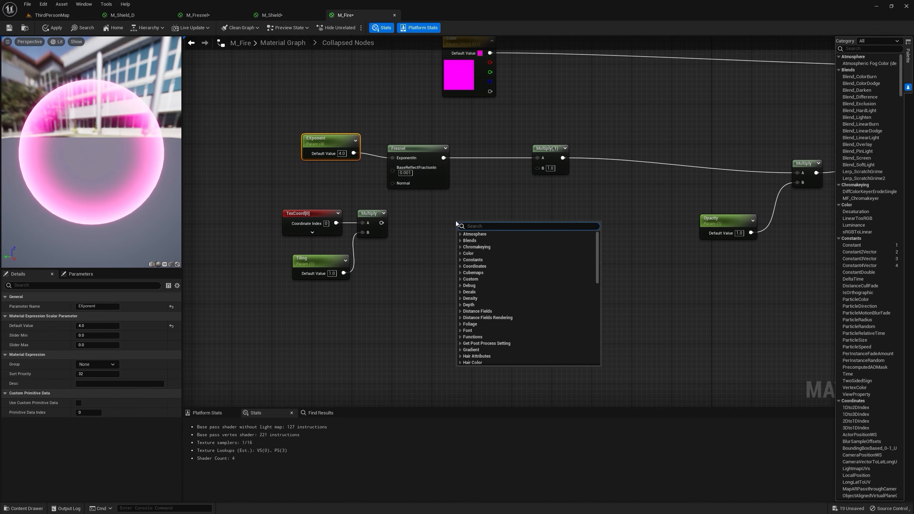
text(motion)
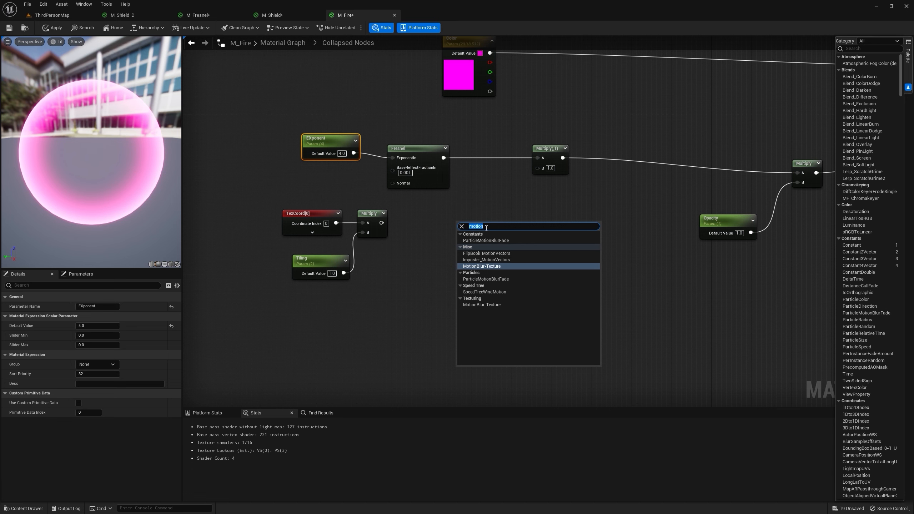
text(chaos)
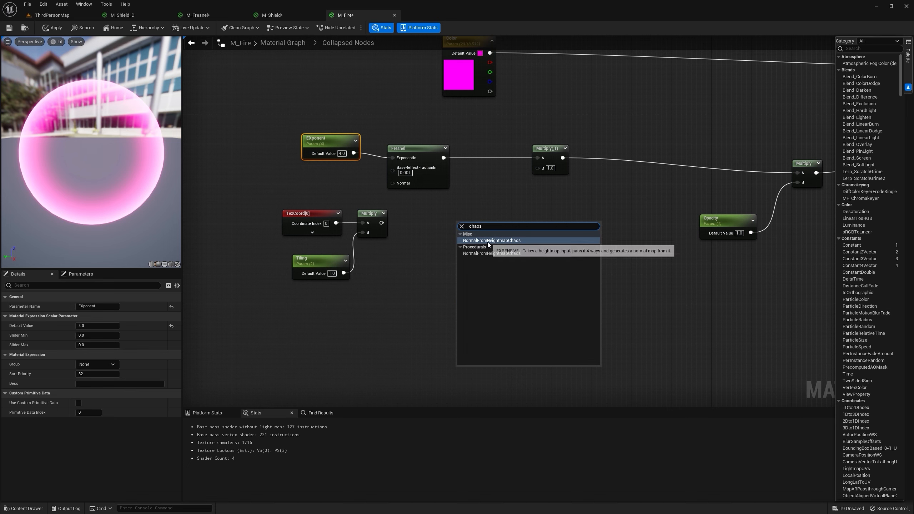
click(493, 241)
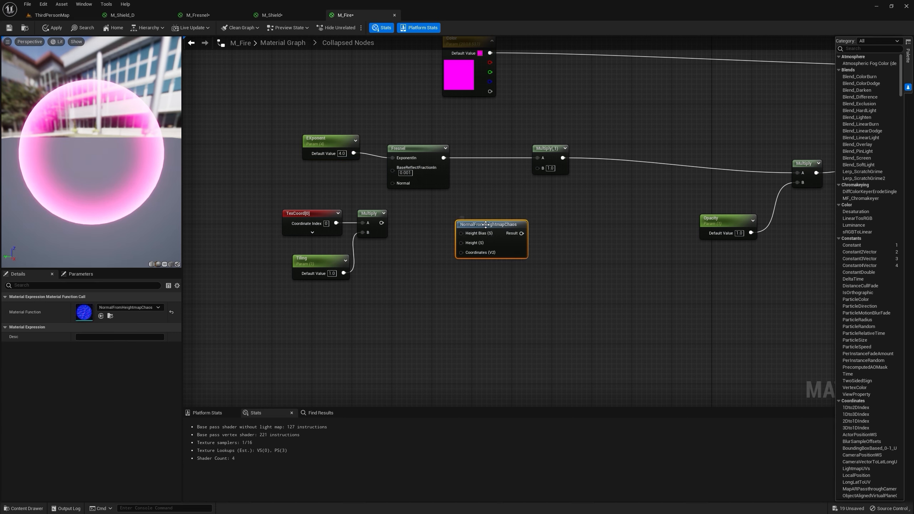
Step: Open the NormalFromHeightmapChaos function, copy its middle Motion_4WayChaos node, and close the function to return to M_Fire
double_click(486, 225)
right_drag(486, 224, 644, 254)
right_drag(220, 189, 723, 212)
right_click(405, 178)
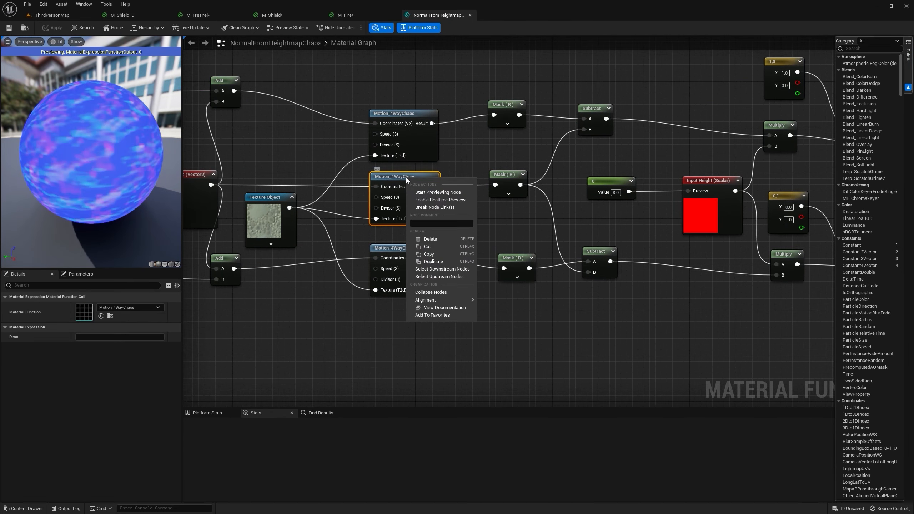
click(442, 255)
middle_click(433, 18)
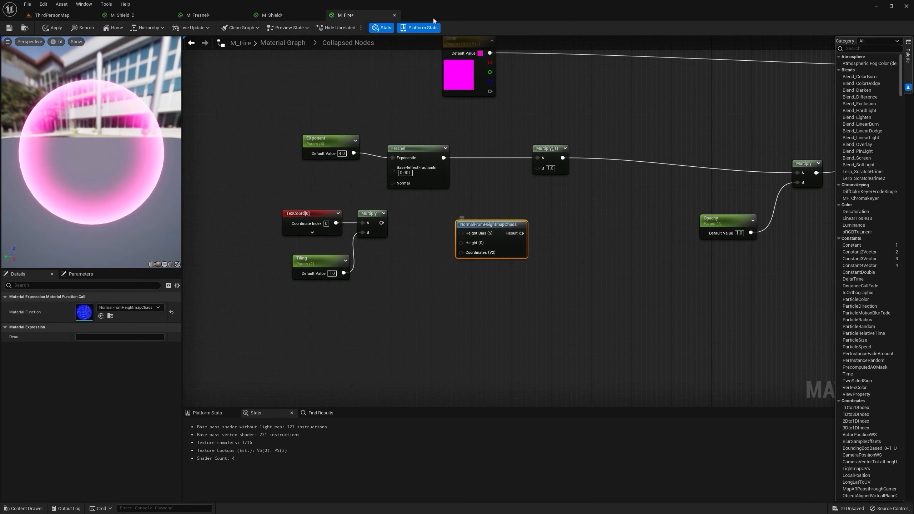
Step: Paste the Motion_4WayChaos node in place of NormalFromHeightmapChaos, delete the latter, and connect the tiling Multiply to its UVs input
click(461, 292)
key(ctrl+v)
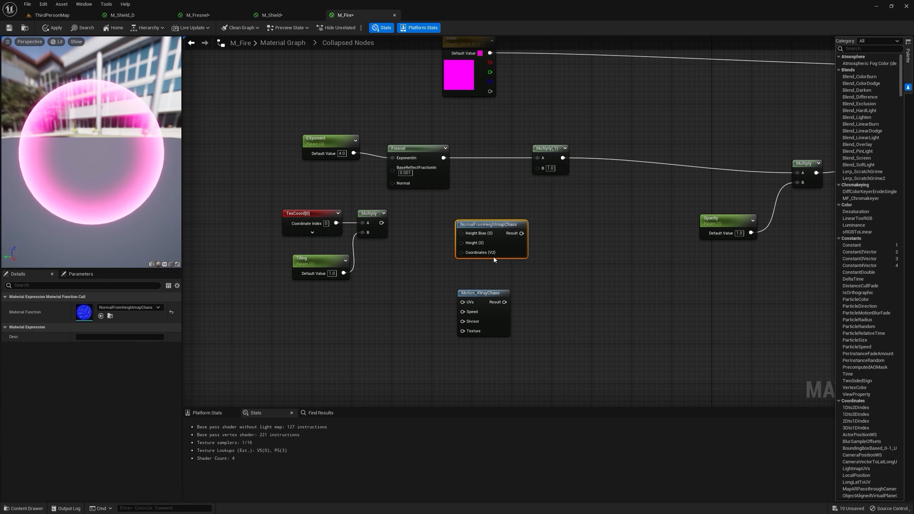
key(Delete)
drag(478, 294, 478, 263)
drag(381, 223, 486, 231)
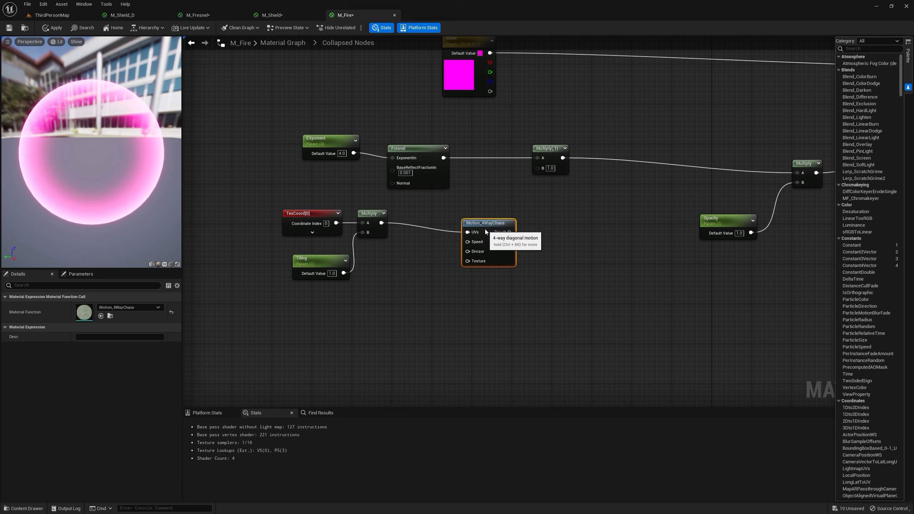
Step: Add scalar parameters Speed (1.0) and Div (0.25), and connect them to the Speed and Divisor inputs of Motion_4WayChaos
click(376, 262)
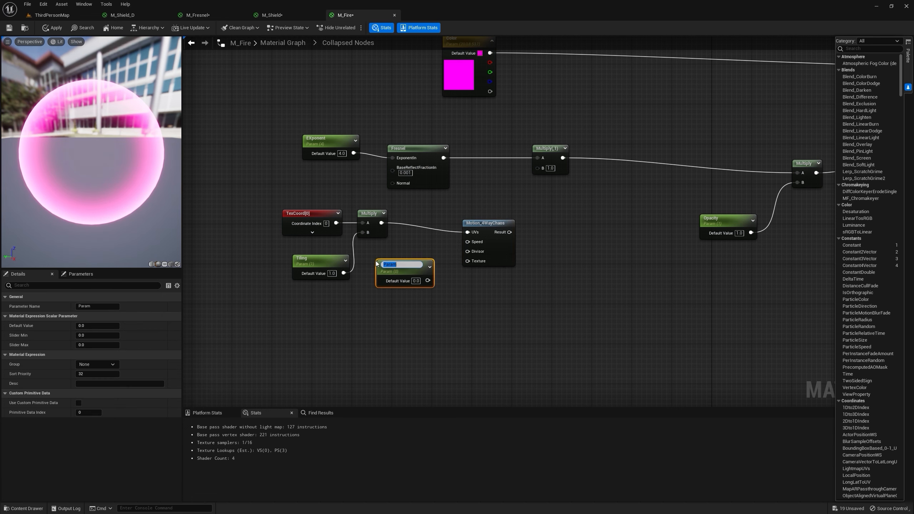
click(417, 281)
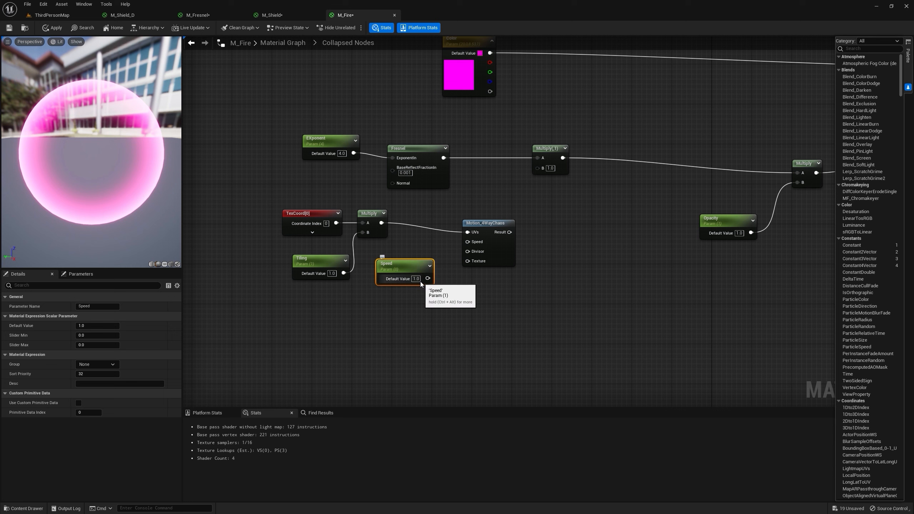
text(1)
drag(427, 278, 489, 248)
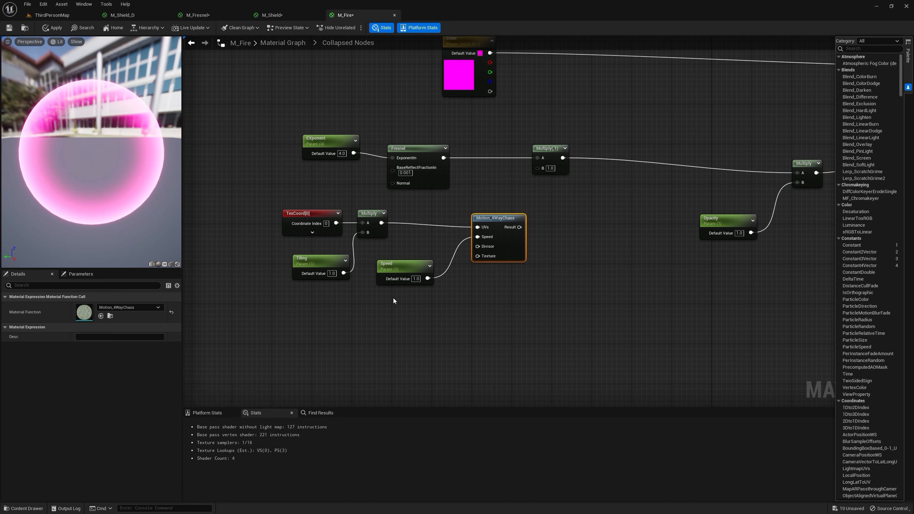
click(385, 302)
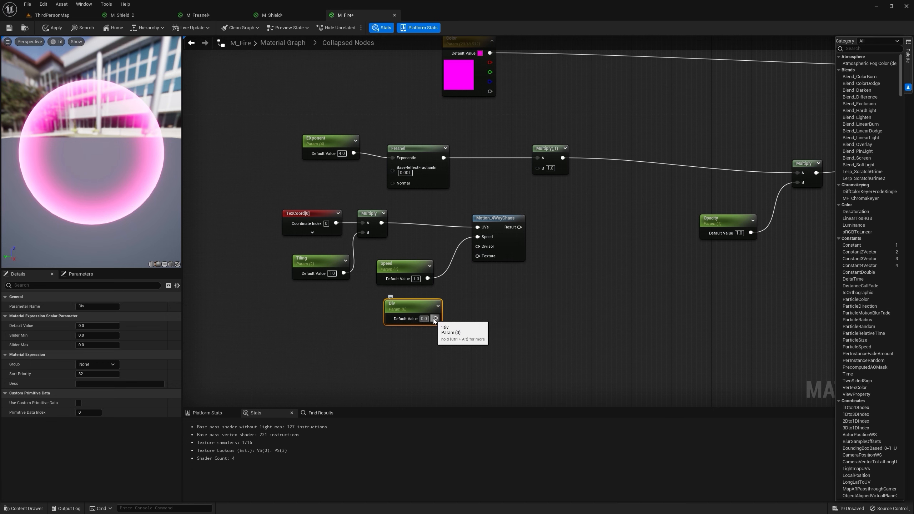
drag(437, 320, 479, 247)
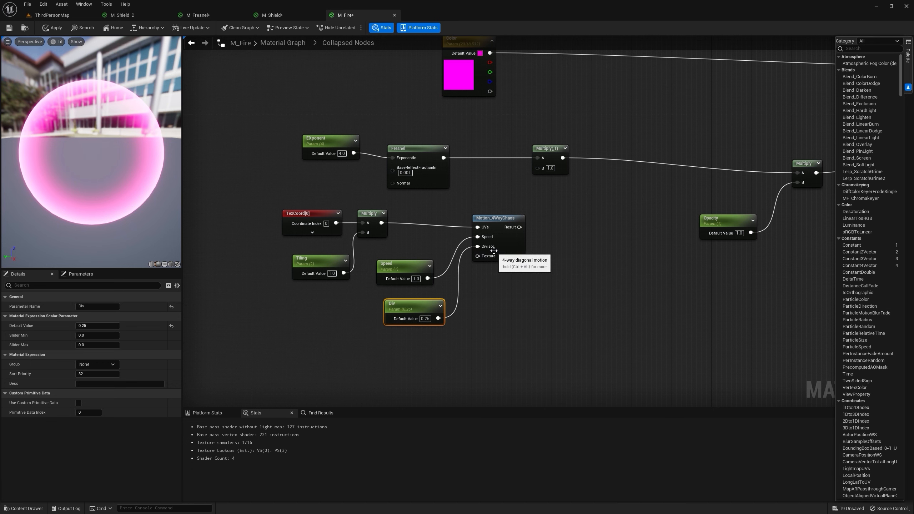
Step: Bring the T_Fire_Tiled_D texture from the StarterContent Textures folder into M_Fire's collapsed subgraph, placing its Texture Sample below the Div parameter
click(69, 17)
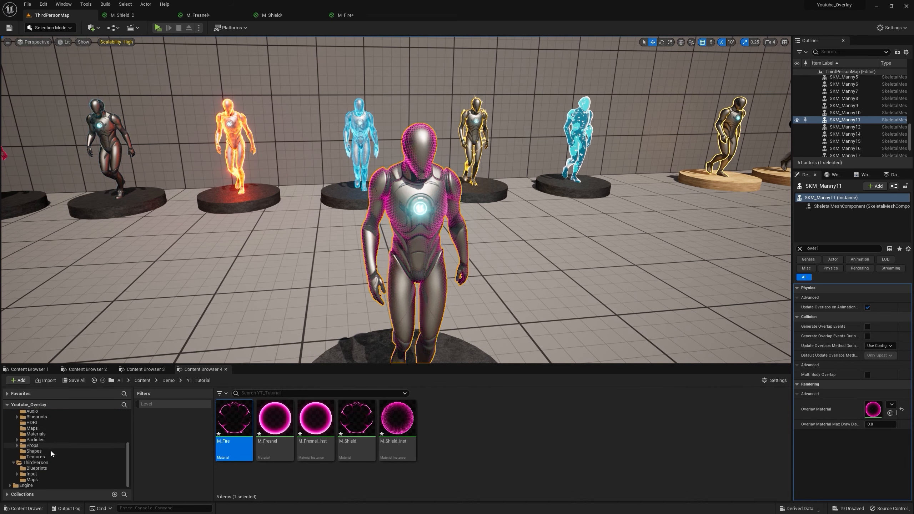
click(40, 457)
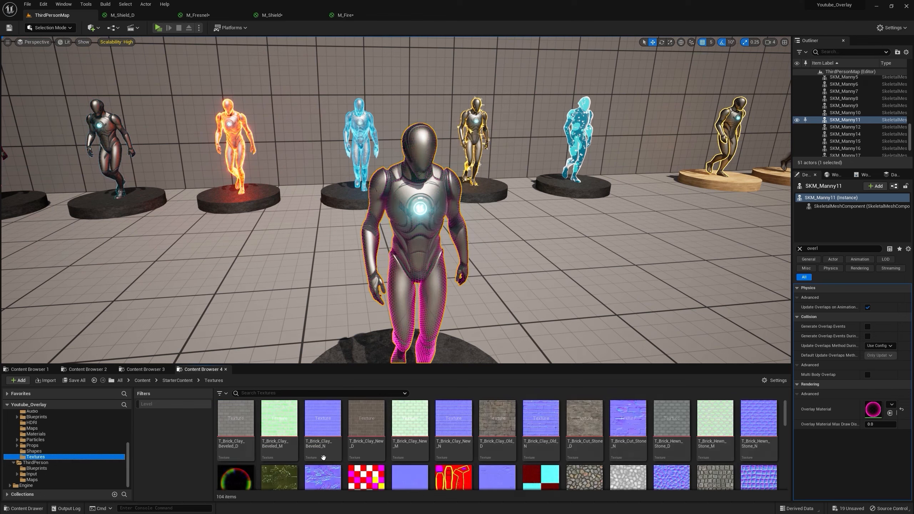
scroll(323, 457, down, 5)
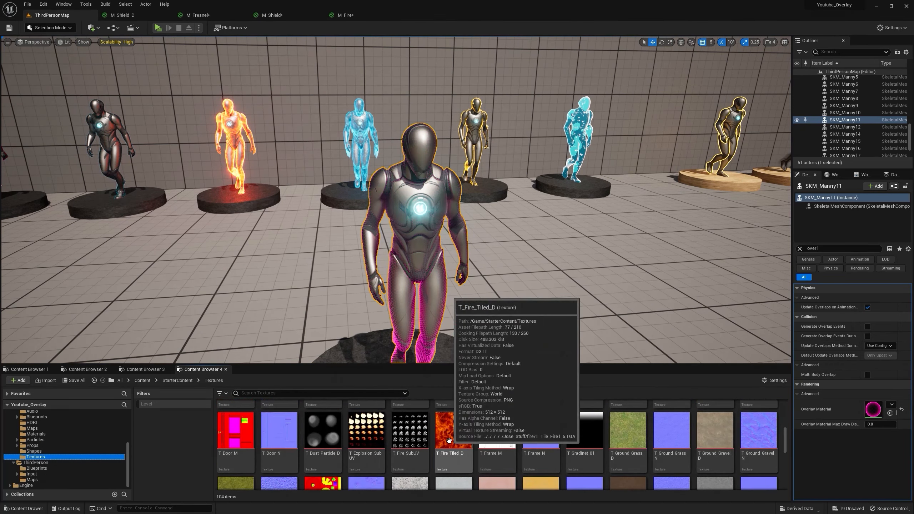
drag(450, 440, 344, 344)
right_drag(416, 352, 421, 248)
drag(411, 253, 485, 255)
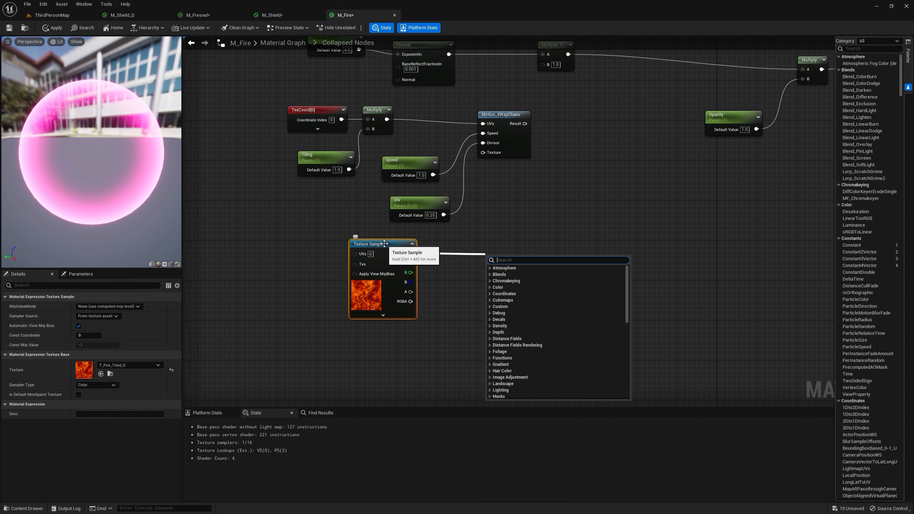
click(453, 239)
drag(389, 244, 407, 245)
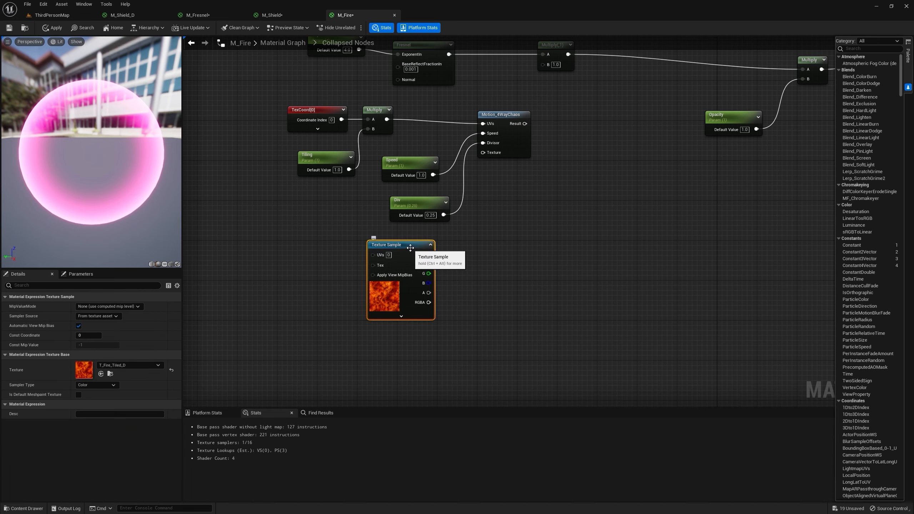
Step: Convert the fire Texture Sample to a Texture Object, and reposition the converted node in M_Fire's main Material Graph
right_click(411, 248)
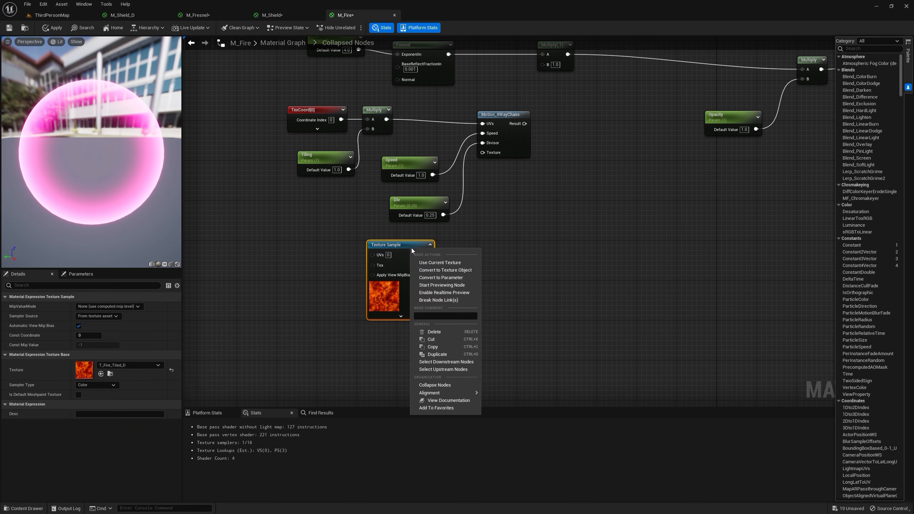
click(463, 271)
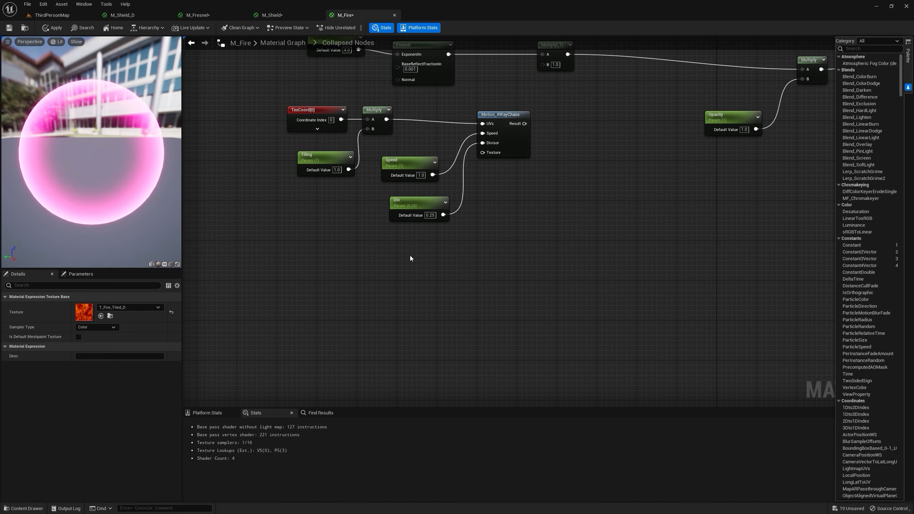
double_click(536, 67)
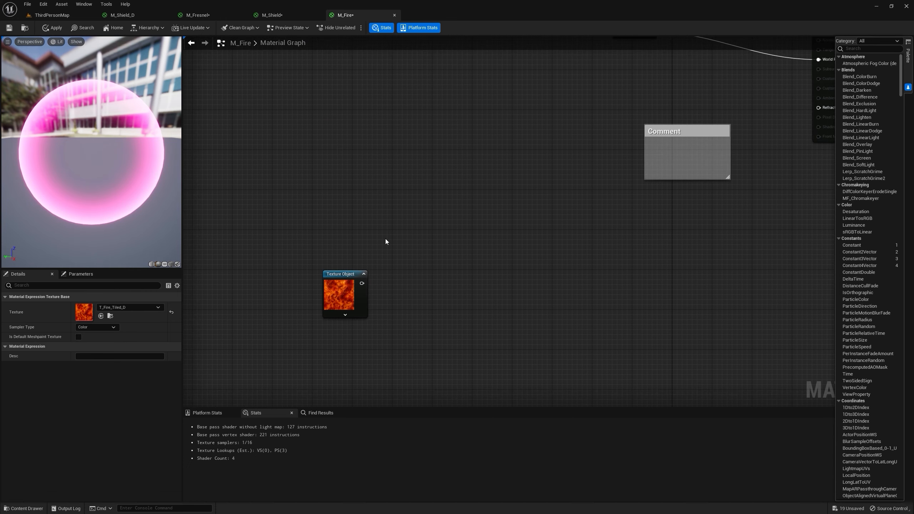
drag(353, 275, 433, 205)
Step: Cut the fire Texture Object from the main Material Graph and reopen the Collapsed Nodes subgraph
right_click(436, 208)
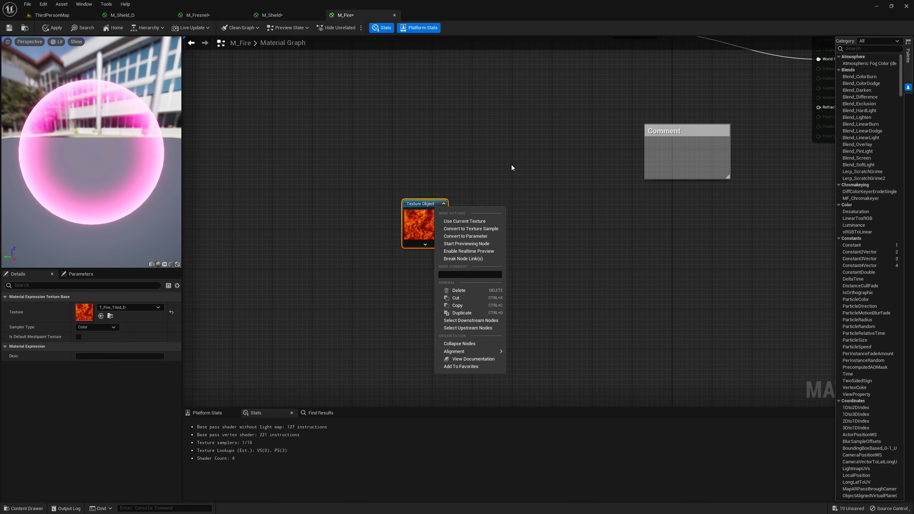
right_drag(467, 209, 418, 271)
right_drag(502, 183, 440, 208)
right_drag(499, 138, 489, 177)
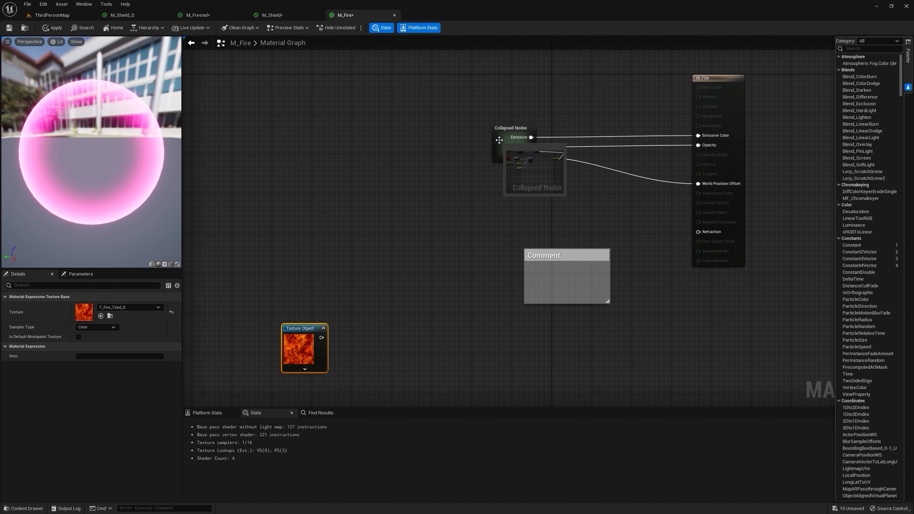
right_click(309, 329)
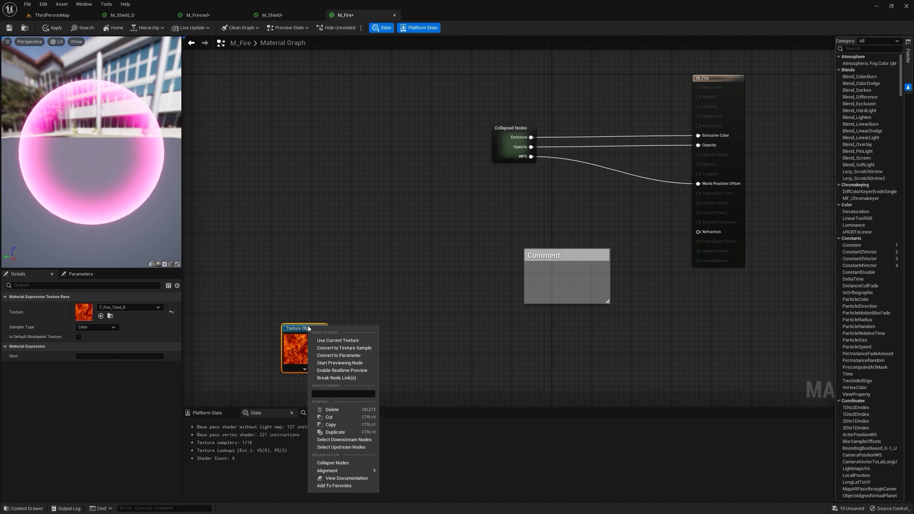
click(330, 420)
double_click(495, 139)
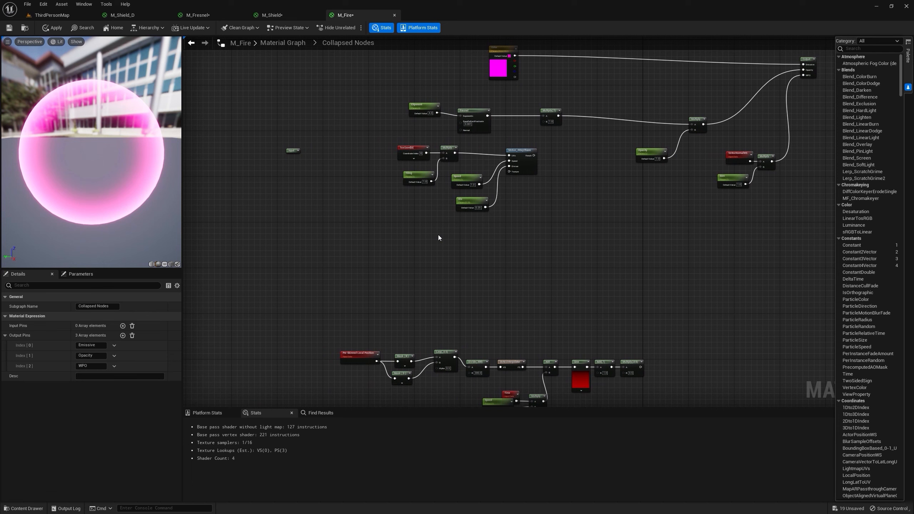
Step: Paste the Texture Object below Div, connect it to the Texture input of Motion_4WayChaos, and rearrange the Div and Speed nodes
key(ctrl+v)
scroll(505, 186, up, 3)
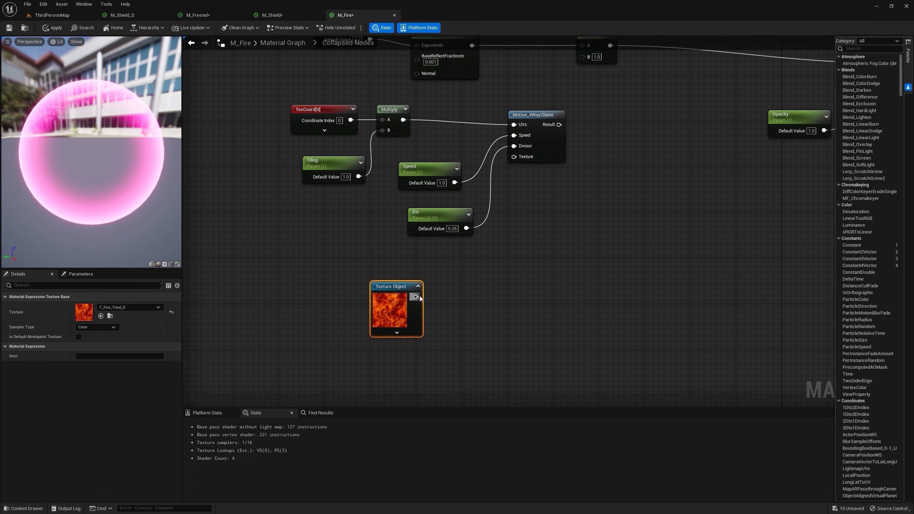
drag(455, 217, 412, 211)
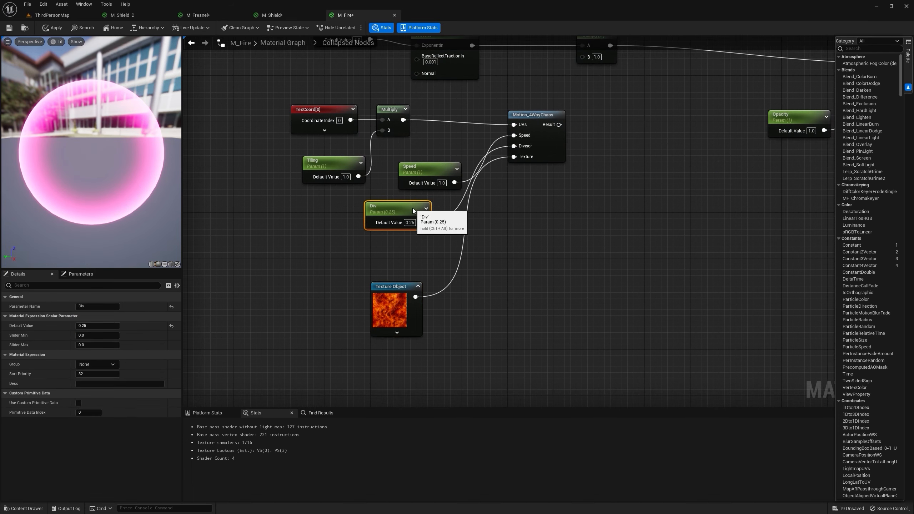
drag(430, 170, 408, 157)
Step: Add a ComponentMask with only G enabled to the Motion_4WayChaos result, and connect it to input B of the Fresnel Multiply
drag(524, 186, 561, 183)
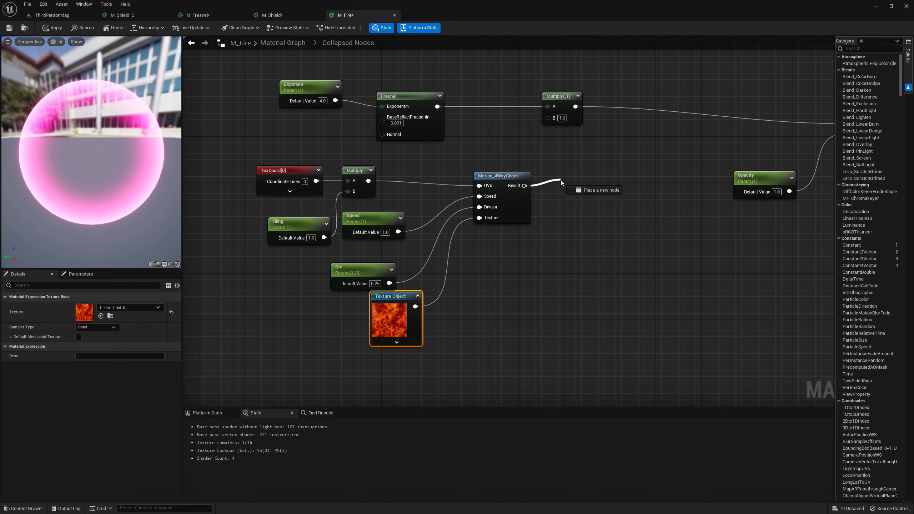
text(mas)
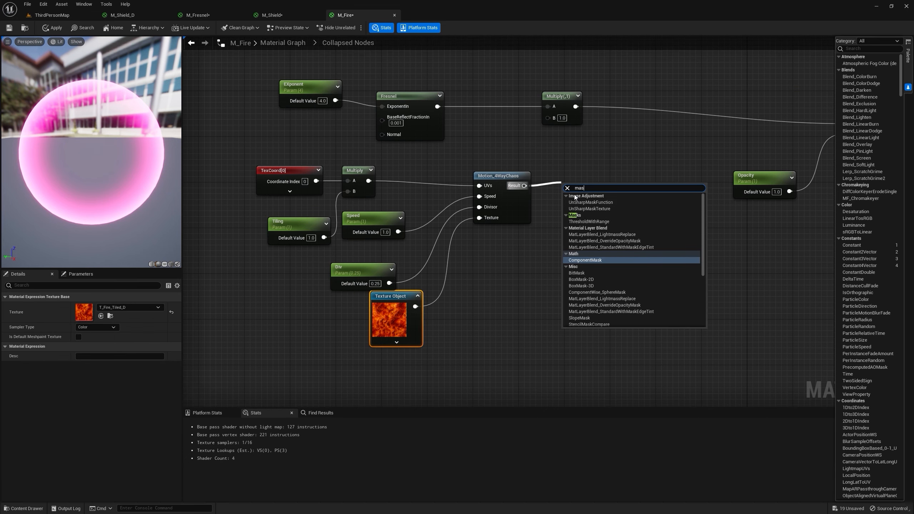
click(595, 260)
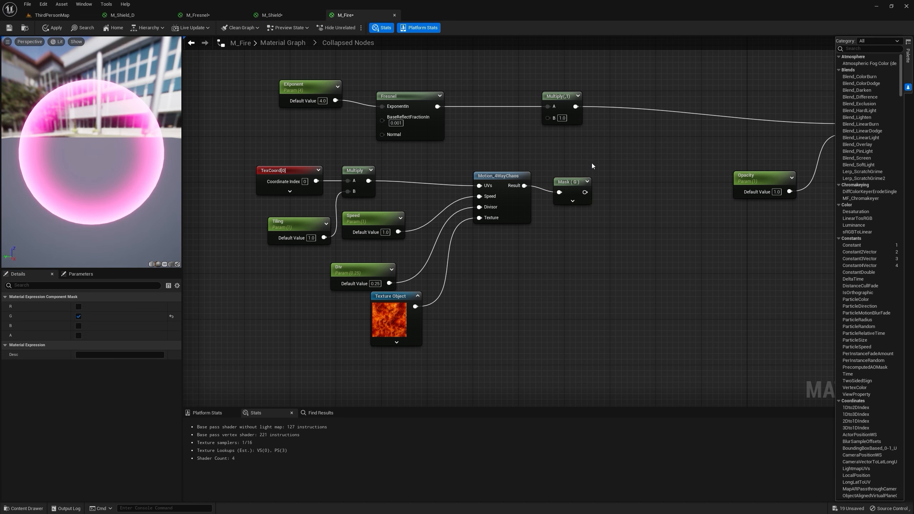
drag(584, 193, 558, 121)
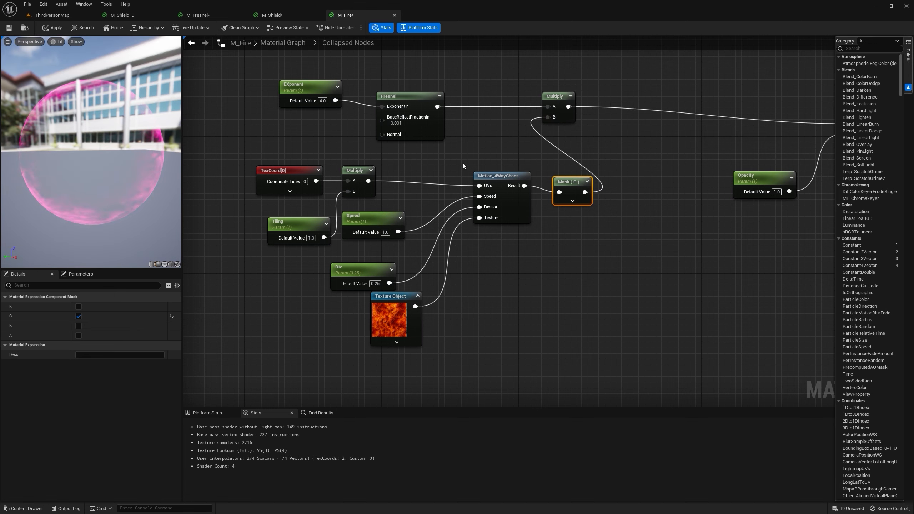
Step: Open the Motion_4WayChaos function, examine its Panner, Input Speed and Texture Sample nodes, and return to M_Fire
double_click(502, 182)
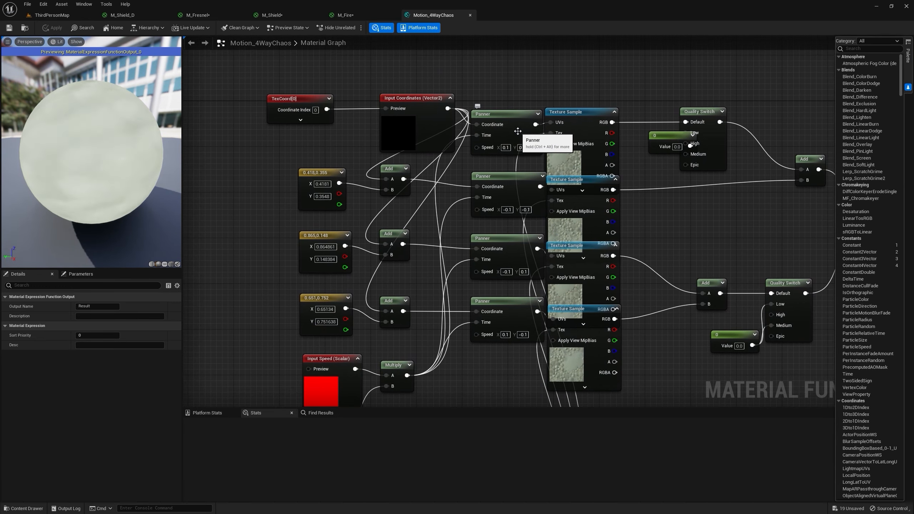
click(523, 139)
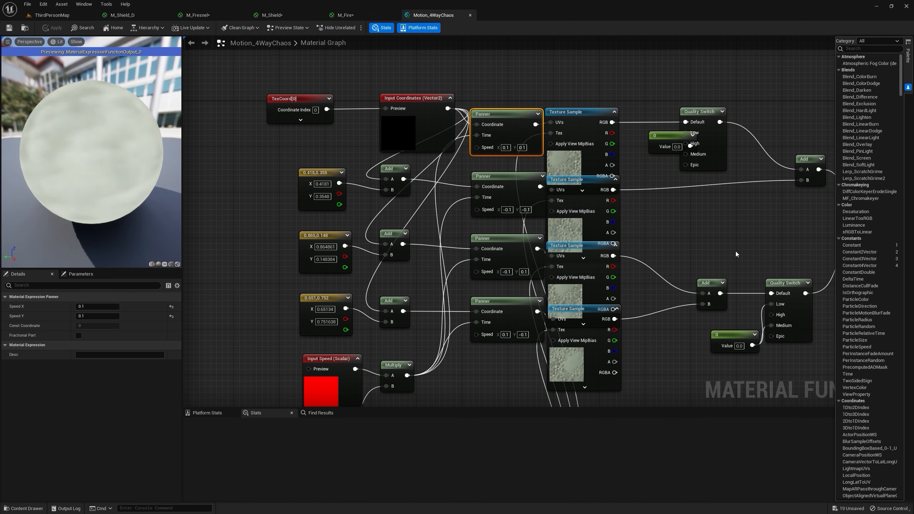
right_drag(575, 318, 595, 228)
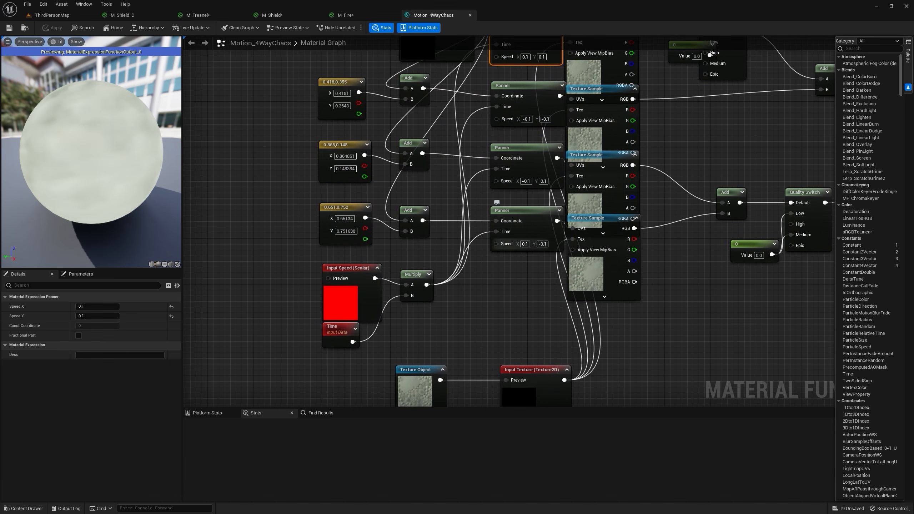
scroll(557, 251, down, 3)
scroll(538, 288, up, 2)
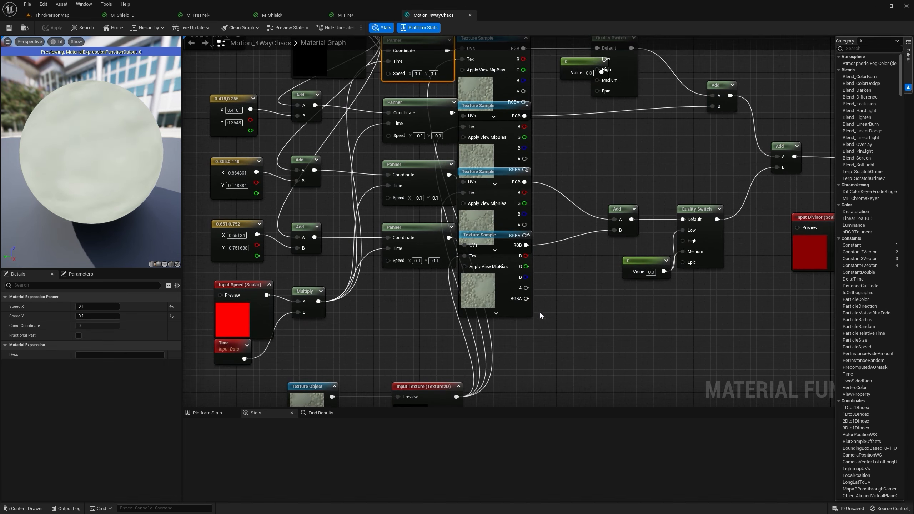
drag(540, 313, 504, 76)
right_drag(581, 120, 588, 168)
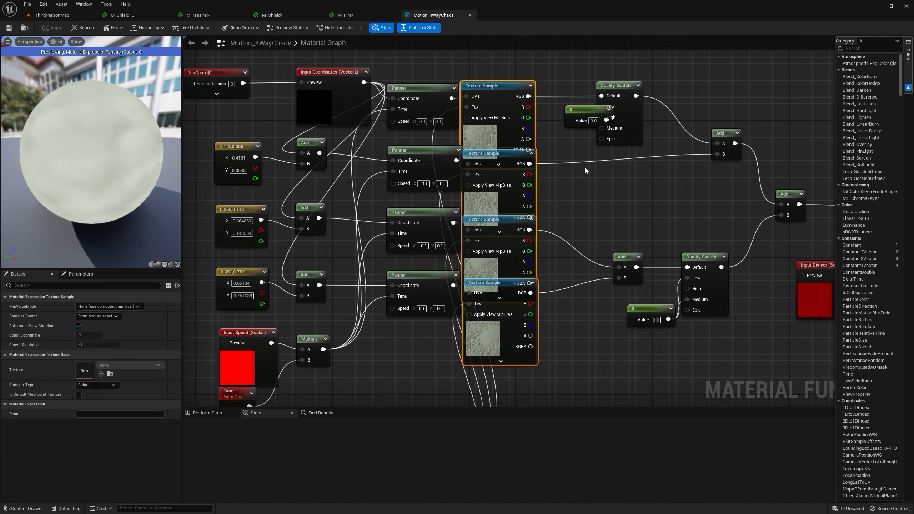
click(360, 18)
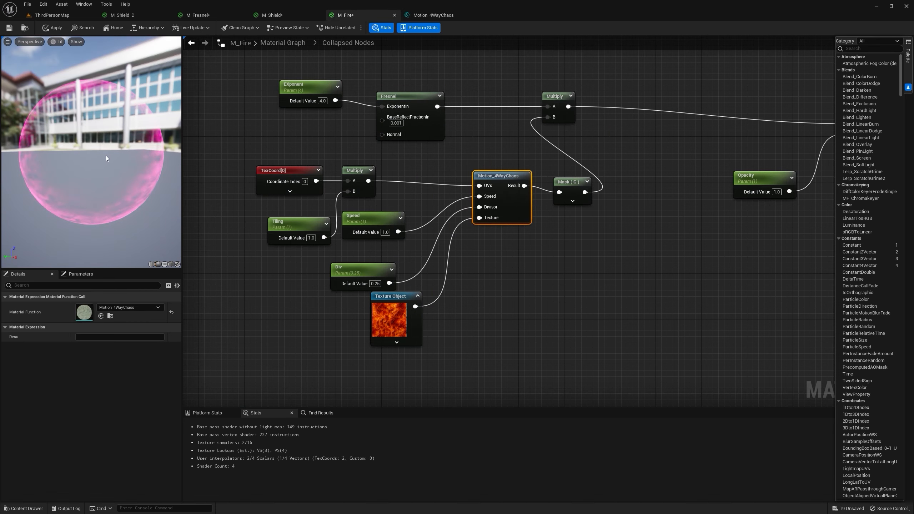
Step: Check the fire effect from several angles on the preview sphere, move the EXponent parameter closer to Fresnel, and apply the M_Fire changes
drag(106, 156, 178, 164)
drag(323, 100, 333, 112)
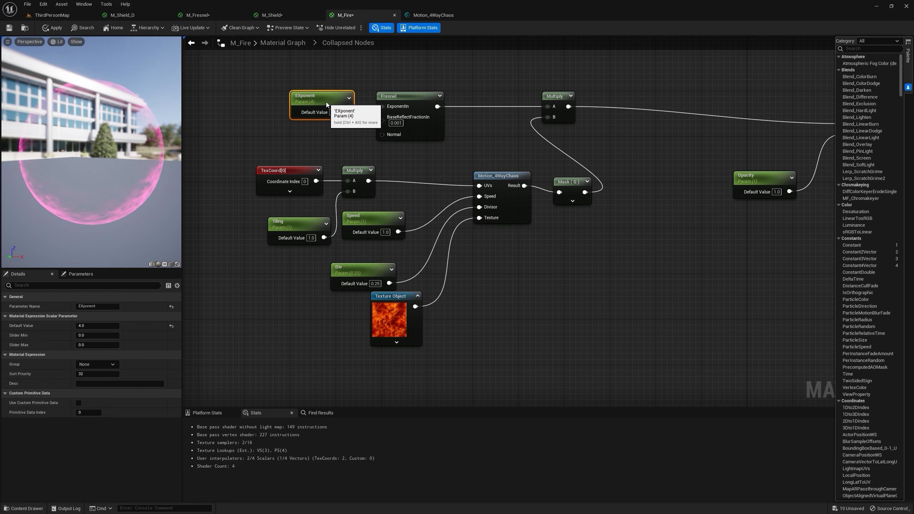
drag(105, 154, 140, 156)
right_drag(537, 152, 405, 166)
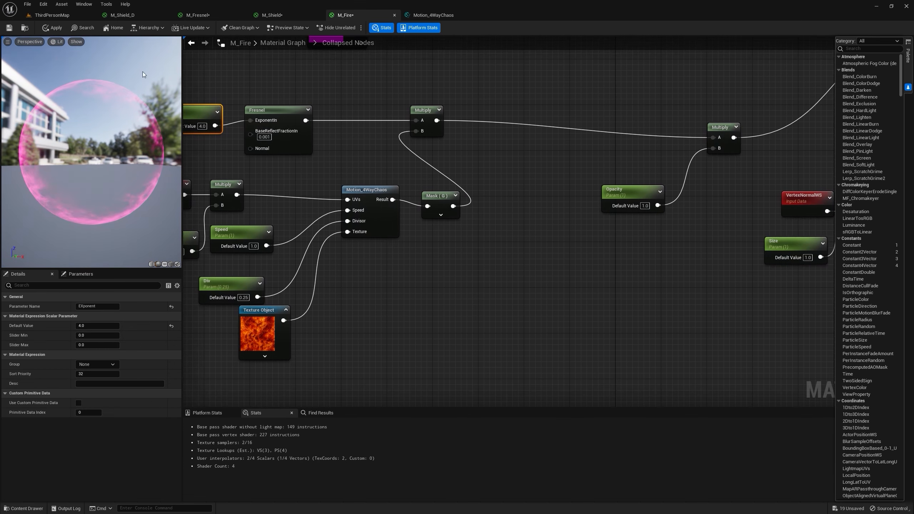
click(59, 28)
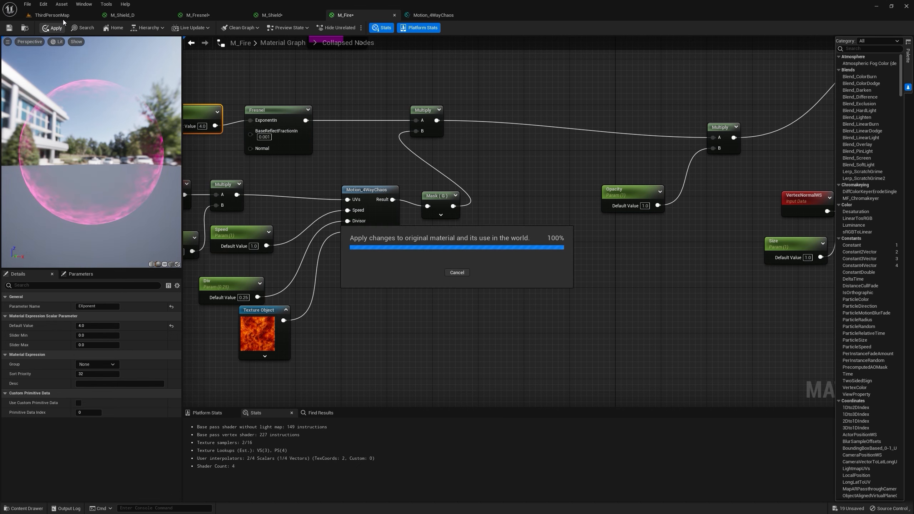
Step: Create a material instance of M_Fire and assign it as the Overlay Material of SKM_Manny11 in ThirdPersonMap
click(52, 15)
right_click(236, 422)
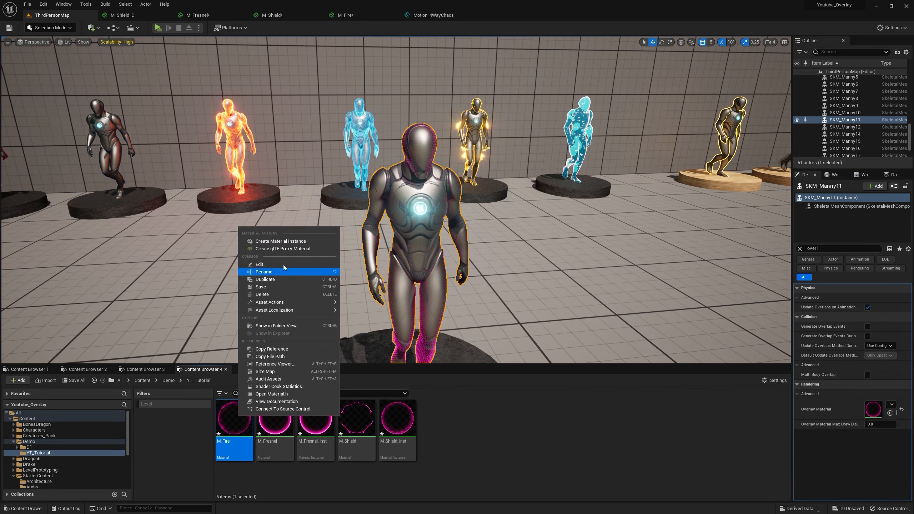
click(281, 241)
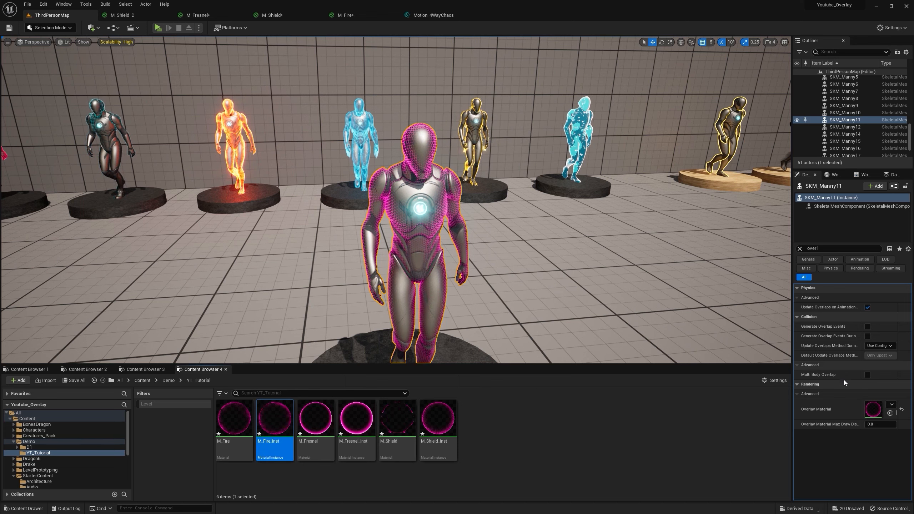
click(890, 413)
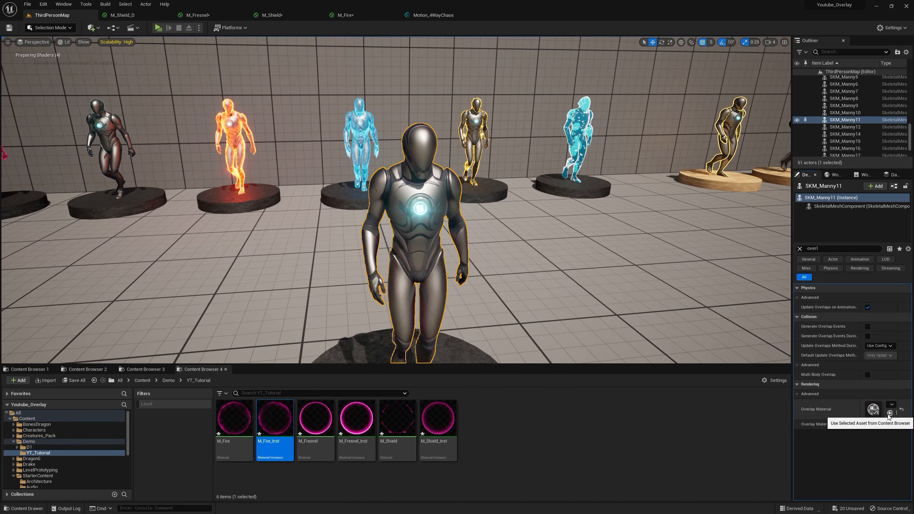
Step: Open M_Fire_Inst in a separate floating window over the ThirdPersonMap level view
double_click(284, 415)
click(539, 14)
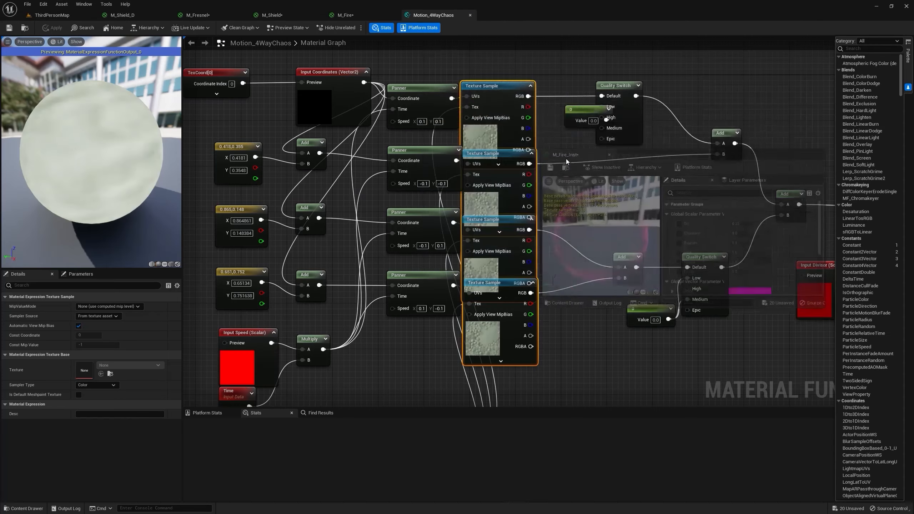
click(72, 15)
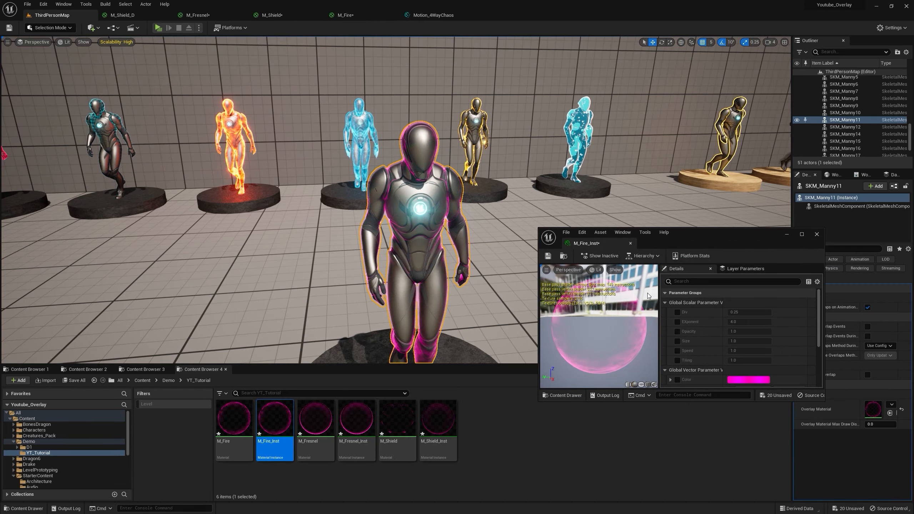
Step: Override the Color parameter of M_Fire_Inst with a red-orange of hue about 2.12, saturation 1 and value 100
scroll(678, 316, down, 2)
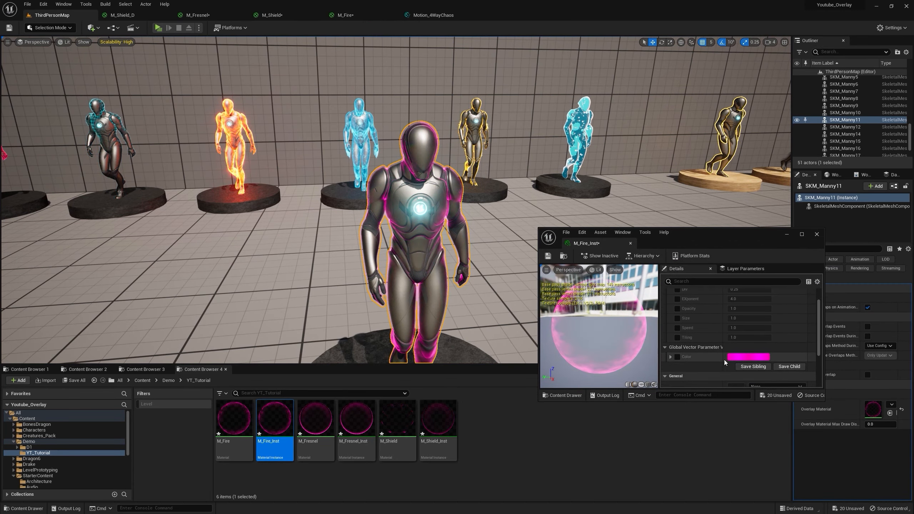
click(678, 357)
click(748, 357)
click(770, 345)
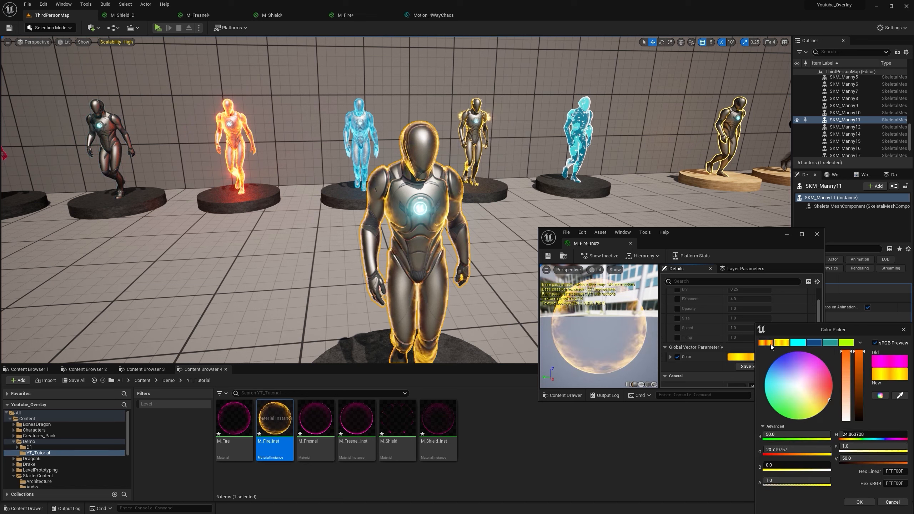
click(770, 345)
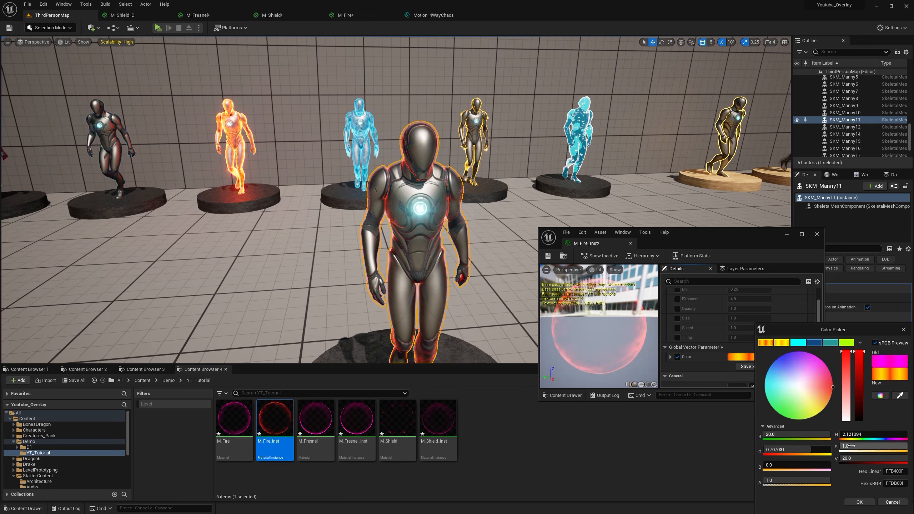
drag(854, 458, 862, 458)
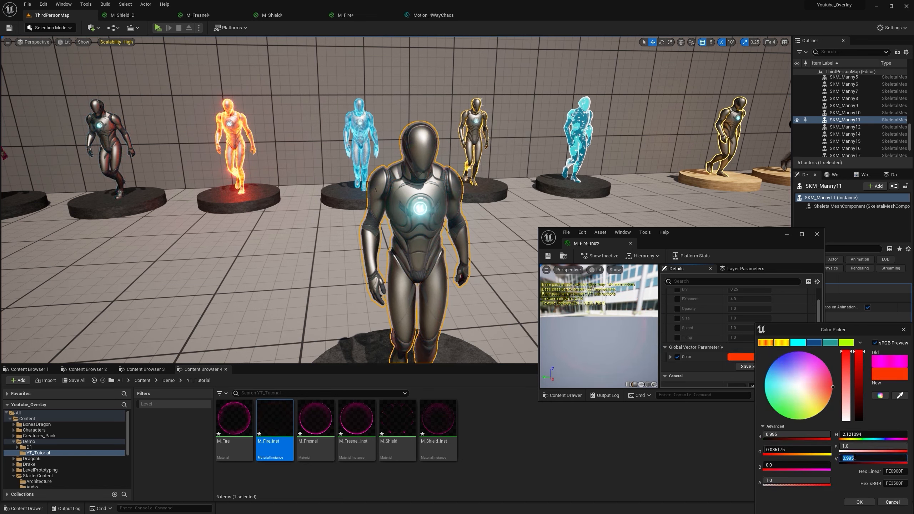
key(Return)
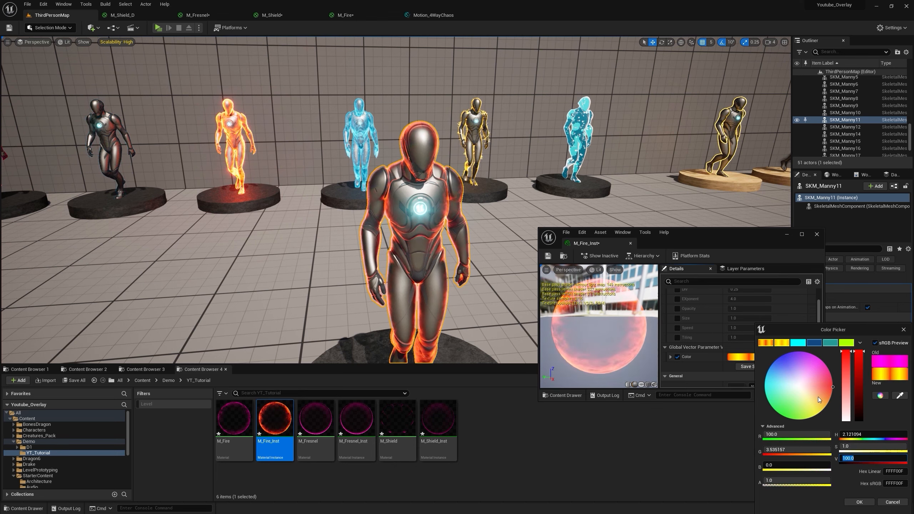
click(860, 502)
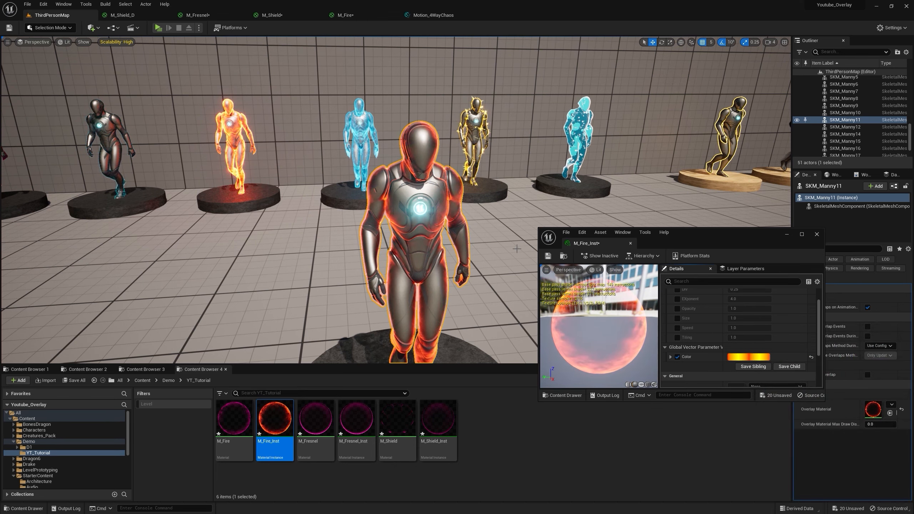
Step: Override the EXponent parameter of M_Fire_Inst with about 1.42 and check the fire on the character
scroll(737, 320, up, 2)
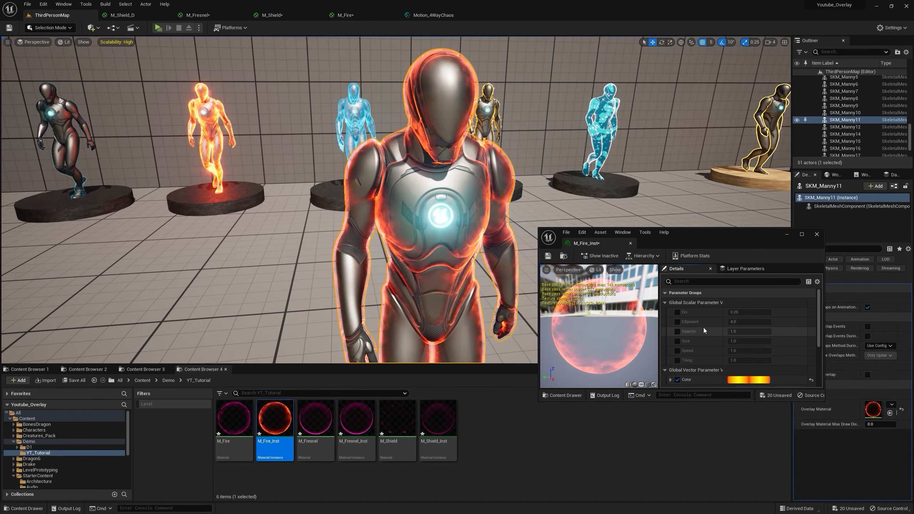
click(678, 322)
mouse_move(736, 323)
mouse_down()
mouse_move(695, 324)
mouse_move(745, 321)
mouse_move(734, 321)
mouse_up()
scroll(531, 228, down, 5)
scroll(496, 247, up, 5)
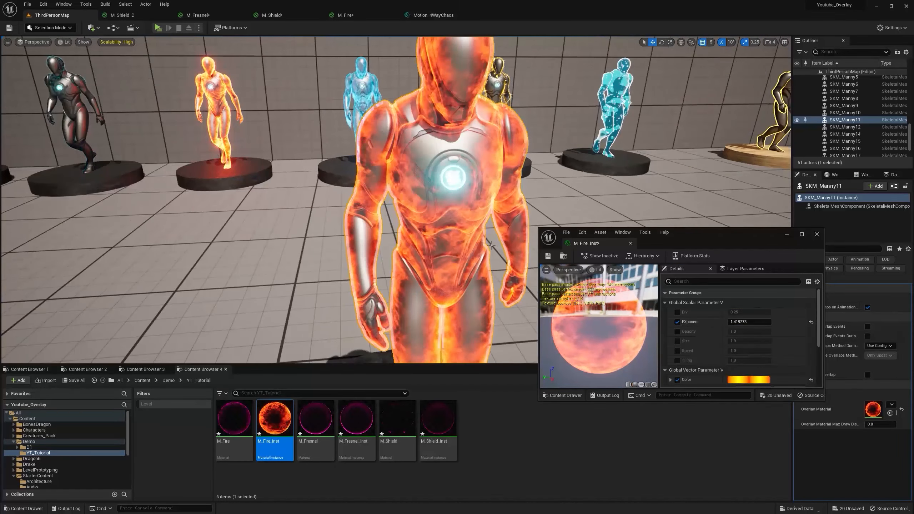
Step: Override the Tiling parameter of M_Fire_Inst with about 4.44 while viewing the character up close
right_drag(486, 243, 467, 244)
scroll(487, 244, down, 3)
scroll(486, 244, up, 5)
drag(748, 360, 764, 372)
Step: Reduce the brightness value of the M_Fire_Inst Color to 50
click(753, 380)
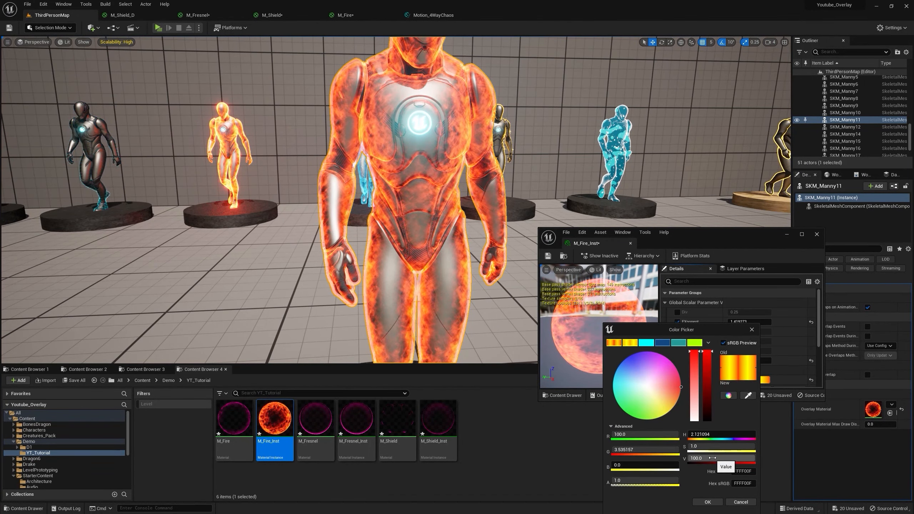
text(50)
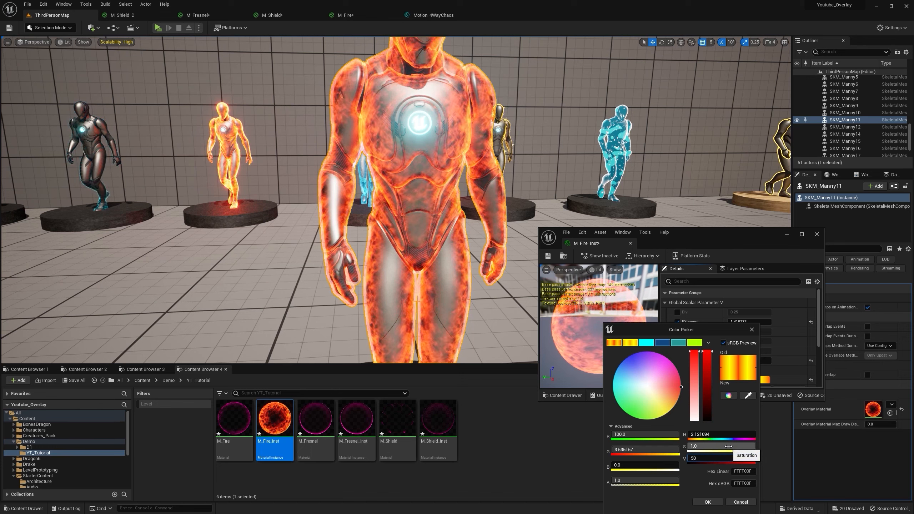
key(Return)
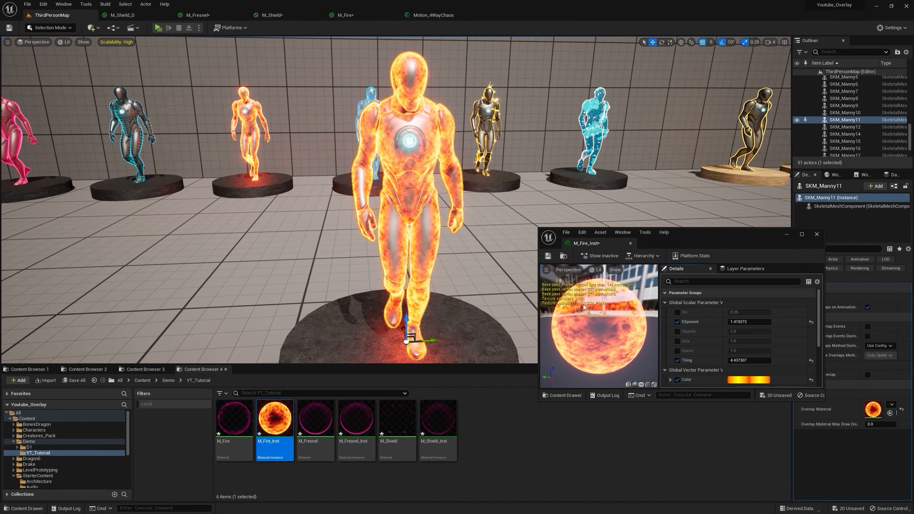
Step: Override the Speed parameter of M_Fire_Inst, trying 5 and settling on 3
click(677, 351)
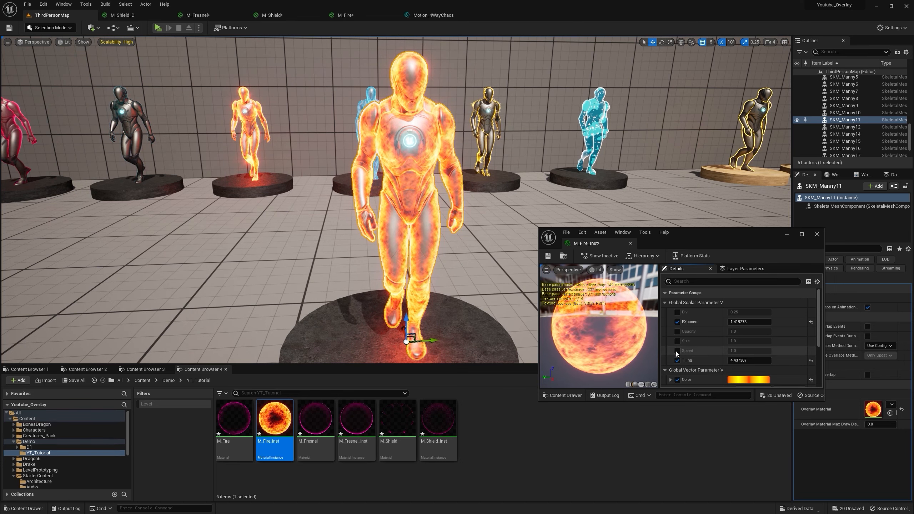
click(738, 350)
text(5)
key(Return)
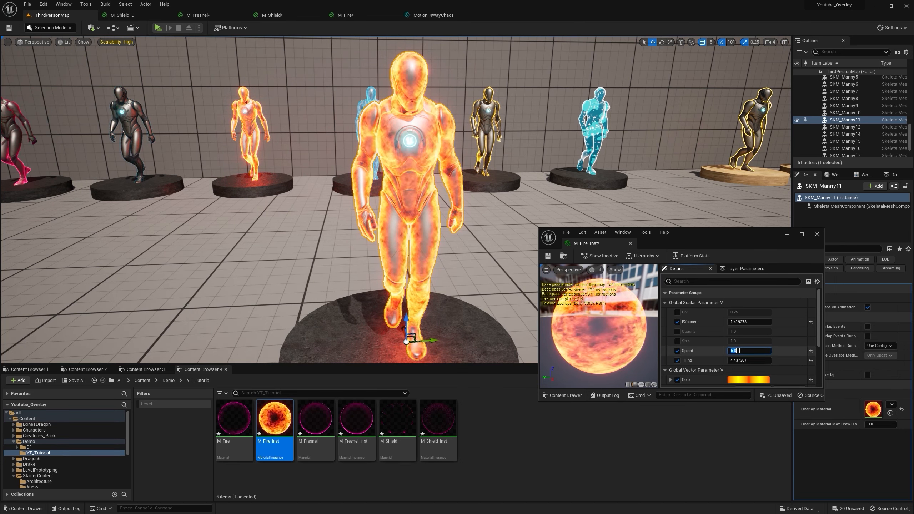
text(3)
key(Return)
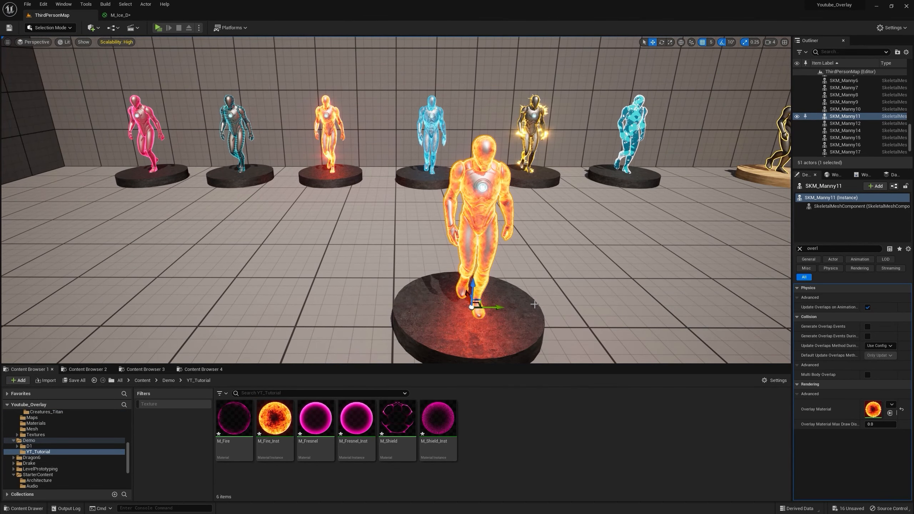
Step: Create a new material named M_Ice in the YT_Tutorial folder
right_click(512, 418)
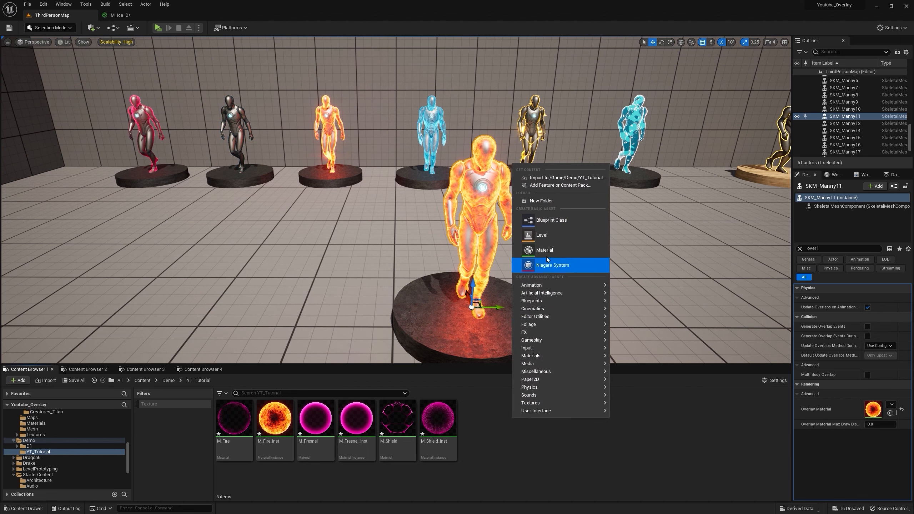
click(544, 255)
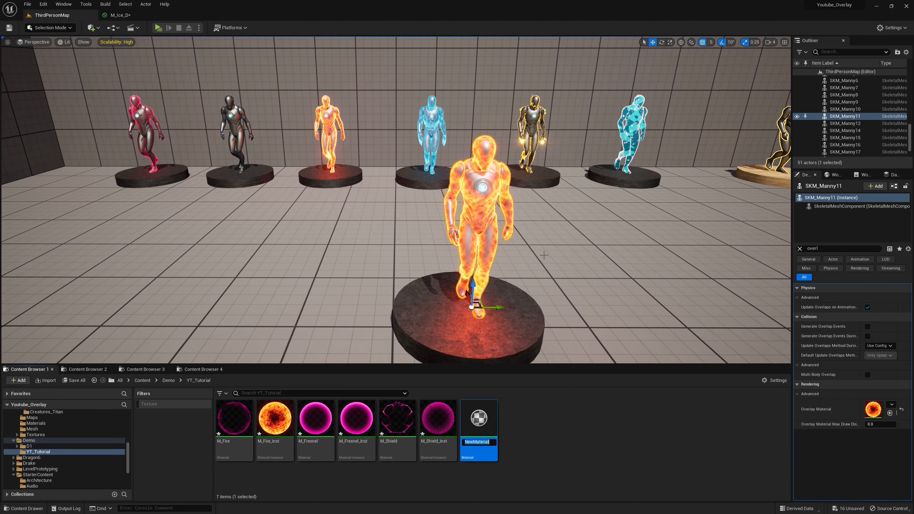
text(M_)
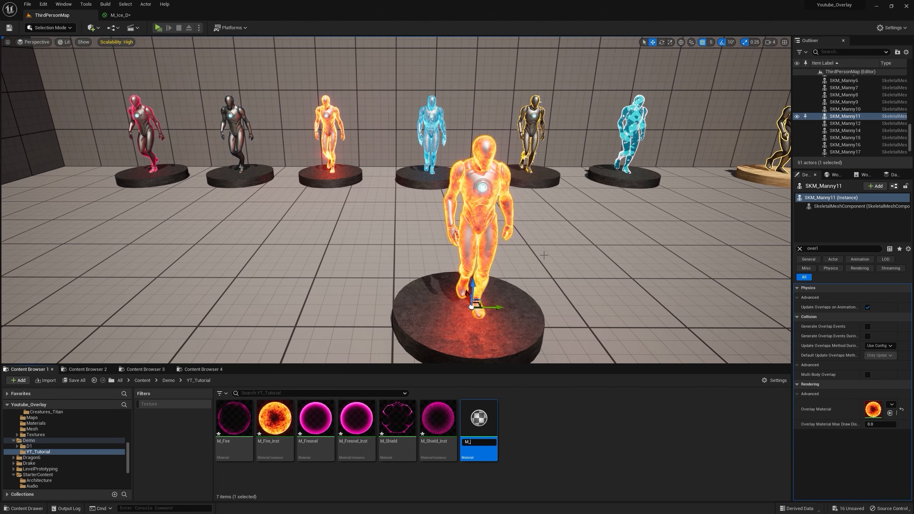
text(Ice)
key(Return)
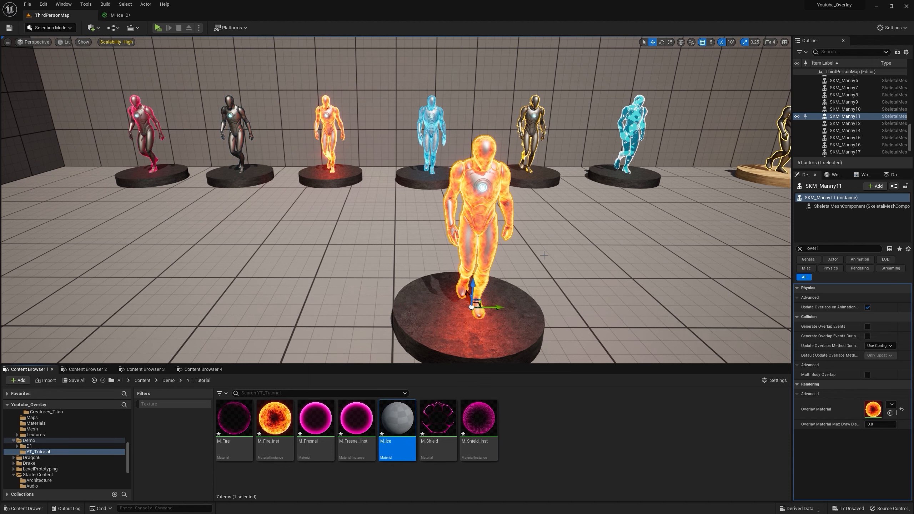
Step: Open M_Ice and set its Blend Mode to Additive and its Shading Model to Unlit
double_click(397, 419)
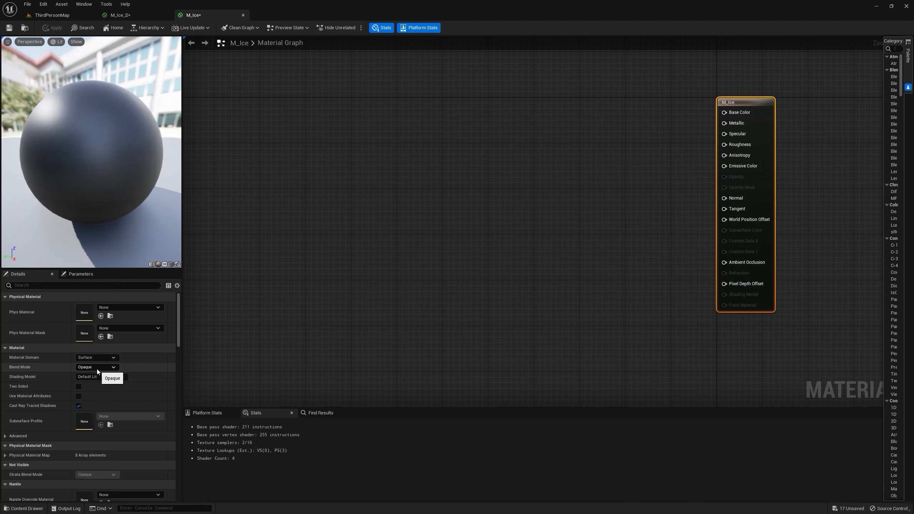
click(98, 368)
click(97, 394)
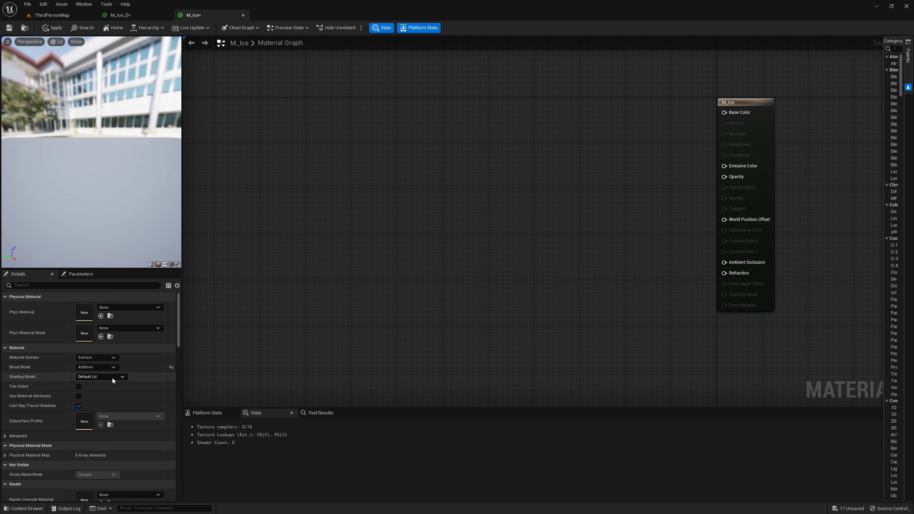
click(113, 377)
click(90, 384)
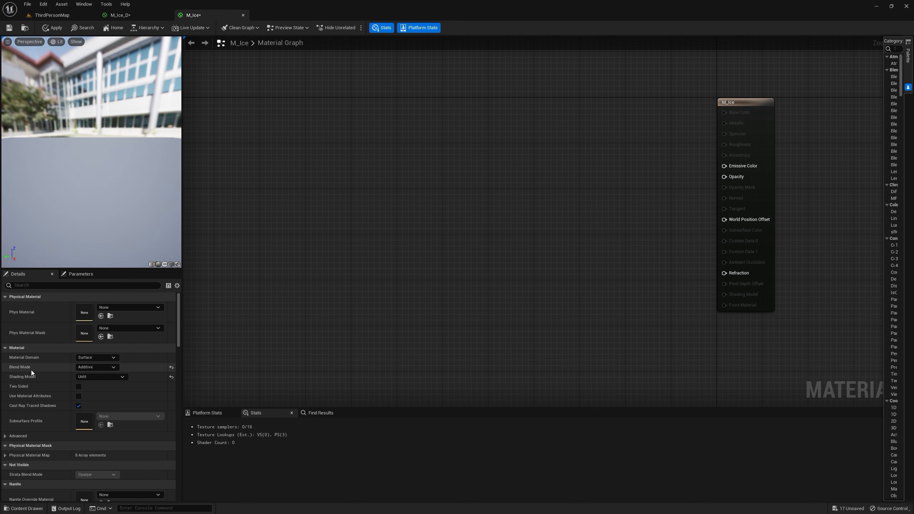
Step: Add a Fresnel node with ExponentIn 0.5 to M_Ice and connect it to Opacity
mouse_move(468, 262)
right_down()
mouse_move(445, 284)
mouse_move(464, 270)
right_up()
right_click(500, 238)
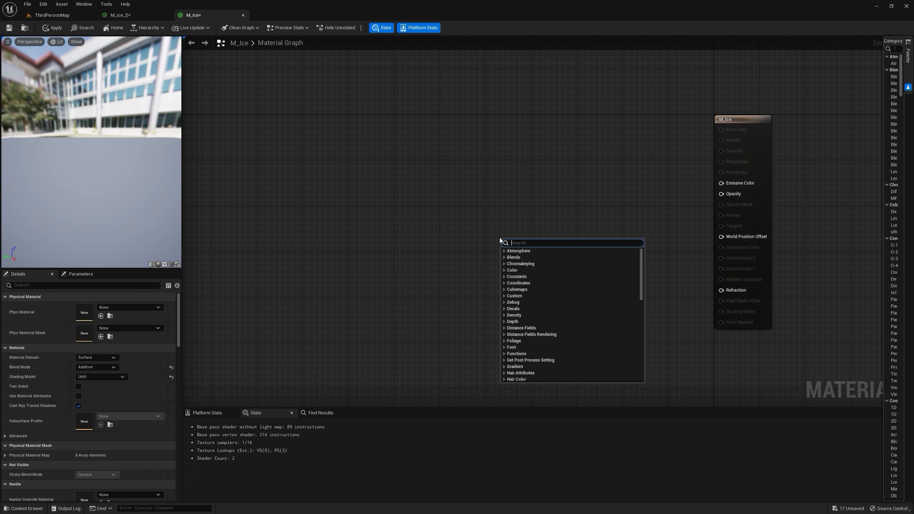
text(fre)
click(521, 284)
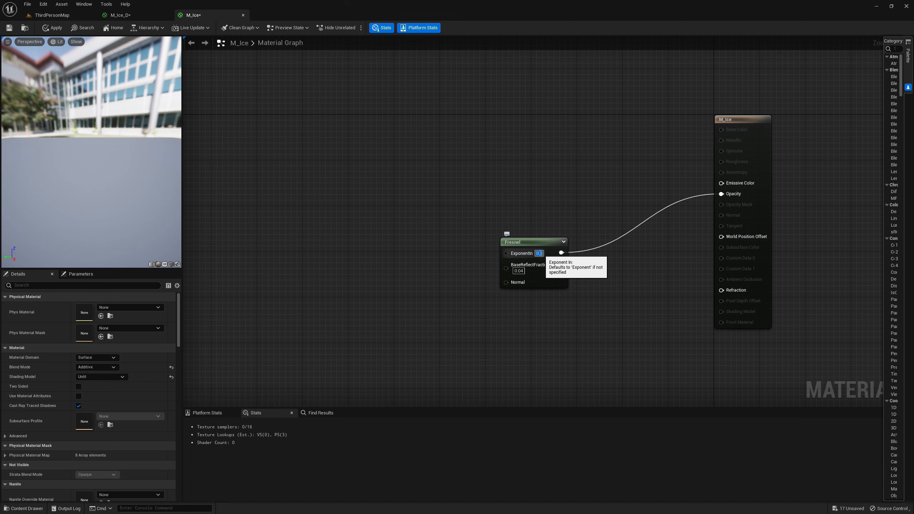
Step: Add a vector parameter named Color with a light blue default (0, 0.405, 1), connect it to Emissive Color, and move it up beside the Fresnel
click(465, 123)
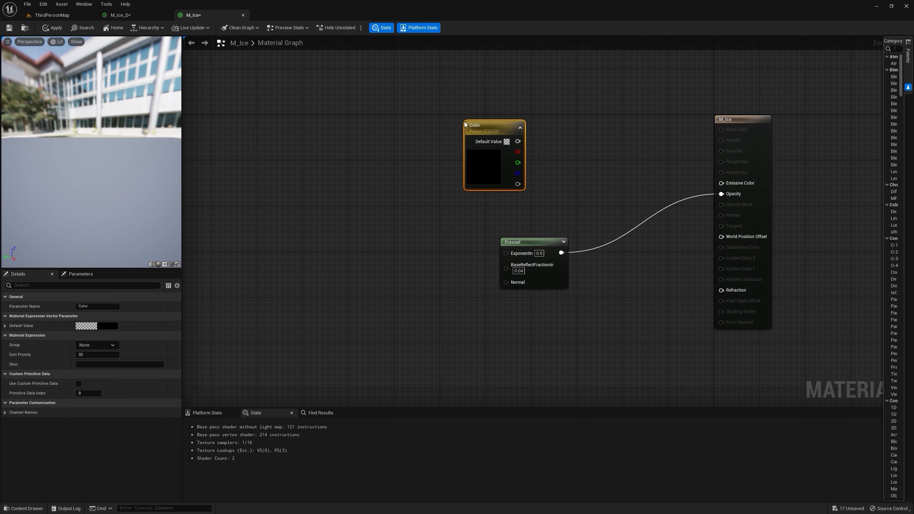
click(105, 328)
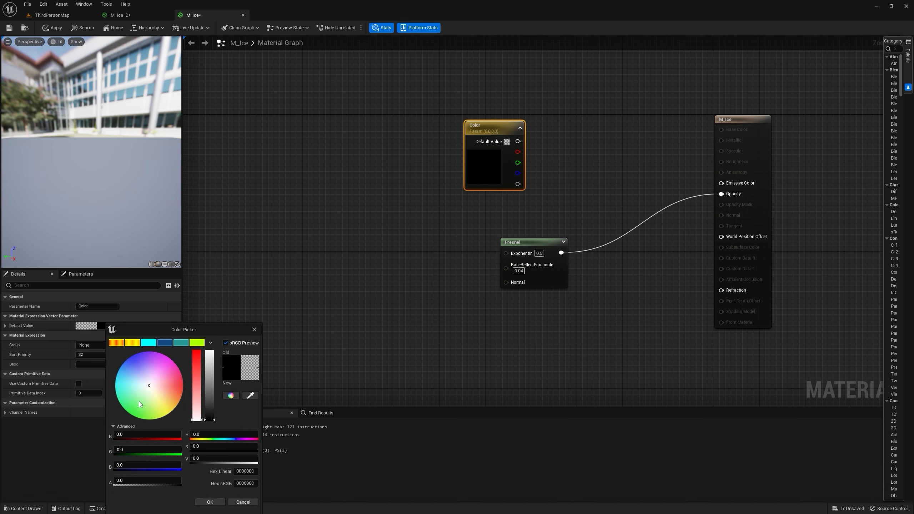
click(209, 349)
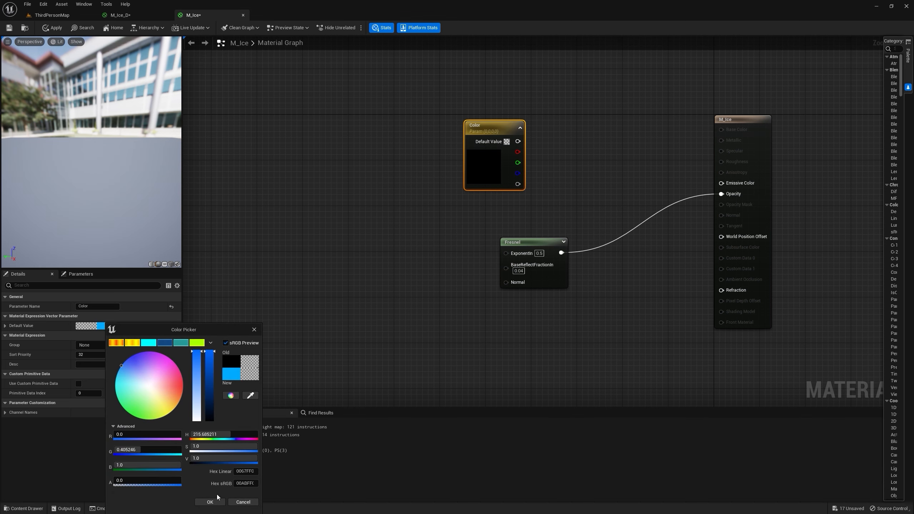
click(210, 503)
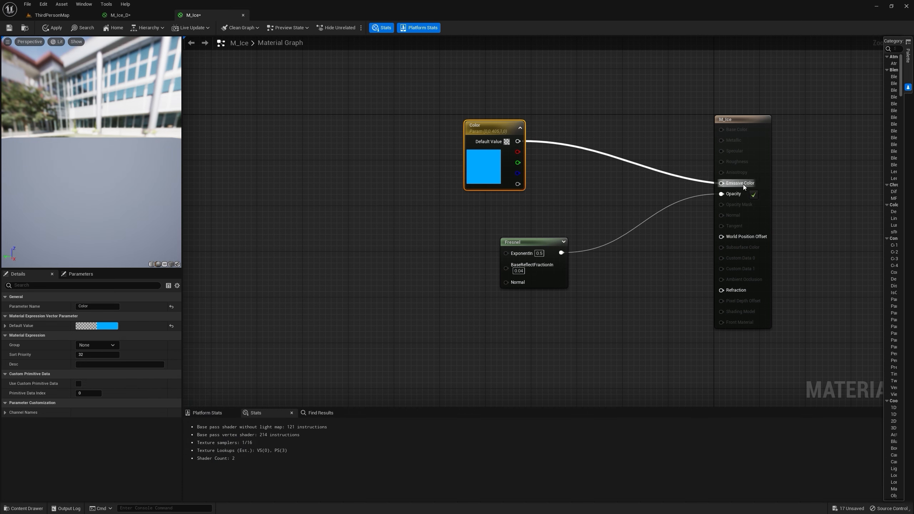
drag(513, 123, 477, 110)
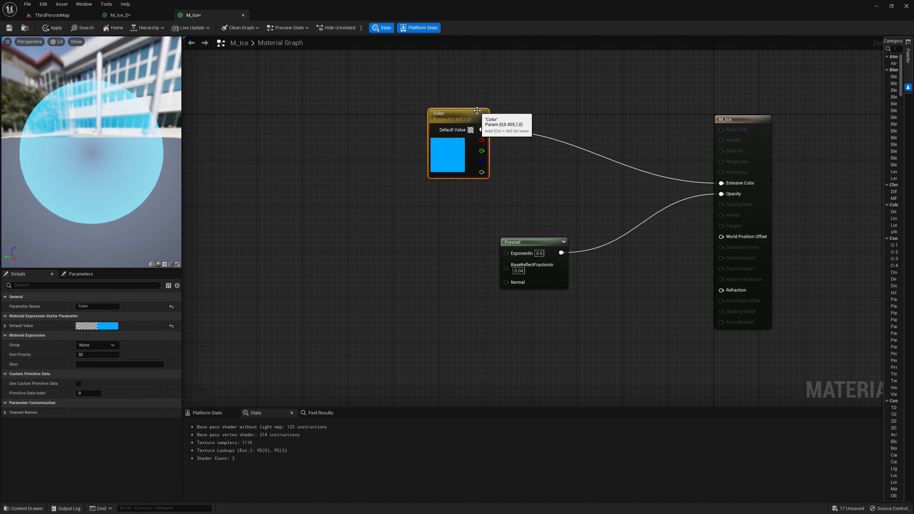
Step: Bring the T_Smoke_Tiled_D and T_Water_N textures from StarterContent/Textures into the M_Ice graph as texture samples
click(71, 18)
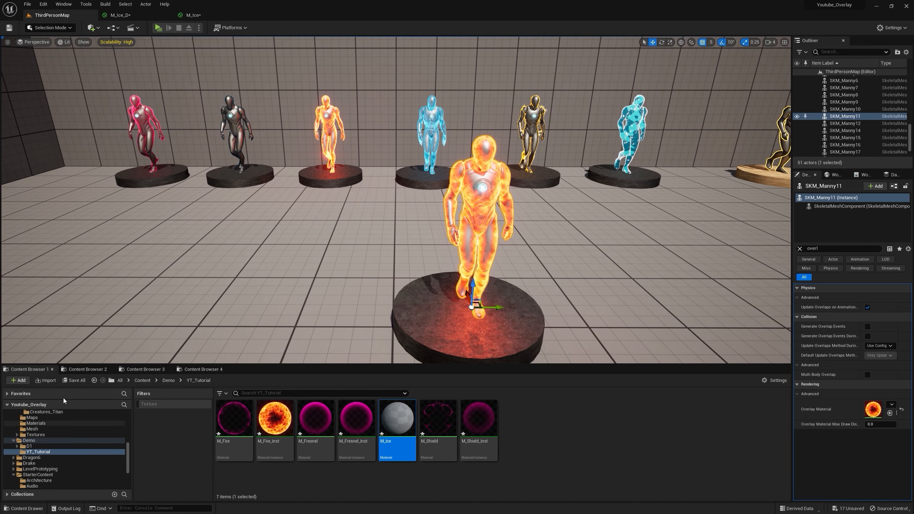
click(37, 474)
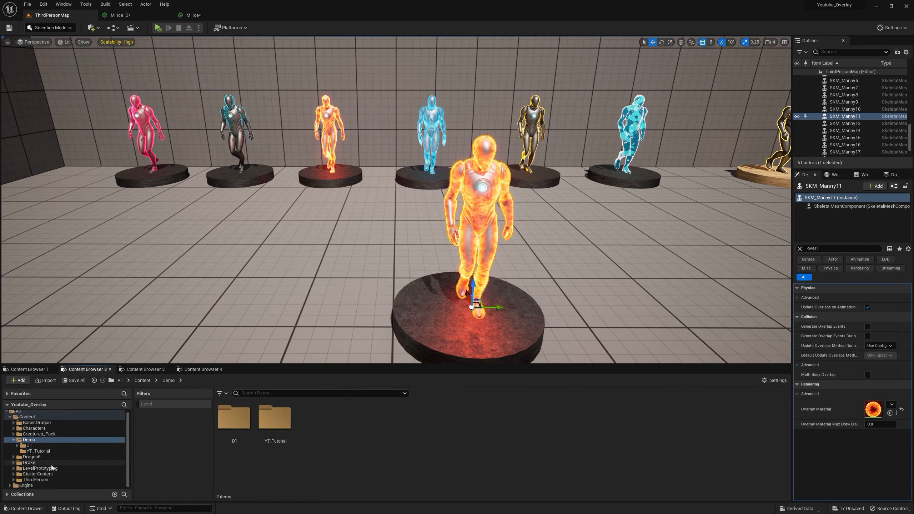
double_click(601, 422)
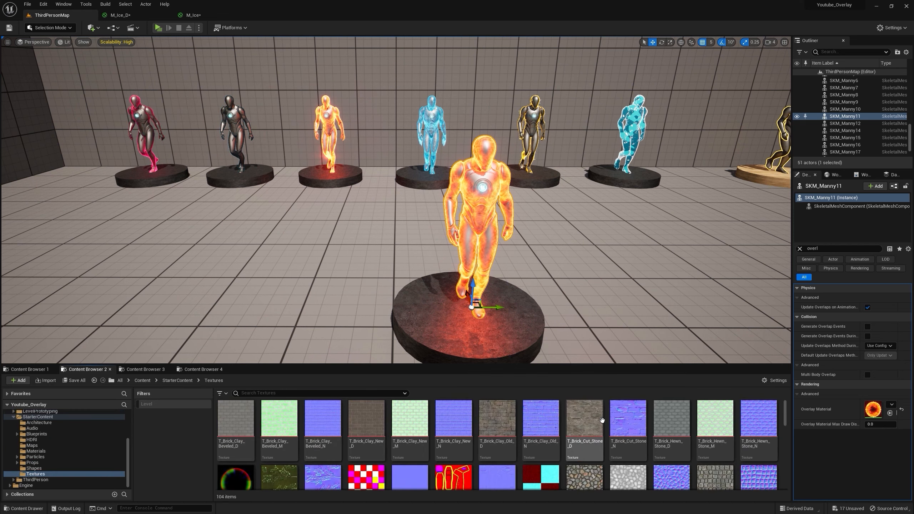
scroll(592, 429, down, 15)
drag(325, 452, 325, 451)
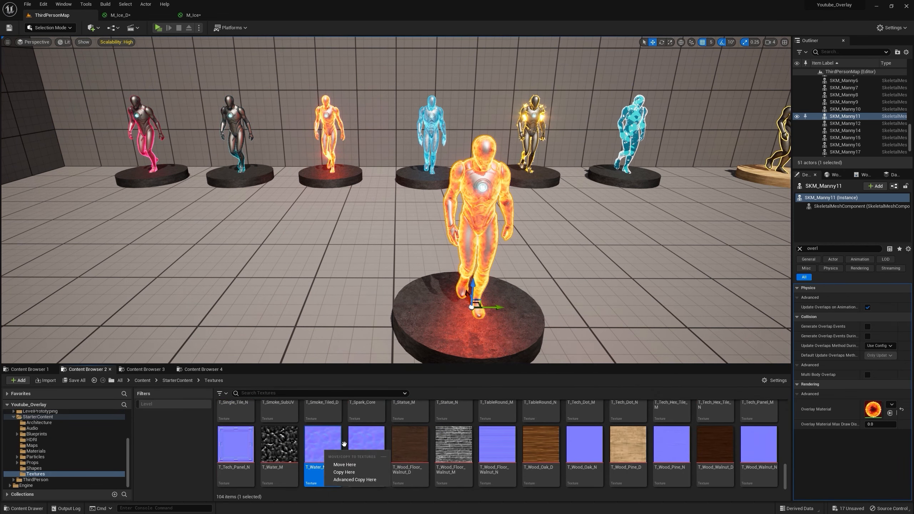
click(344, 443)
scroll(324, 445, up, 2)
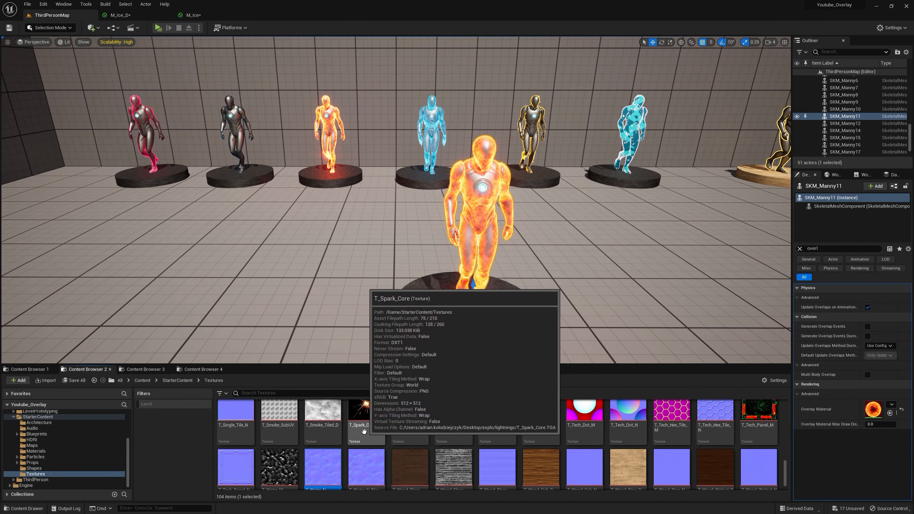
ctrl+click(327, 421)
drag(328, 422, 256, 217)
right_drag(330, 203, 363, 255)
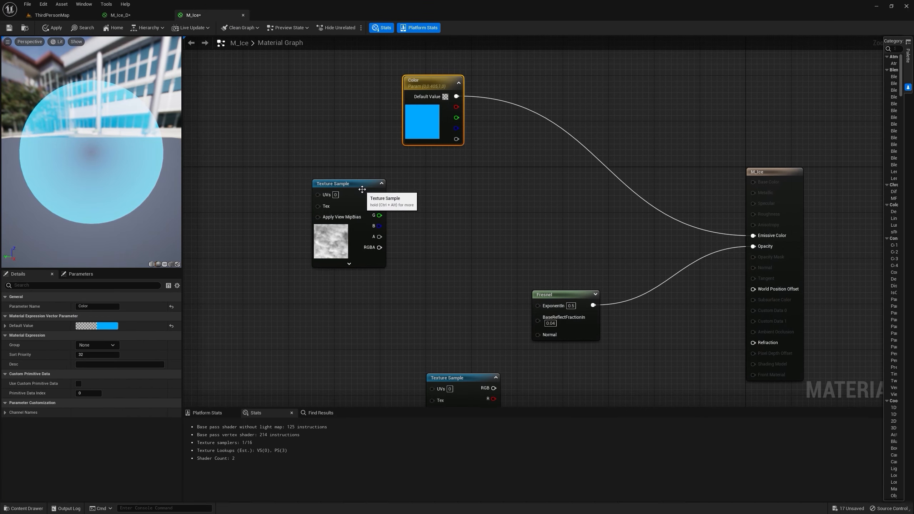
Step: Multiply Color by the red channel of the T_Smoke_Tiled_D sample and connect the result to Emissive Color
click(495, 134)
drag(457, 97, 502, 138)
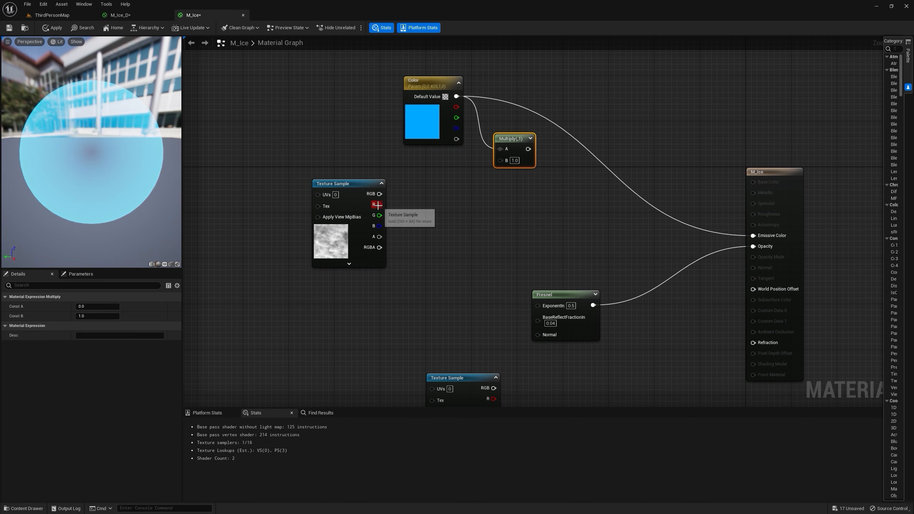
drag(376, 205, 690, 212)
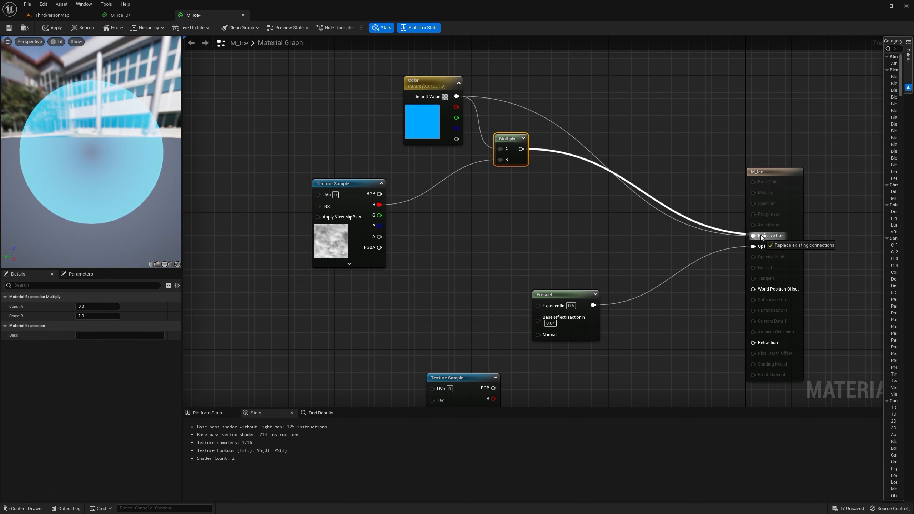
drag(761, 237, 762, 237)
drag(117, 159, 162, 154)
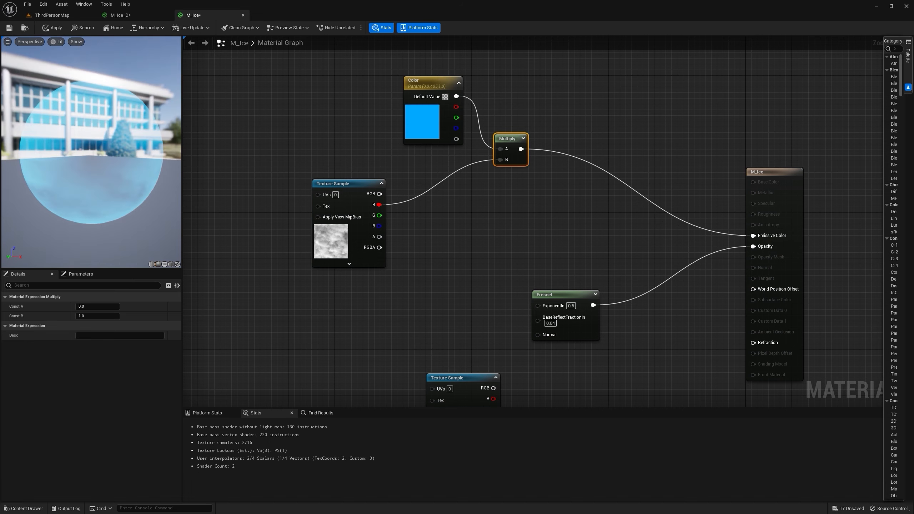
Step: Examine the finished ice character in ThirdPersonMap from several angles, and return to the M_Ice graph
click(62, 15)
right_drag(251, 103, 261, 88)
key(w)
right_drag(396, 200, 500, 205)
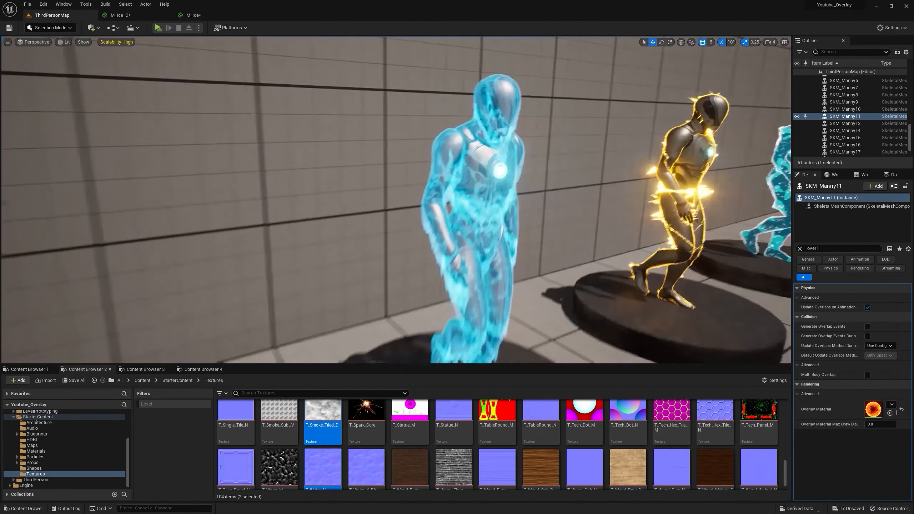
right_drag(501, 205, 394, 199)
click(206, 16)
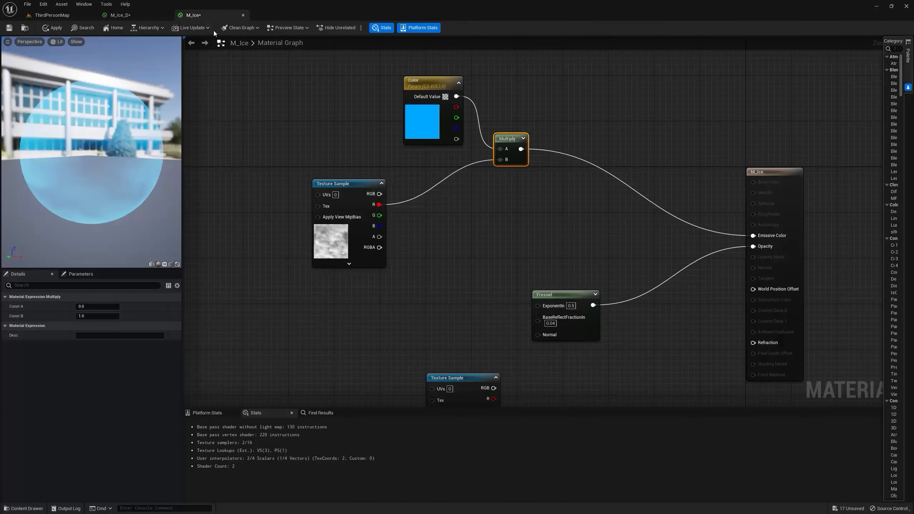
Step: Add a Reflection Vector node and connect it to the UVs of the smoke texture sample
right_click(259, 155)
text(ref)
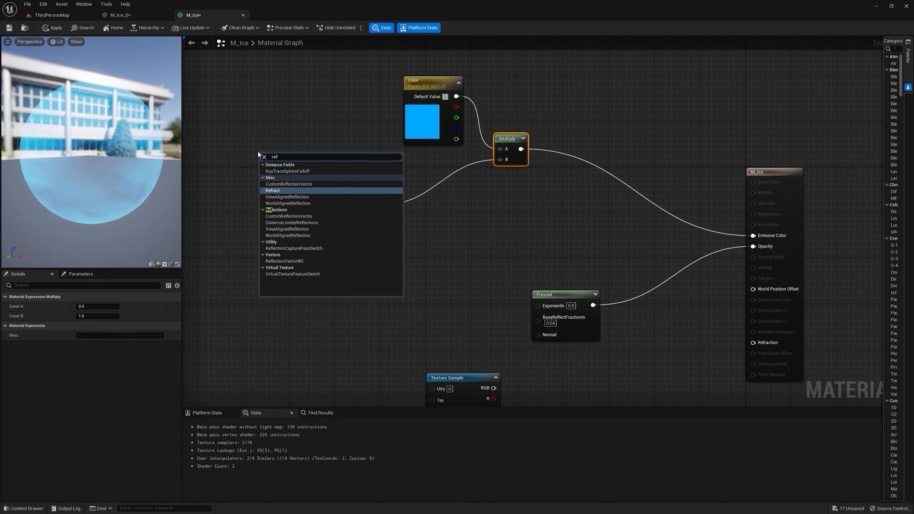
click(277, 261)
right_drag(273, 174, 464, 112)
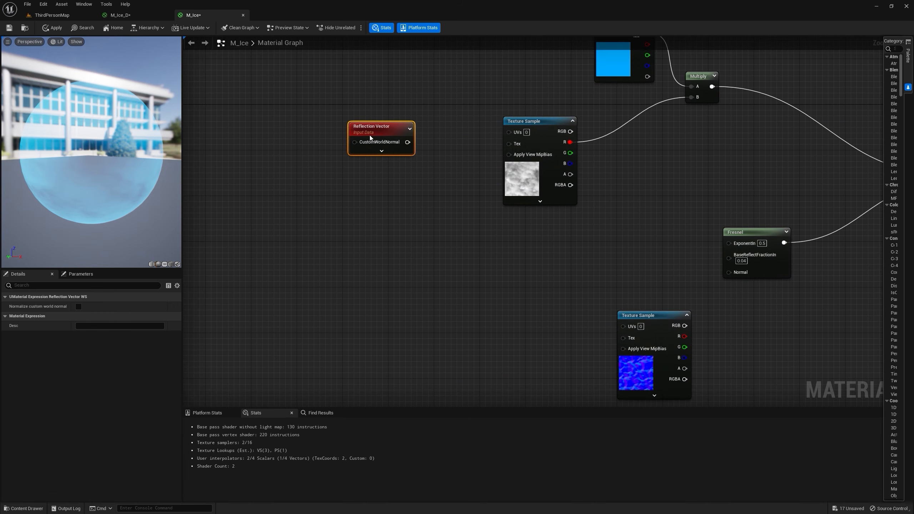
right_drag(412, 143, 318, 156)
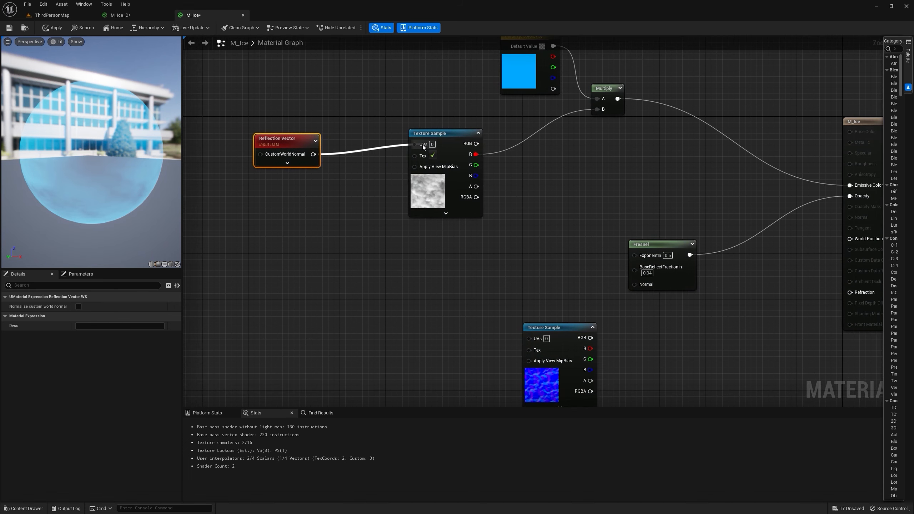
drag(423, 144, 423, 144)
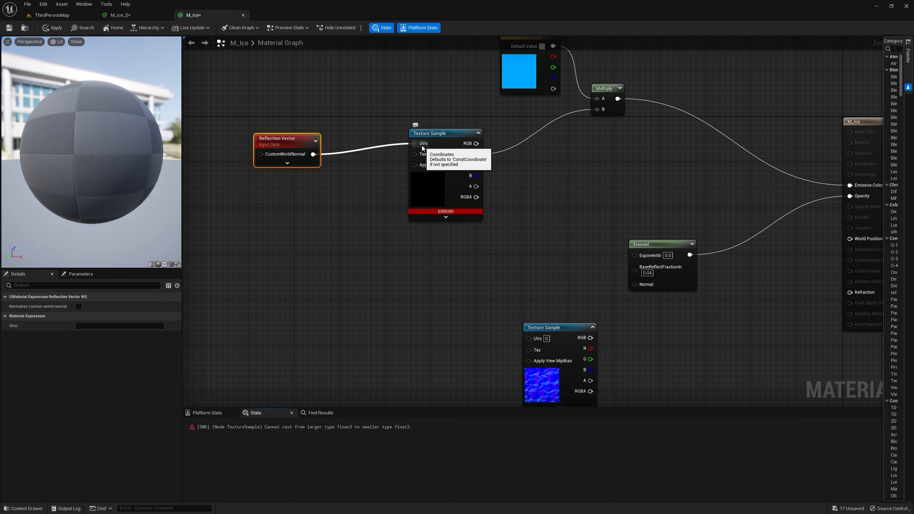
Step: Insert a Component Mask (R G) between the Reflection Vector and the smoke sample's UVs, and apply the material
ctrl+drag(419, 146, 356, 150)
text(mas)
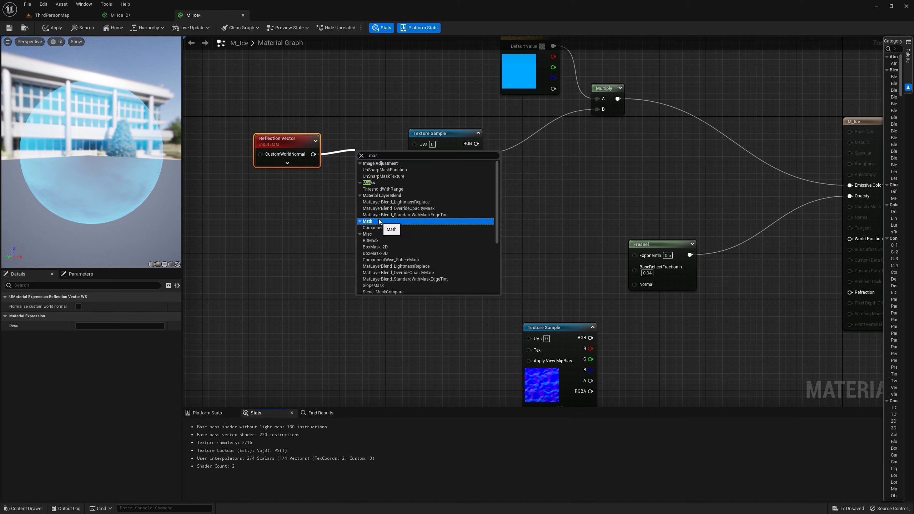
click(391, 227)
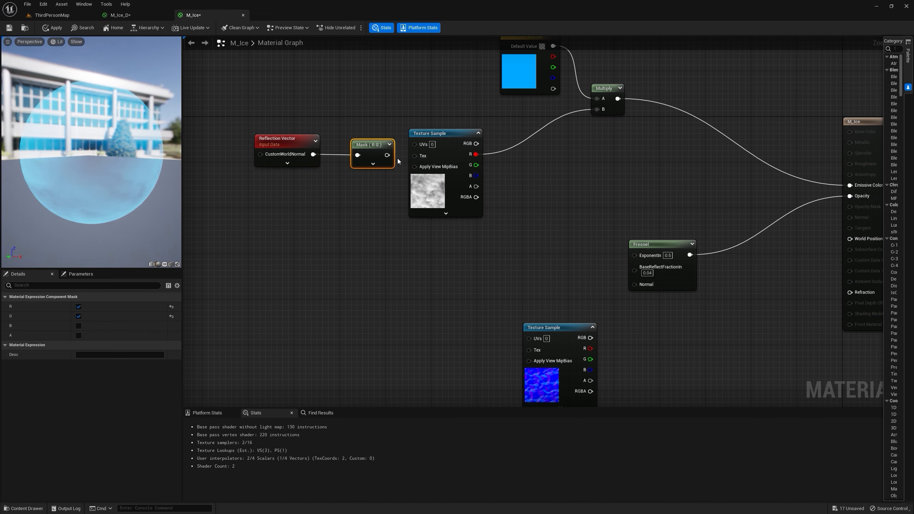
drag(418, 147, 416, 145)
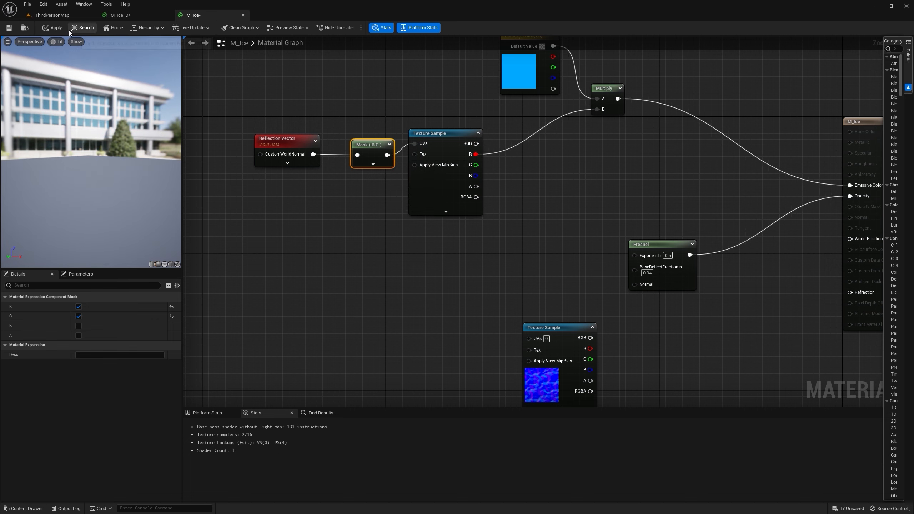
click(57, 29)
Step: Create the material instance M_Ice_Inst from M_Ice and assign it as the Overlay Material of SKM_Manny11
click(65, 15)
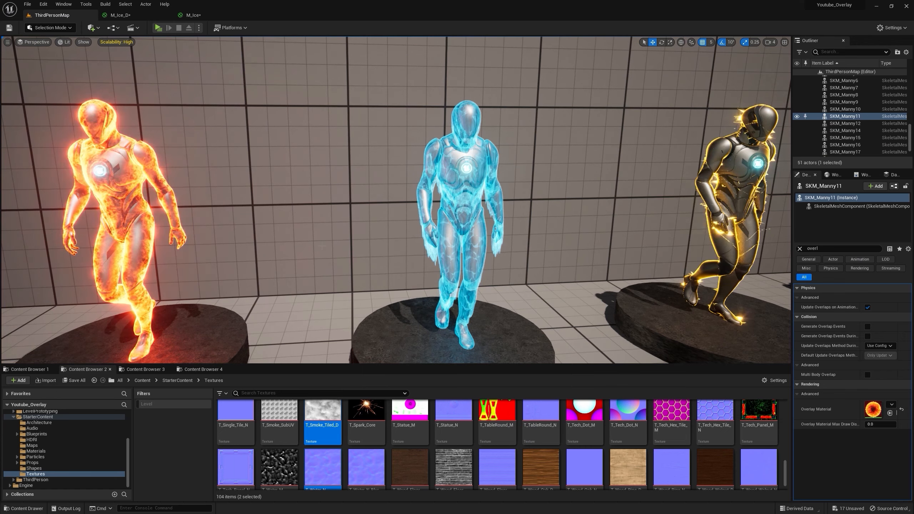
click(199, 16)
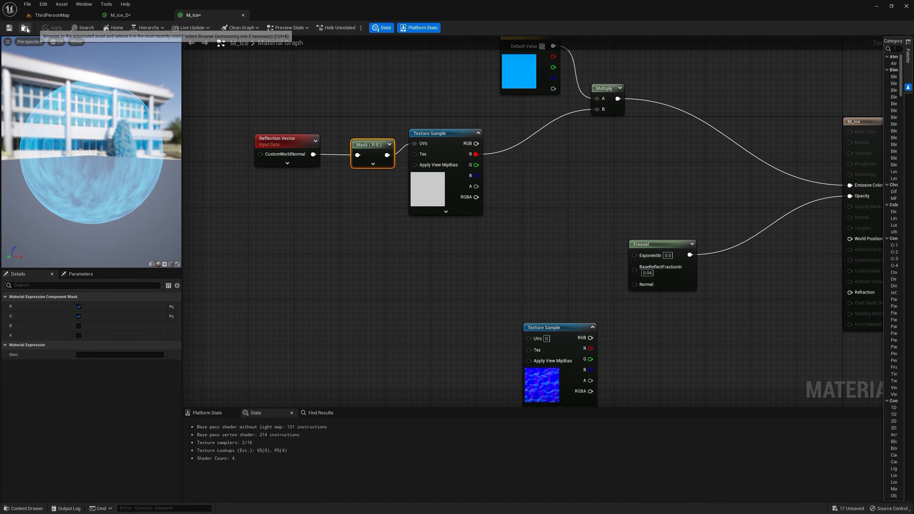
click(60, 15)
right_click(405, 425)
click(431, 250)
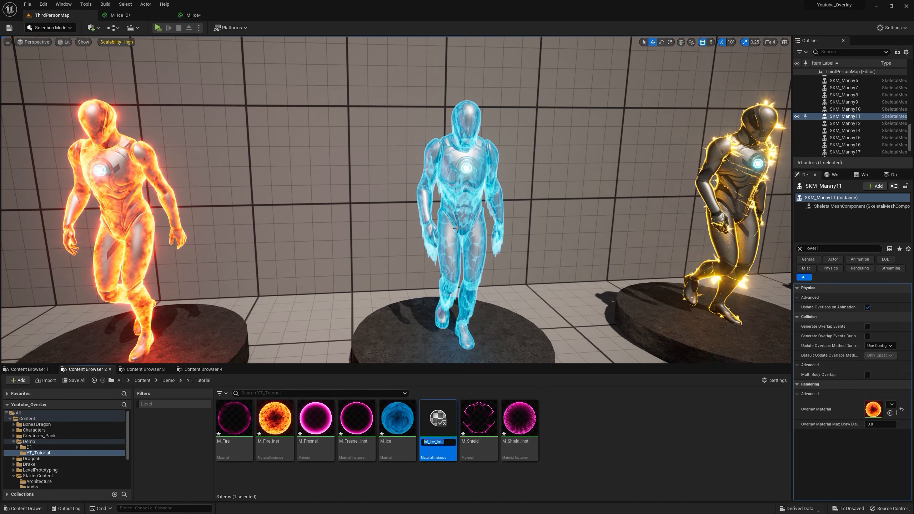
click(890, 414)
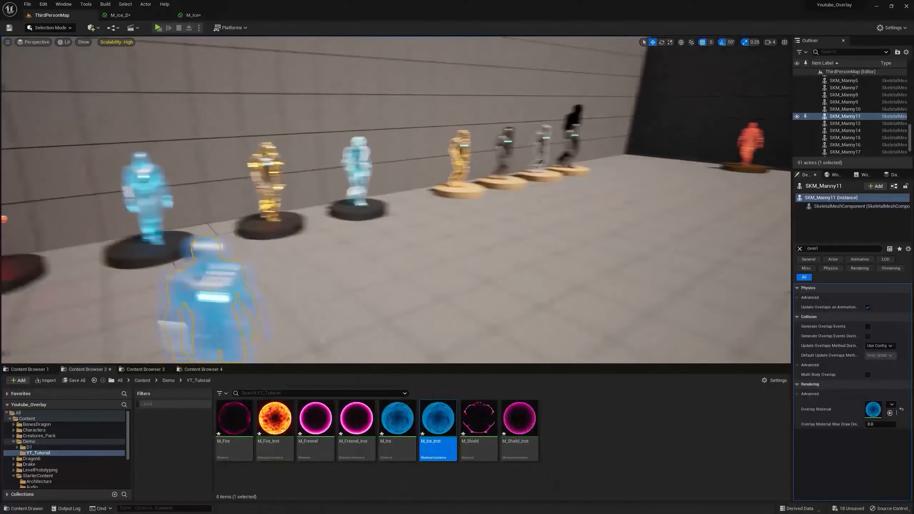
right_drag(396, 200, 295, 200)
mouse_move(410, 254)
right_down()
mouse_move(432, 252)
mouse_move(410, 254)
right_up()
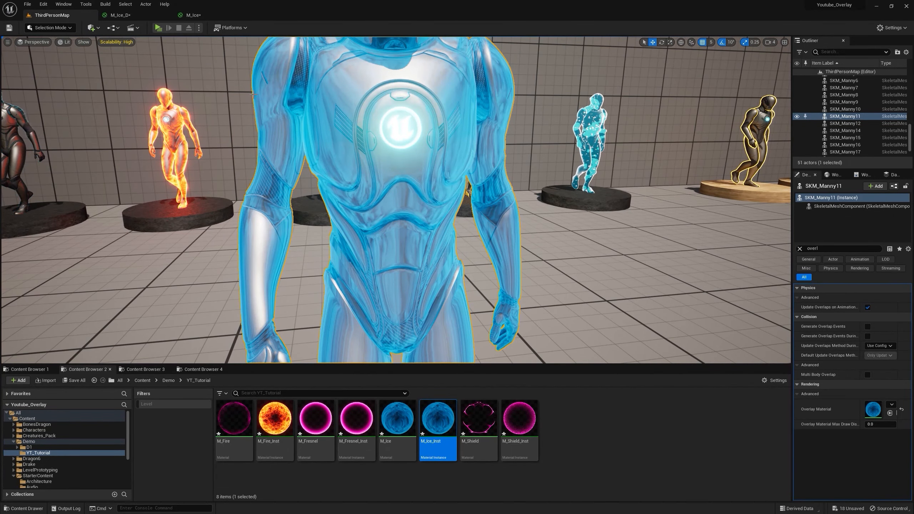
Step: In M_Ice, insert an Add node between Reflection Vector and Mask, and feed the T_Water_N sample's RGB into its B input
click(193, 18)
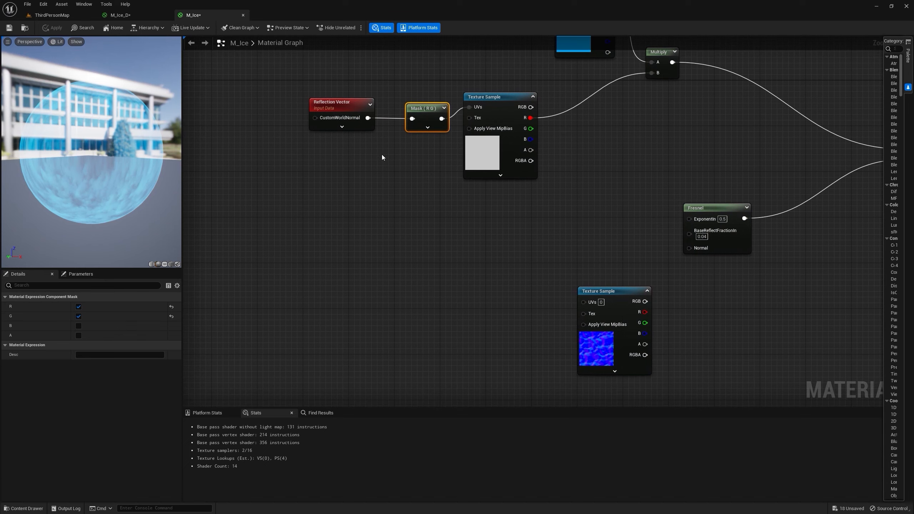
drag(486, 159, 452, 147)
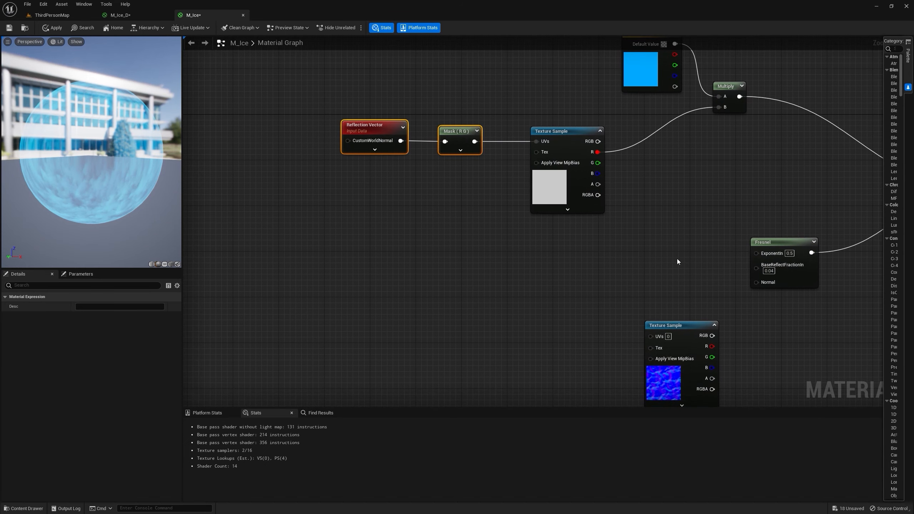
drag(685, 331, 313, 210)
drag(363, 130, 445, 142)
click(391, 139)
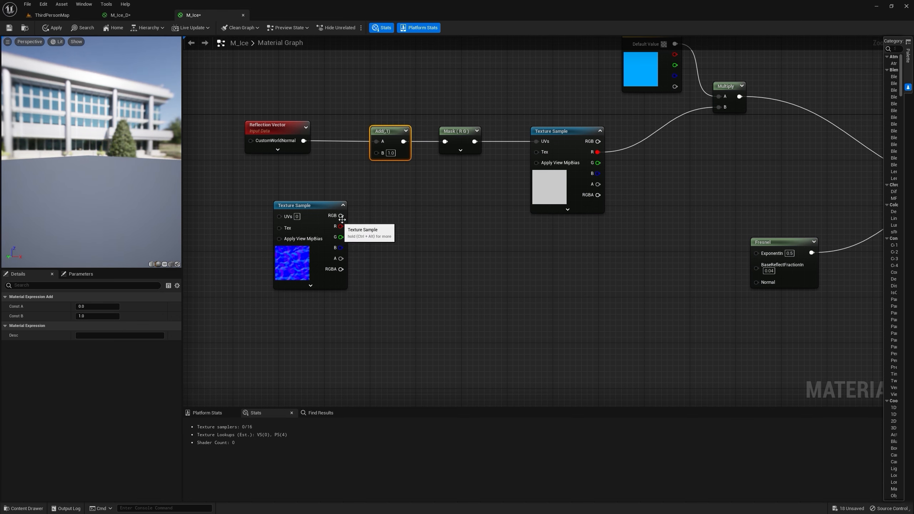
right_drag(341, 215, 396, 210)
drag(397, 210, 441, 147)
drag(372, 198, 350, 199)
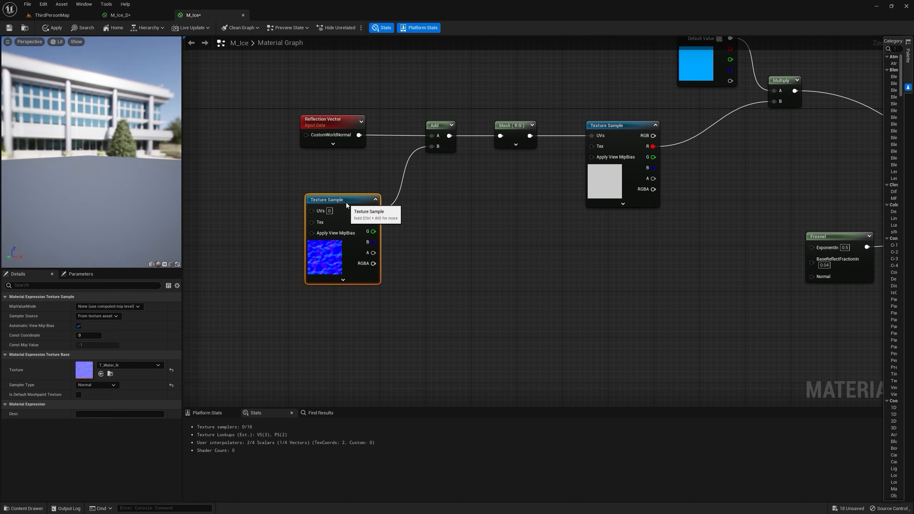
drag(97, 151, 95, 181)
Step: Add a TexCoord node beside the T_Water_N sample and connect it to input A of a new Multiply node
right_drag(298, 184, 445, 194)
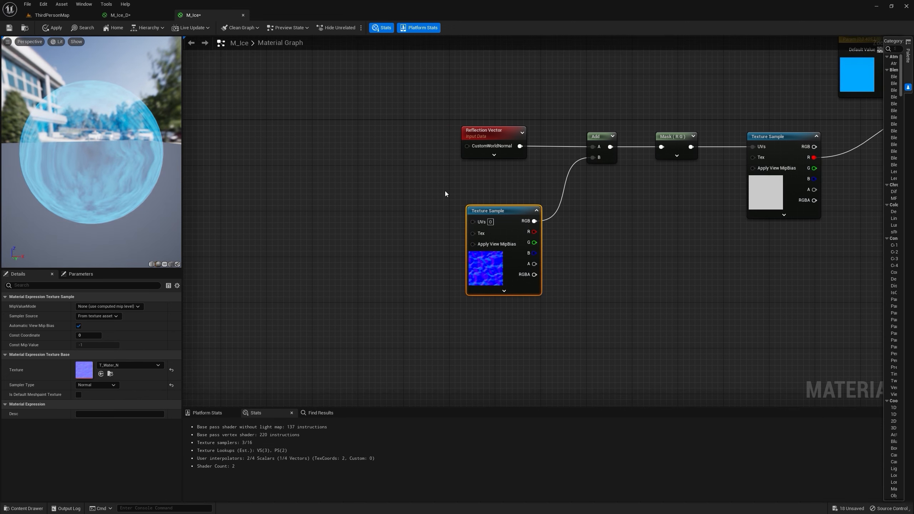
key(u)
click(349, 199)
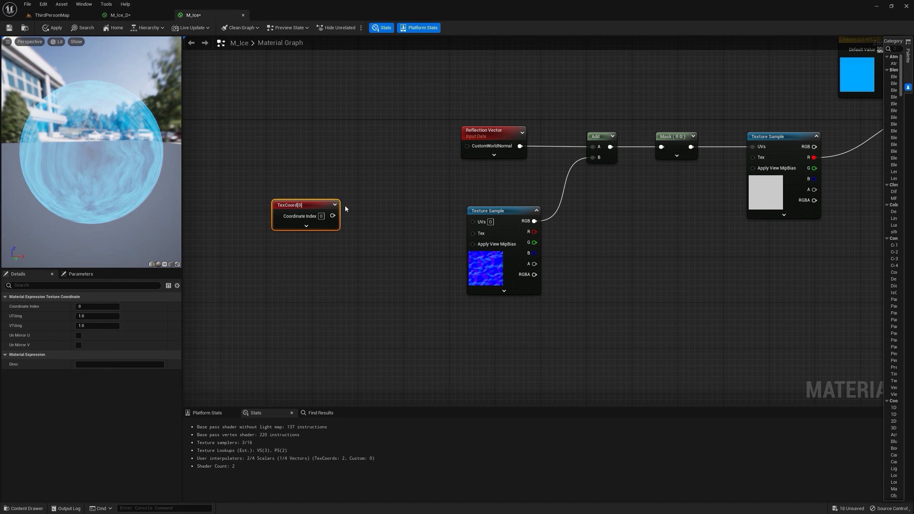
key(m)
click(348, 214)
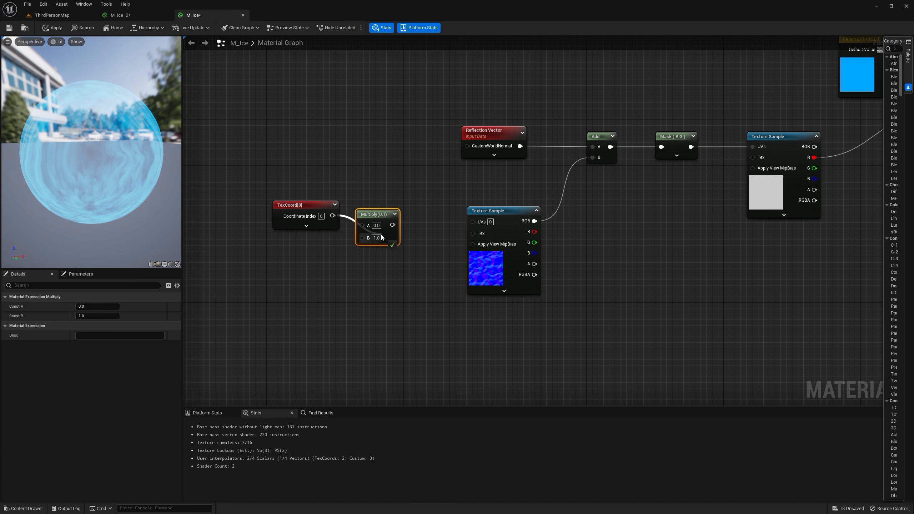
drag(373, 225, 372, 223)
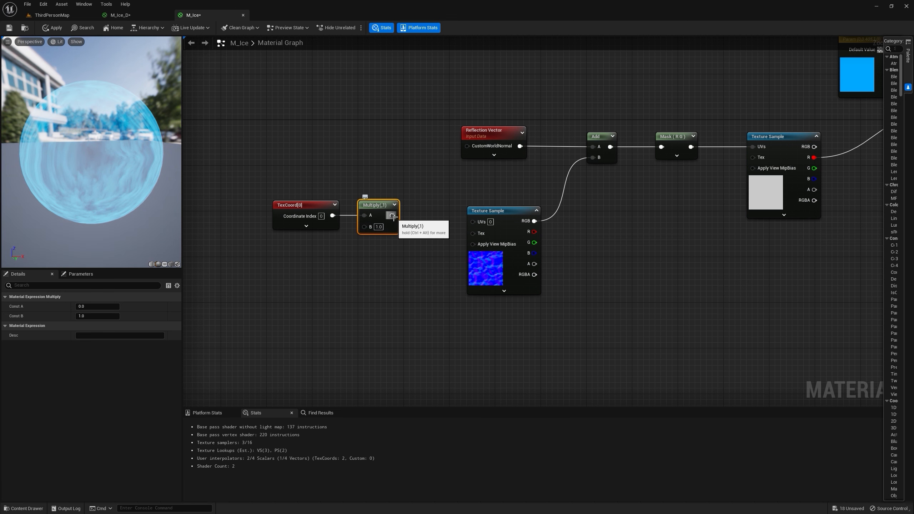
Step: Route the Multiply through a Panner with Speed Y 0.1 into the T_Water_N sample's UVs, apply the material, and return to ThirdPersonMap
drag(392, 216, 411, 222)
key(p)
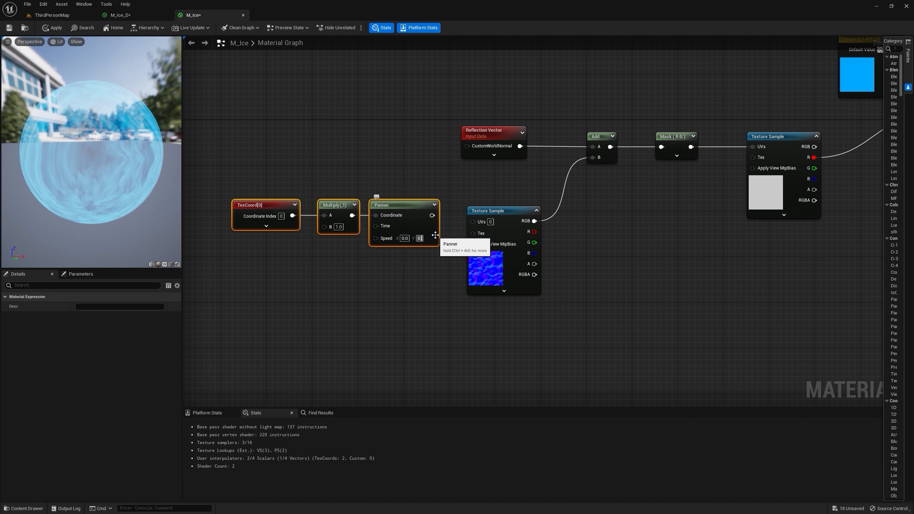
drag(481, 226, 481, 225)
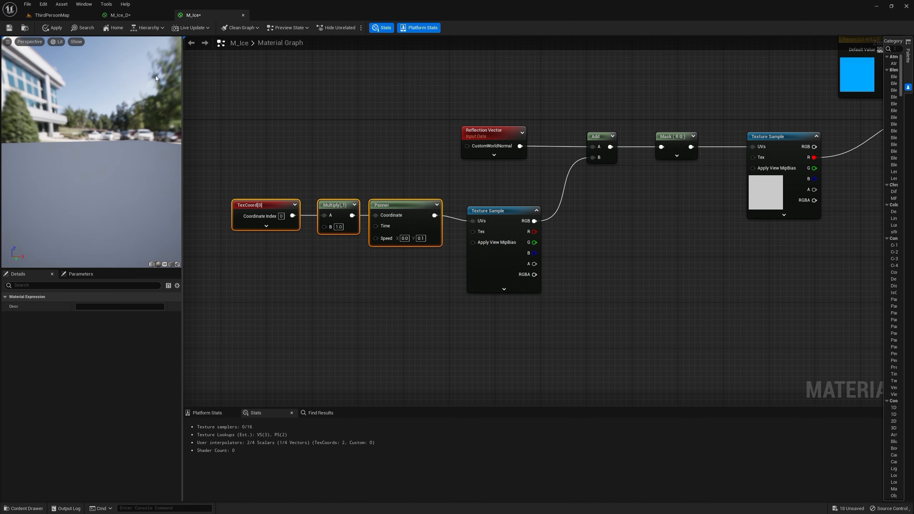
click(53, 28)
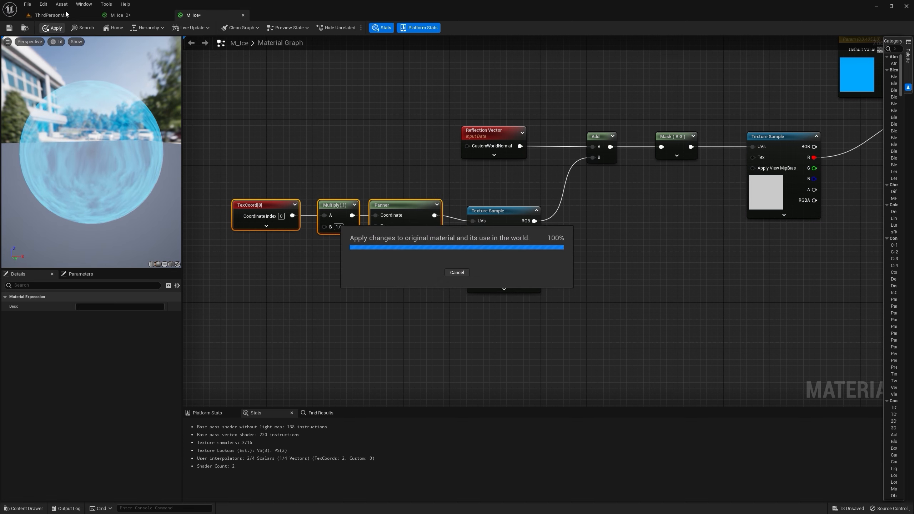
click(52, 15)
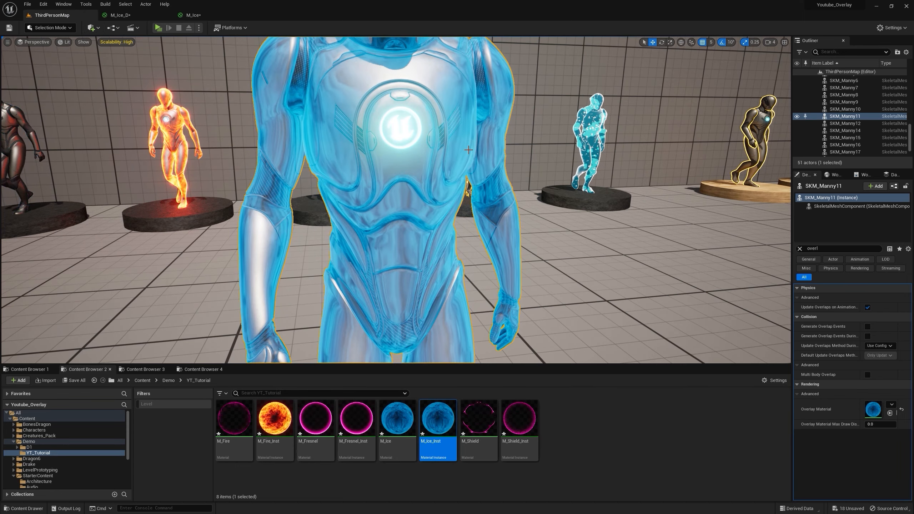
Step: Set the Panner's Speed Y to -0.1 in M_Ice, apply the material, and return to ThirdPersonMap to view the character
key(s)
right_drag(412, 126, 415, 125)
key(w)
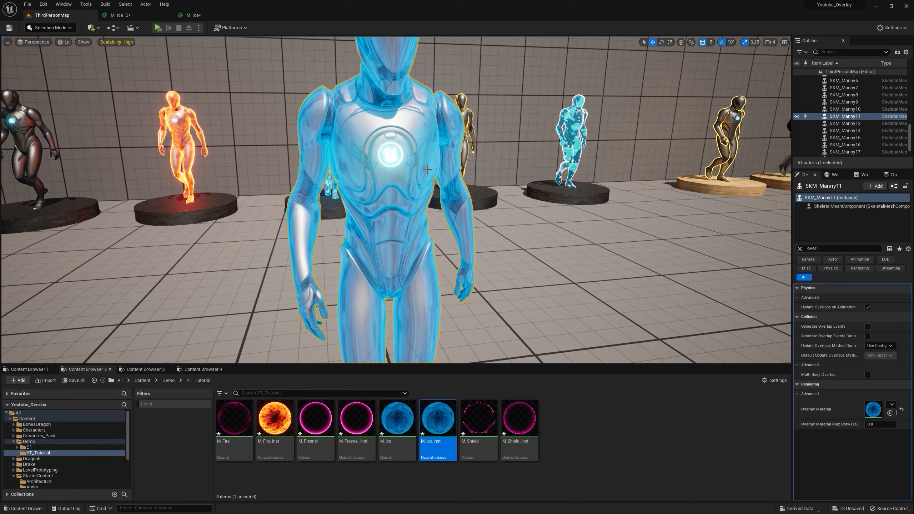
click(193, 15)
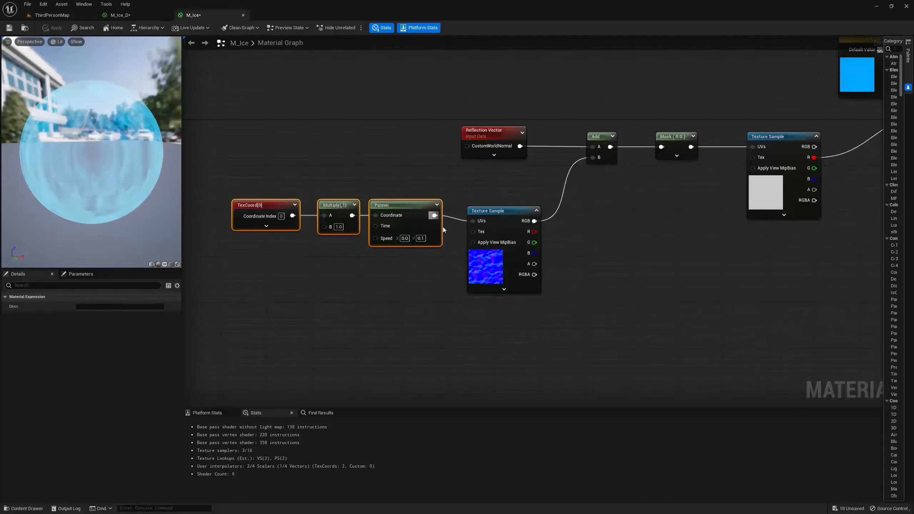
text(-)
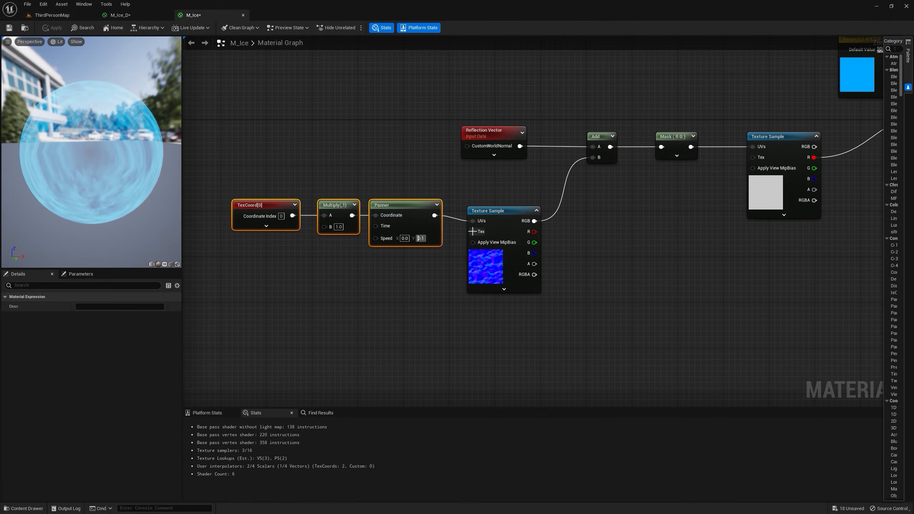
key(Return)
click(61, 31)
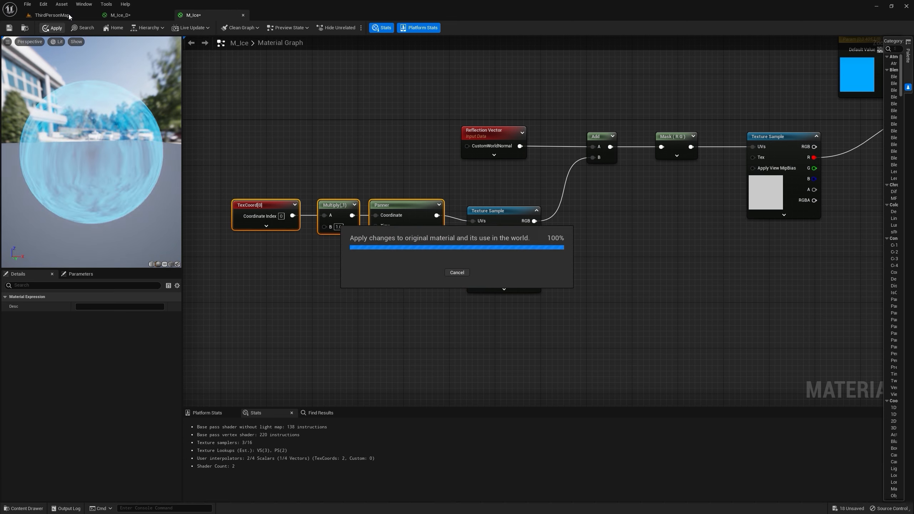
click(68, 14)
right_drag(396, 200, 381, 201)
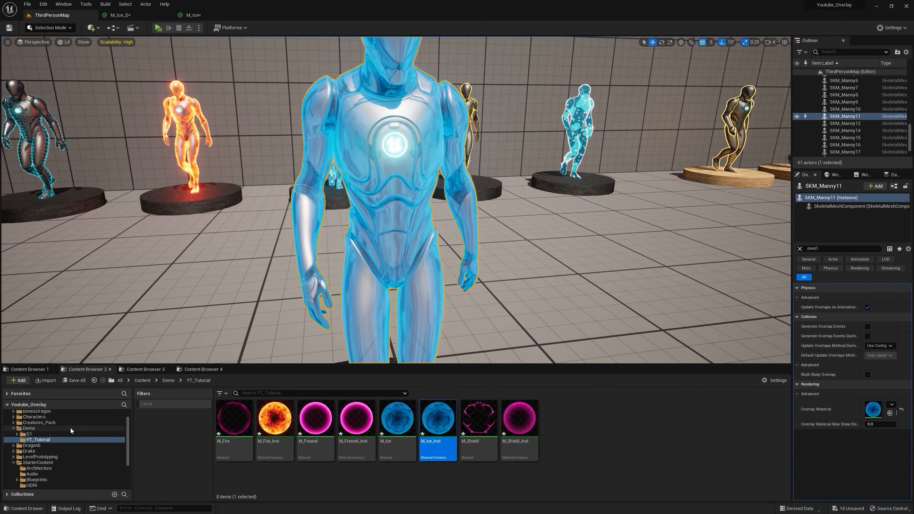
Step: Add T_CobbleStone_Pebble_M from StarterContent's Textures folder to the M_Ice graph as a Texture Sample below the T_Water_N sample
click(34, 370)
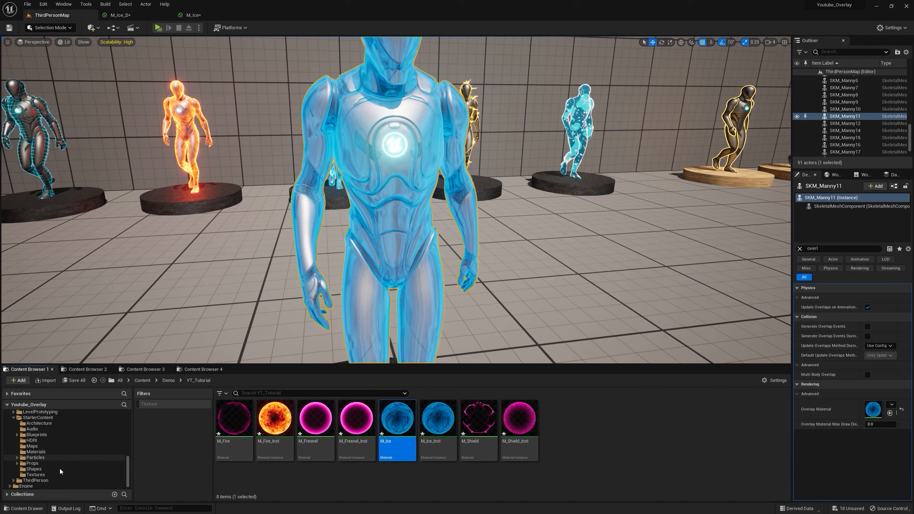
scroll(58, 467, down, 5)
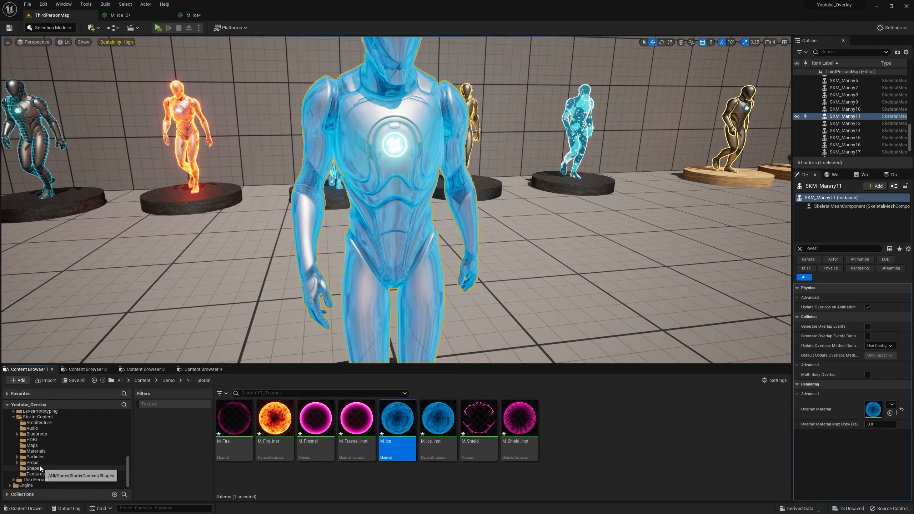
click(35, 474)
scroll(394, 449, down, 2)
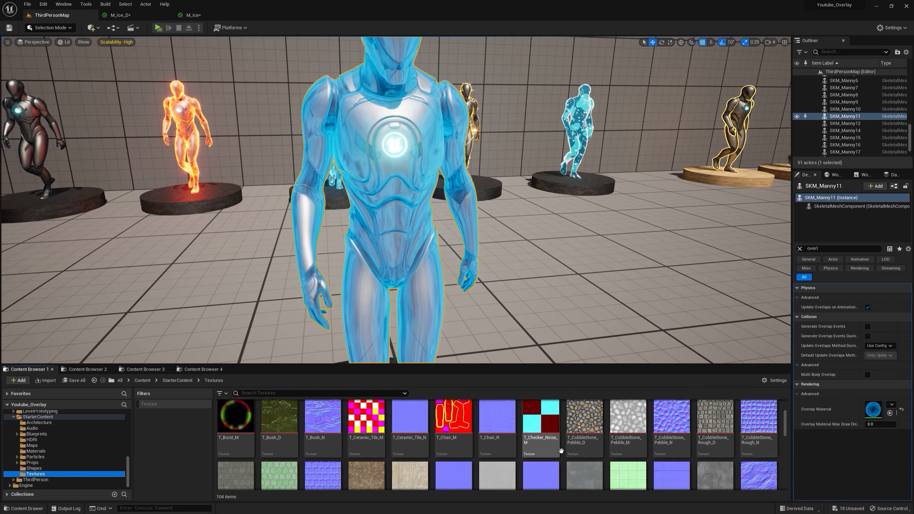
click(630, 422)
drag(632, 420, 430, 270)
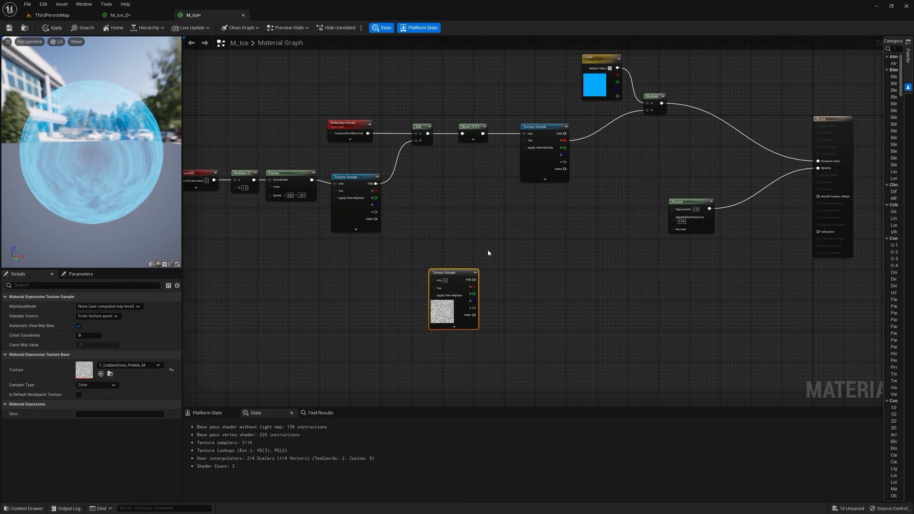
right_drag(488, 253, 384, 217)
scroll(374, 251, up, 2)
right_drag(374, 252, 455, 205)
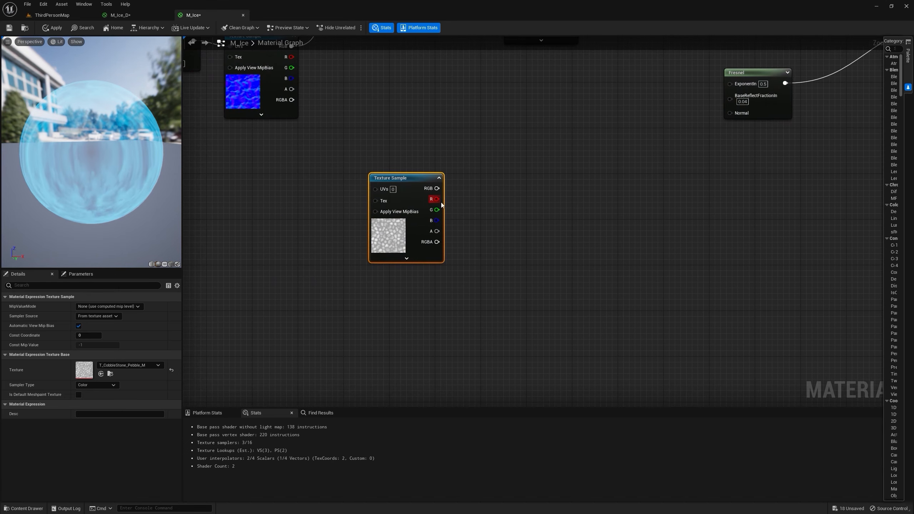
Step: Feed the pebble Texture Sample's R output into a new Round node and position that node beside it
drag(437, 199, 547, 186)
text(round)
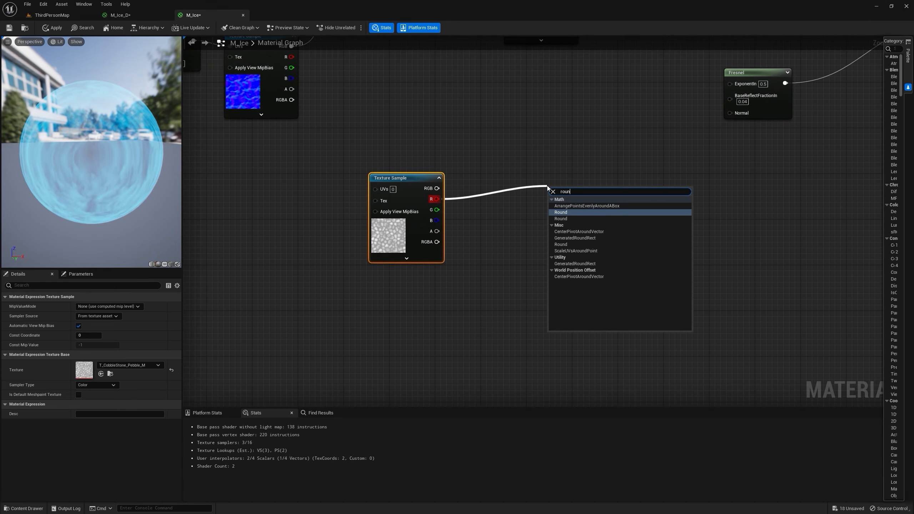
key(Return)
click(574, 191)
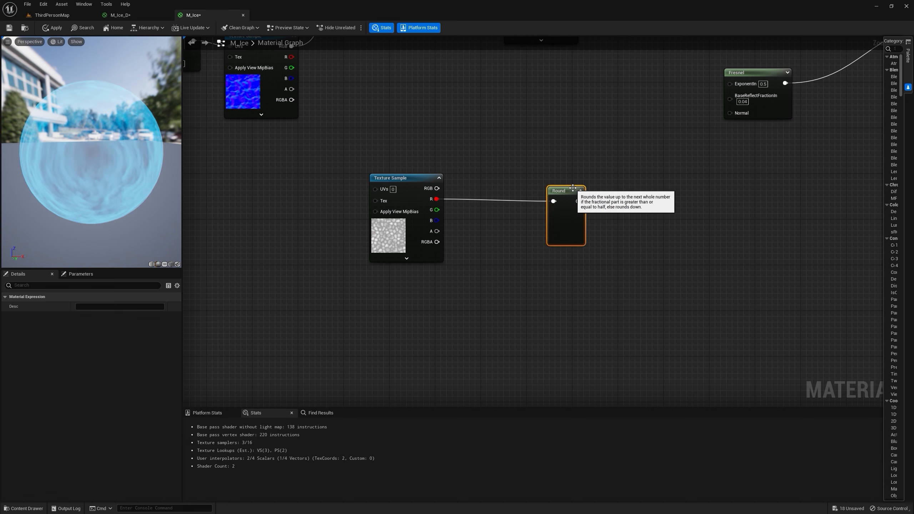
drag(566, 193, 598, 176)
key(ctrl+z)
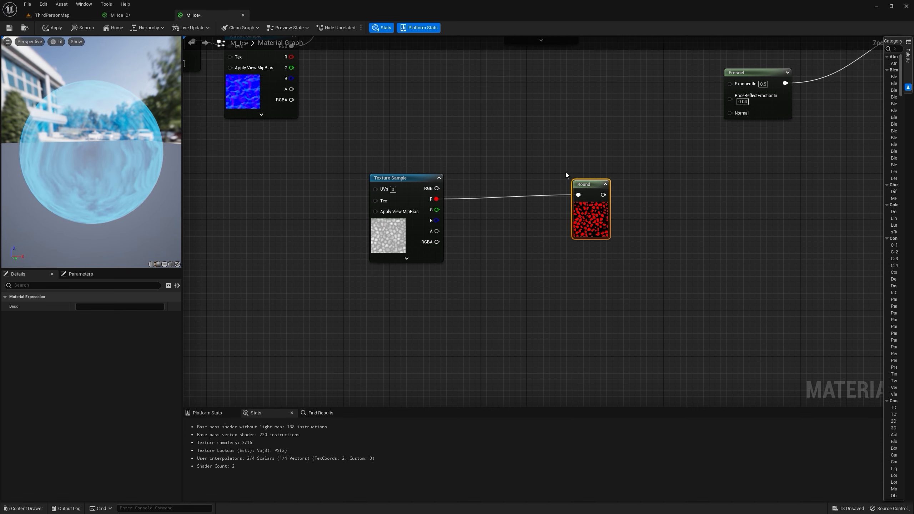
Step: Start previewing the Round node and show the preview on a cube, checking the pebble pattern at different distances
right_click(593, 184)
click(631, 194)
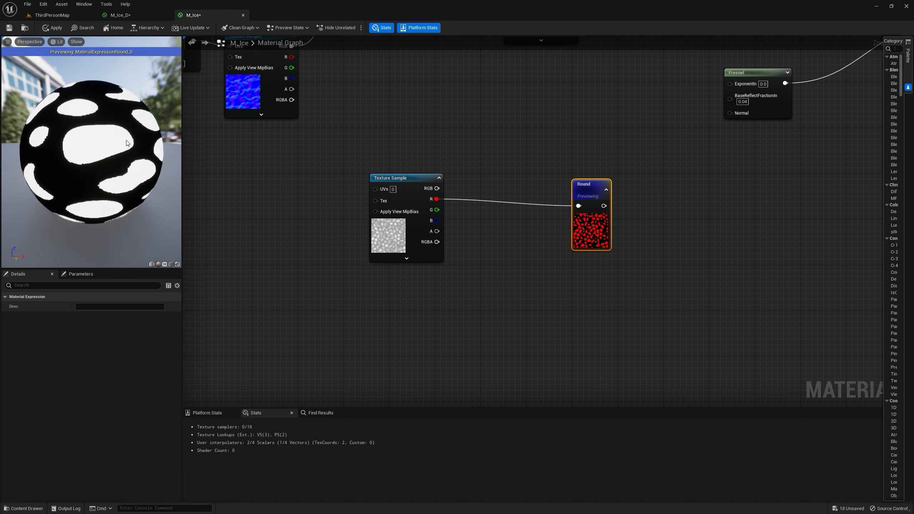
click(170, 264)
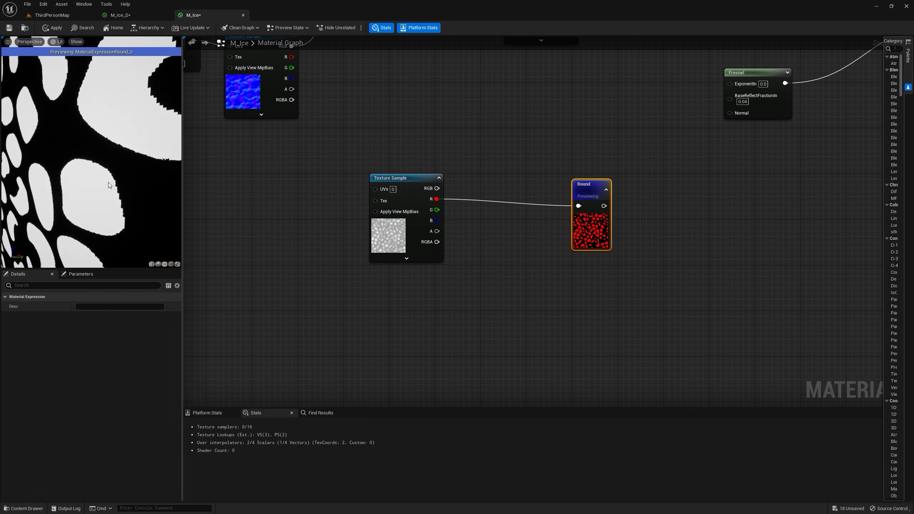
scroll(100, 182, down, 10)
scroll(97, 169, up, 8)
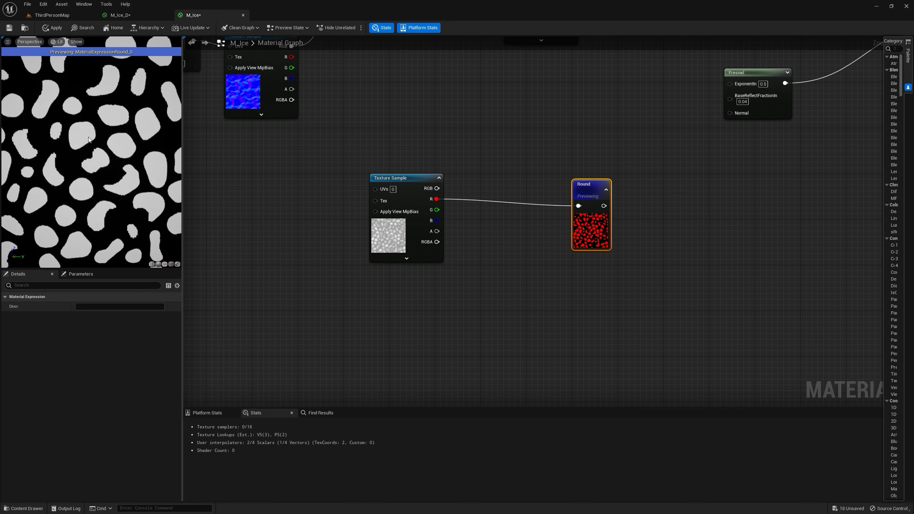
scroll(94, 141, down, 7)
Step: Insert an Add node between the pebble sample's R output and Round, and set its Const B to -0.128
click(477, 203)
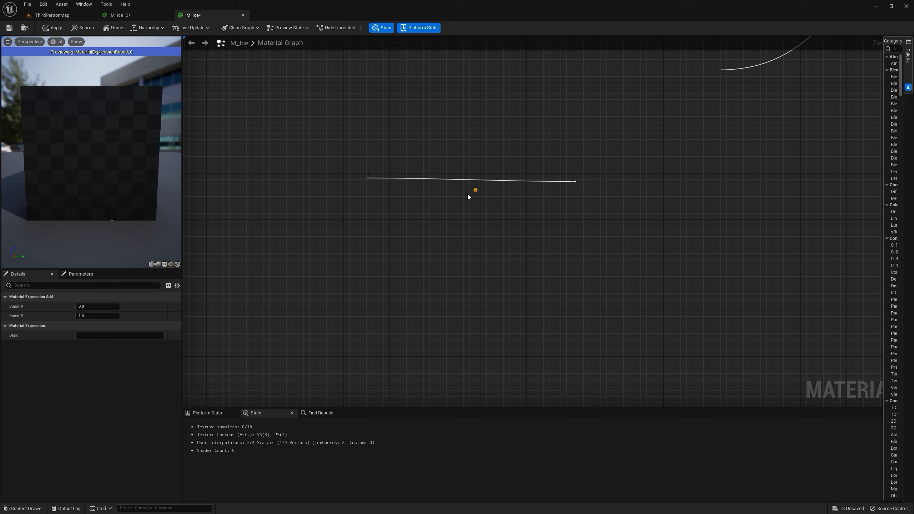
drag(482, 207, 482, 206)
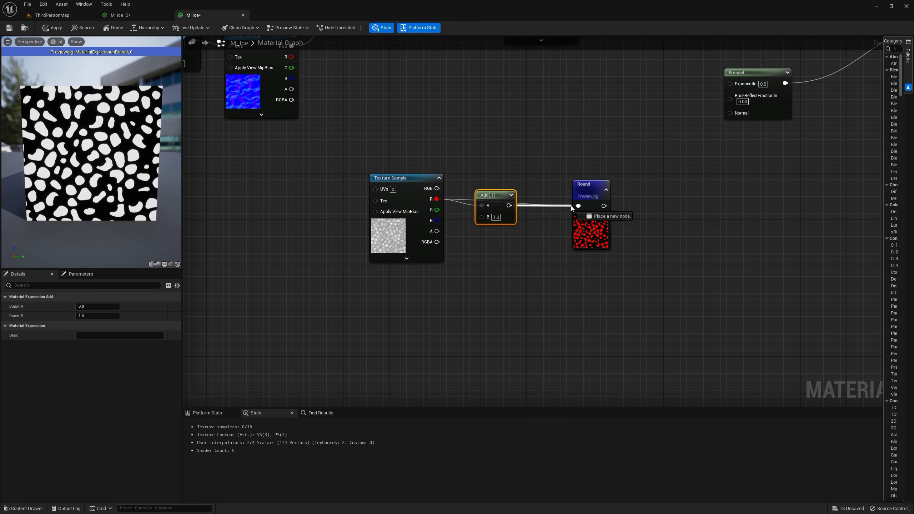
drag(572, 208, 573, 187)
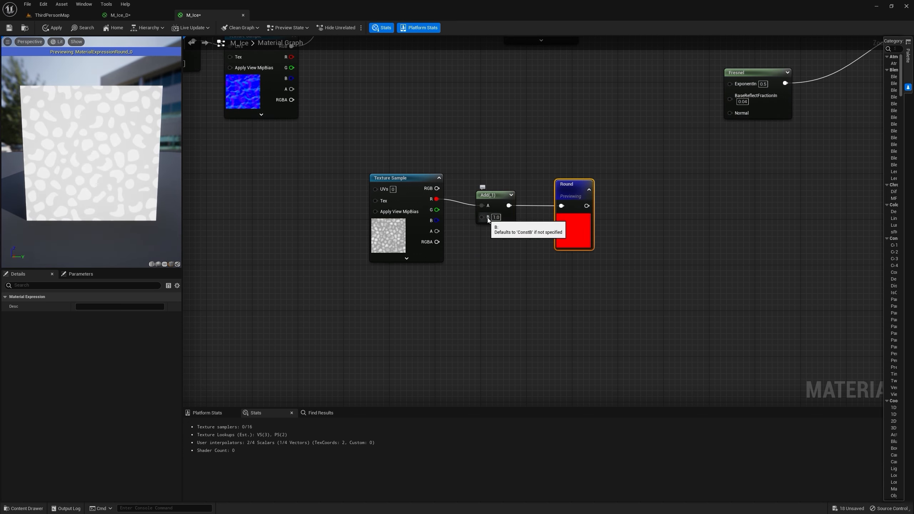
click(498, 202)
drag(111, 316, 108, 315)
Step: Connect Round's output to a new 1-x node, start previewing it, and place it closer to Round
drag(587, 206, 660, 184)
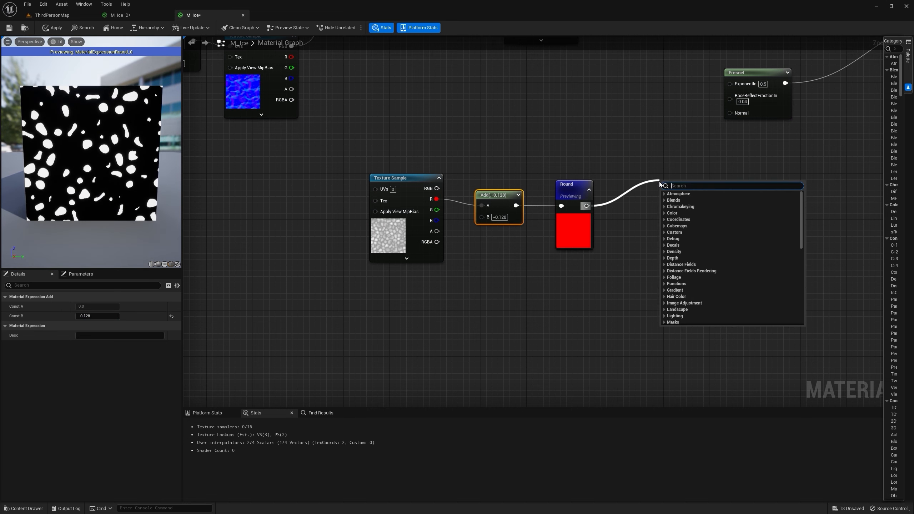
text(1-x)
key(Return)
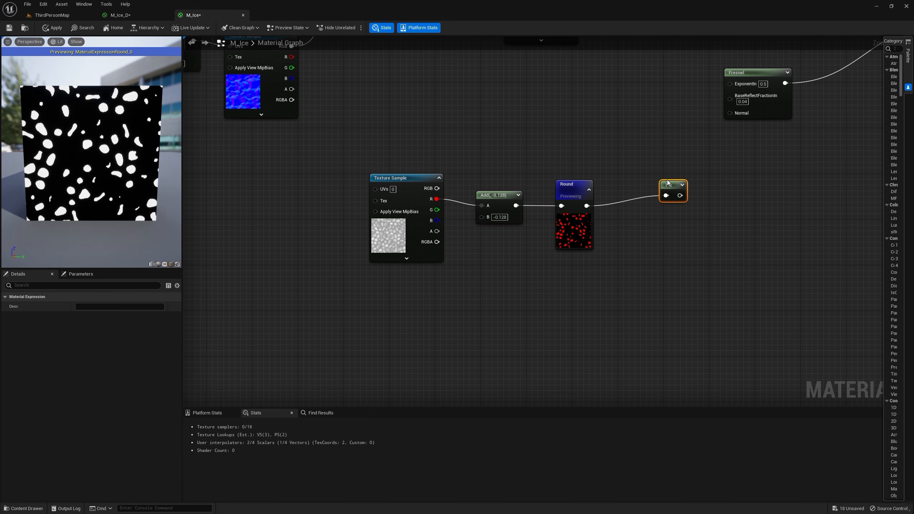
right_click(676, 195)
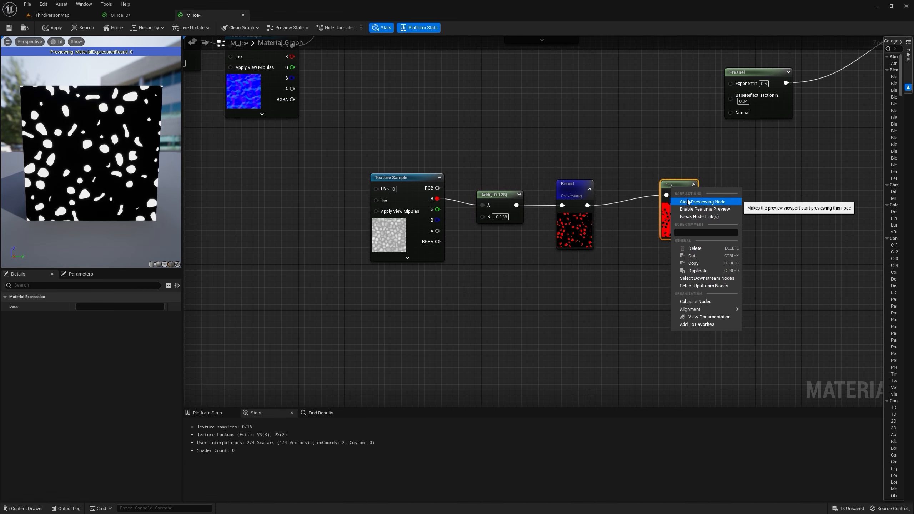
click(680, 200)
drag(677, 190, 635, 189)
drag(105, 158, 93, 155)
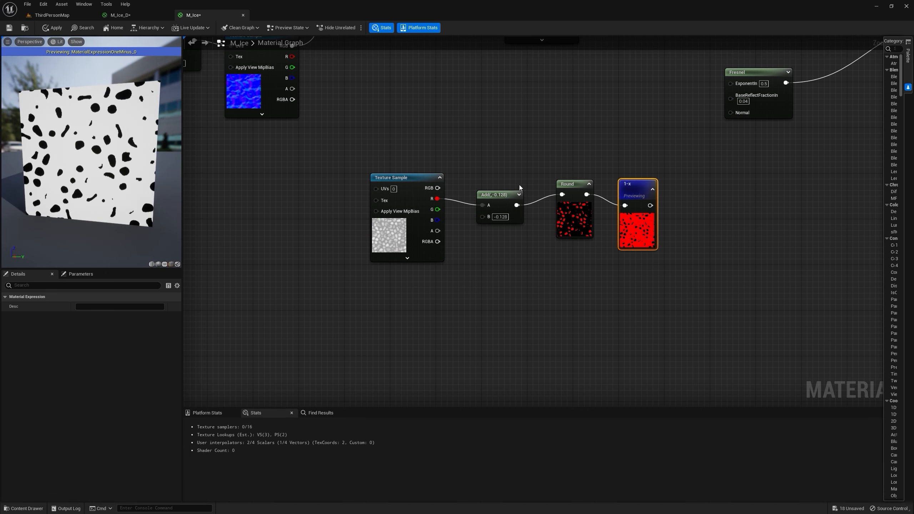
Step: Set the pebble Add node's Const B to 0.104 and inspect the resulting pattern in the preview
click(506, 195)
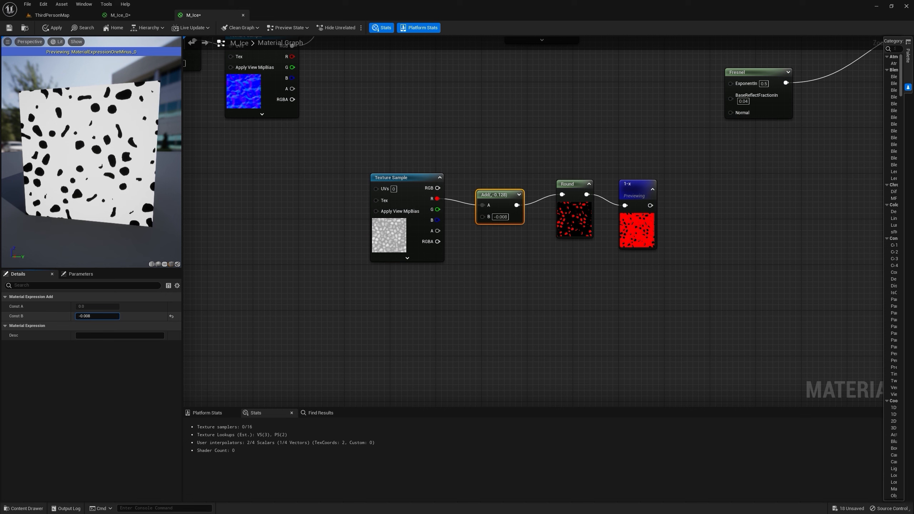
drag(90, 317, 95, 316)
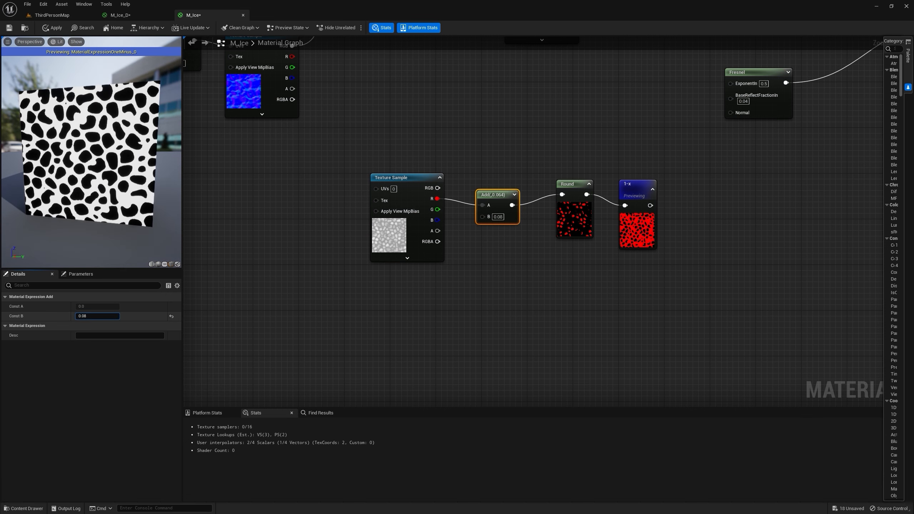
drag(92, 316, 94, 317)
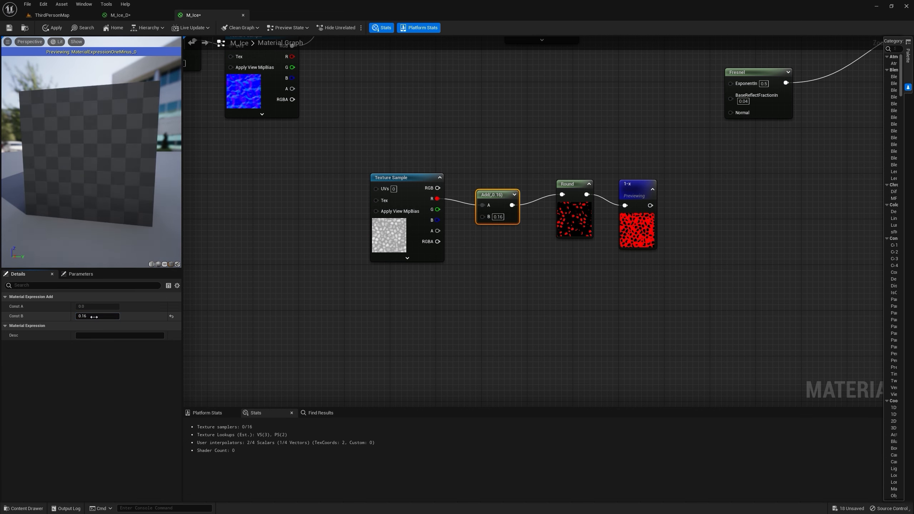
key(Return)
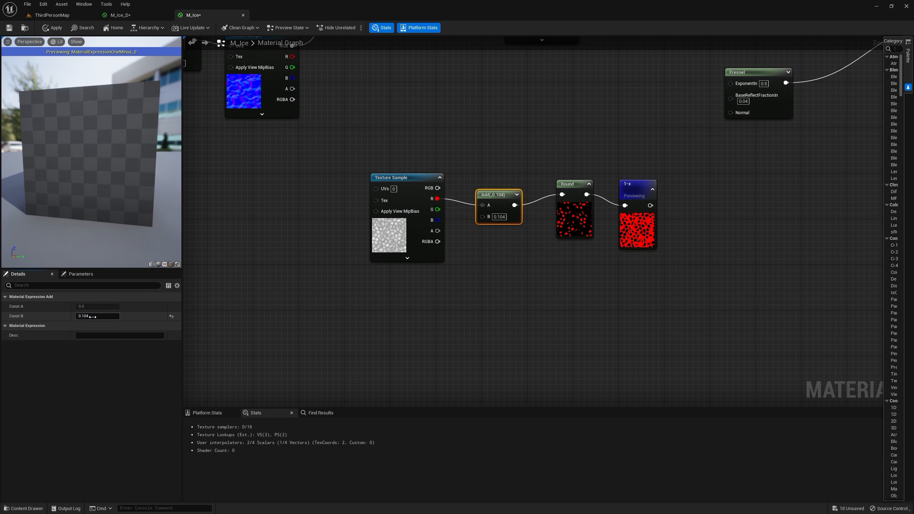
scroll(101, 149, up, 4)
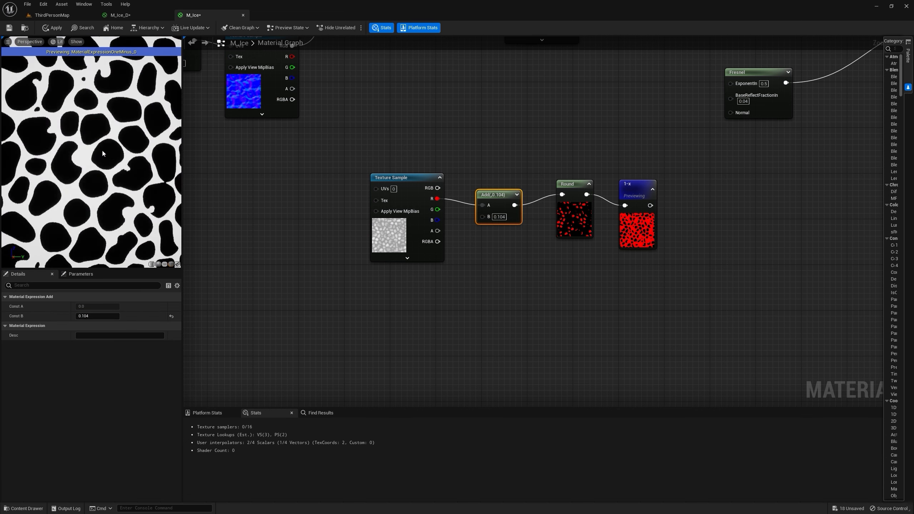
scroll(101, 149, down, 7)
scroll(98, 164, up, 3)
drag(100, 166, 103, 167)
Step: Tidy the Add, Round and 1-x nodes into a compact row beside the pebble Texture Sample
right_drag(551, 158, 497, 186)
drag(652, 276, 423, 219)
mouse_move(522, 221)
mouse_down()
mouse_move(522, 210)
mouse_move(505, 223)
mouse_up()
click(527, 195)
drag(579, 220, 580, 226)
right_drag(580, 226, 683, 298)
Step: Connect the T_Water_N sample's RGB output to a new ComponentMask node with R and G enabled
drag(341, 146, 391, 176)
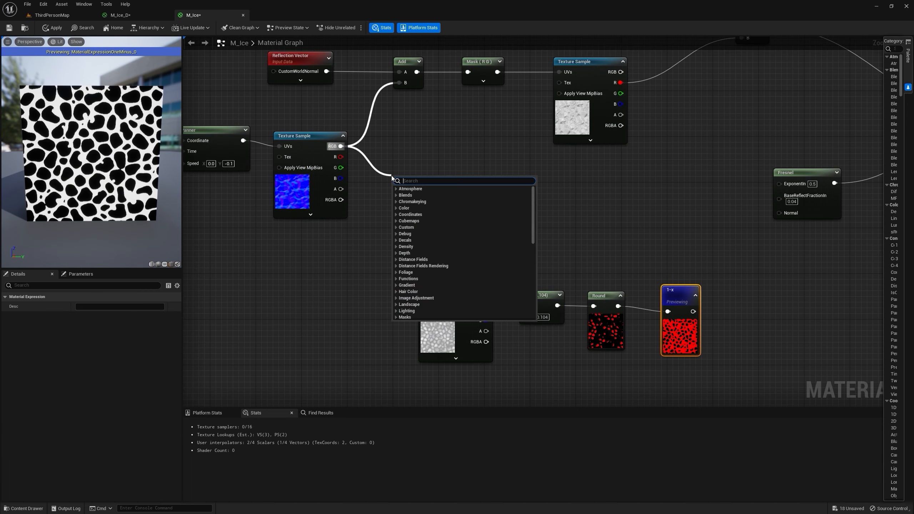
text(mask)
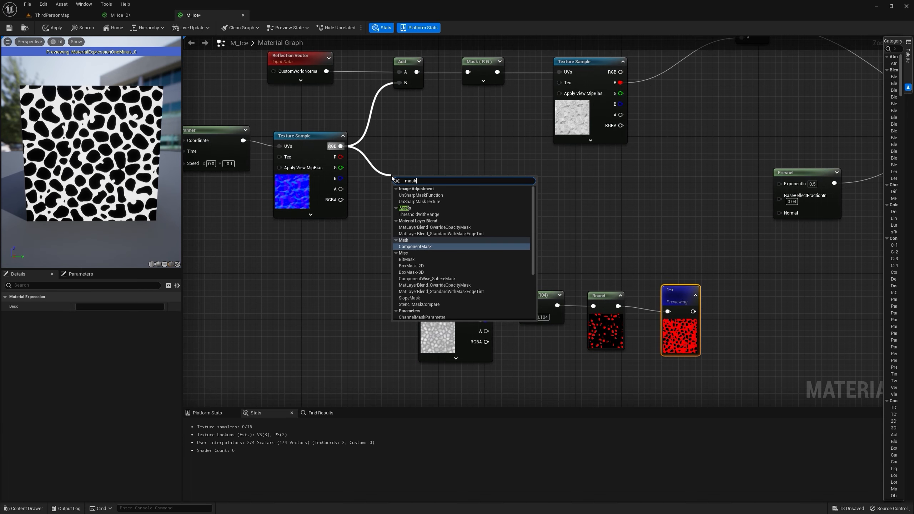
key(Return)
right_drag(578, 325, 569, 304)
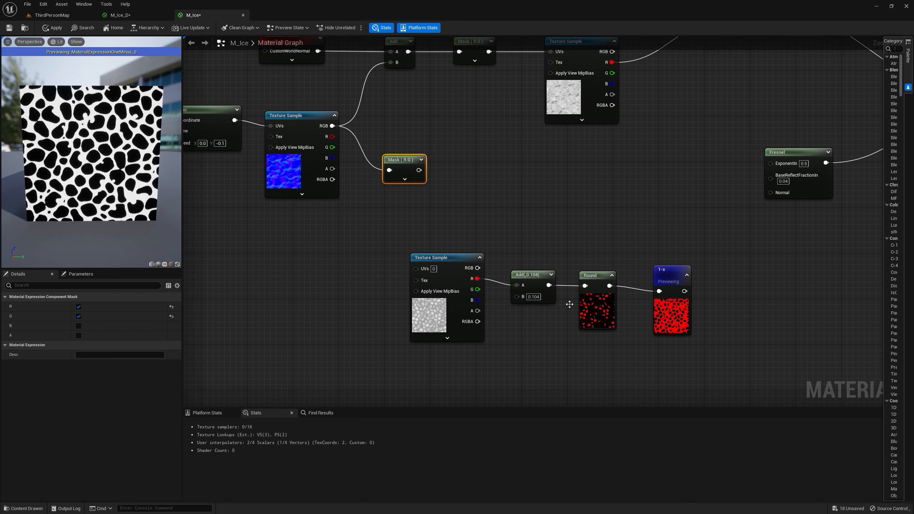
Step: Add a Multiply node fed by the TexCoord into input A, and connect its output to the pebble Texture Sample's UVs
right_drag(325, 296, 510, 299)
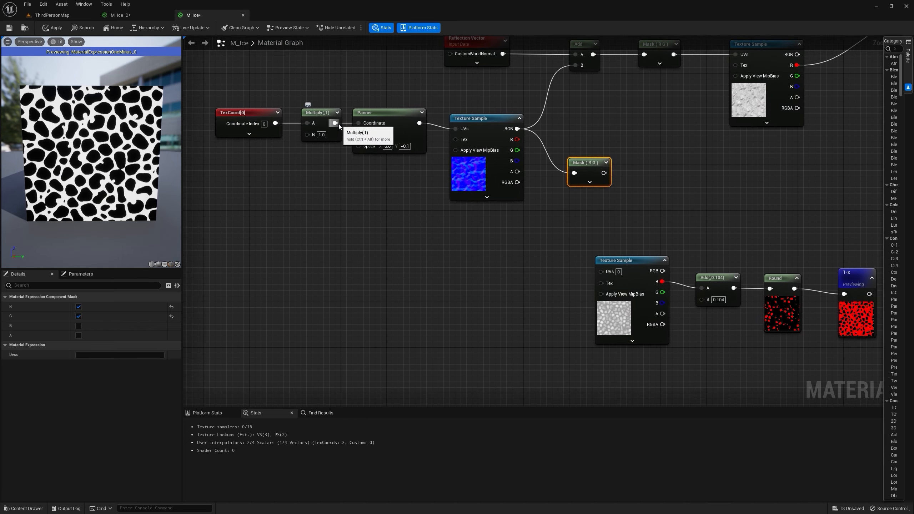
drag(276, 123, 403, 269)
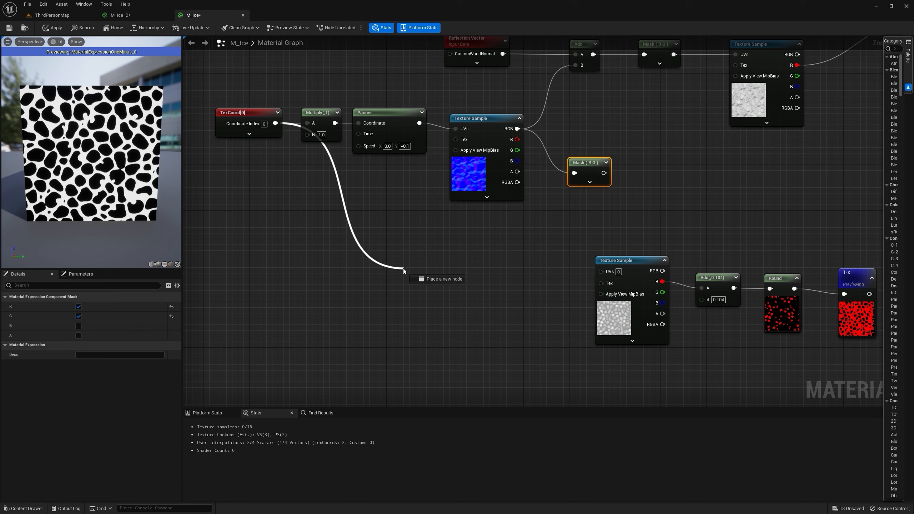
click(353, 229)
click(472, 264)
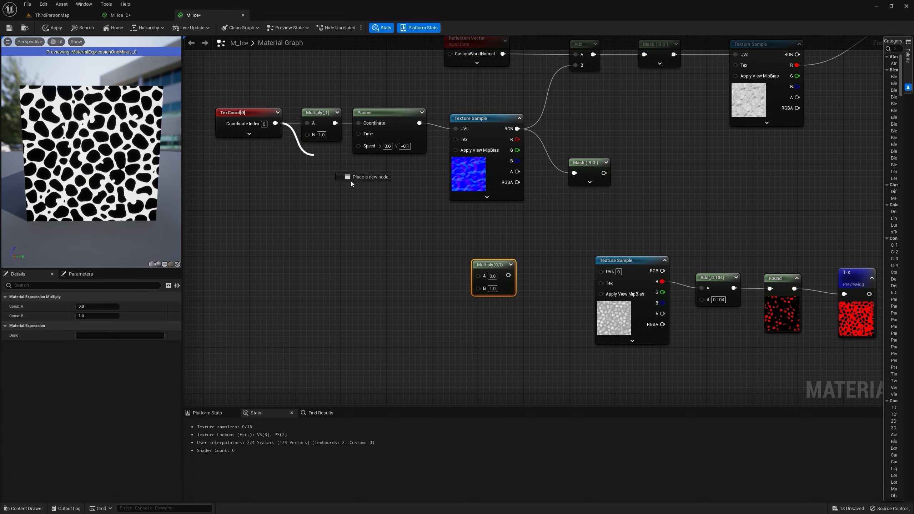
drag(509, 275, 616, 273)
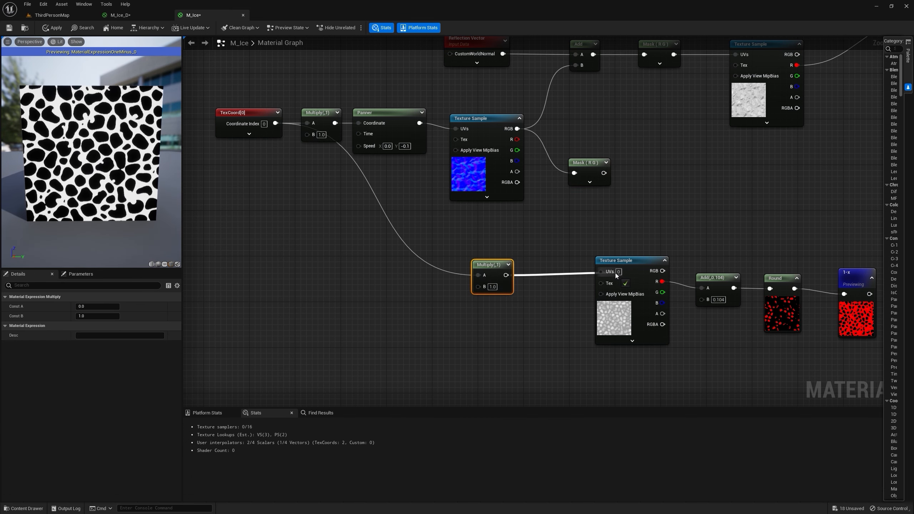
Step: Insert a reroute node on the TexCoord wire to the pebble Multiply node, place it lower, and set that Multiply's B to 2
double_click(390, 228)
drag(391, 227, 359, 273)
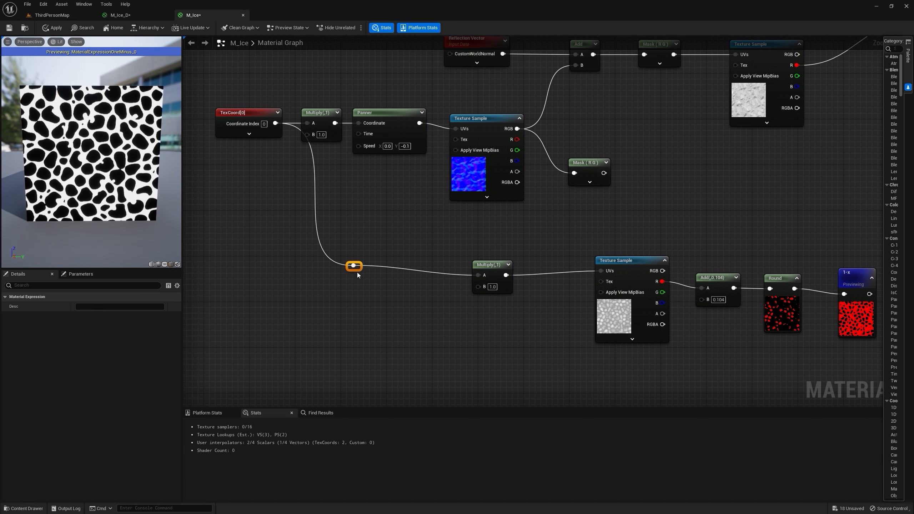
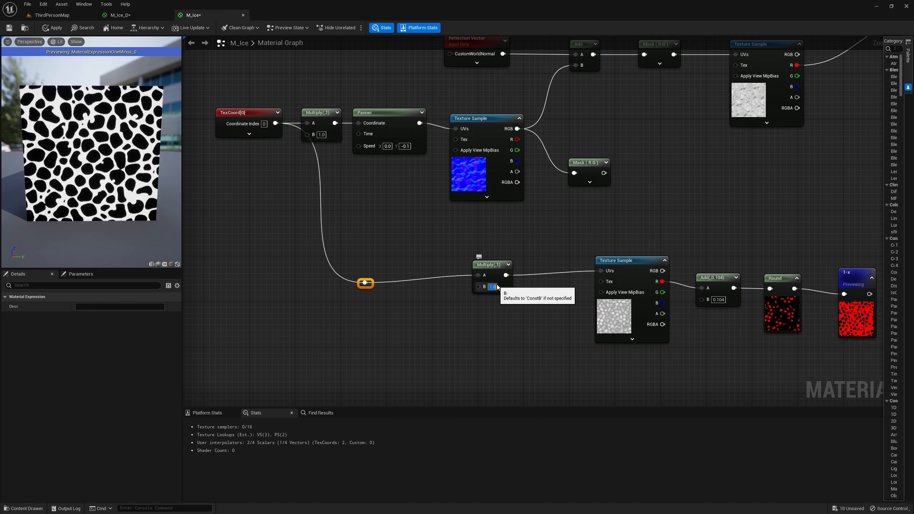
key(Return)
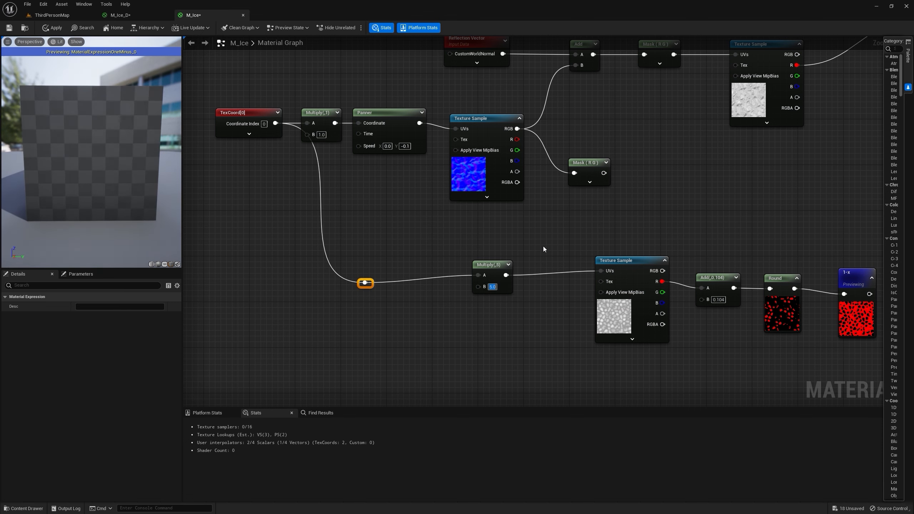
scroll(94, 149, up, 5)
scroll(94, 147, down, 5)
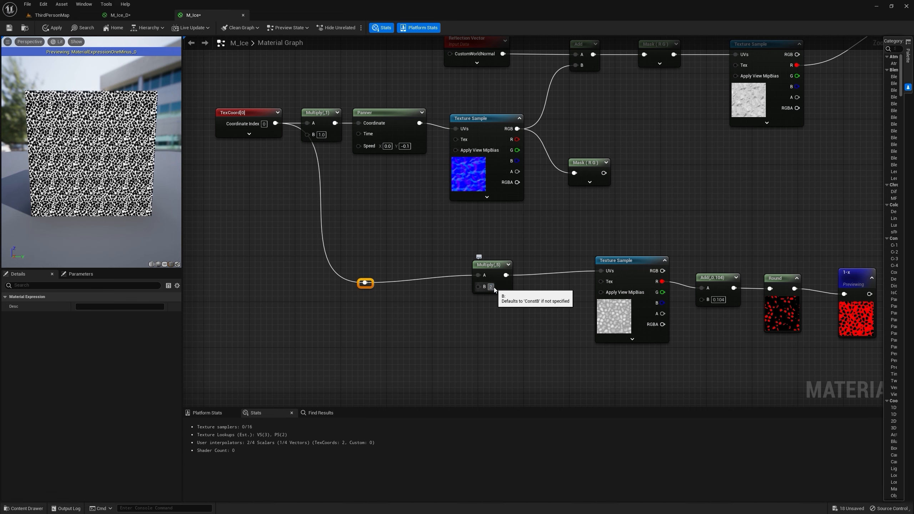
click(494, 290)
text(2)
key(Return)
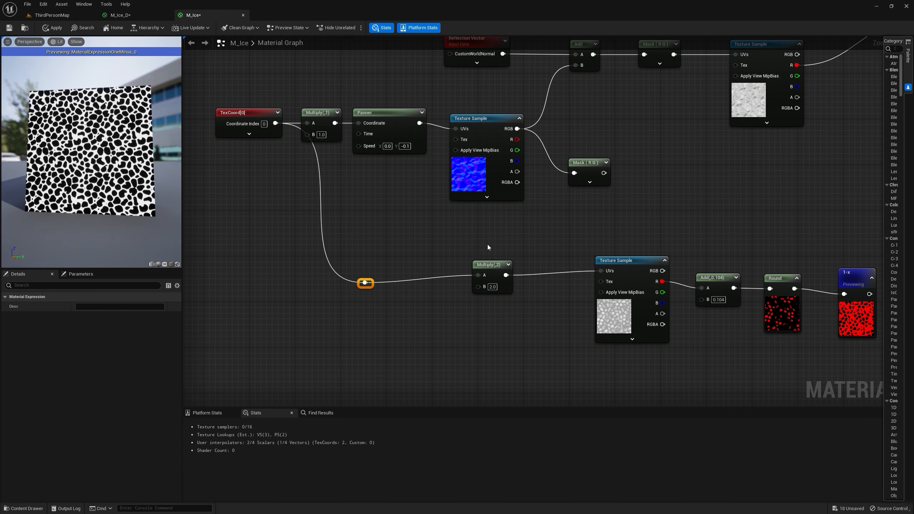
Step: Try 0.2 as the pebble Add node's B value, settle on 0.15, and inspect the pattern up close in the preview
right_drag(679, 276, 535, 242)
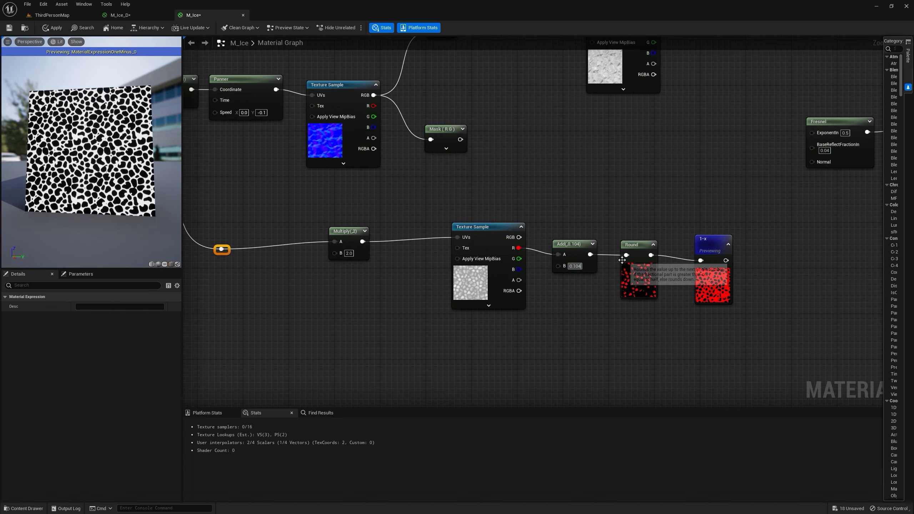
key(BackSpace)
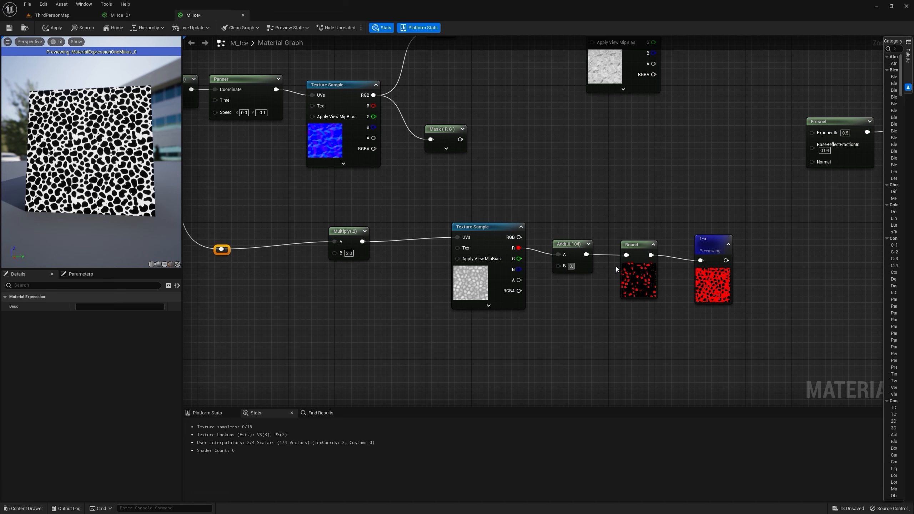
text(2)
key(Return)
text(0)
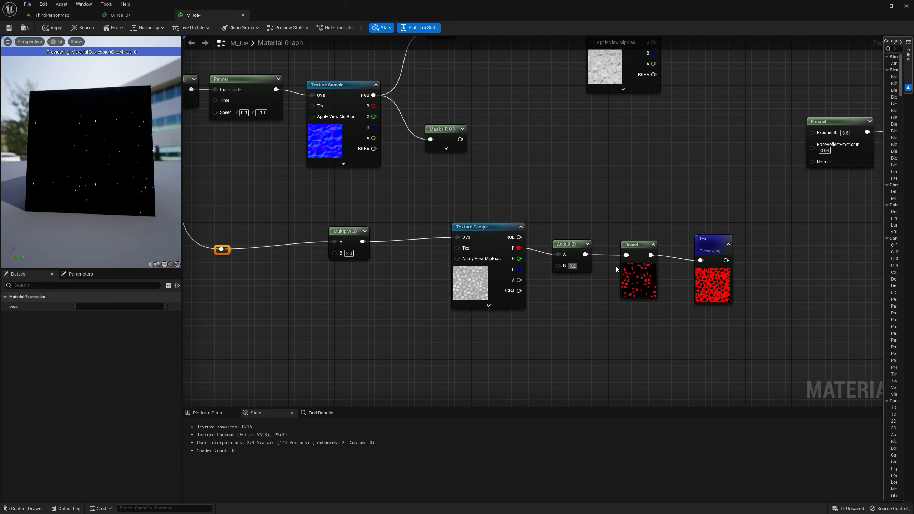
key(Return)
text(0.15)
key(Return)
scroll(90, 144, up, 3)
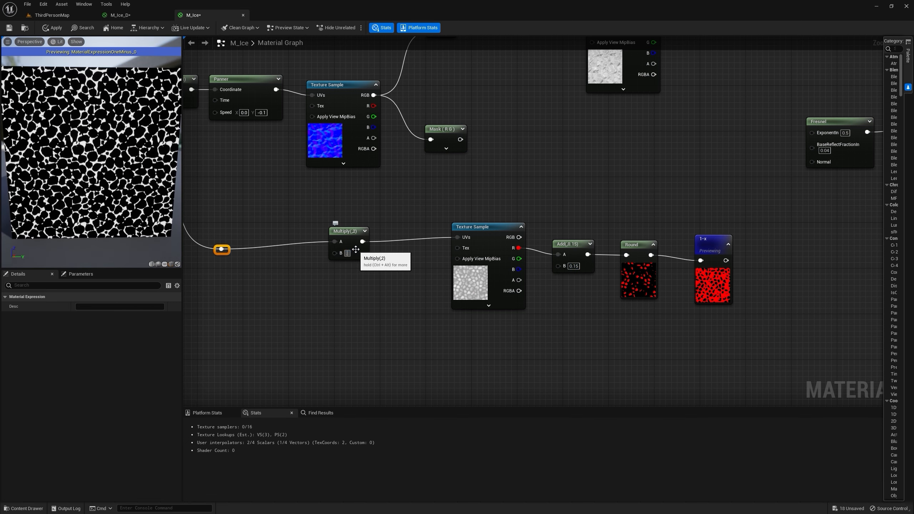
Step: Scale the pebble tiling by trying 0.5 and settling on 0.8 for the B value of the UV Multiply node
key(Return)
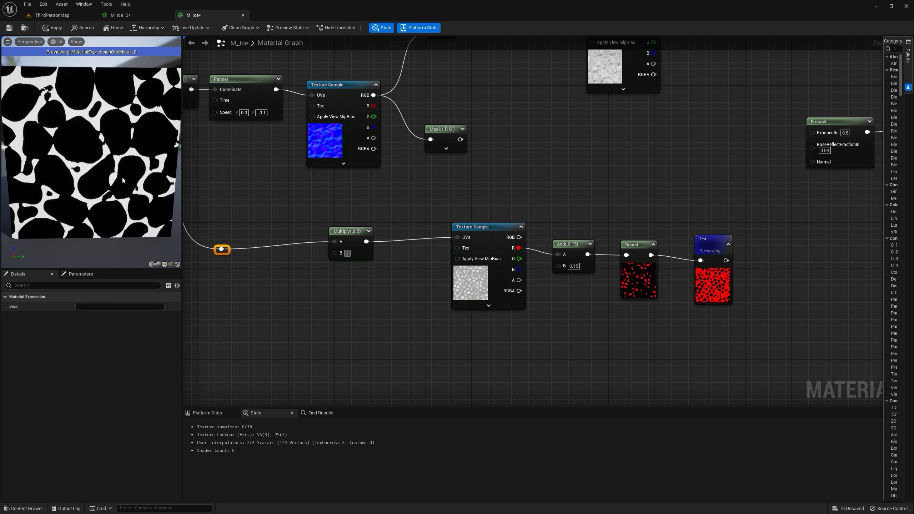
text(0.8)
key(Return)
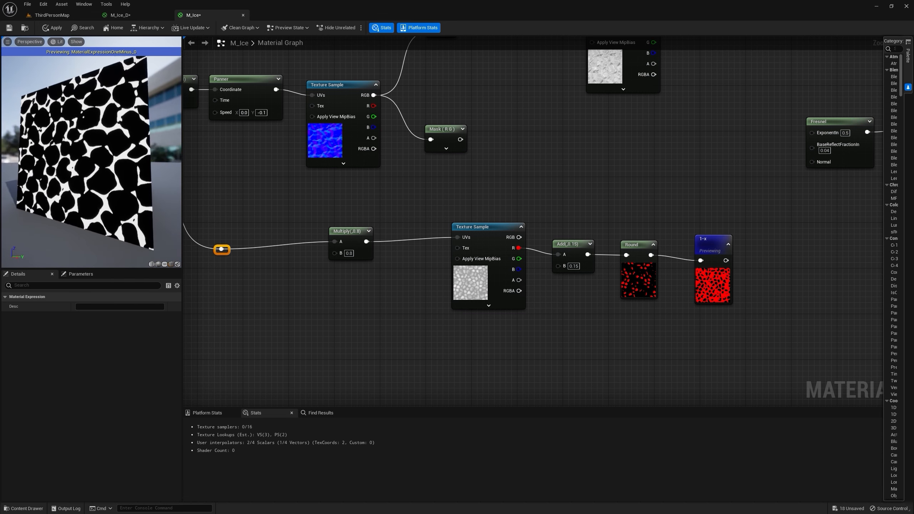
Step: Shift the pebble nodes and the Fresnel closer together, multiply the Fresnel by the 1-x output, and connect the product to Opacity
drag(757, 336, 438, 228)
right_drag(583, 198, 477, 232)
right_drag(669, 343, 534, 354)
drag(573, 168, 484, 167)
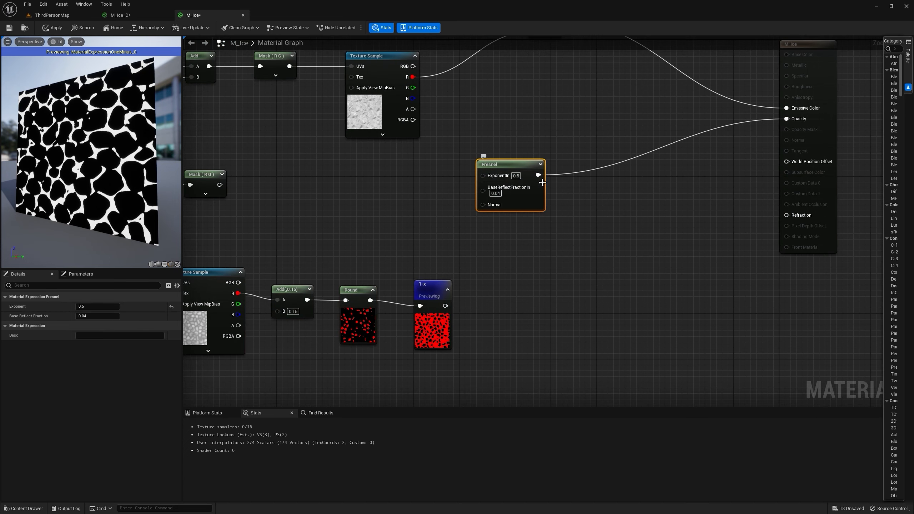
drag(570, 202, 568, 198)
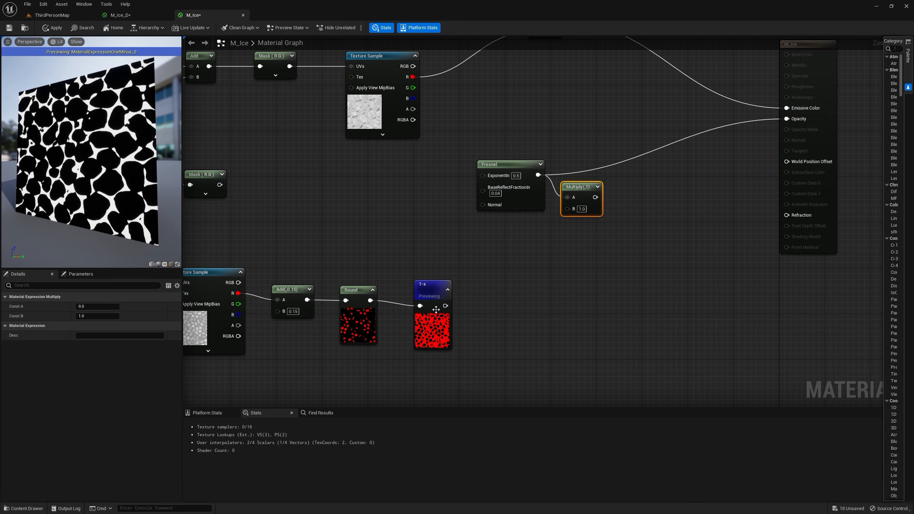
drag(445, 306, 787, 119)
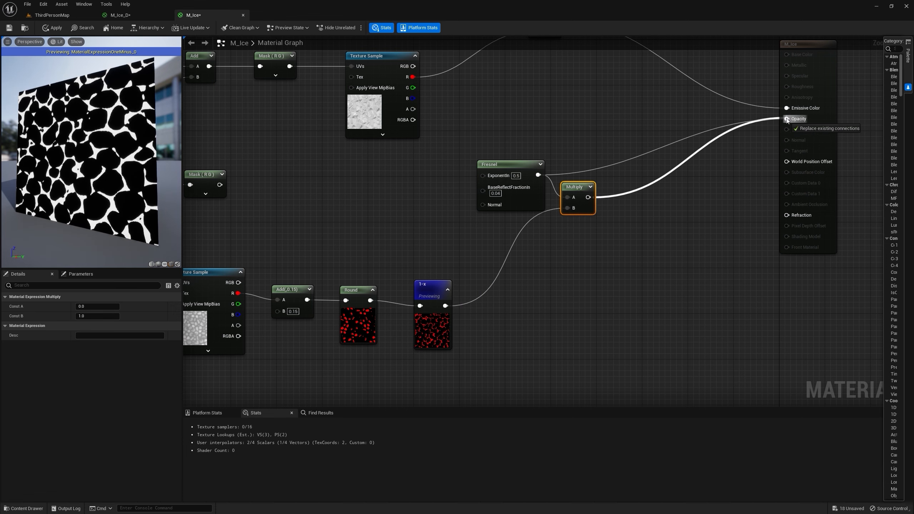
Step: Apply the M_Ice changes, check the pebble-masked overlay on the Manny character in ThirdPersonMap, and return to the M_Ice graph
click(54, 29)
click(56, 16)
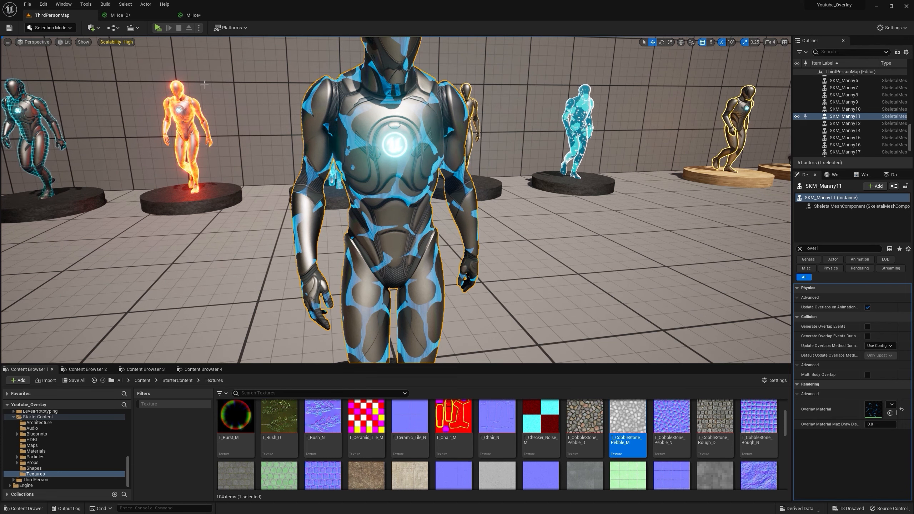
click(194, 15)
Step: Make room before the Opacity Multiply and place an Add node there with the Fresnel output feeding its A input
drag(544, 185, 602, 175)
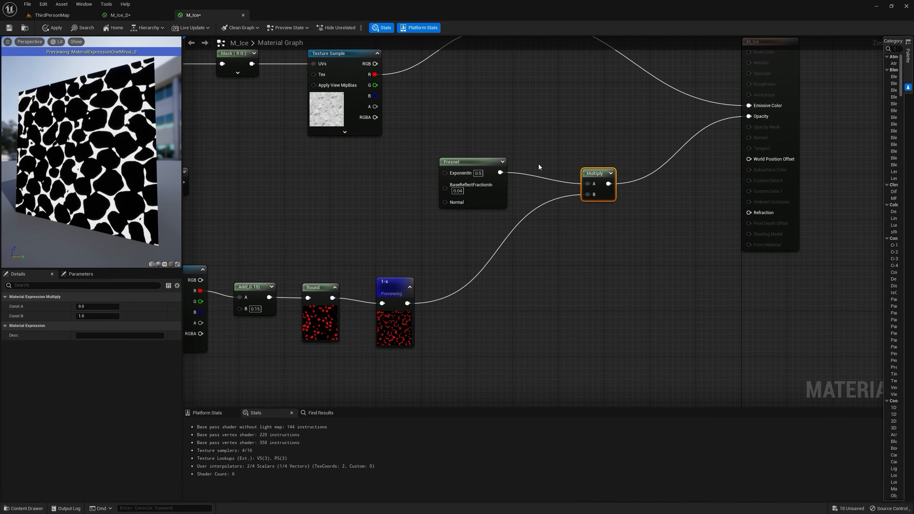
click(539, 165)
drag(501, 172, 544, 180)
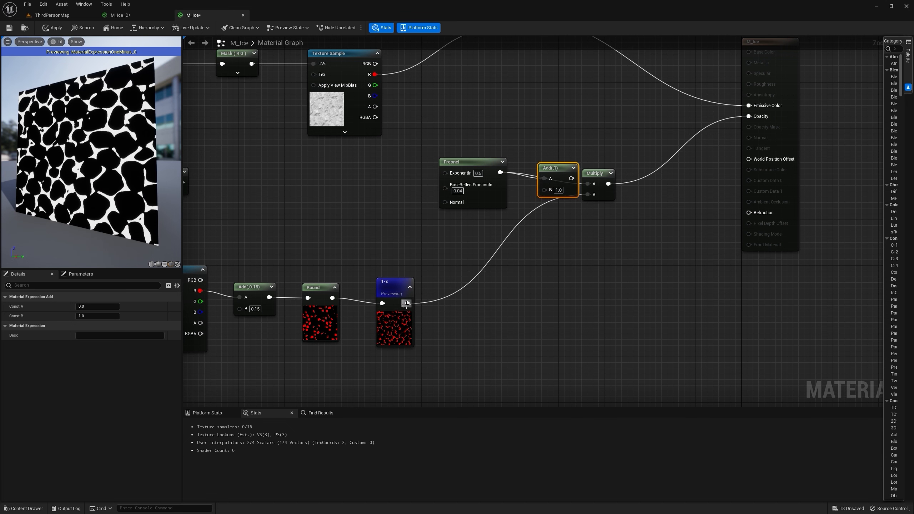
Step: Add the inverted cell mask to the Fresnel and feed the Add node into Opacity in place of the Multiply
drag(408, 304, 551, 191)
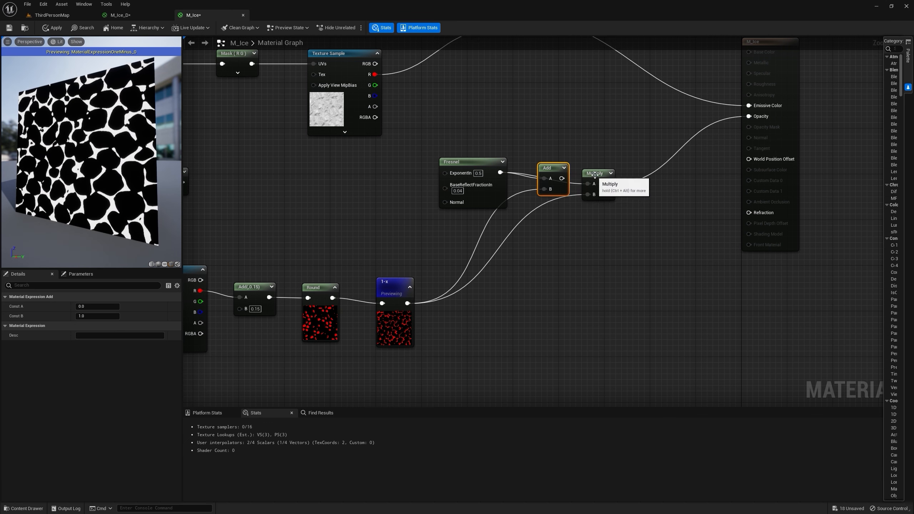
drag(600, 173, 616, 213)
drag(562, 179, 743, 118)
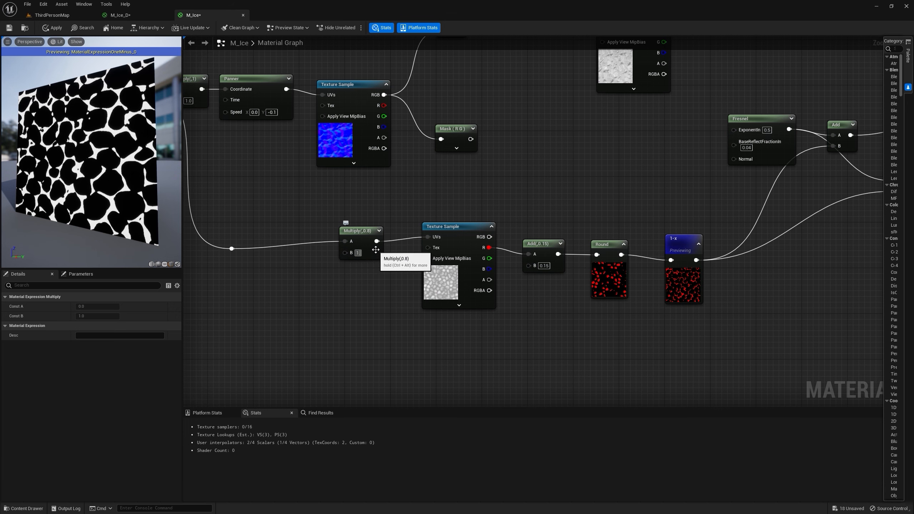
Step: Set the Multiply driving the cobblestone Texture Sample's UVs to 1.5 and apply the material
text(.5)
key(Return)
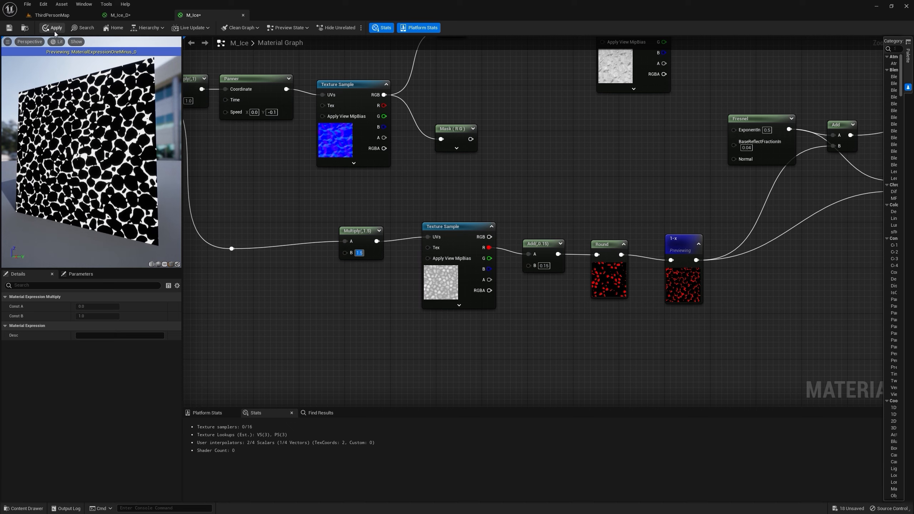
click(60, 32)
Step: Examine the ice overlay on the central mannequin in the ThirdPersonMap level from different distances and angles
click(54, 16)
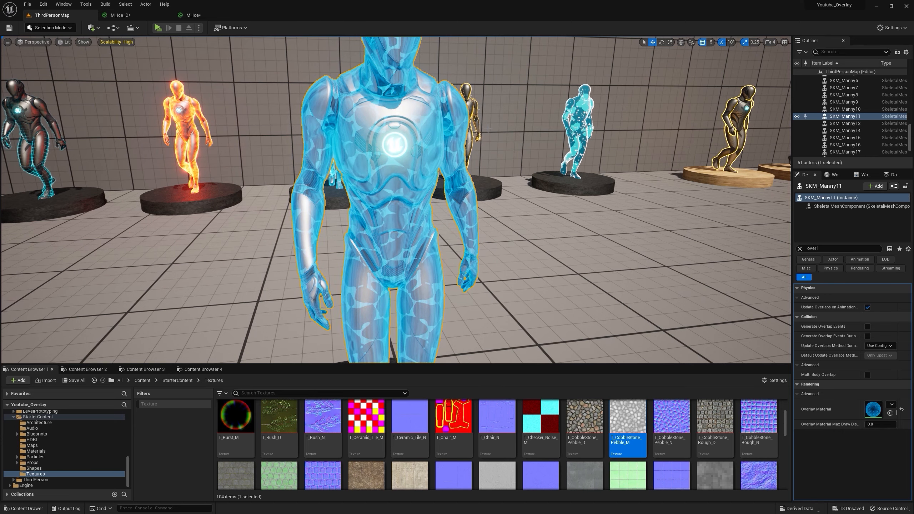
right_drag(513, 144, 381, 182)
key(d)
key(a)
key(d)
key(s)
key(a)
key(w)
key(d)
key(w)
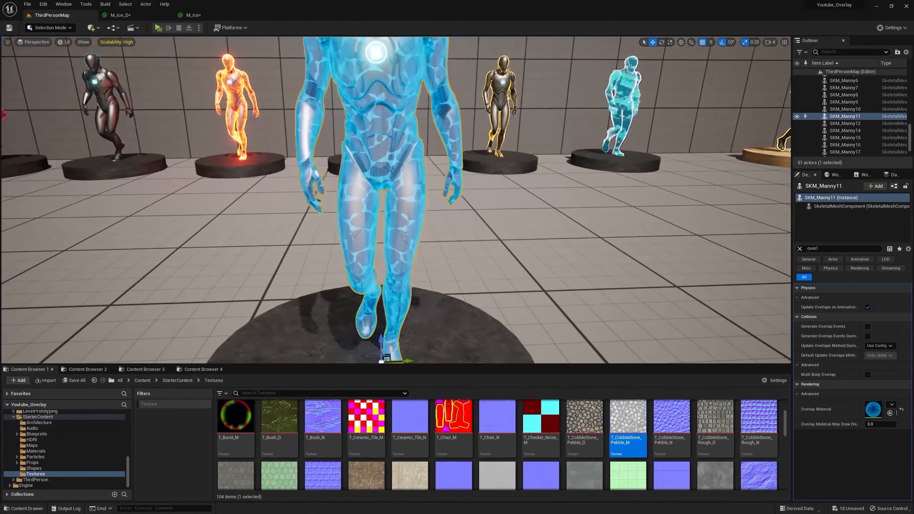
key(s)
right_drag(184, 67, 184, 67)
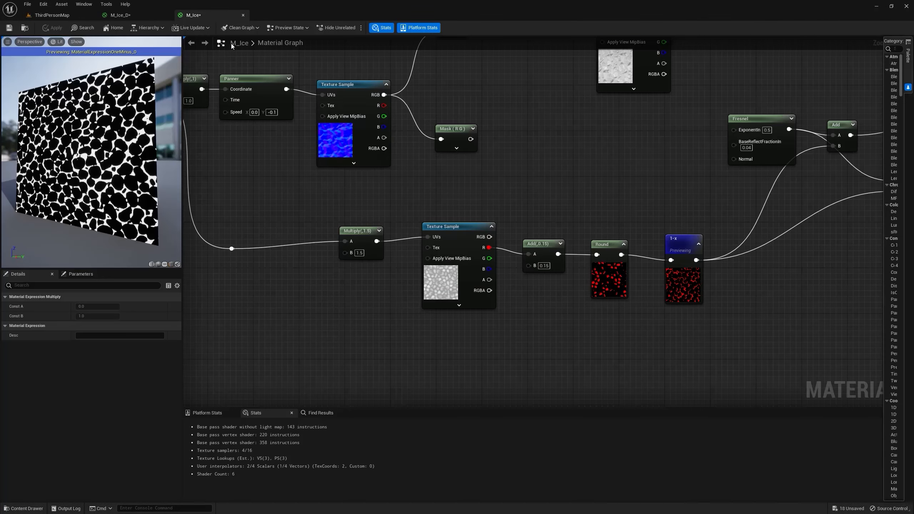
Step: Delete the unused Multiply node next to the Fresnel's Add node in the M_Ice graph
scroll(525, 192, down, 2)
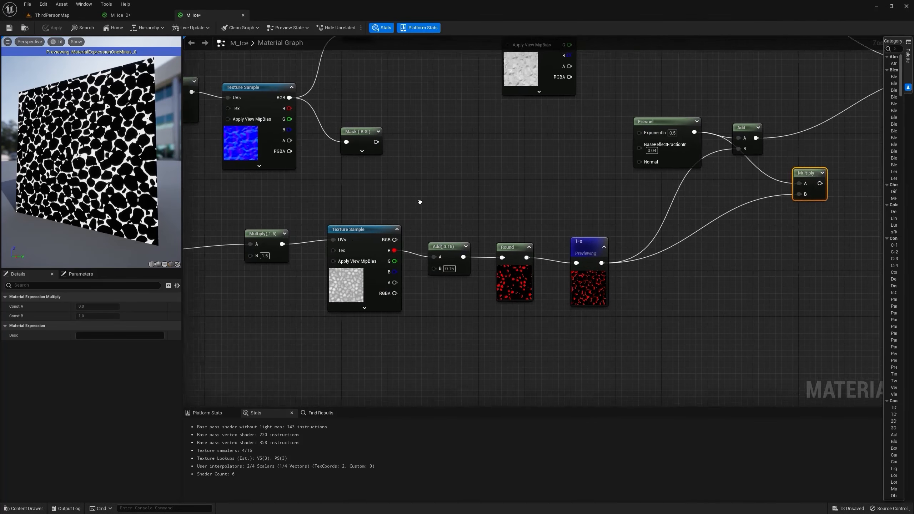
click(692, 176)
key(Delete)
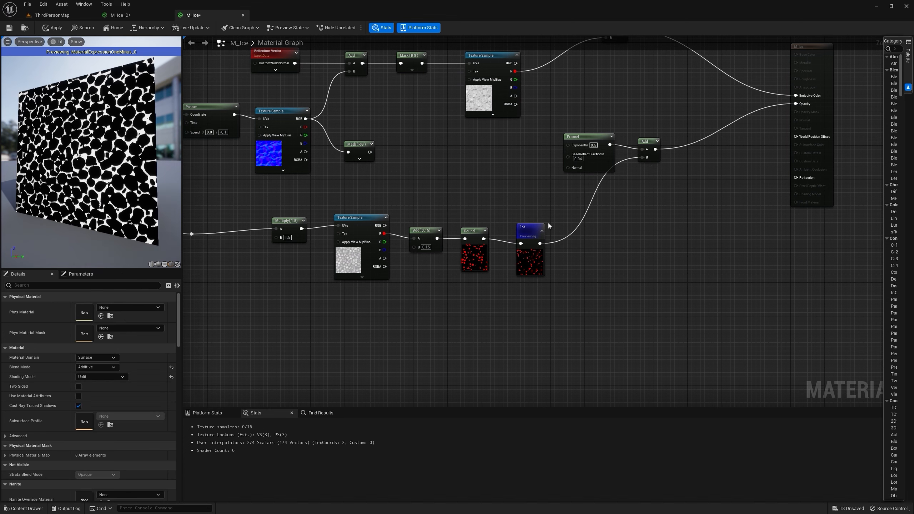
Step: Shift the cell-mask chain, from the 1.5 Multiply through the 1-x node, closer to the output to make room before it
drag(470, 233, 419, 219)
scroll(377, 181, up, 2)
right_drag(376, 182, 511, 208)
drag(368, 267, 372, 261)
drag(373, 261, 528, 268)
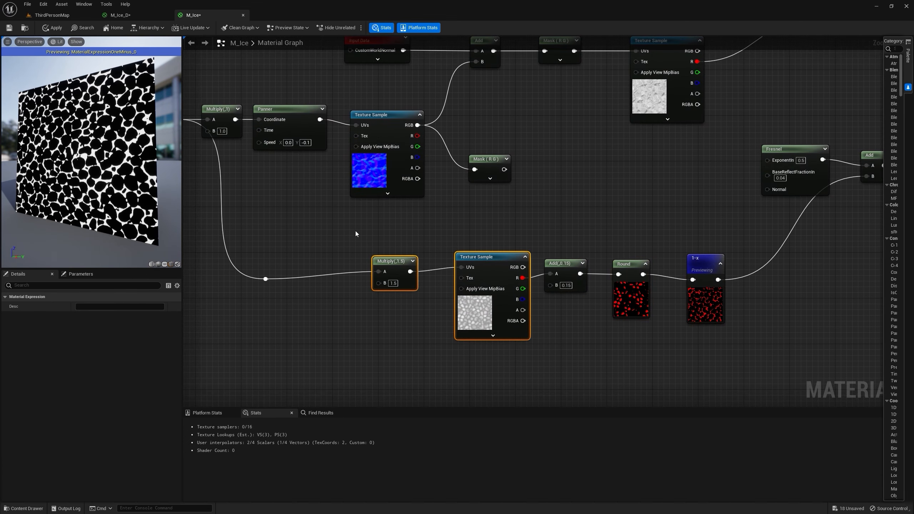
drag(354, 229, 784, 324)
drag(493, 264, 618, 263)
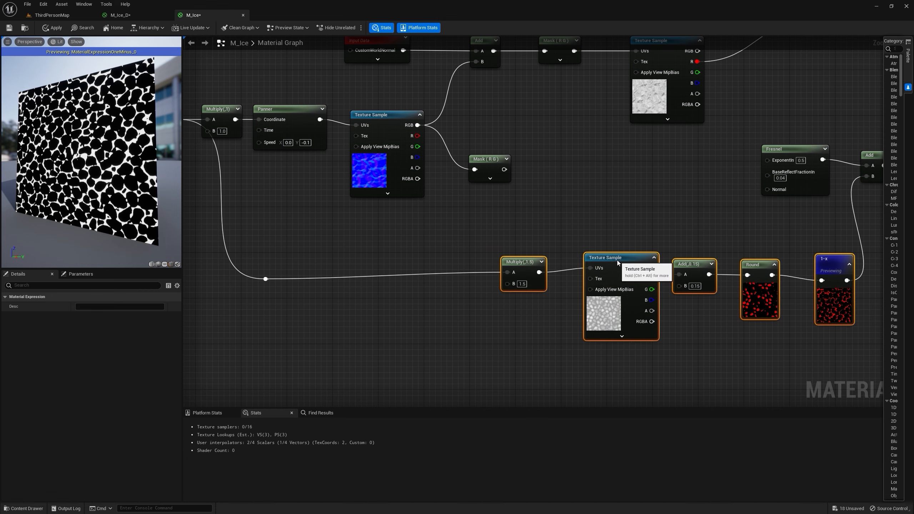
right_drag(545, 267, 620, 255)
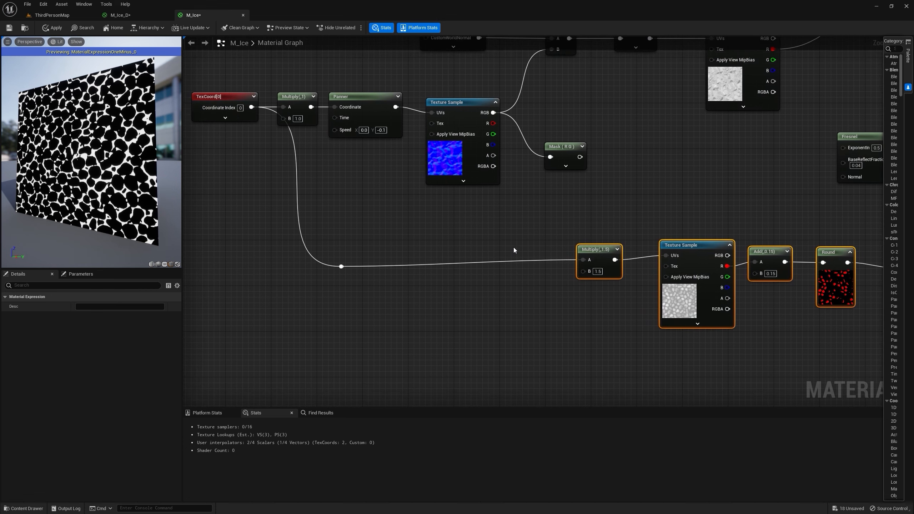
Step: Insert an Add node before the 1.5 Multiply, combining the rerouted TexCoord with the RG mask of the panned normal texture
click(515, 248)
drag(345, 267, 342, 266)
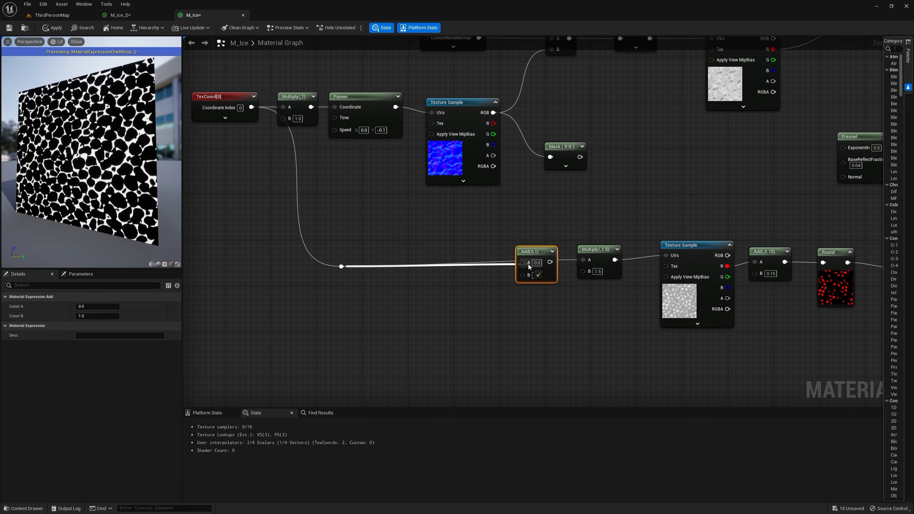
drag(568, 152, 545, 155)
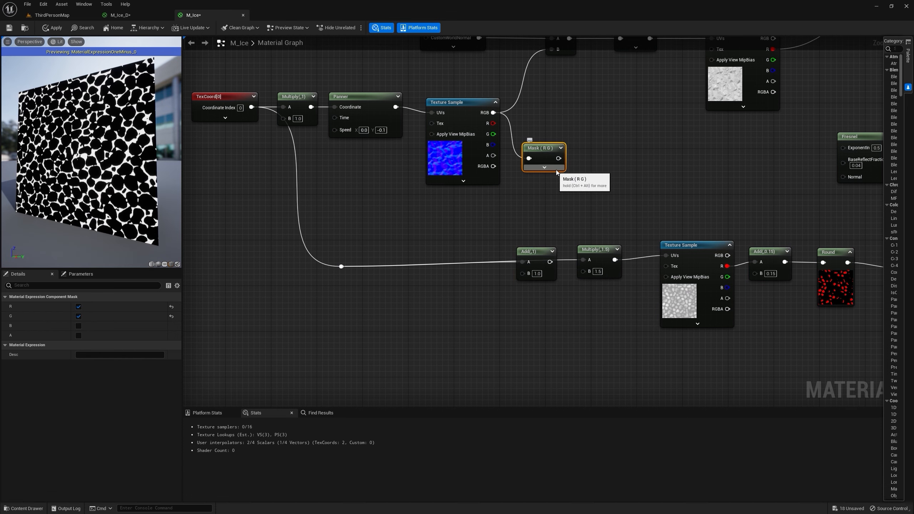
right_drag(335, 131, 446, 180)
drag(266, 127, 693, 309)
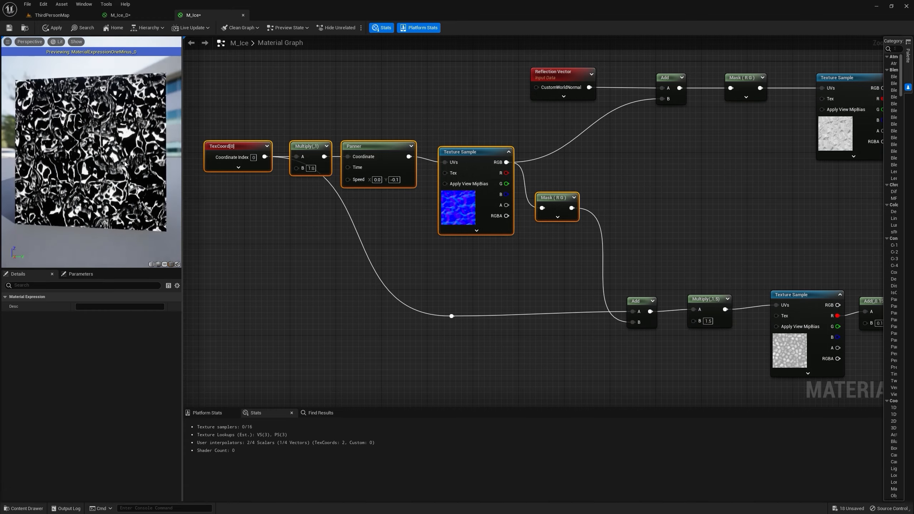
drag(104, 149, 100, 168)
scroll(103, 175, up, 5)
scroll(100, 167, down, 4)
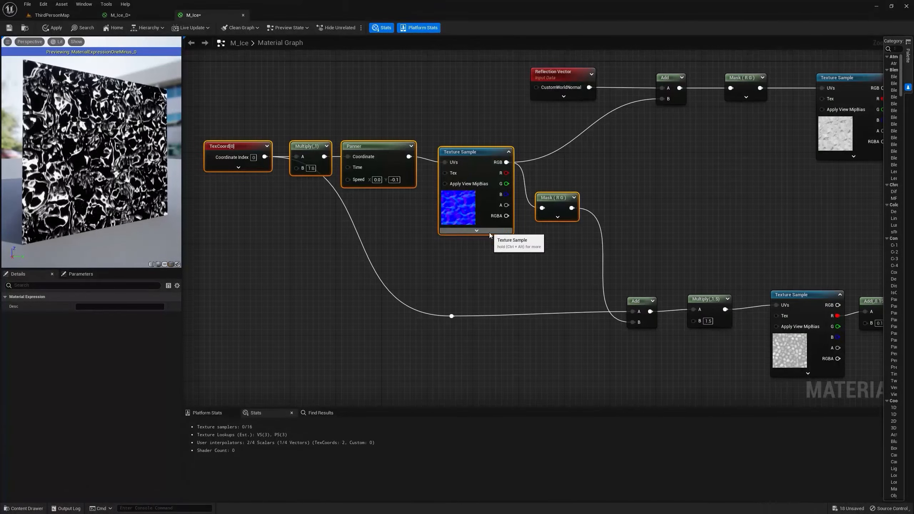
Step: Insert a Multiply node between the RG mask and the B input of the new Add node
click(581, 220)
key(m)
click(586, 215)
drag(572, 207, 630, 323)
click(617, 267)
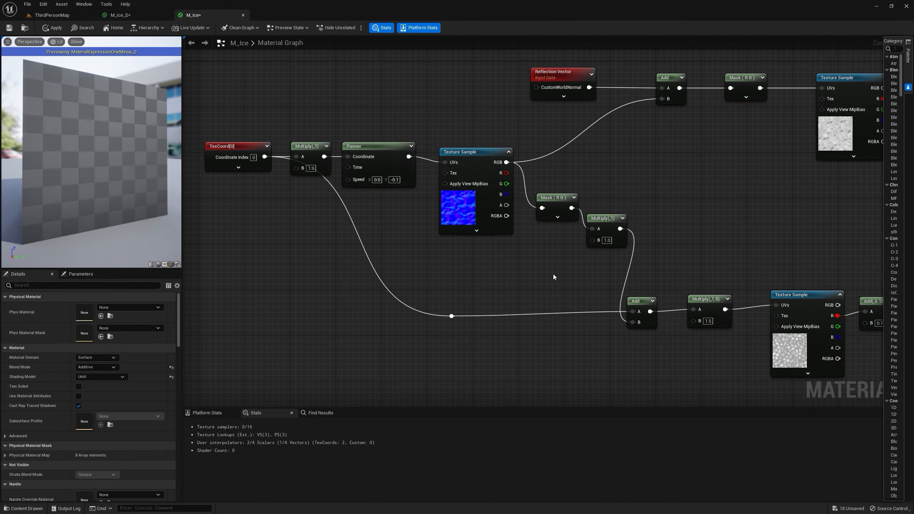
Step: Create a scalar parameter named Distortion Amount and connect it to the B input of the new Multiply
click(536, 254)
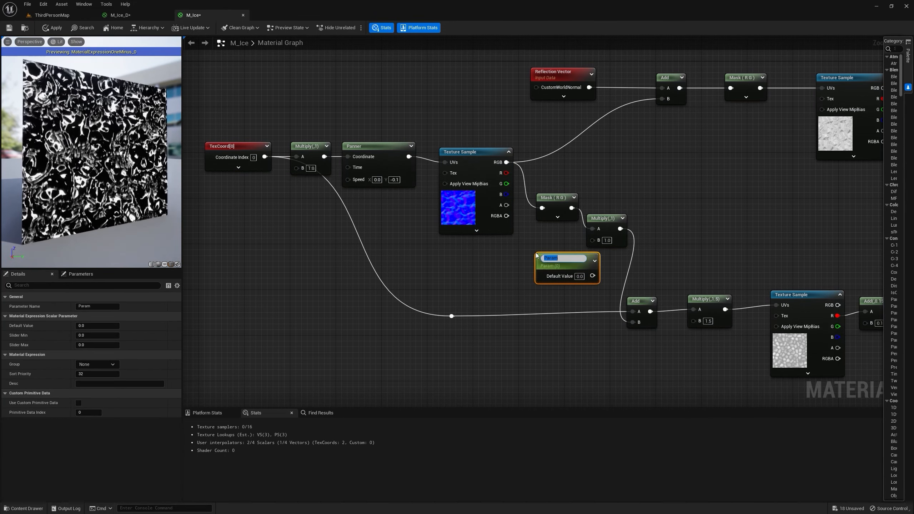
text(Distortion A)
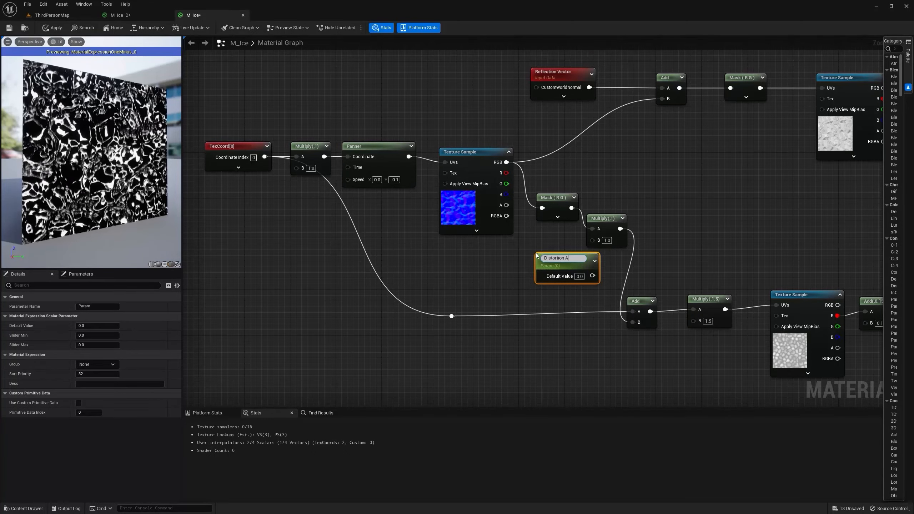
text(mount)
key(Return)
drag(567, 262, 592, 240)
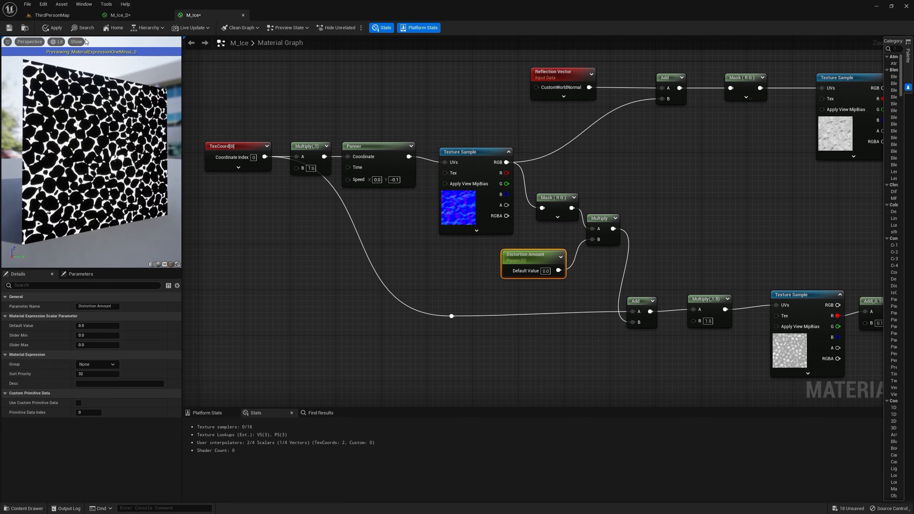
Step: Open the M_Ice_Inst material instance from YT_Tutorial as a floating window over the ThirdPersonMap level
click(50, 18)
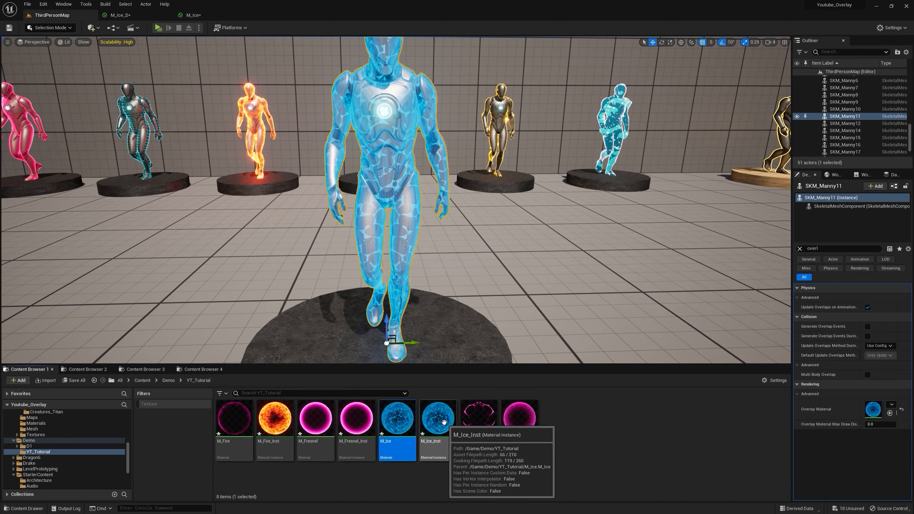
double_click(446, 426)
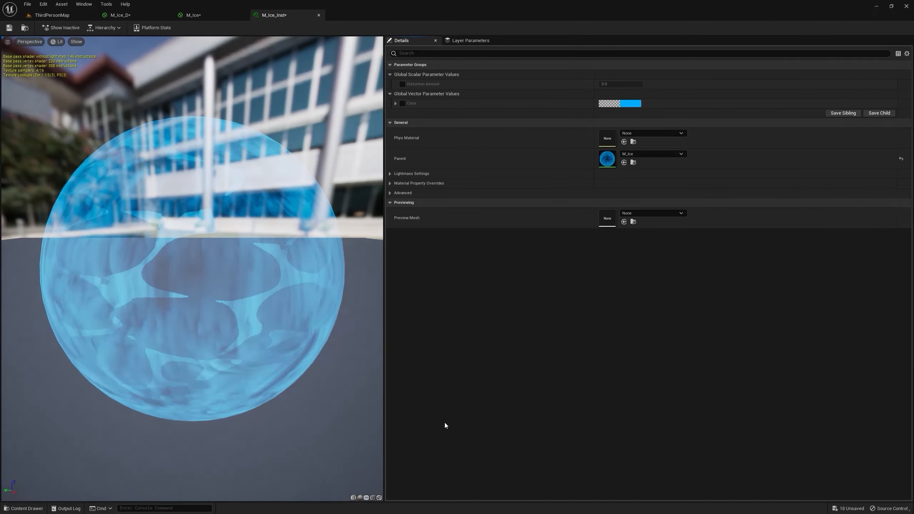
drag(274, 15, 450, 285)
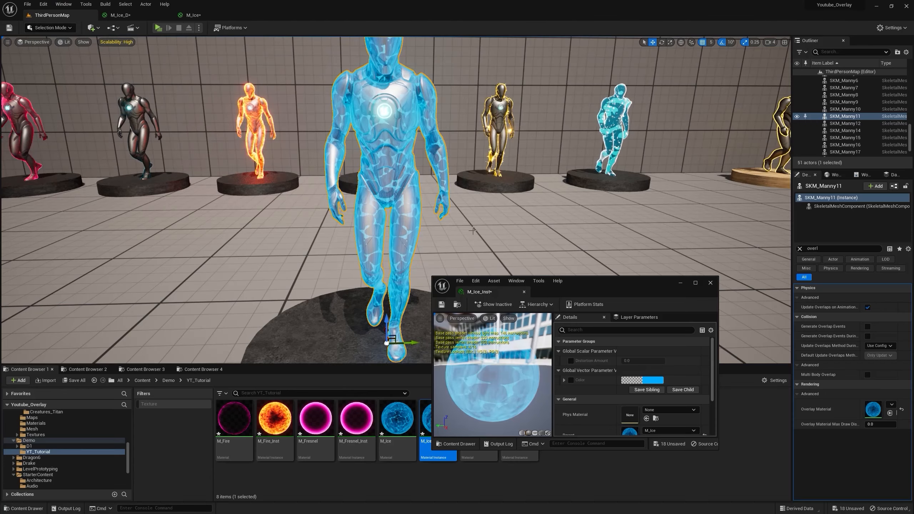
Step: Override the instance's Distortion Amount with 0.672 and its Color with a lighter cyan, checking the result on the mannequin
click(571, 360)
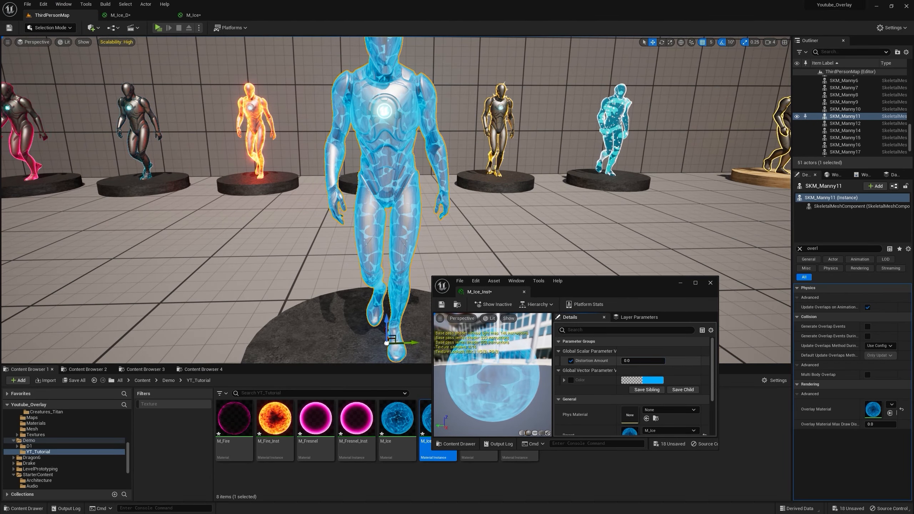
drag(634, 360, 446, 232)
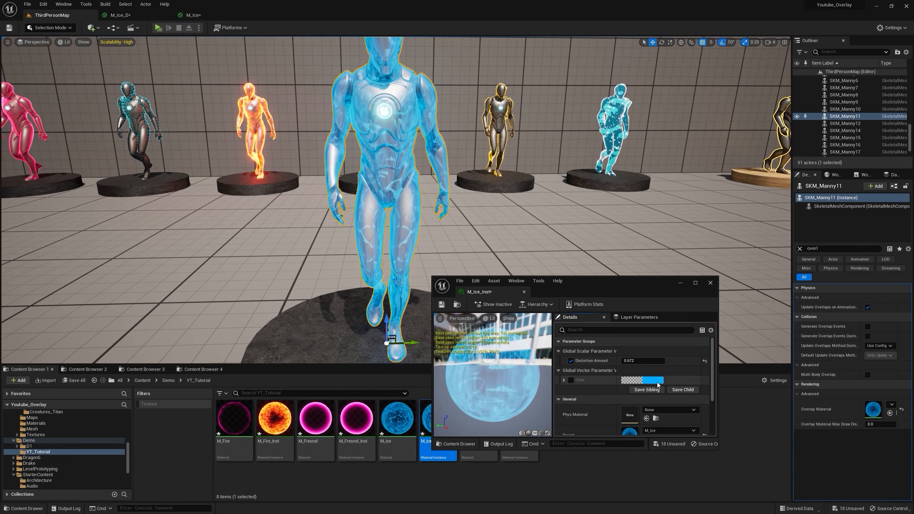
click(571, 380)
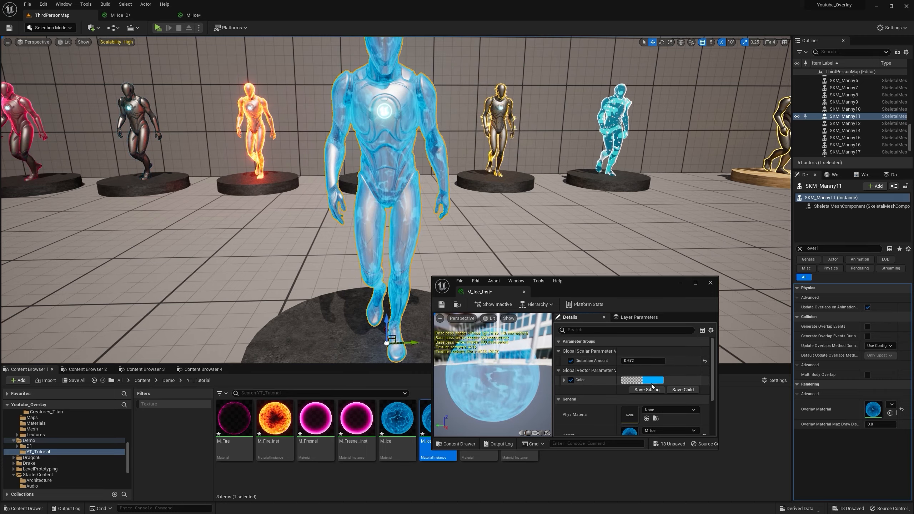
click(647, 380)
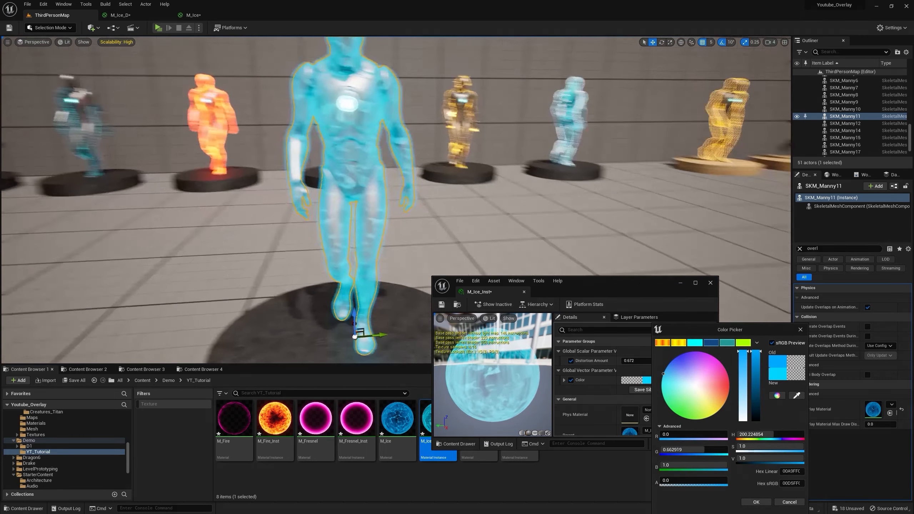
right_drag(396, 201, 369, 182)
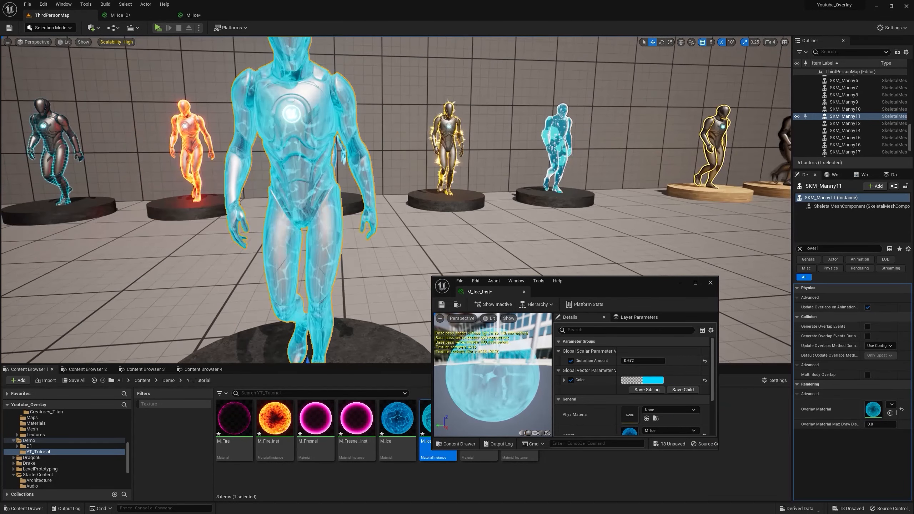
right_drag(360, 202, 365, 211)
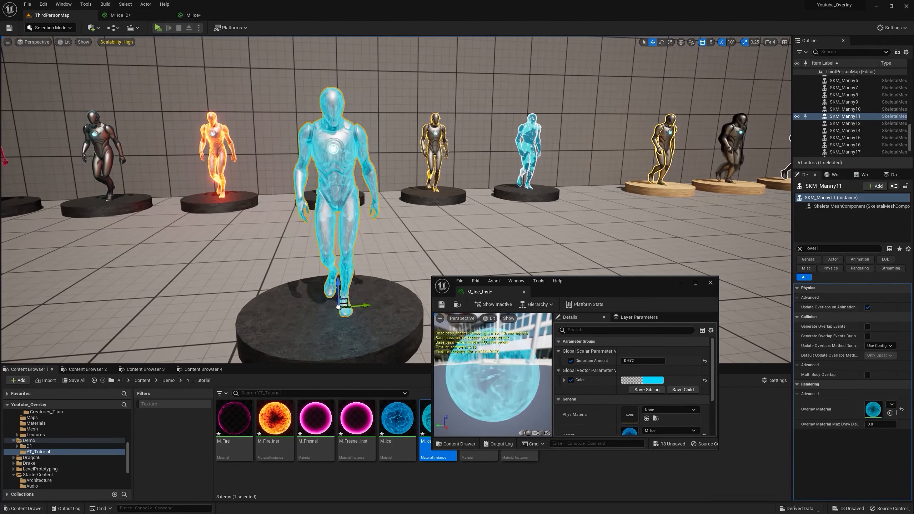
Step: Return to the M_Ice graph, move the instance window out of the way, and place the material output node farther from the Add node
click(193, 14)
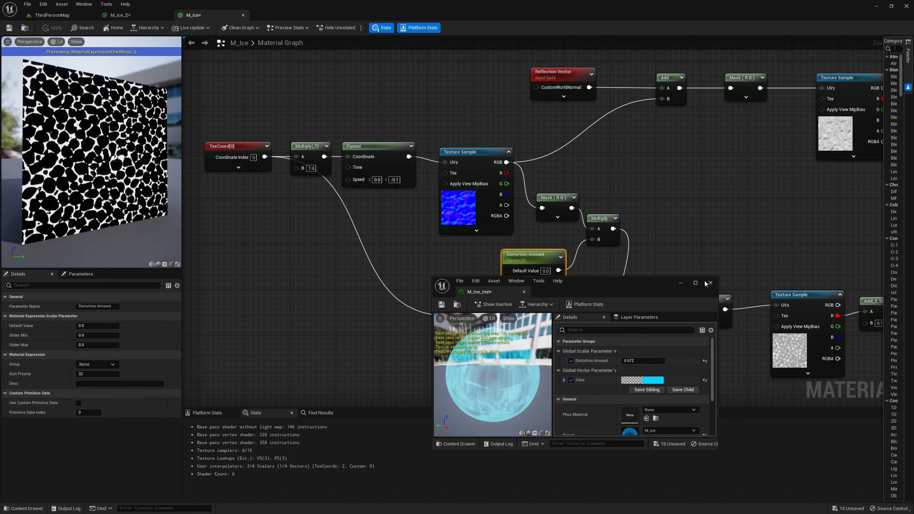
drag(631, 293, 819, 359)
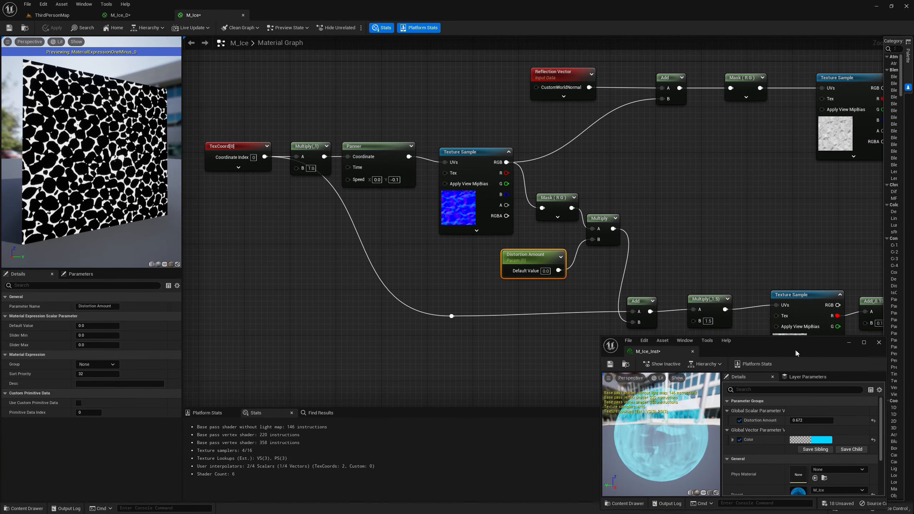
right_drag(810, 234, 432, 203)
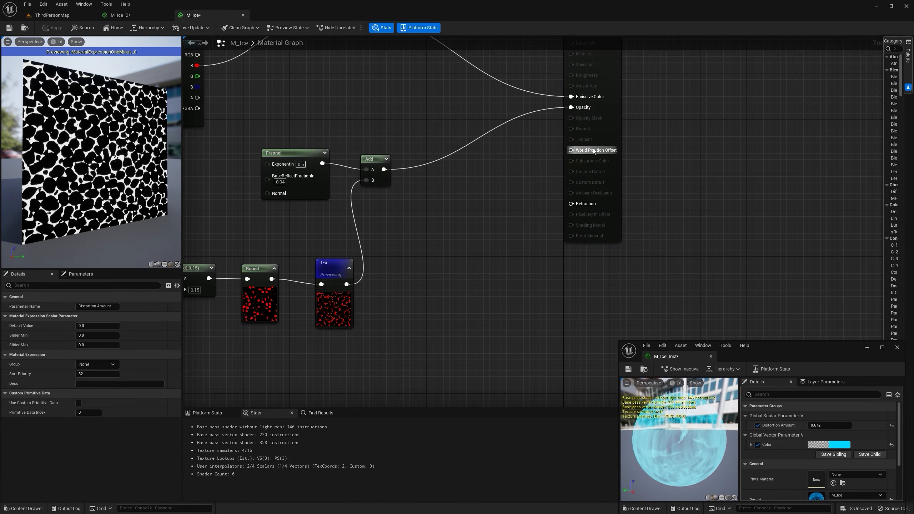
drag(613, 125, 710, 123)
right_drag(475, 260, 519, 249)
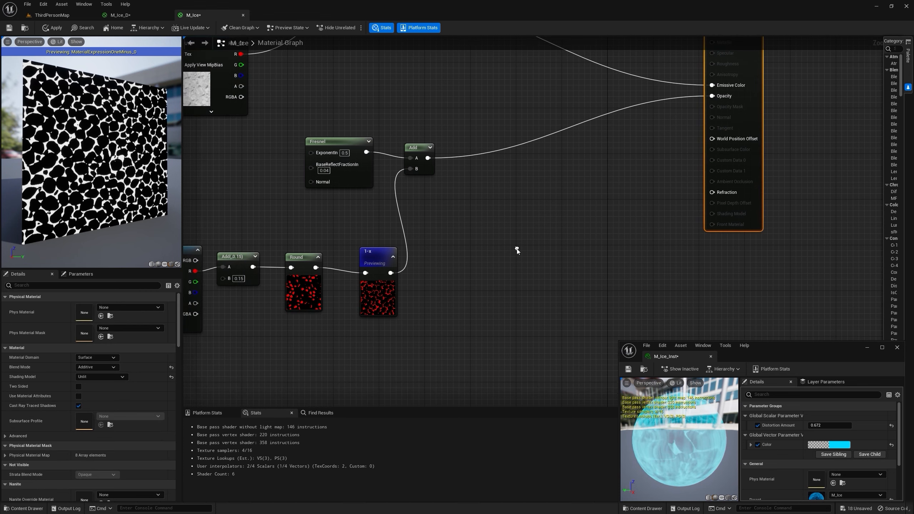
Step: Add a VertexNormalWS node to the empty area below the material output connections
right_click(506, 251)
text(verte)
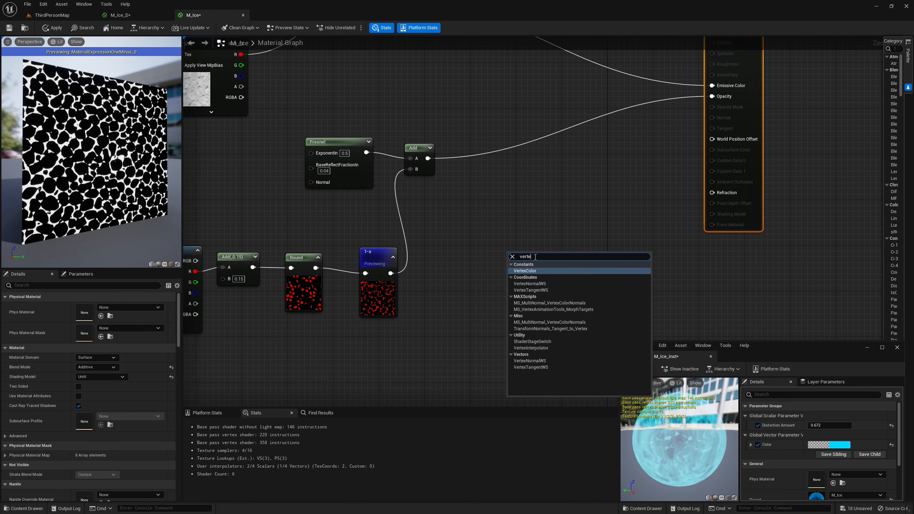
click(551, 283)
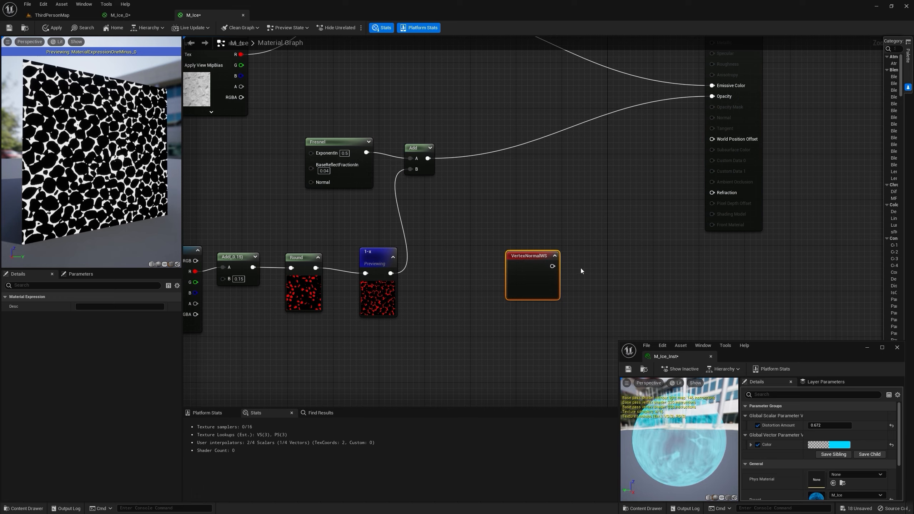
right_drag(566, 265, 511, 255)
Step: Connect a new Constant of 1 to the material's Opacity input and the VertexNormalWS node to Emissive Color
right_drag(556, 186, 507, 255)
click(515, 196)
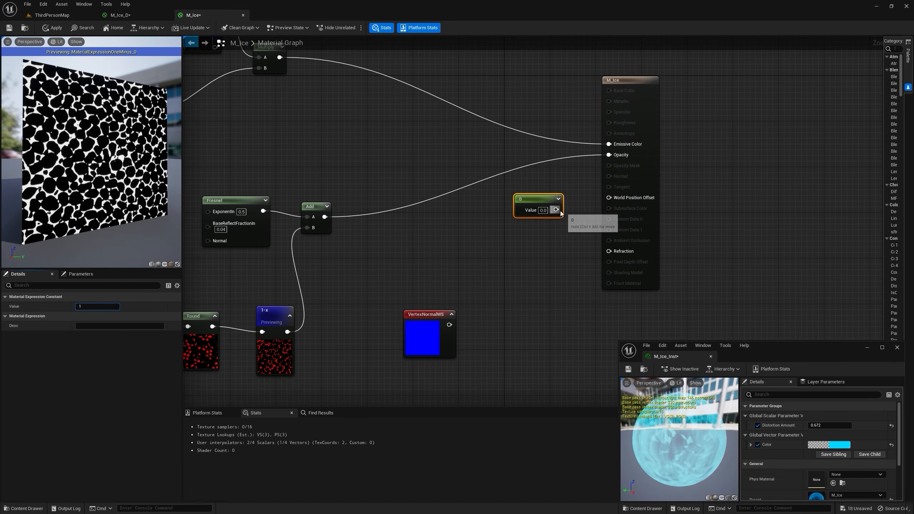
text(1)
drag(556, 210, 609, 155)
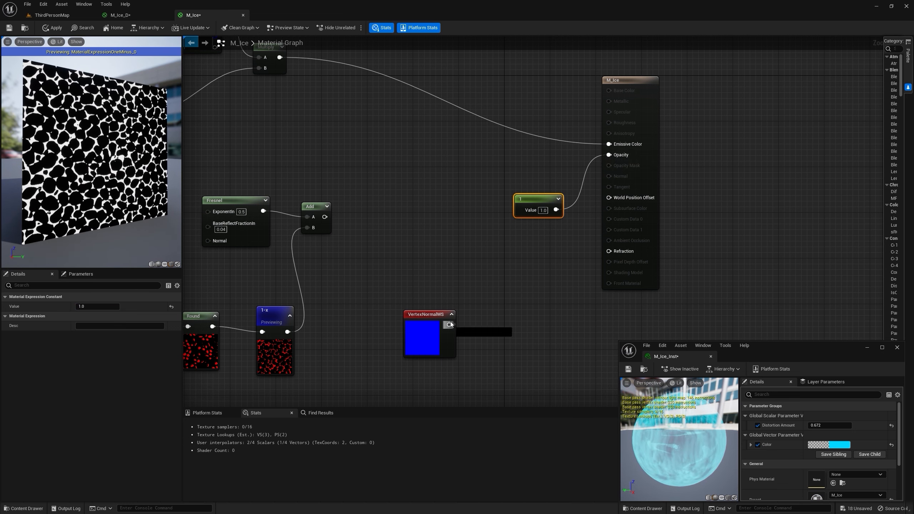
drag(450, 324, 609, 144)
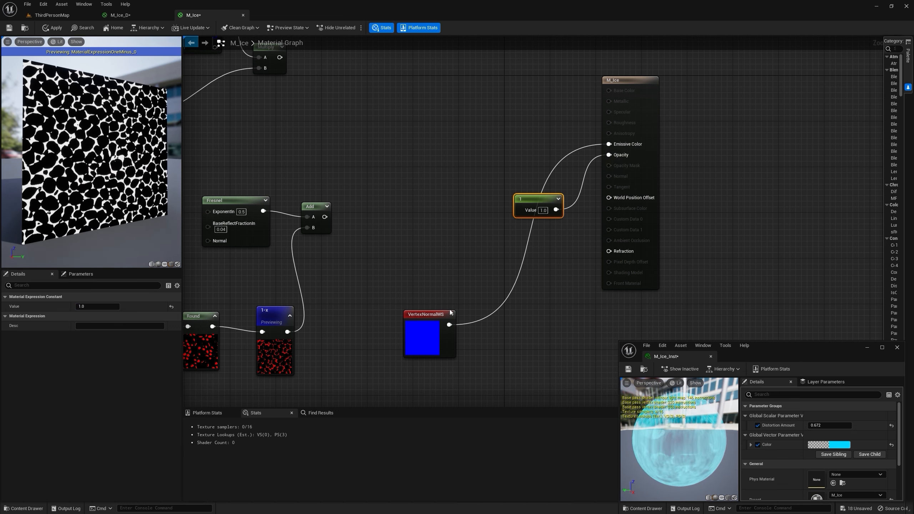
Step: Stop previewing the 1-x node and display the material on a sphere in the preview viewport
right_drag(289, 289, 461, 259)
right_click(436, 288)
click(465, 305)
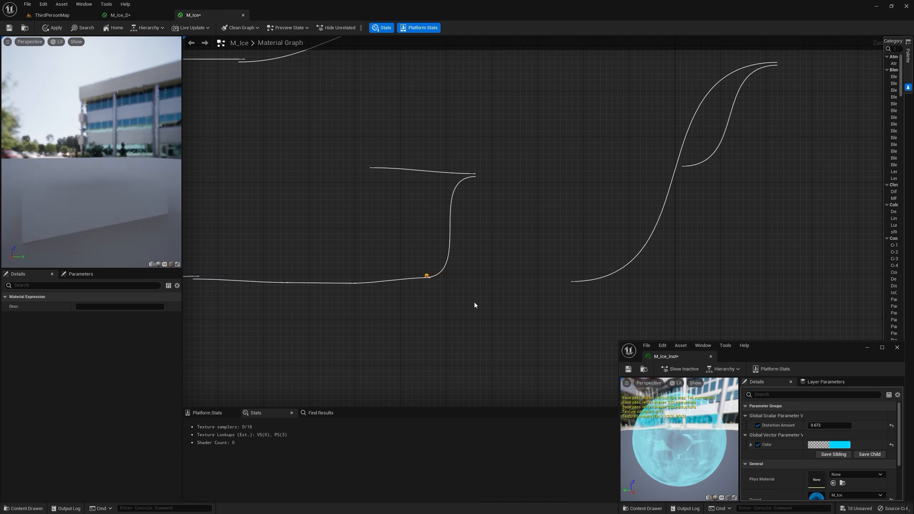
click(158, 265)
right_drag(792, 149, 730, 171)
drag(119, 151, 96, 176)
Step: Set the M_Ice material's Blend Mode to Translucent
click(757, 149)
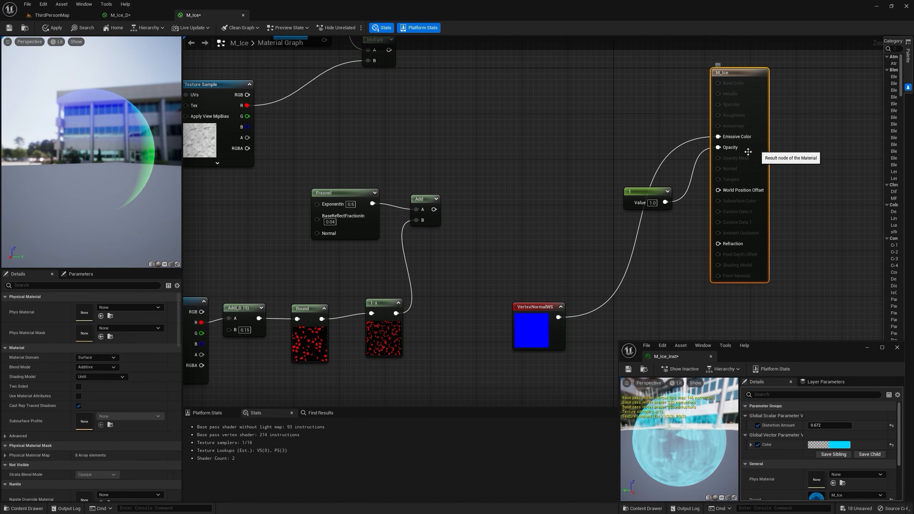
click(99, 368)
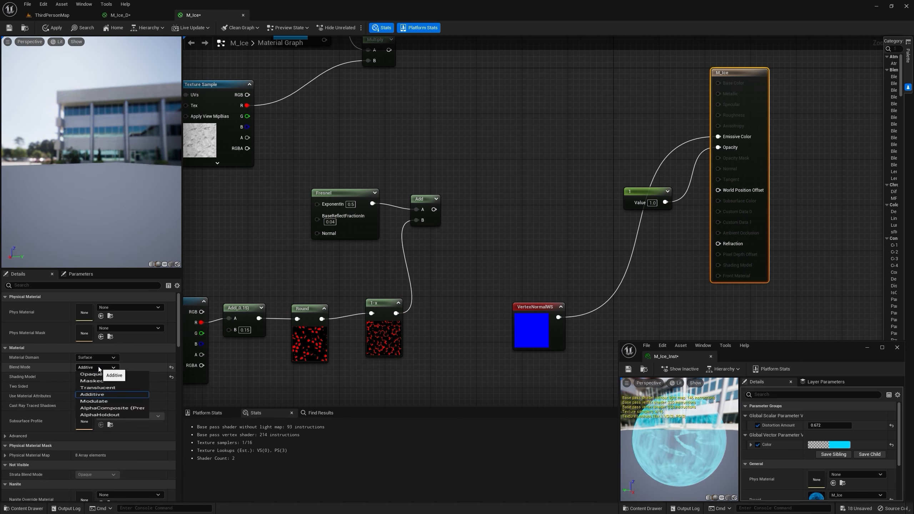
click(98, 387)
Step: Examine the vertex normal colors on a preview cube from the sides, above and underneath
mouse_move(152, 227)
mouse_down()
mouse_move(75, 224)
mouse_move(142, 224)
mouse_up()
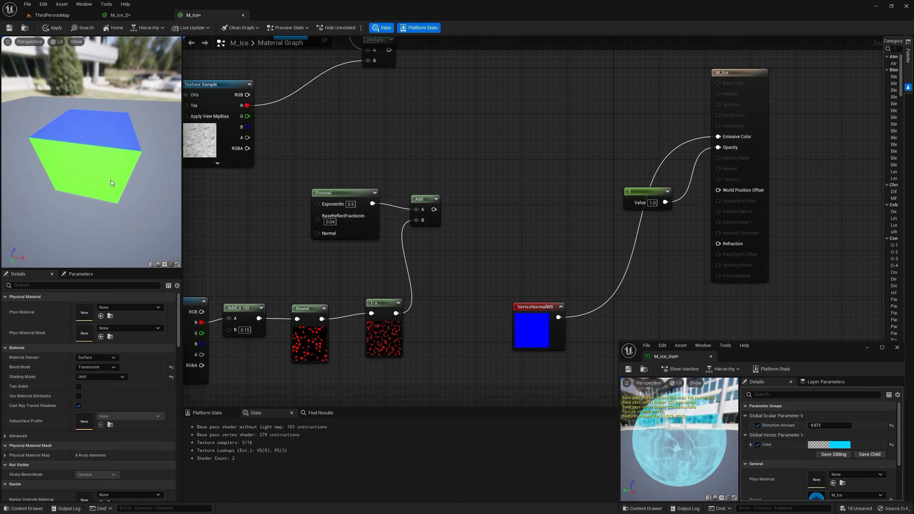
drag(111, 183, 18, 241)
drag(86, 115, 94, 141)
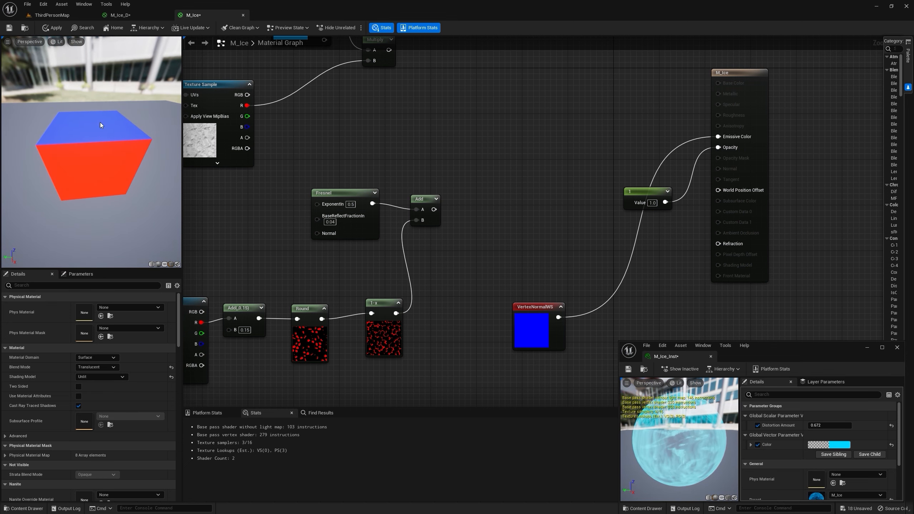
scroll(14, 255, up, 5)
scroll(14, 256, down, 4)
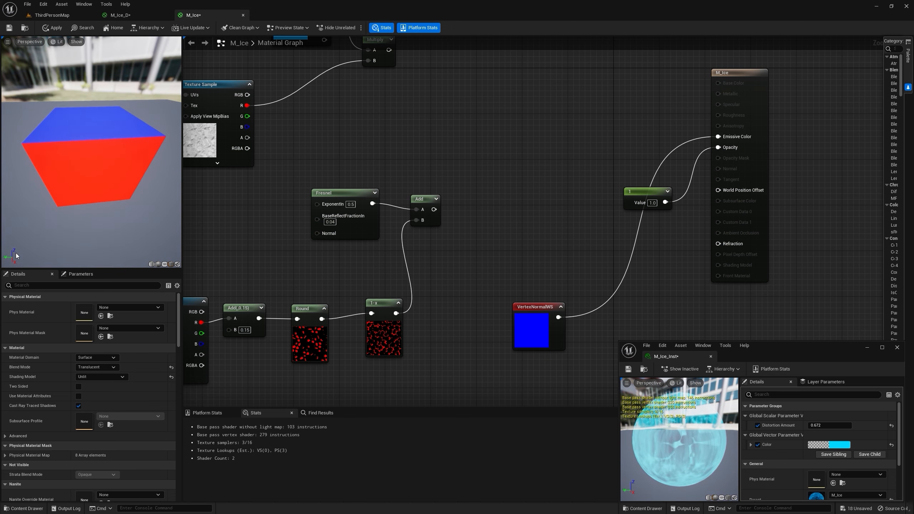
drag(72, 172, 82, 194)
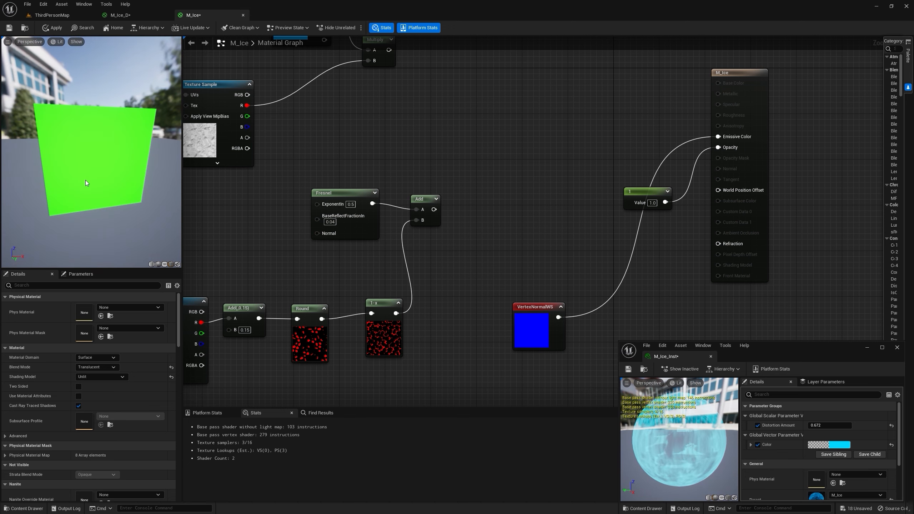
drag(22, 261, 125, 181)
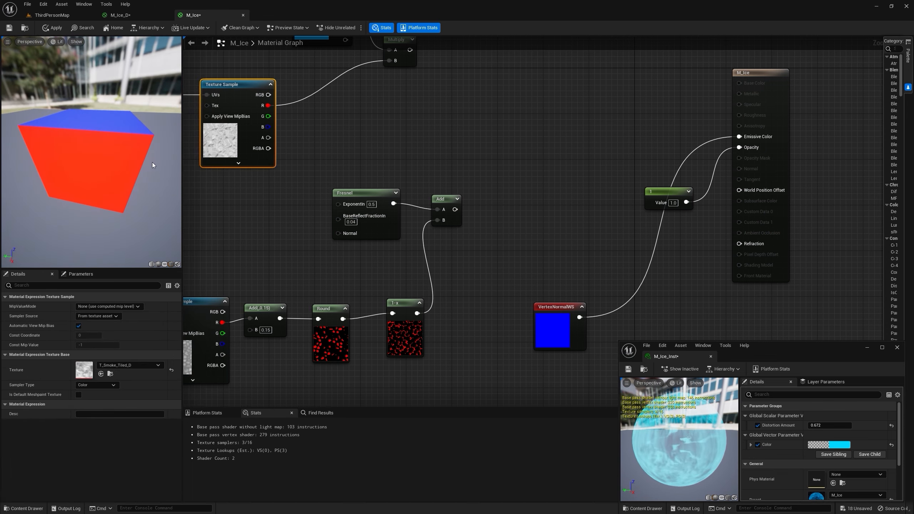
drag(153, 165, 123, 155)
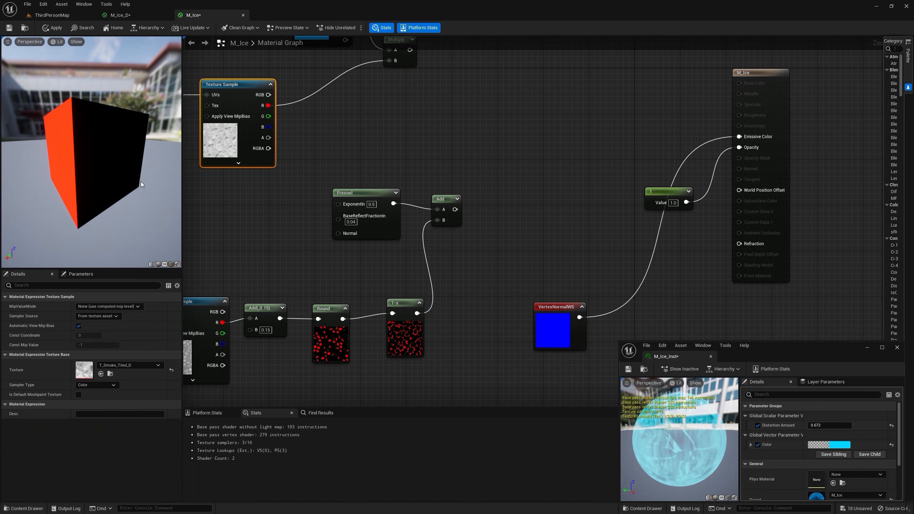
drag(141, 181, 132, 184)
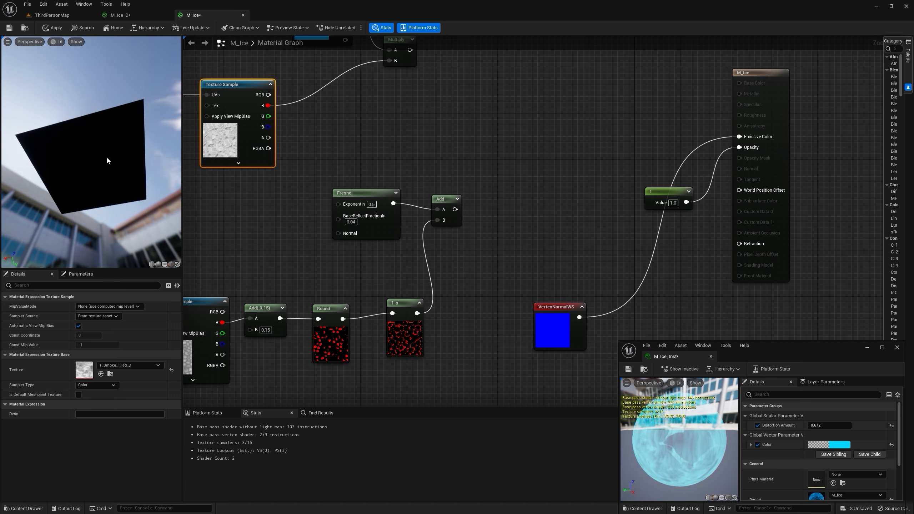
drag(109, 151, 115, 90)
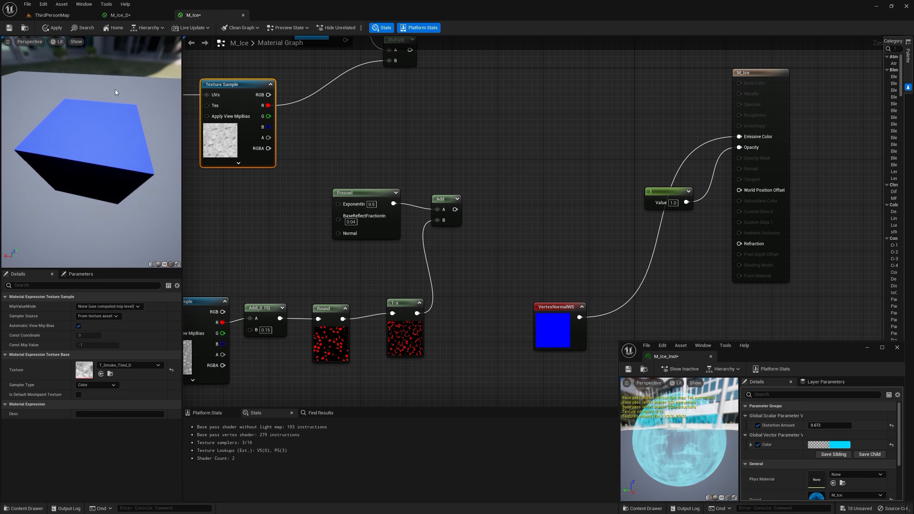
drag(99, 128, 112, 166)
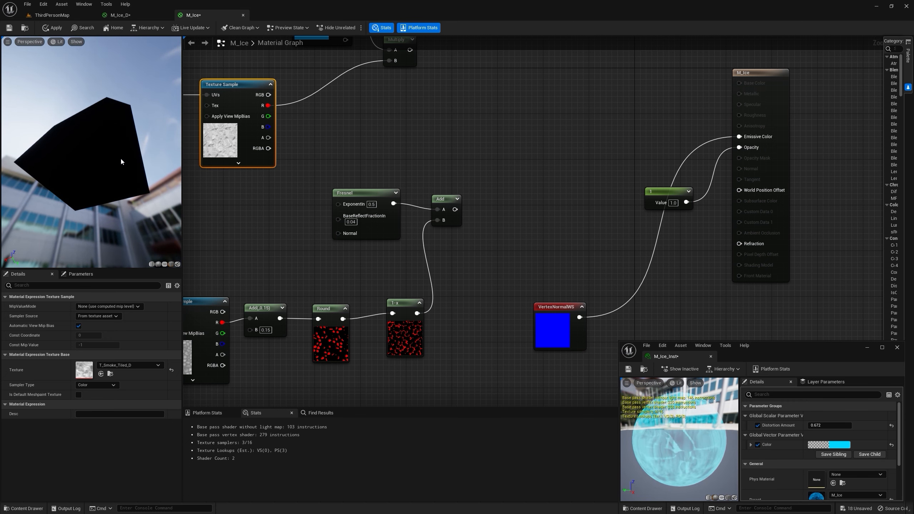
drag(127, 169, 103, 197)
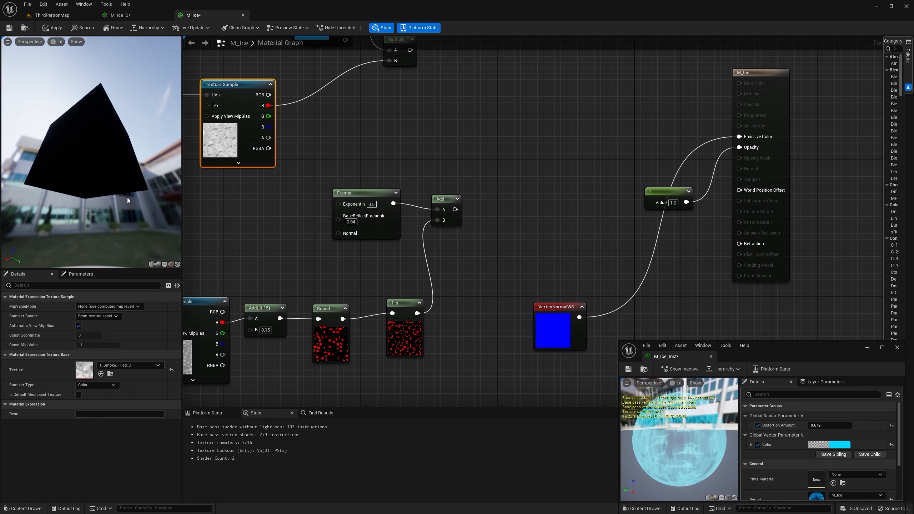
Step: Set the Blend Mode to Additive and reconnect the Add node to Opacity and the color Multiply to Emissive Color
right_drag(417, 190, 248, 144)
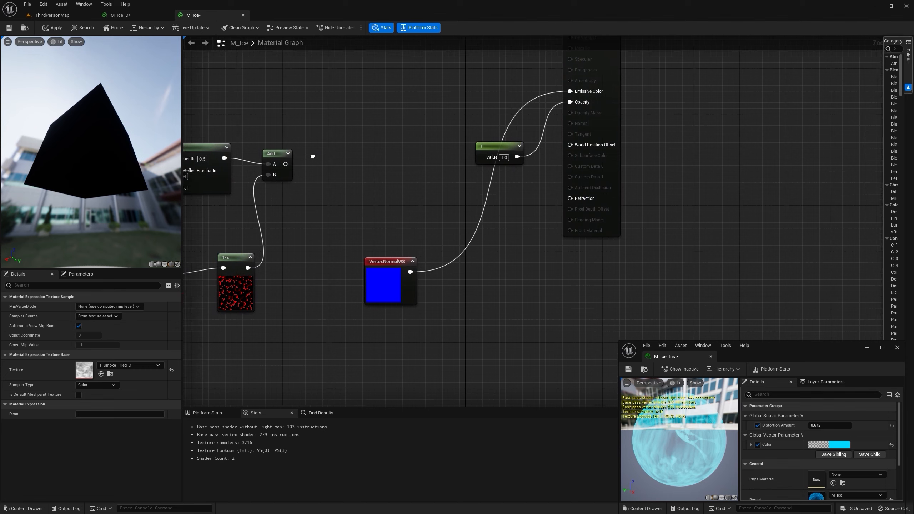
right_drag(367, 170, 386, 233)
click(619, 130)
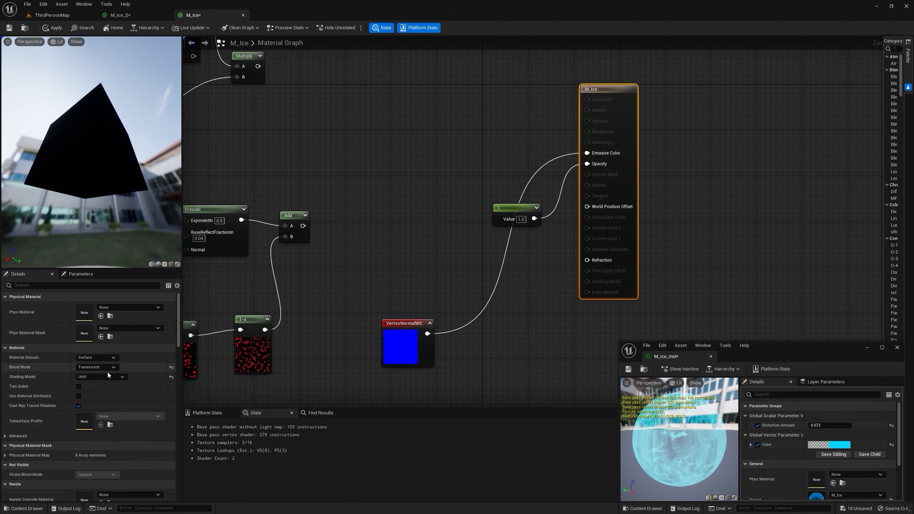
click(100, 367)
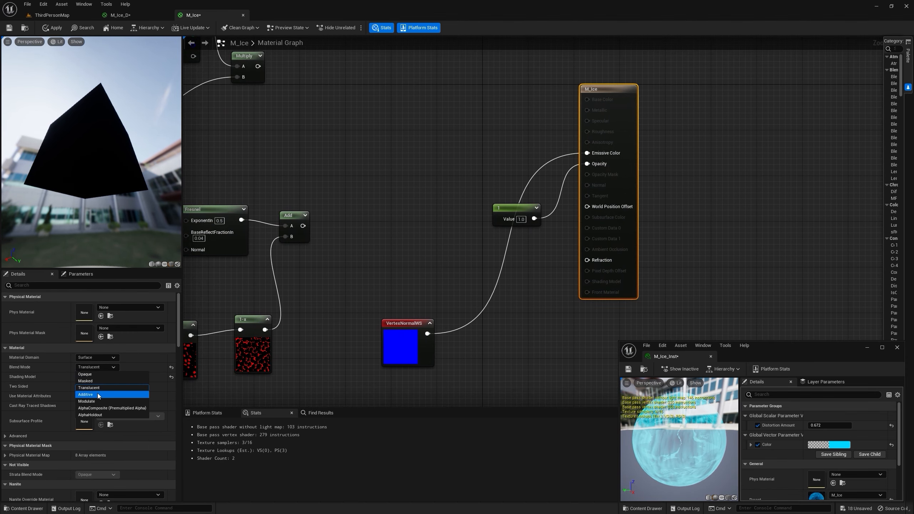
click(98, 395)
drag(303, 225, 587, 164)
right_drag(303, 97, 311, 130)
Step: Move the VertexNormalWS node below the 1-x node and feed it into input A of a new Multiply node
drag(404, 194, 288, 290)
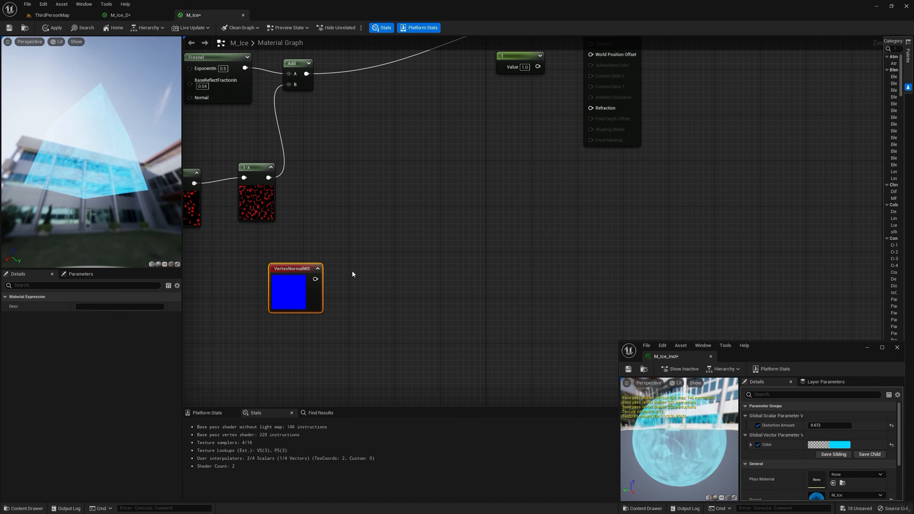
click(353, 274)
drag(315, 279, 413, 270)
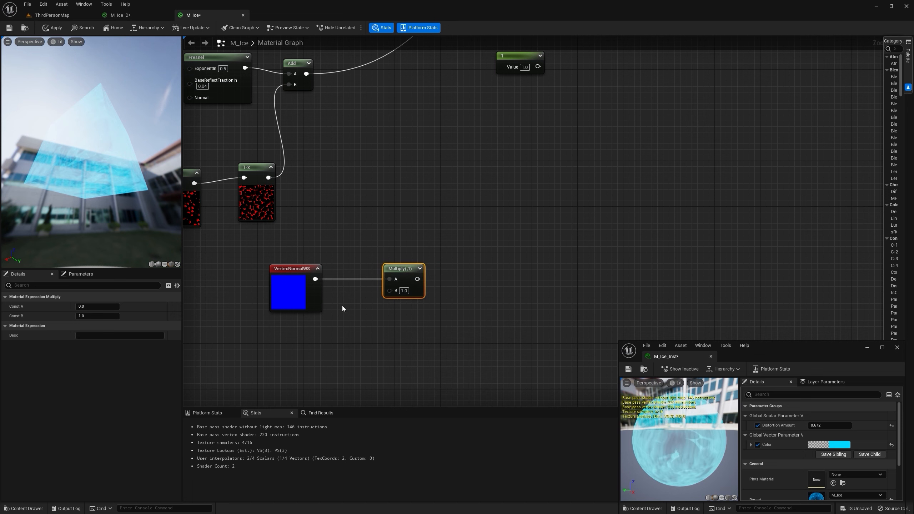
Step: Add a scalar parameter named Shell Size with default value 2, connect it to the Multiply's B input, and place it below VertexNormalWS
click(309, 324)
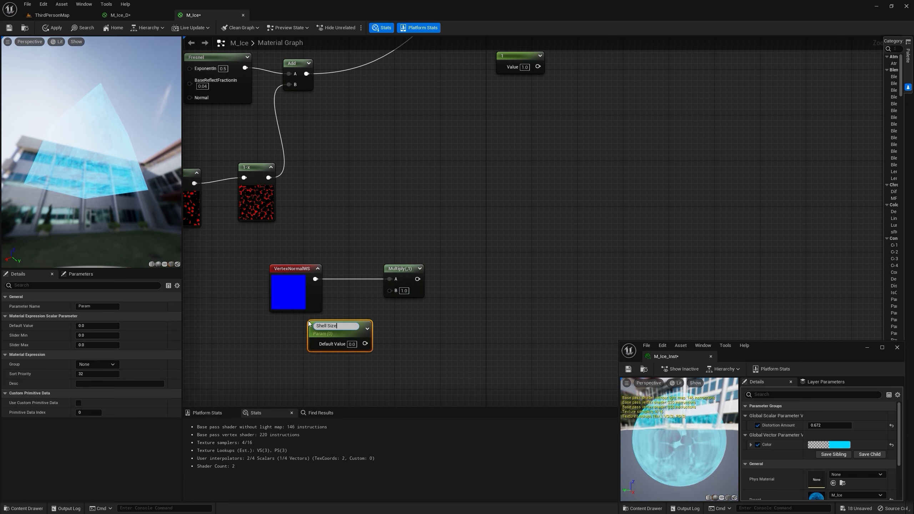
key(Return)
click(97, 326)
text(2)
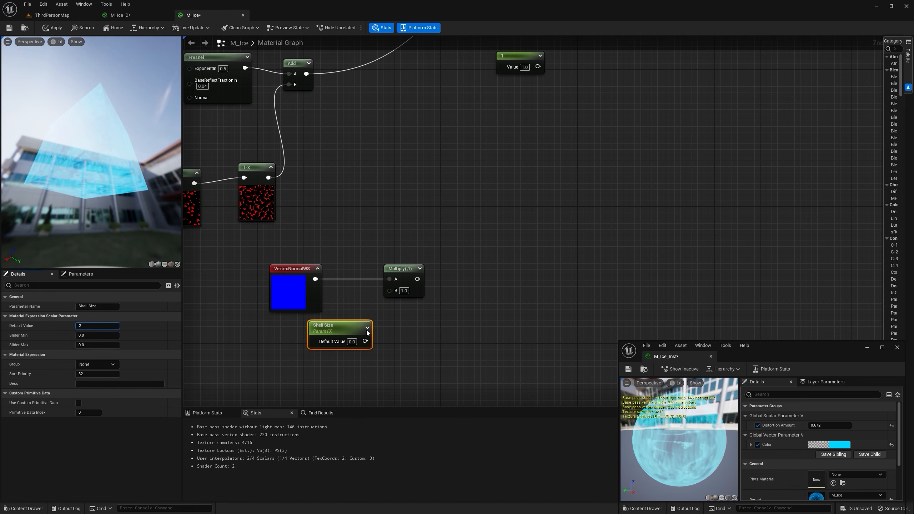
drag(368, 332, 391, 292)
right_drag(381, 337, 375, 269)
drag(316, 264, 293, 275)
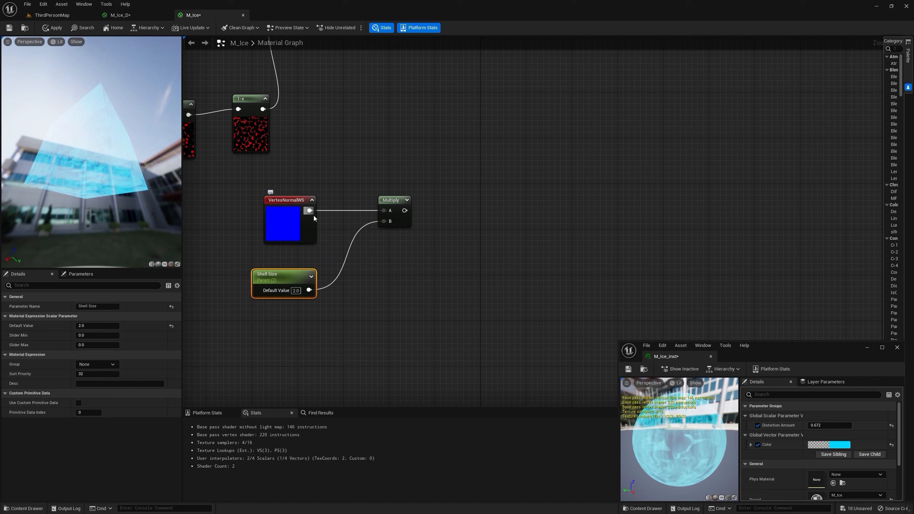
Step: Add a ComponentMask fed by VertexNormalWS and keep only its B channel enabled
drag(311, 212, 351, 293)
text(mask)
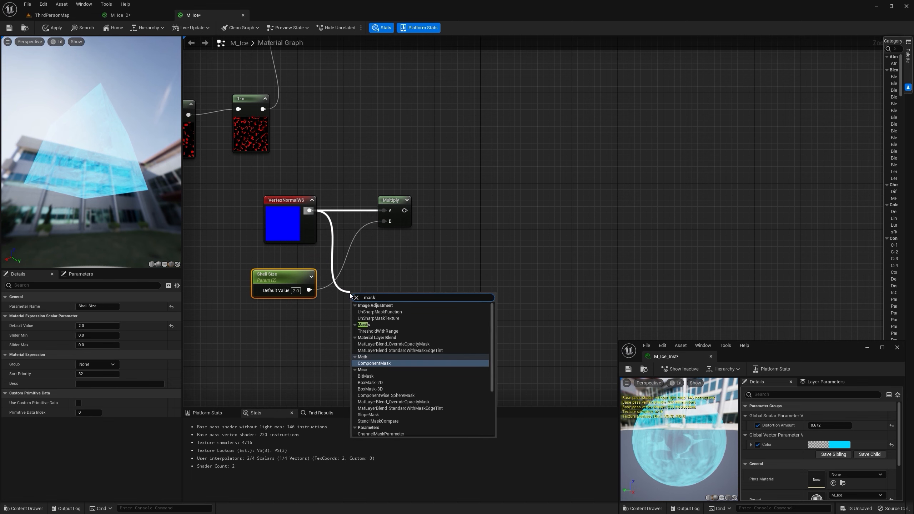
key(Return)
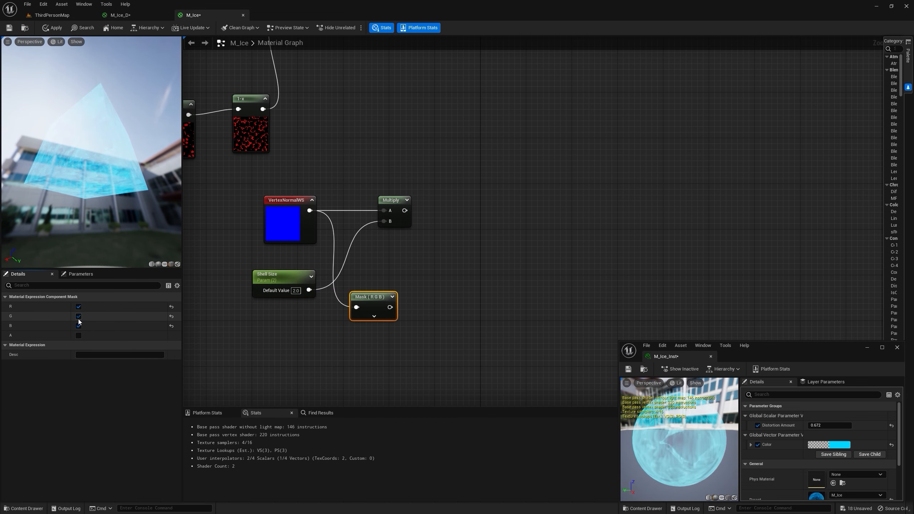
click(79, 316)
click(78, 306)
right_drag(371, 308, 388, 325)
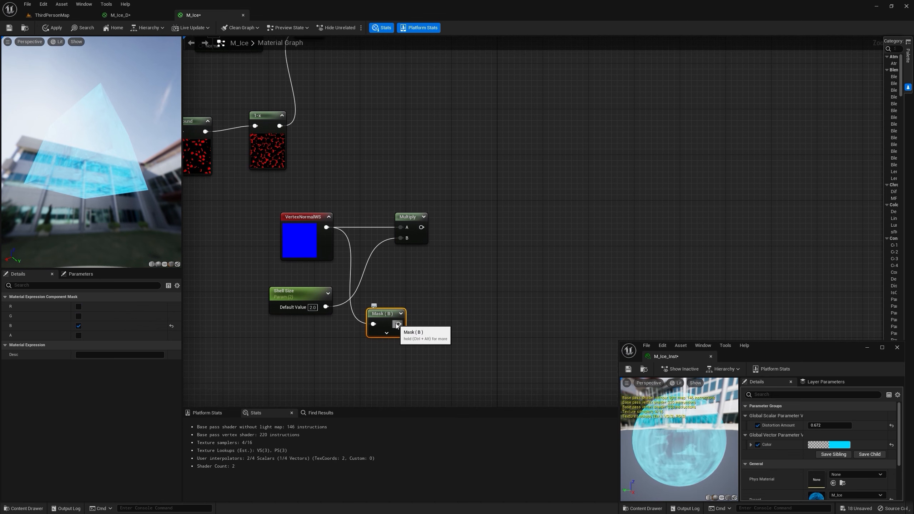
Step: Feed the B mask into a new Multiply node and set its B value to -1
click(419, 316)
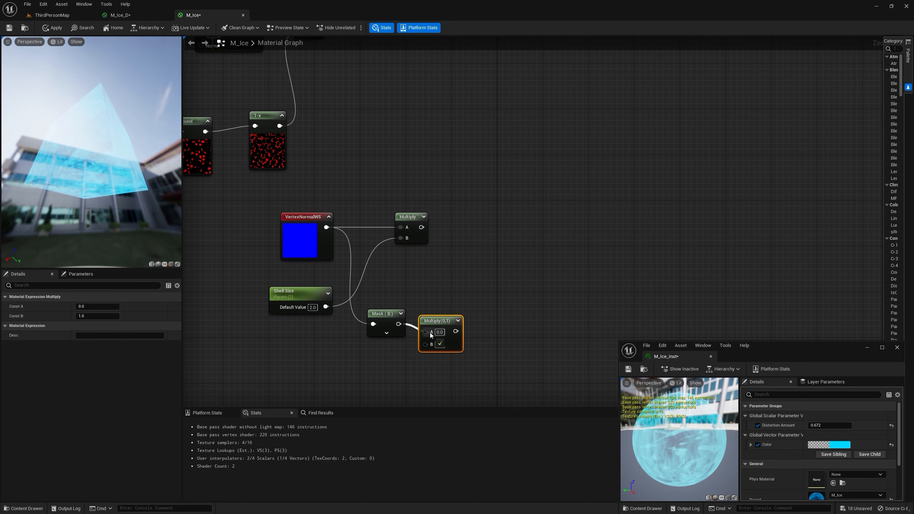
drag(439, 326, 444, 319)
click(443, 336)
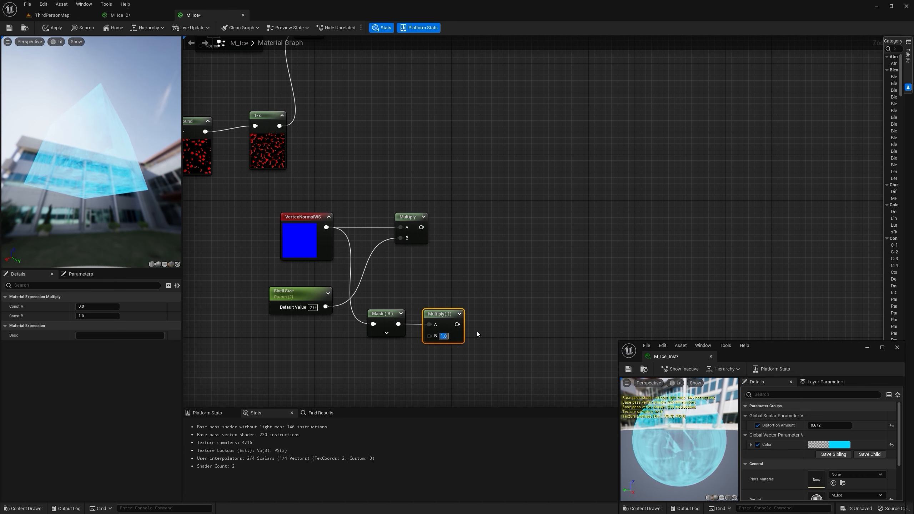
key(Left)
text(-)
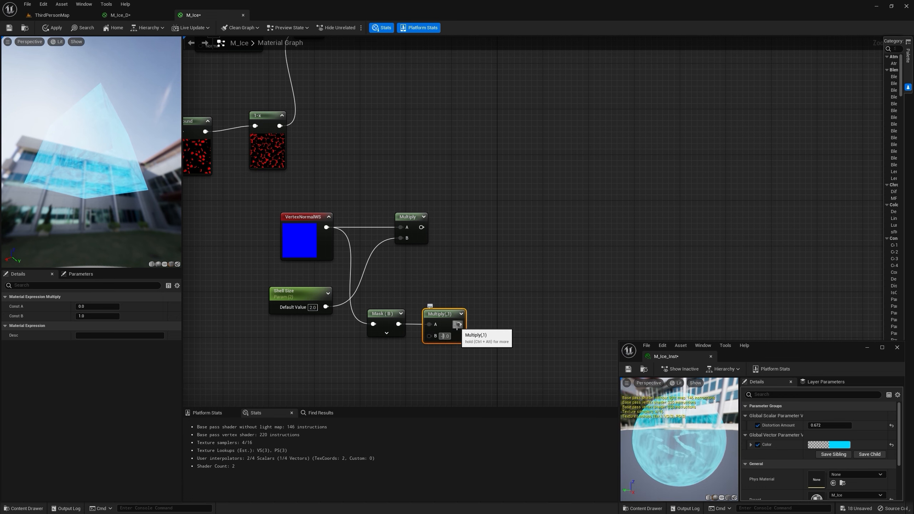
click(464, 334)
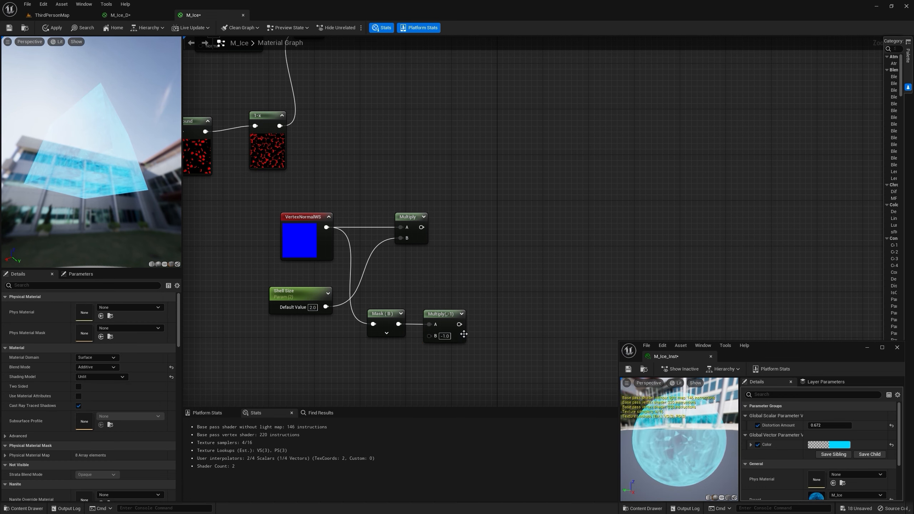
Step: Add a Saturate node after the Multiply by -1 and expand its preview thumbnail
drag(459, 324, 507, 314)
click(512, 357)
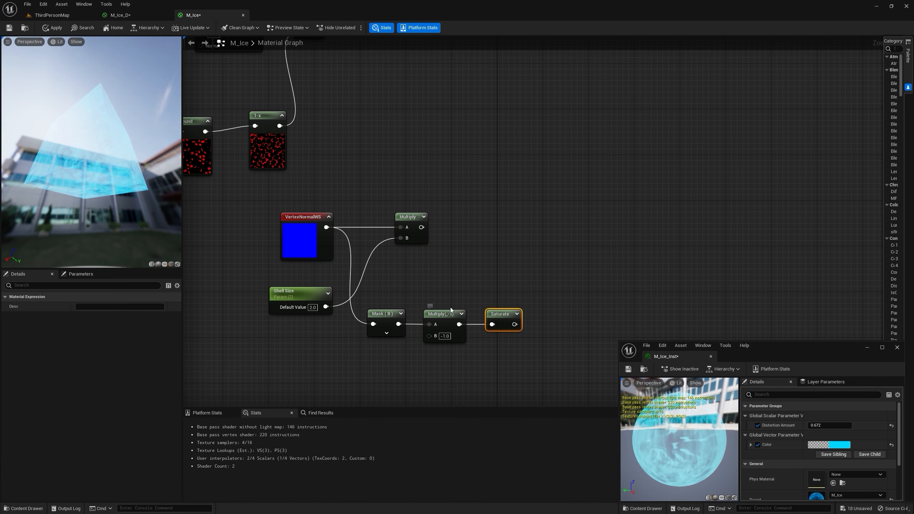
click(517, 314)
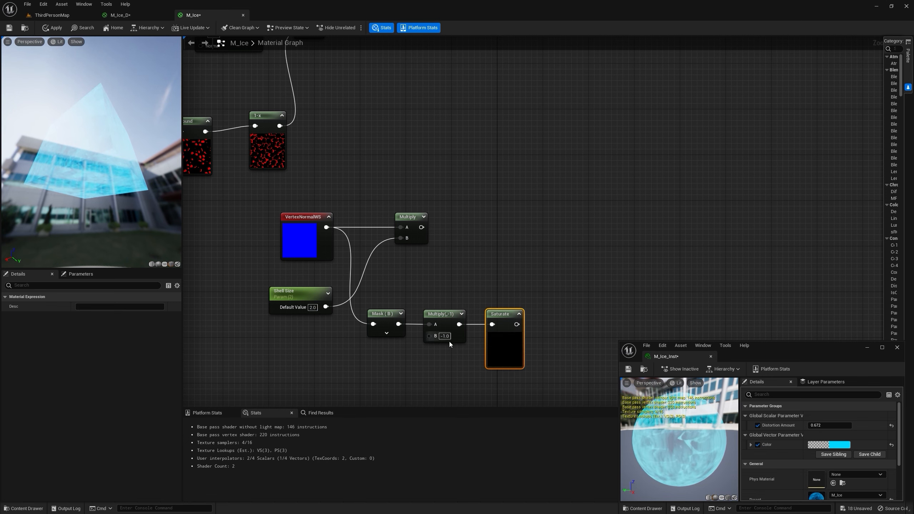
right_drag(440, 295, 446, 256)
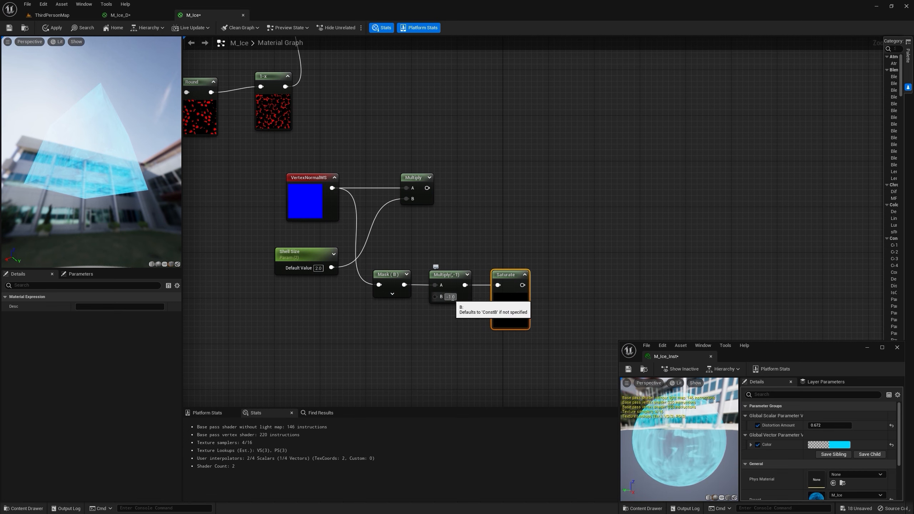
right_drag(490, 255, 391, 222)
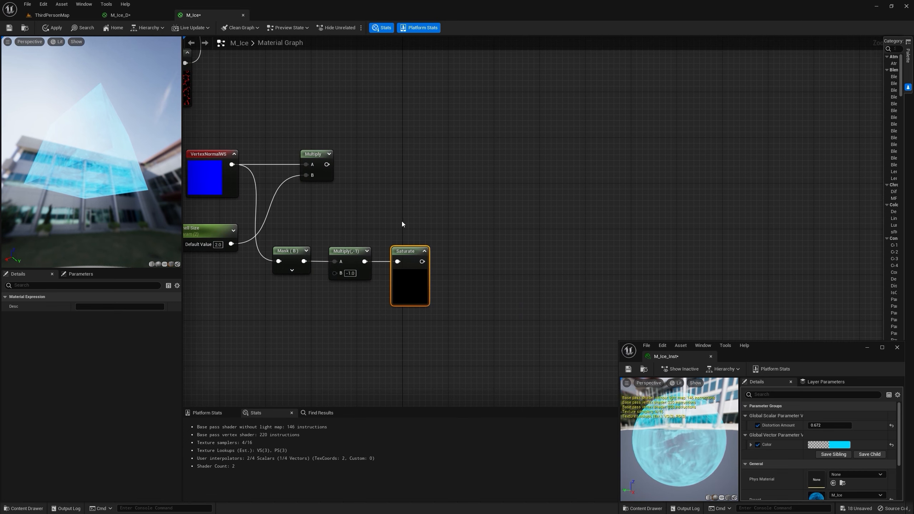
Step: Add a Constant3Vector below the Saturate node and set its B component to -1, giving the vector 0, 0, -1
right_drag(384, 351, 412, 289)
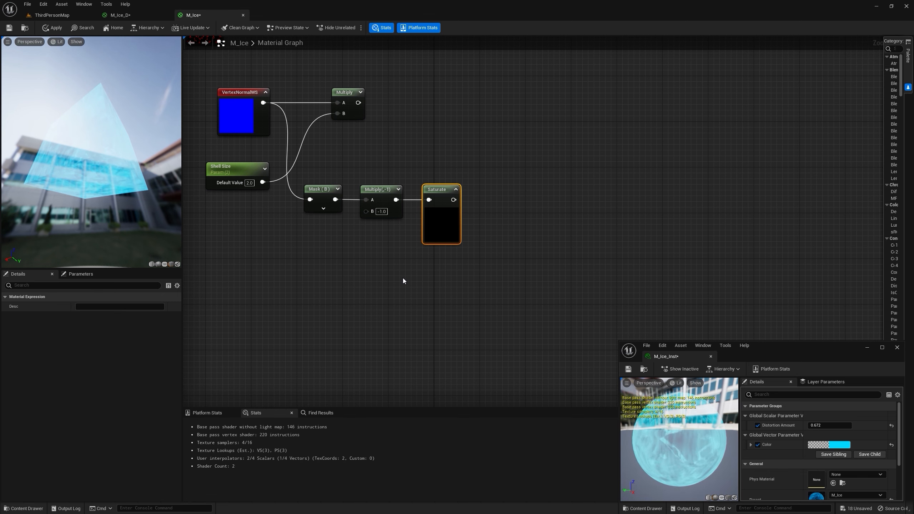
click(403, 277)
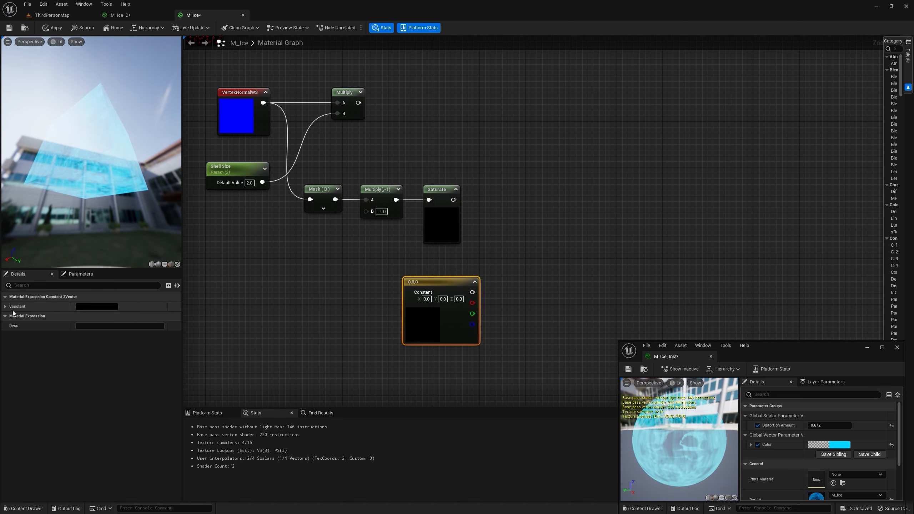
click(6, 307)
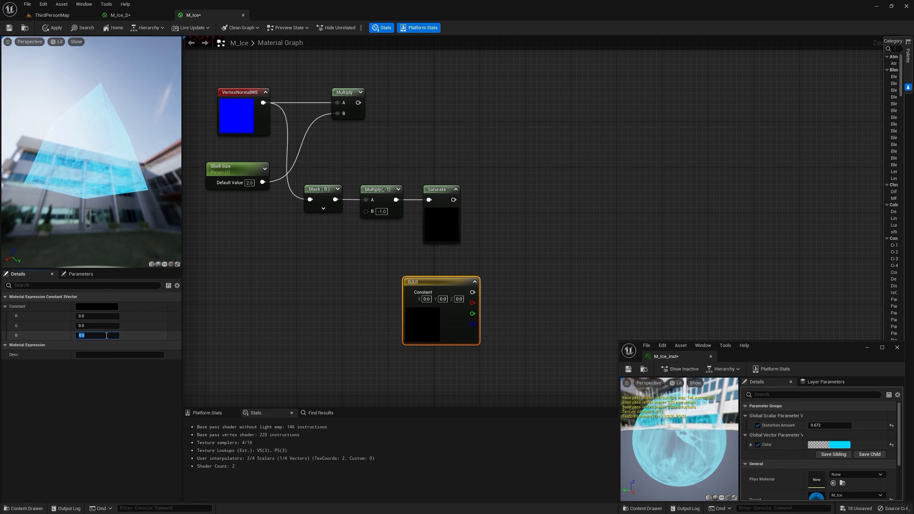
click(119, 334)
text(-1)
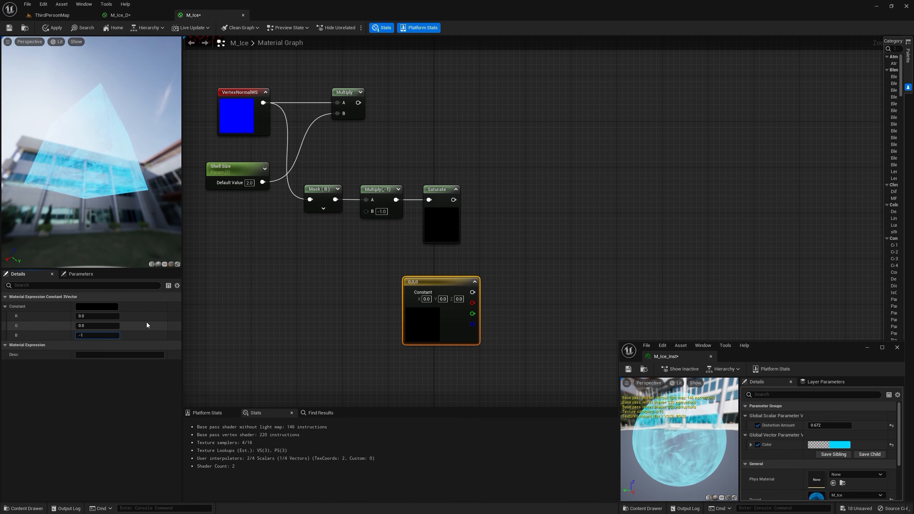
key(Return)
right_drag(483, 246, 498, 251)
drag(462, 282, 447, 282)
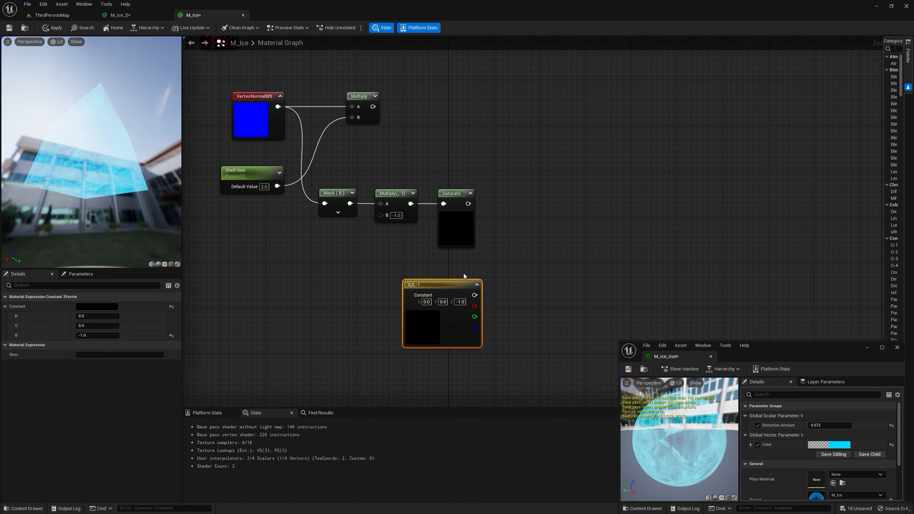
Step: Multiply the Saturate output by the 0, 0, -1 constant in a new Multiply node and tidy the spacing of the mask nodes
click(507, 222)
drag(468, 203, 475, 295)
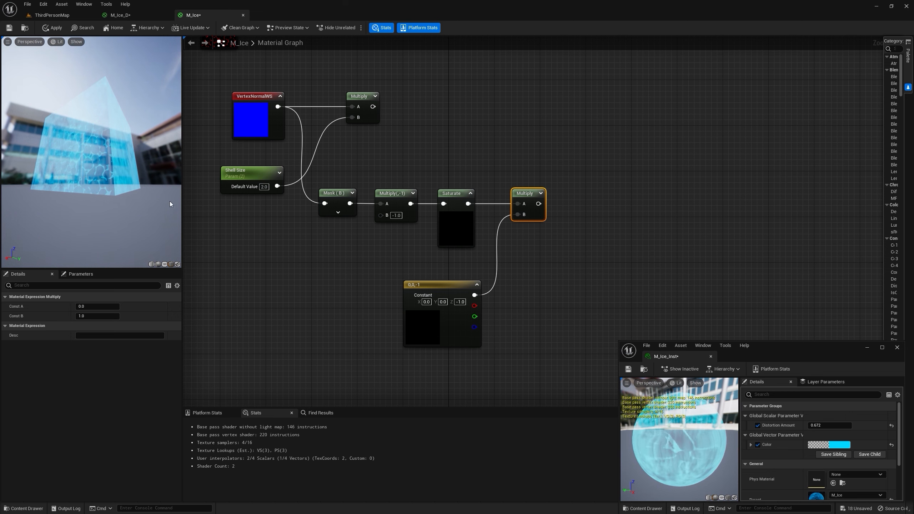
drag(464, 287, 486, 280)
drag(340, 191, 479, 224)
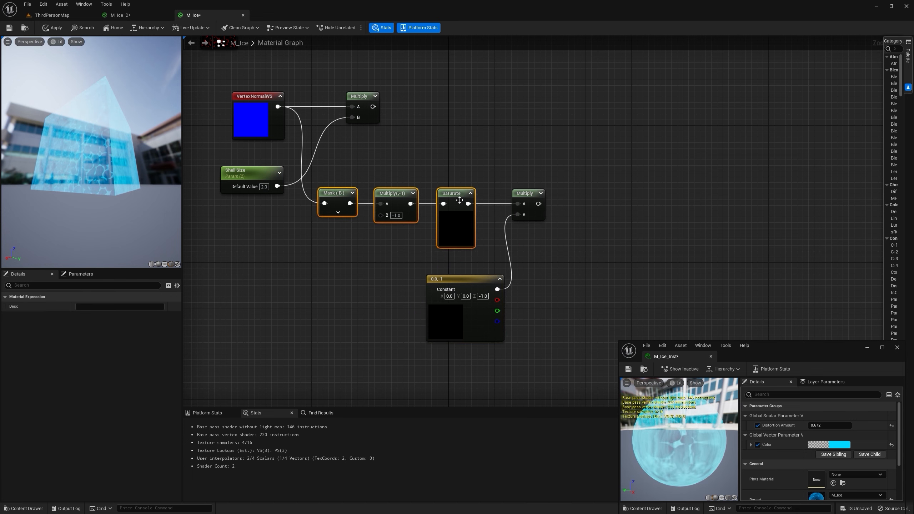
mouse_move(455, 195)
mouse_down()
mouse_move(465, 178)
mouse_move(458, 198)
mouse_up()
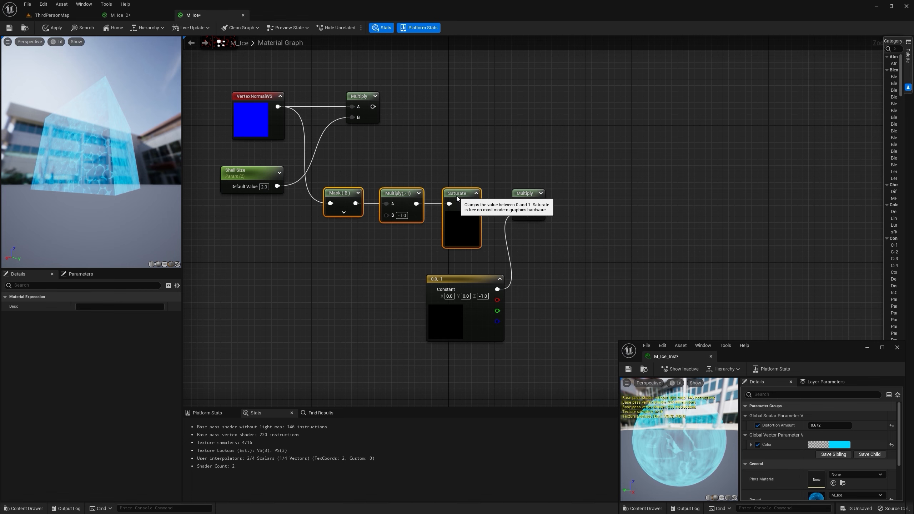
Step: Add another Multiply node and feed its A input from the Multiply combining the saturated mask with the constant vector
right_drag(576, 210, 540, 207)
key(m)
click(540, 207)
drag(505, 202, 579, 197)
Step: Add a scalar parameter named Drop Height with default value 20 and connect it to the last Multiply's B input
key(s)
click(507, 267)
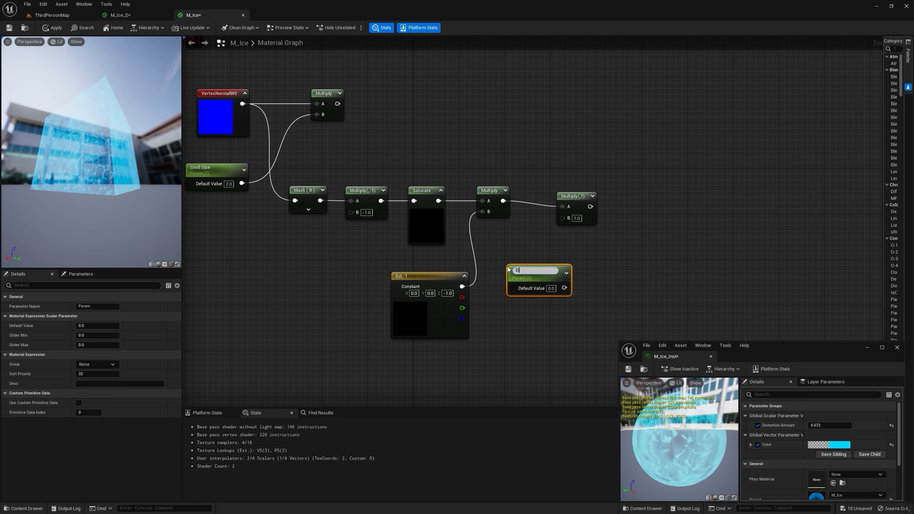
text(Drop Height)
key(Return)
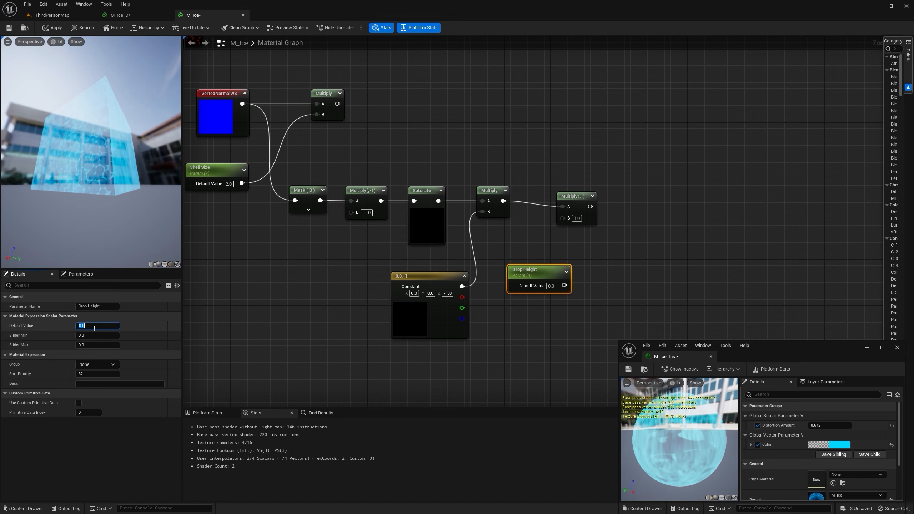
key(Return)
drag(562, 276, 564, 220)
Step: Combine the Shell Size Multiply and the Drop Height Multiply in a new Add node, using them as inputs A and B
right_drag(544, 130, 542, 200)
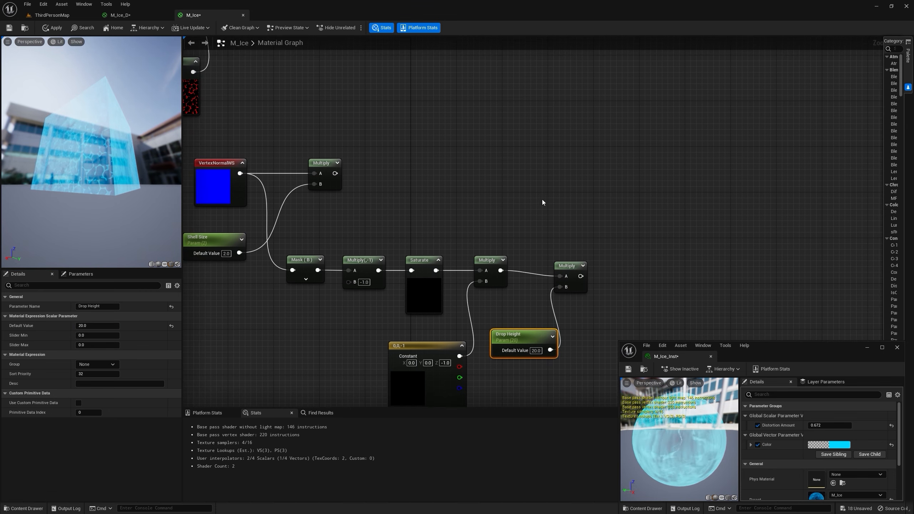
key(a)
click(539, 172)
drag(337, 175, 593, 168)
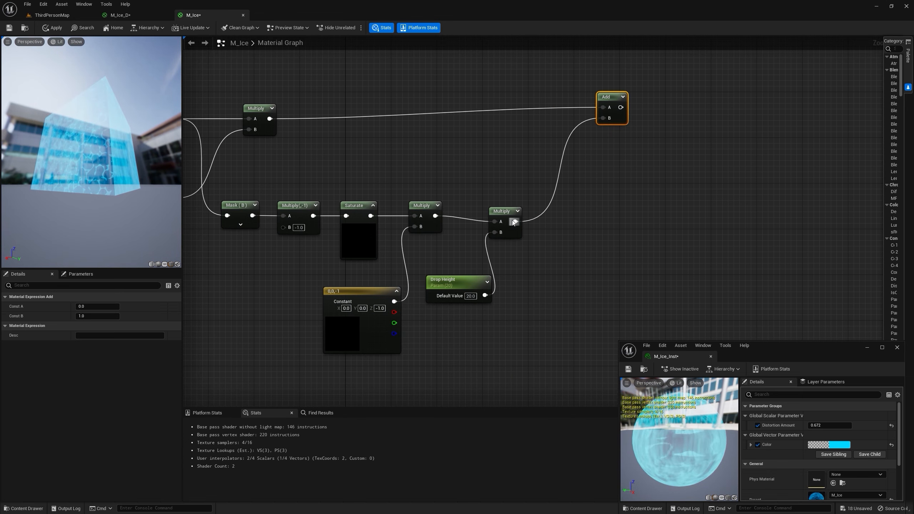
mouse_move(511, 213)
mouse_down()
mouse_move(522, 202)
mouse_move(513, 210)
mouse_up()
Step: Move Drop Height below the constant vector and insert a new Multiply between it and the last mask Multiply's B input
right_drag(469, 283, 515, 168)
drag(514, 167, 487, 301)
key(m)
click(473, 287)
drag(510, 299, 545, 112)
scroll(443, 144, down, 2)
right_drag(443, 144, 536, 268)
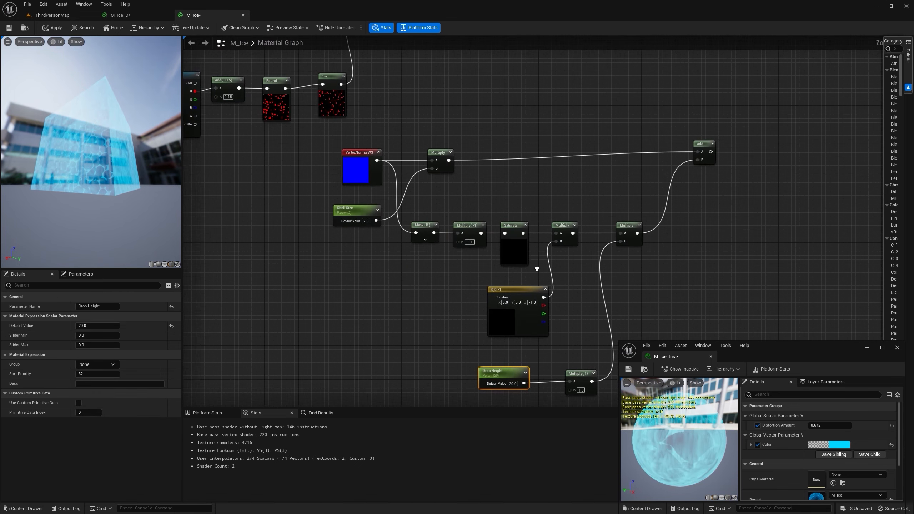
Step: Bring the T_Perlin_Noise_M texture from the StarterContent textures into the M_Ice graph and place it below the Drop Height node
right_drag(277, 134, 310, 98)
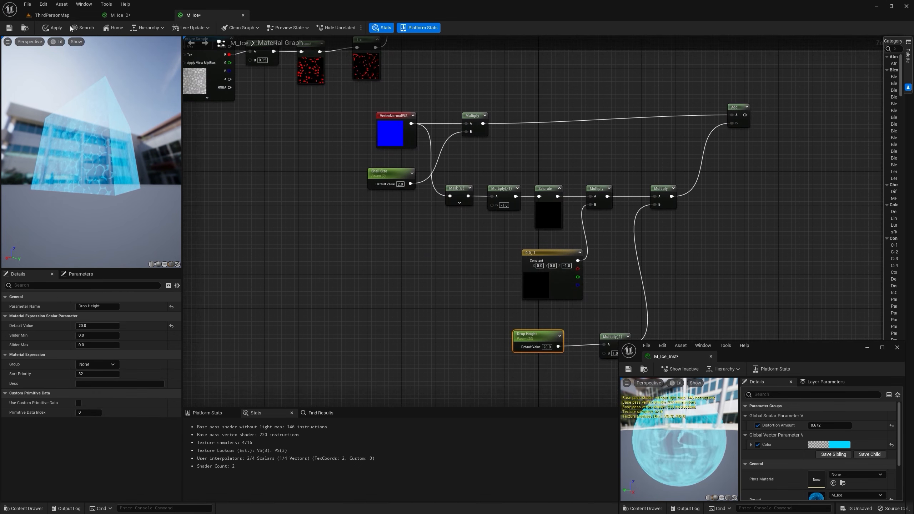
click(52, 15)
click(87, 369)
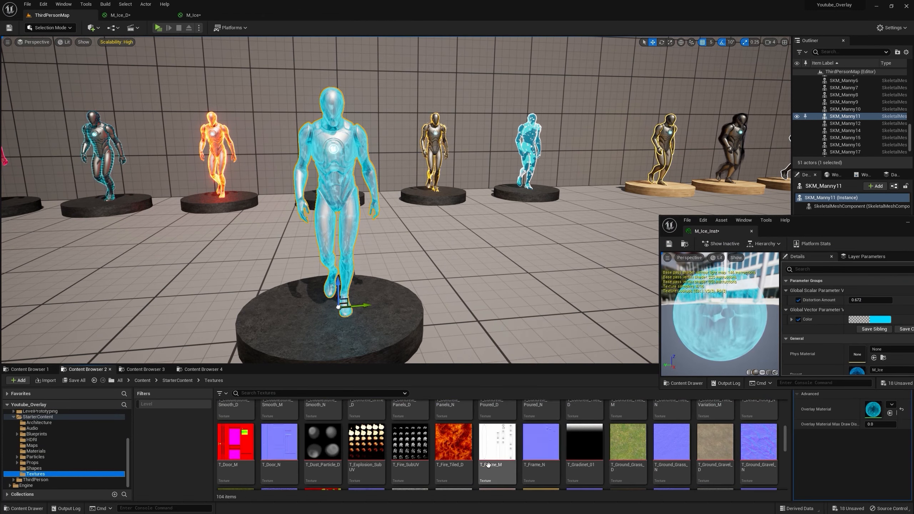
drag(236, 425, 414, 323)
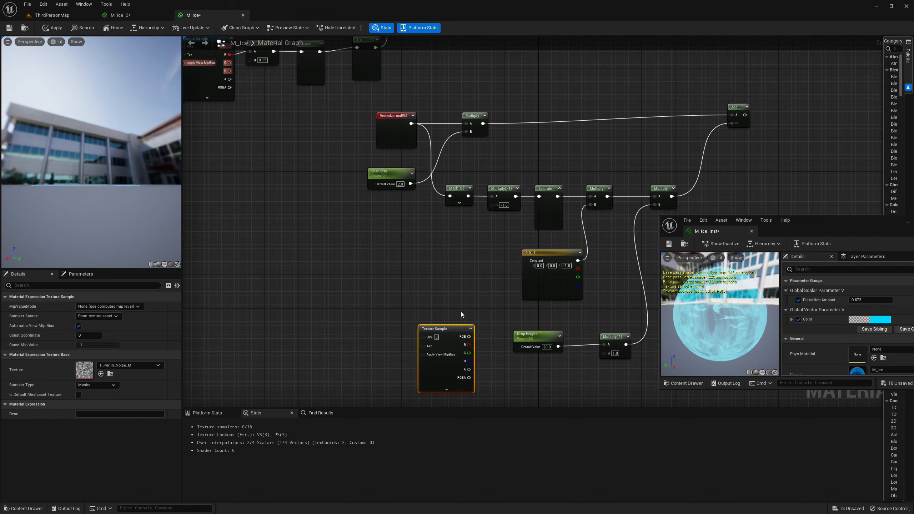
right_drag(461, 311, 413, 167)
scroll(398, 192, up, 2)
drag(418, 204, 510, 280)
Step: Add a TexCoord node before the noise texture and feed it into a new Multiply's A input
key(u)
click(373, 244)
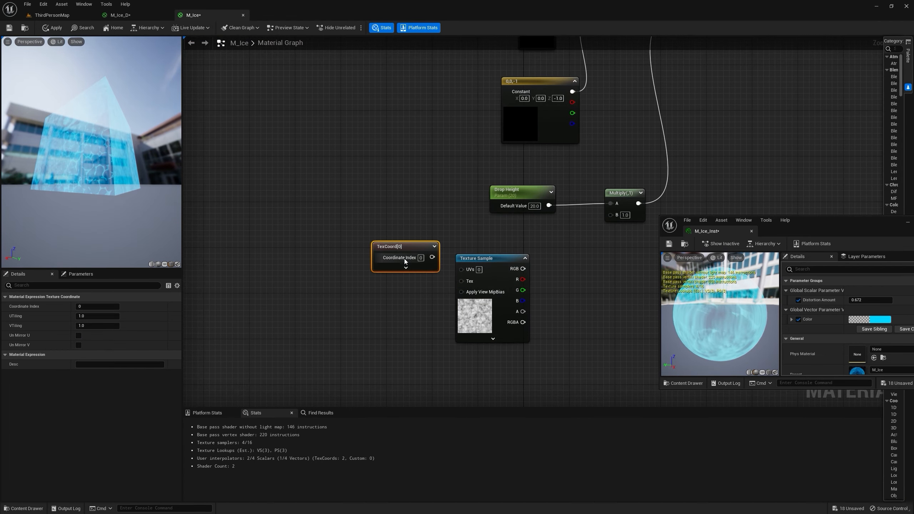
drag(405, 246, 334, 247)
key(m)
click(383, 247)
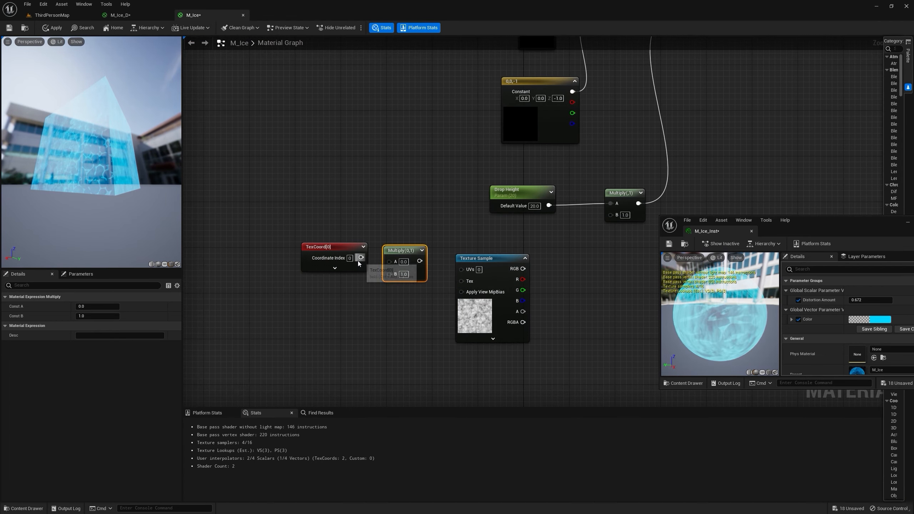
Step: Tile the noise UVs with a scalar parameter named Noise Tiling, default 2, and wire the texture's R channel into the Drop Height Multiply's B input
key(s)
click(336, 301)
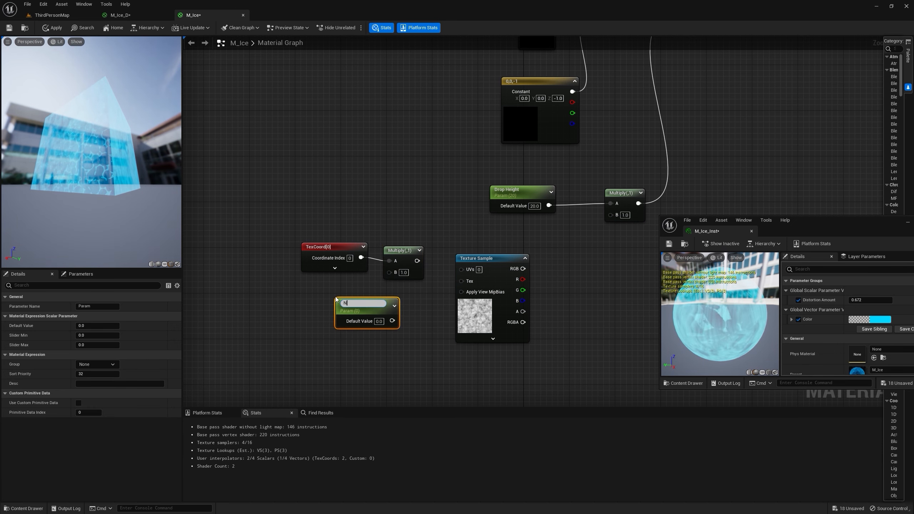
text(Noise Tiling)
key(Tab)
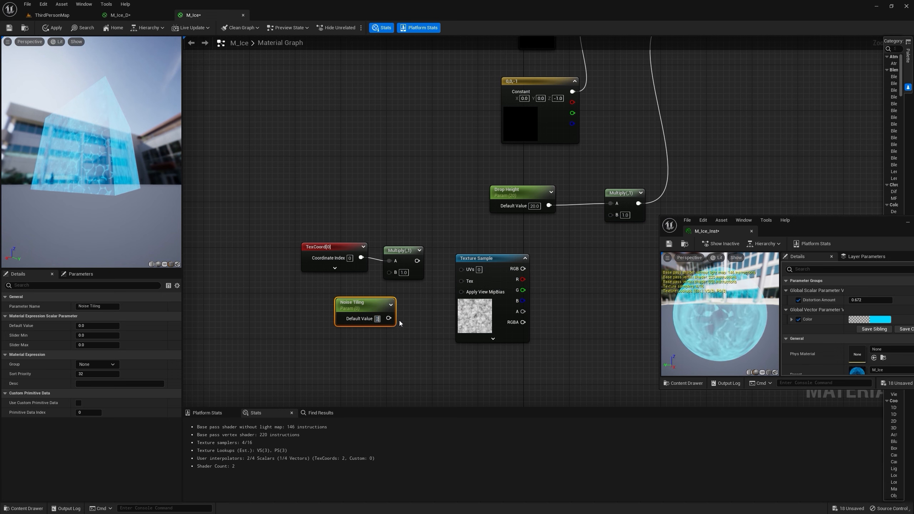
text(2)
key(Return)
drag(392, 317, 619, 216)
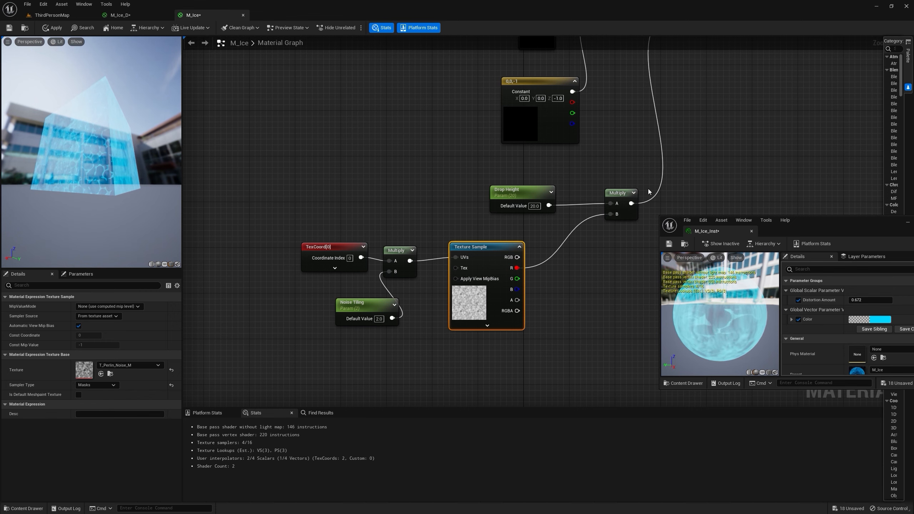
Step: Connect the Add output to World Position Offset, apply the material and inspect the icy character in ThirdPersonMap
drag(497, 268, 569, 75)
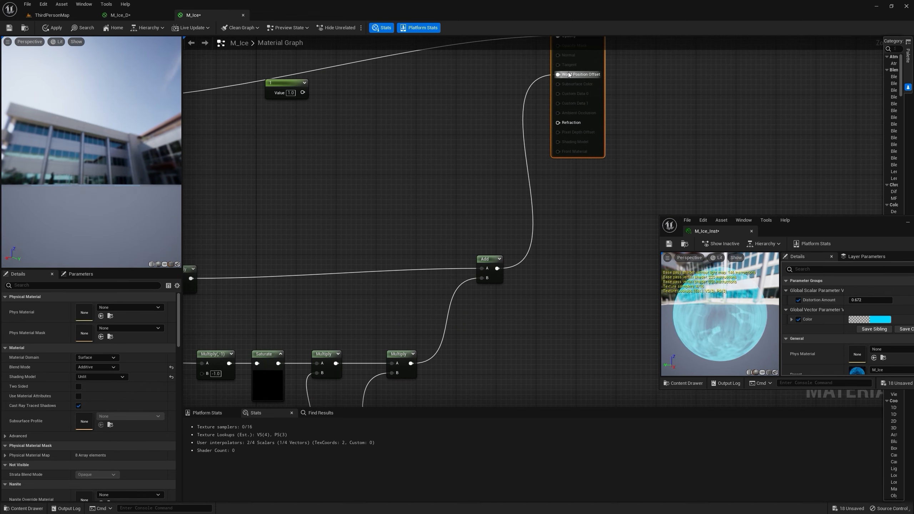
click(57, 27)
click(60, 16)
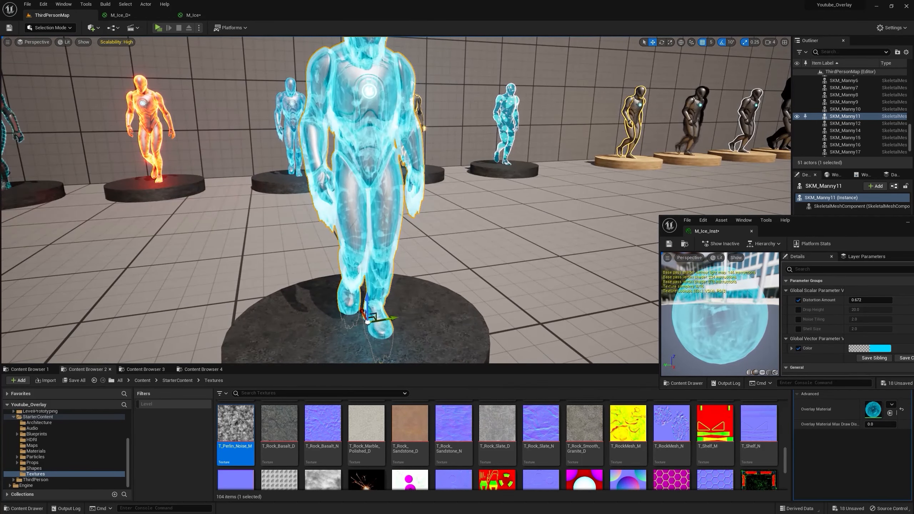
right_drag(437, 186, 551, 185)
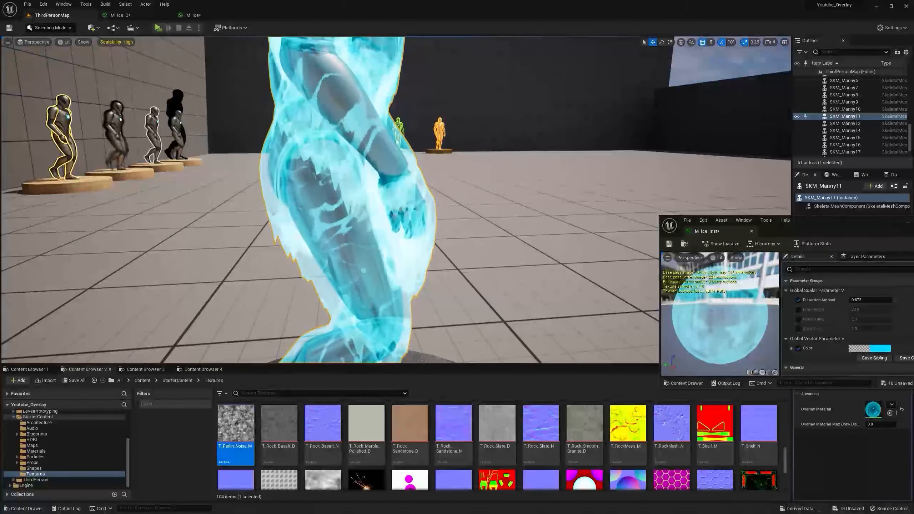
right_drag(436, 185, 220, 198)
Step: Override Shell Size in the M_Ice_Inst material instance and adjust it to about 0.24
click(798, 329)
mouse_move(860, 329)
mouse_down()
mouse_move(904, 329)
mouse_move(871, 329)
mouse_up()
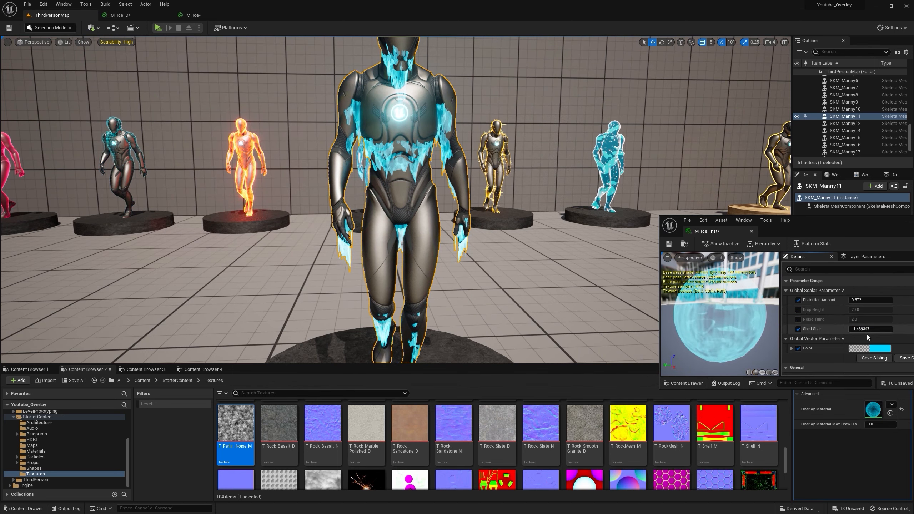
drag(862, 329, 874, 319)
Step: Override Noise Tiling with 1195.741423 in M_Ice_Inst and enable the Drop Height override
click(798, 319)
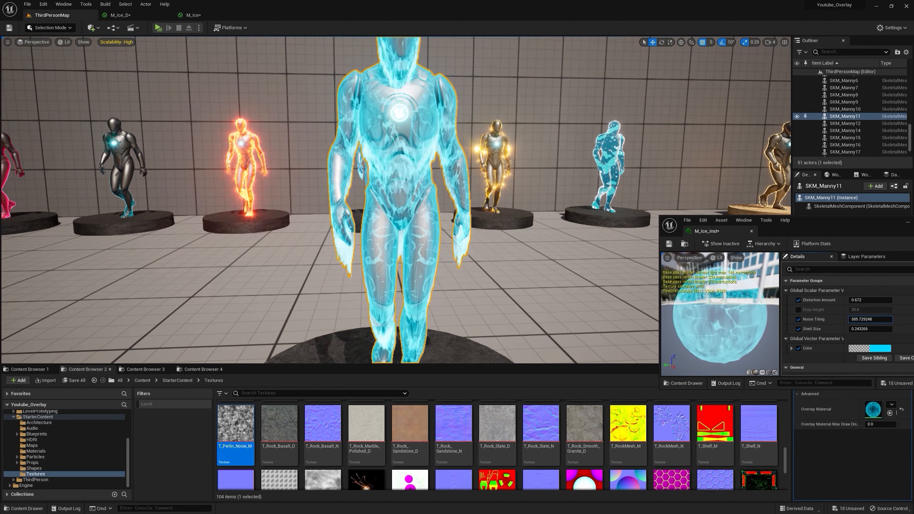
drag(871, 319, 865, 300)
click(869, 319)
text(1195.741423)
key(Return)
click(798, 309)
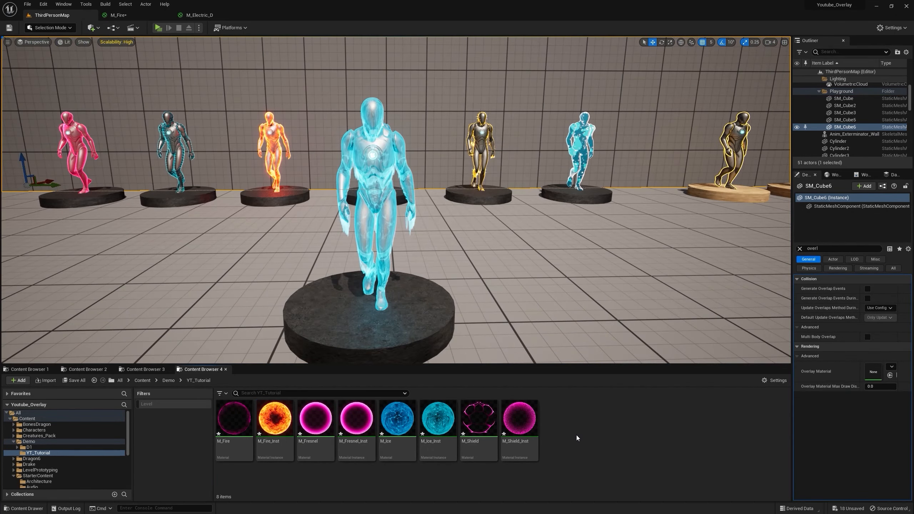
Step: Create a new material named M_Electric in the YT_Tutorial folder and open it for editing
right_click(577, 438)
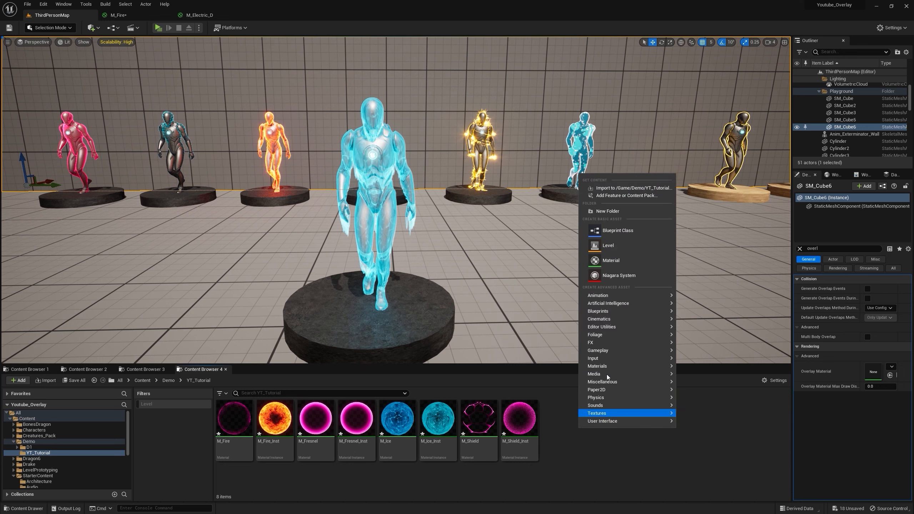
click(615, 260)
text(M)
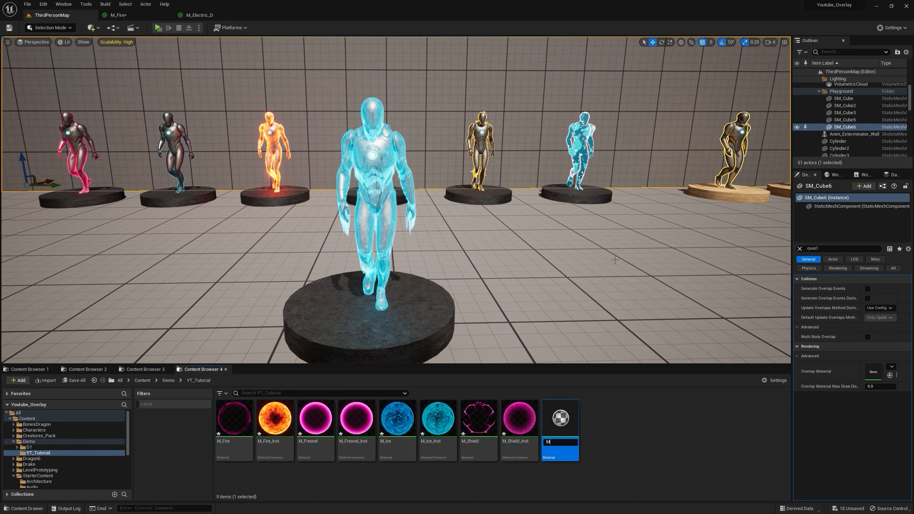
text(_Electric)
key(Return)
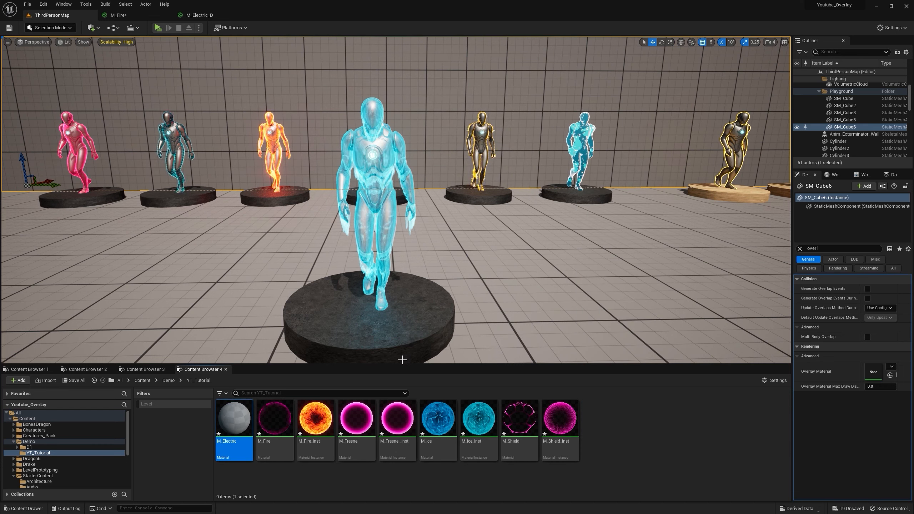
double_click(246, 414)
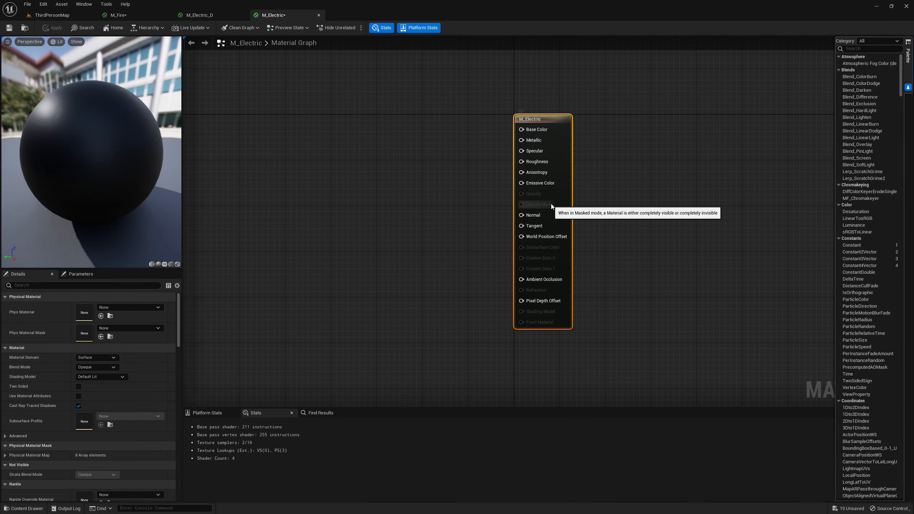
Step: Set M_Electric's blend mode to Additive and its shading model to Unlit
click(97, 368)
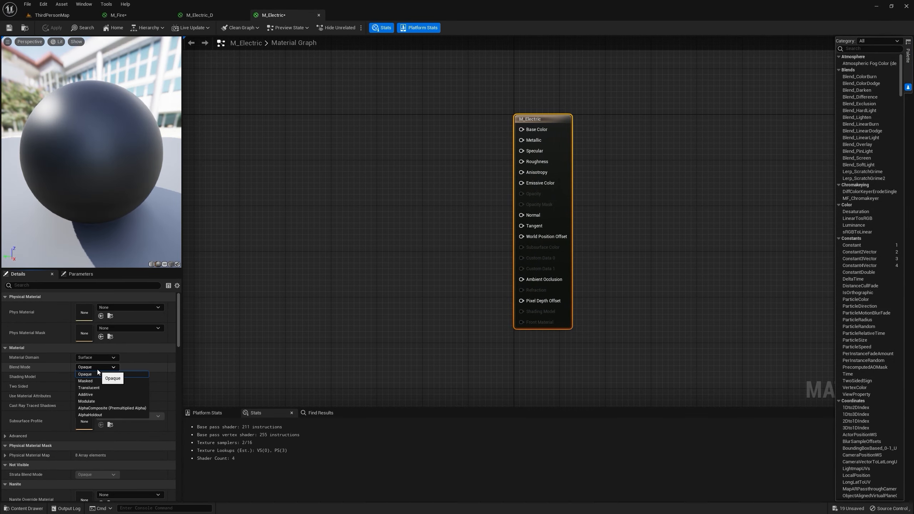
click(98, 393)
click(104, 377)
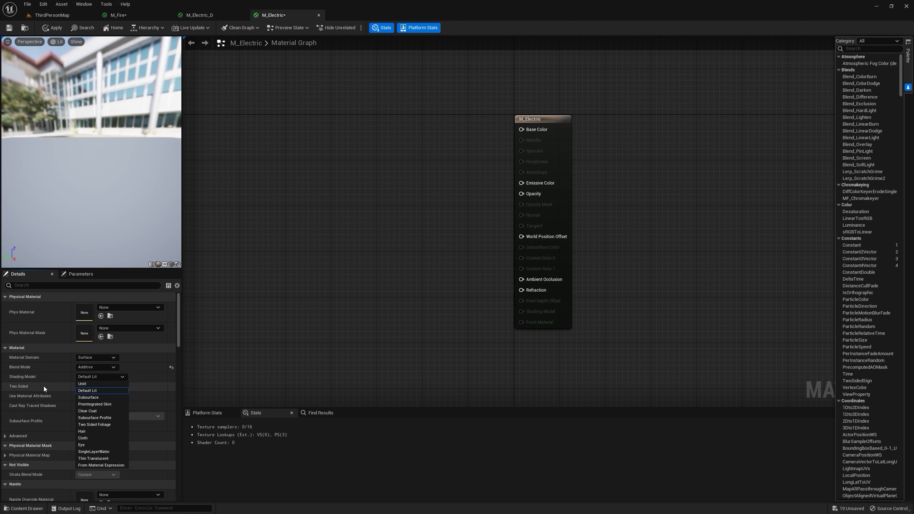
click(89, 386)
right_drag(341, 276, 430, 273)
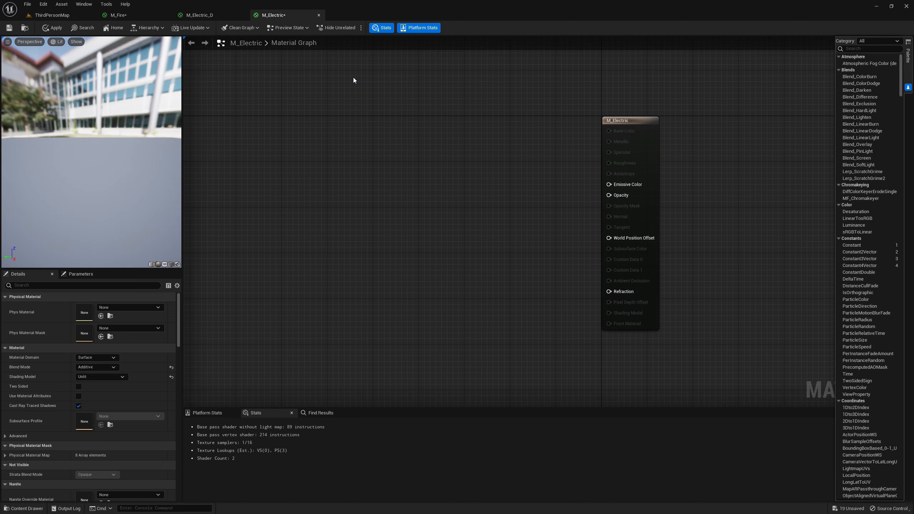
Step: Copy the Exponent, Fresnel and Motion_4WayChaos noise nodes, including their Multiply and Mask nodes, from M_Fire into the M_Electric graph
click(130, 15)
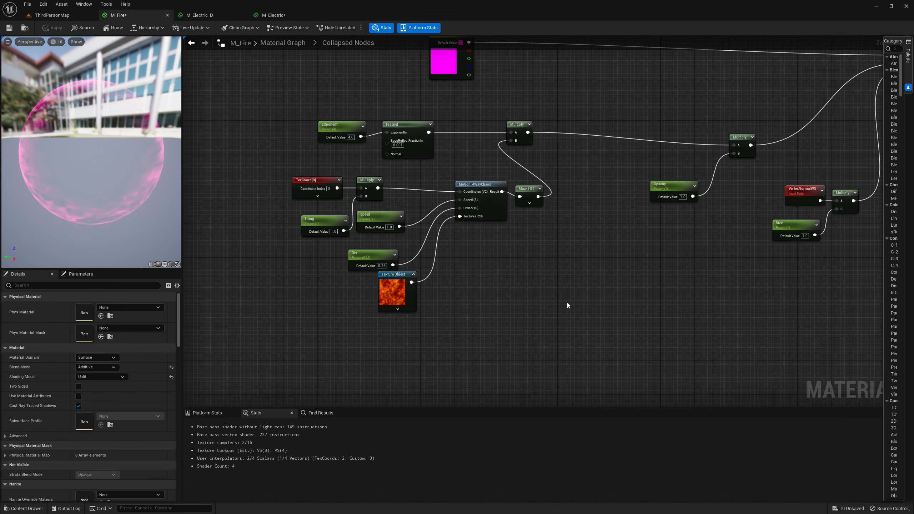
drag(577, 305, 284, 109)
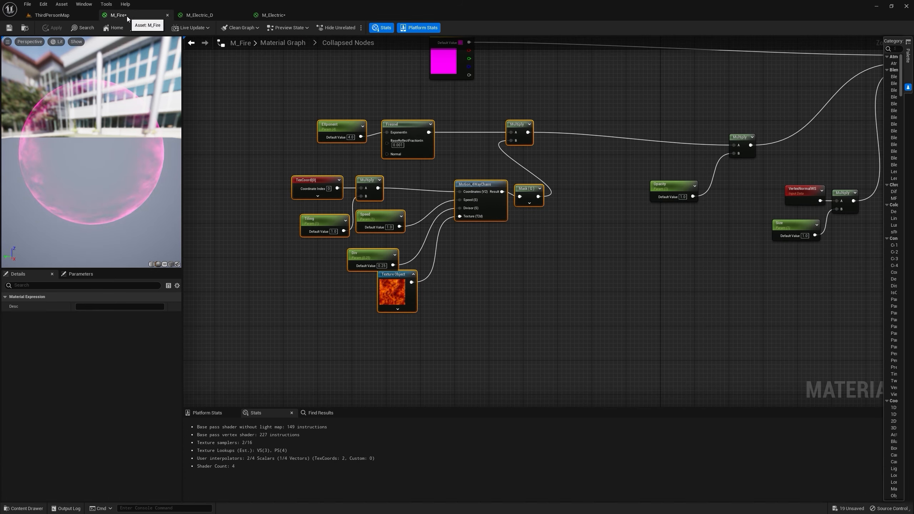
scroll(329, 132, up, 2)
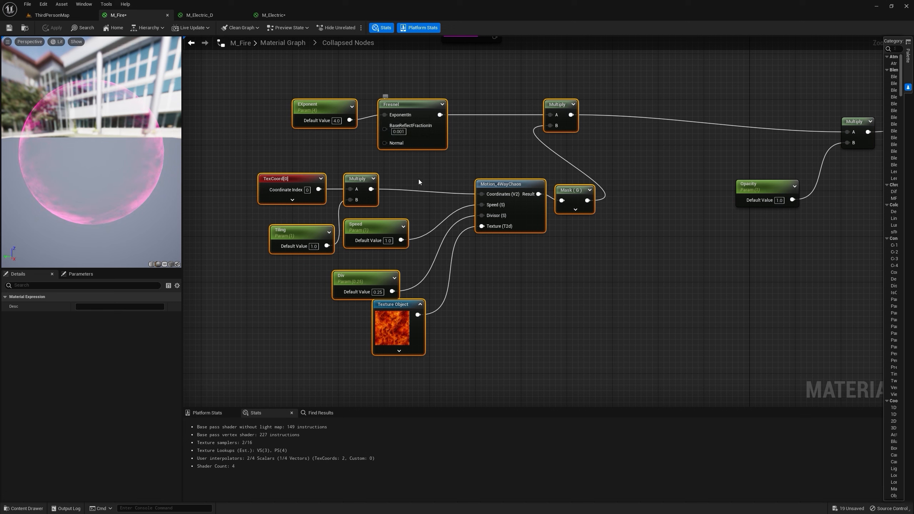
right_click(523, 187)
click(544, 263)
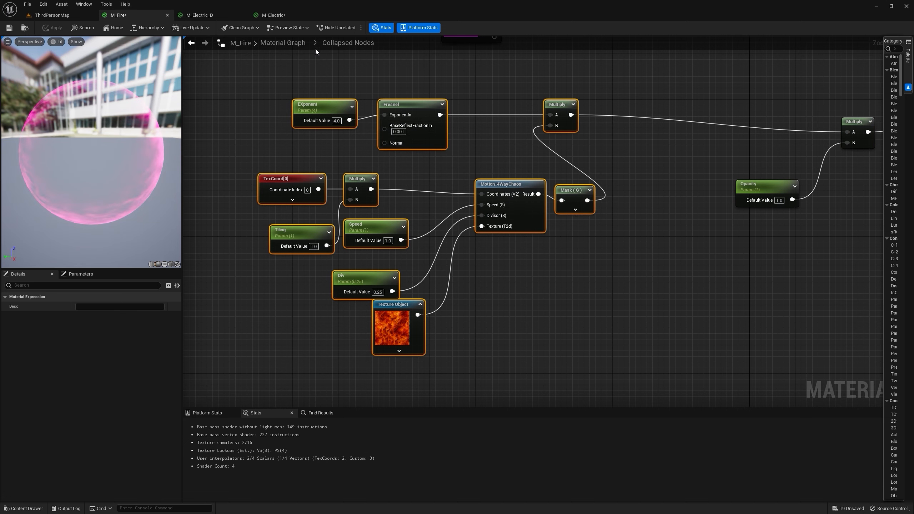
click(276, 17)
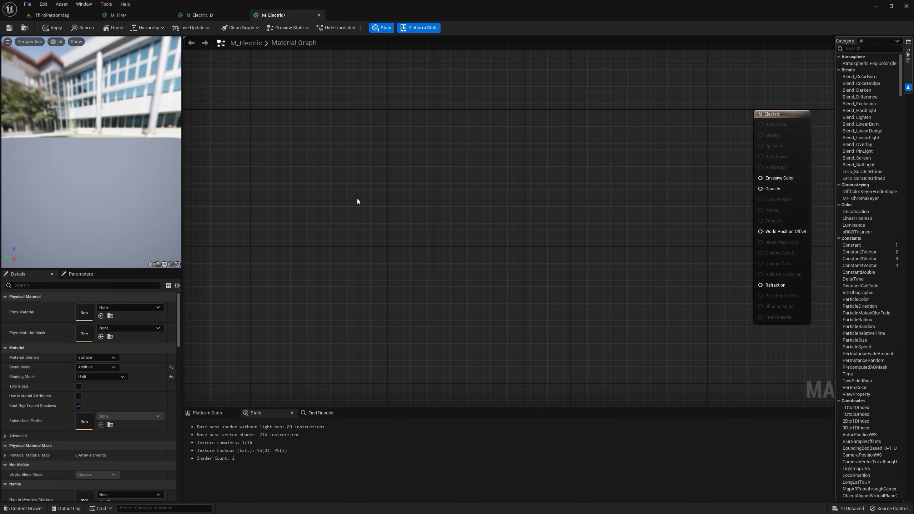
key(ctrl+v)
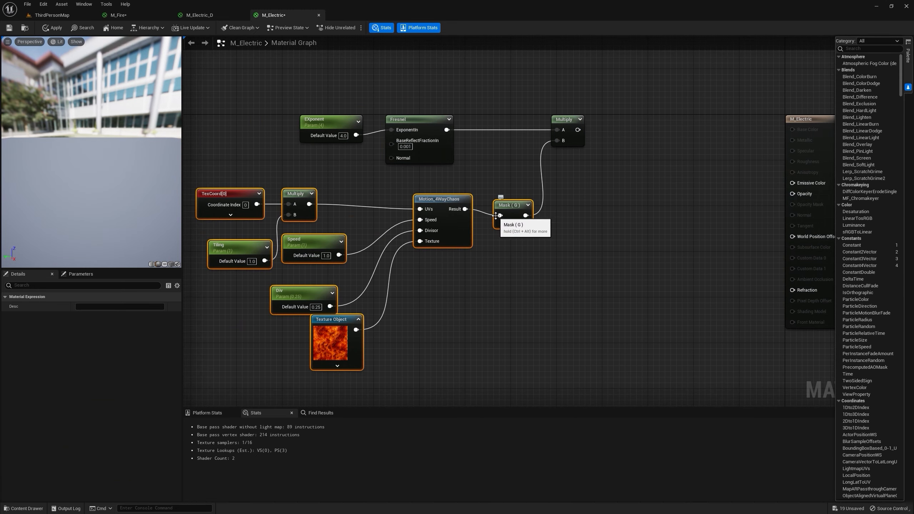
Step: Replace the final Multiply with an Add node summing the Fresnel and the Mask output, and connect it to Opacity
click(566, 123)
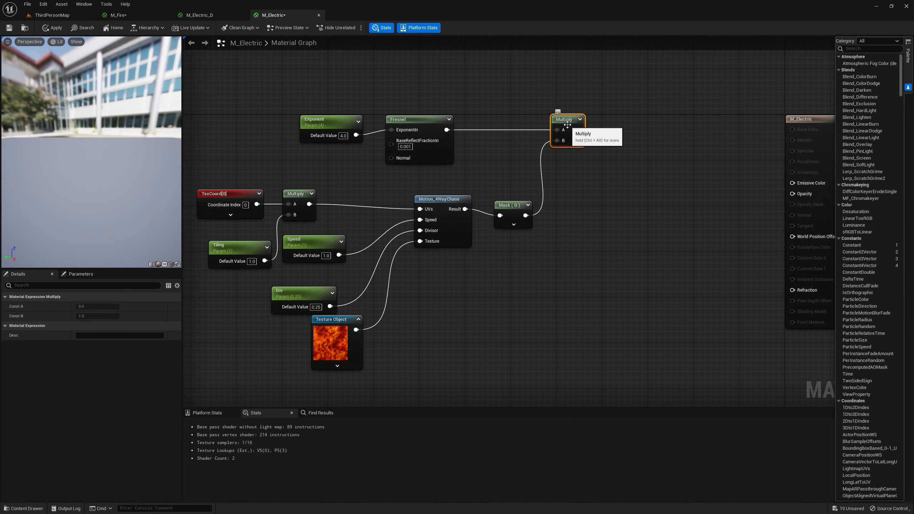
key(Delete)
click(565, 146)
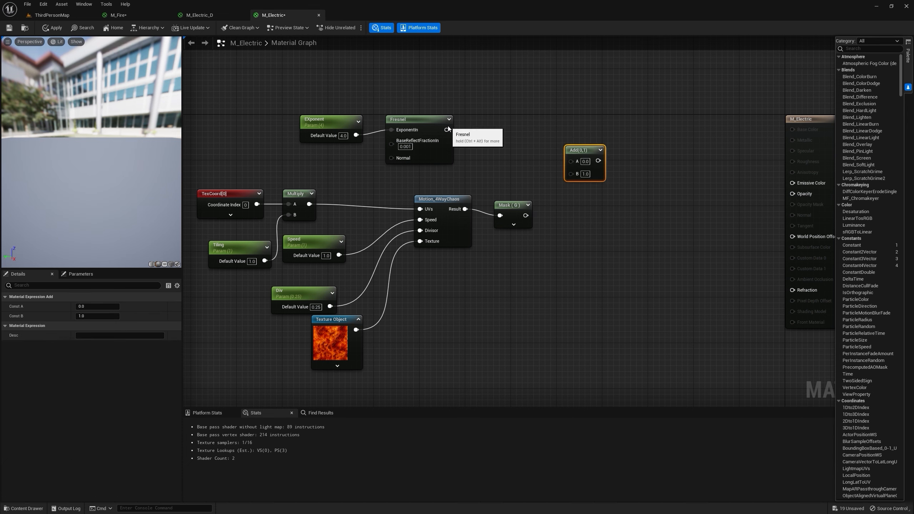
drag(450, 128, 572, 159)
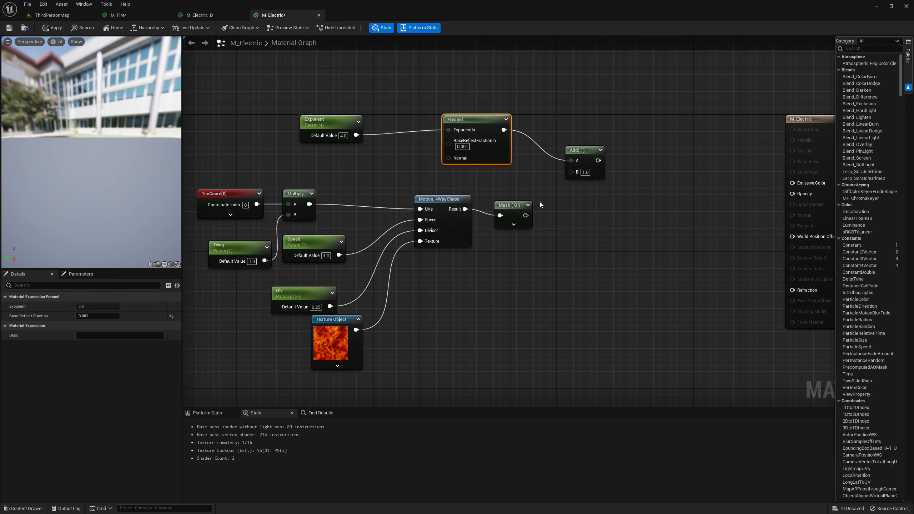
drag(525, 211, 520, 206)
drag(520, 210, 571, 172)
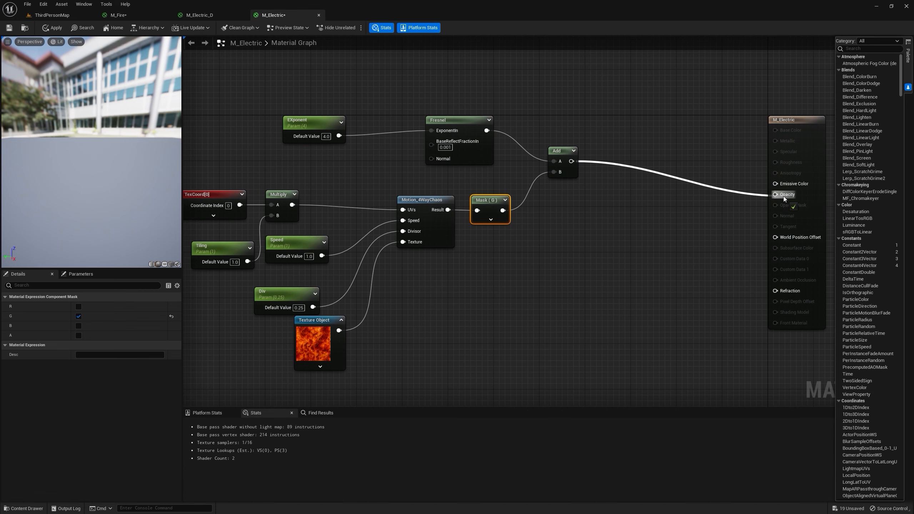
drag(783, 197, 785, 196)
click(808, 122)
Step: Create a vector parameter named Color with the saved bright yellow-orange, R 50, G 20.719757, B 0, as its default value
right_drag(601, 79, 579, 93)
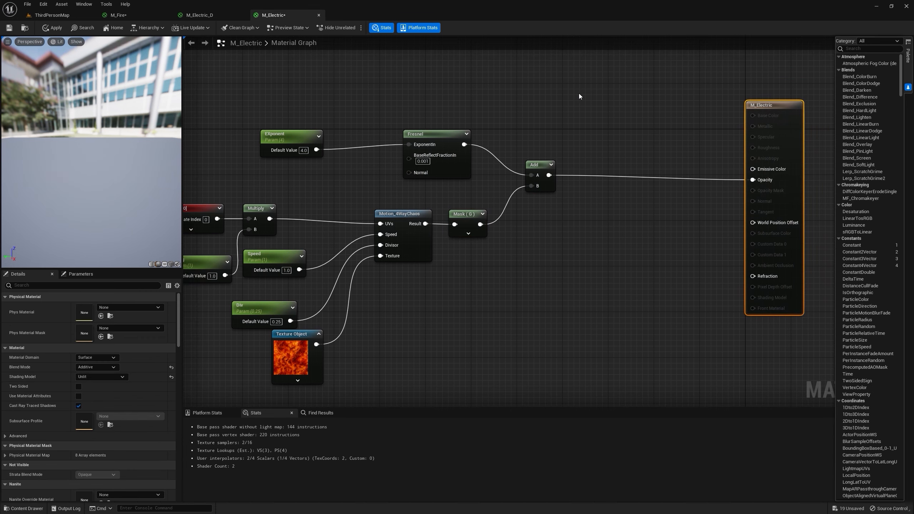
click(558, 78)
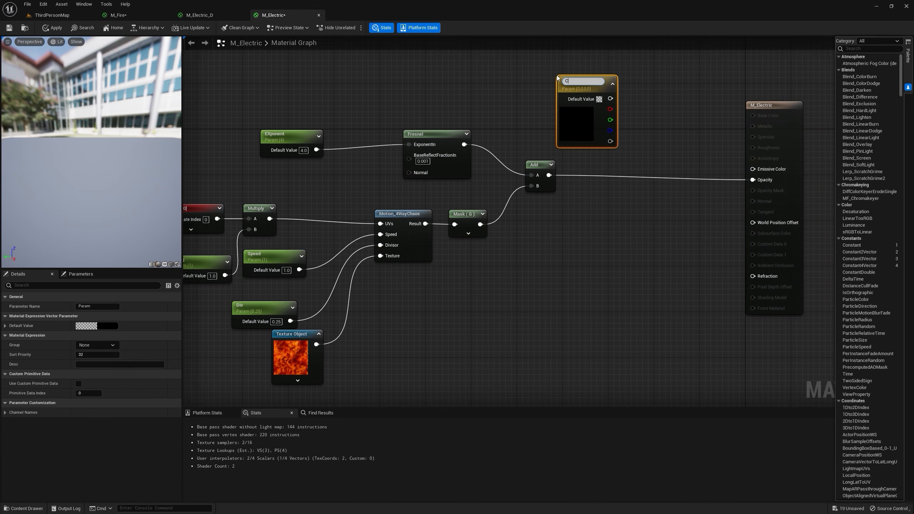
text(Color)
key(Return)
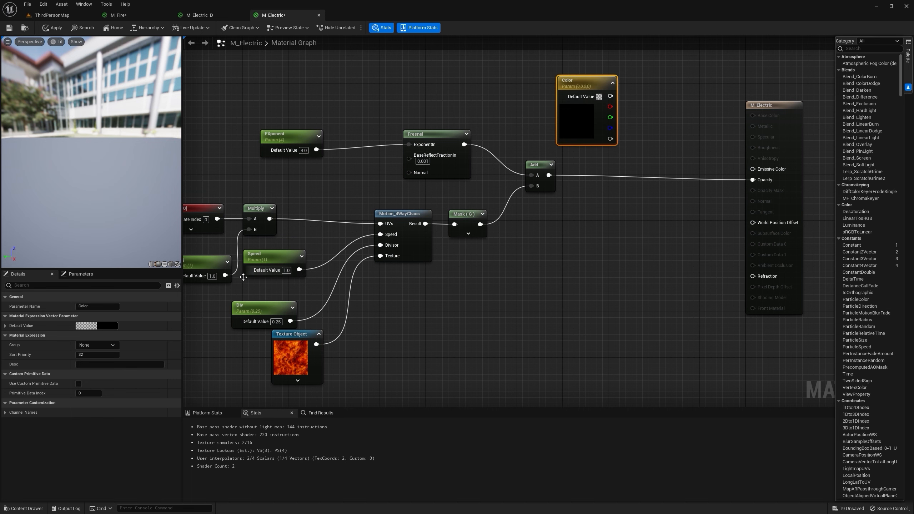
click(97, 326)
click(141, 342)
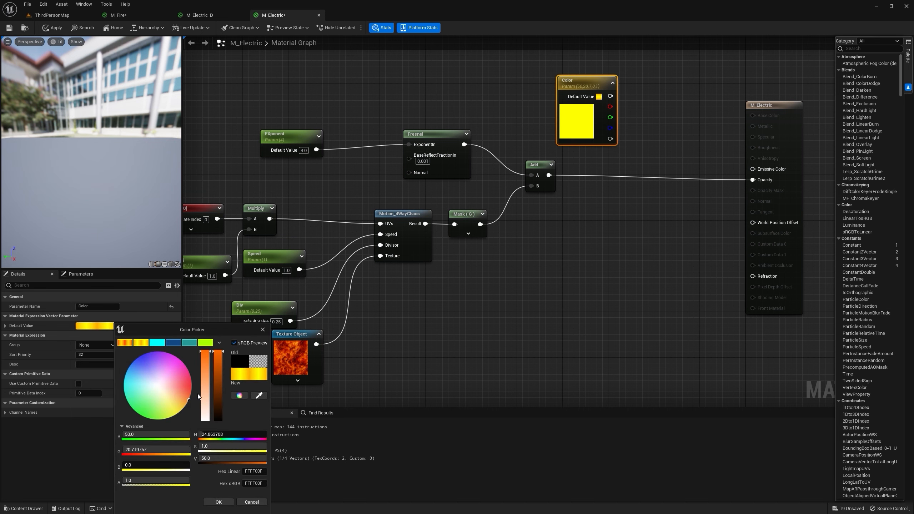
click(218, 502)
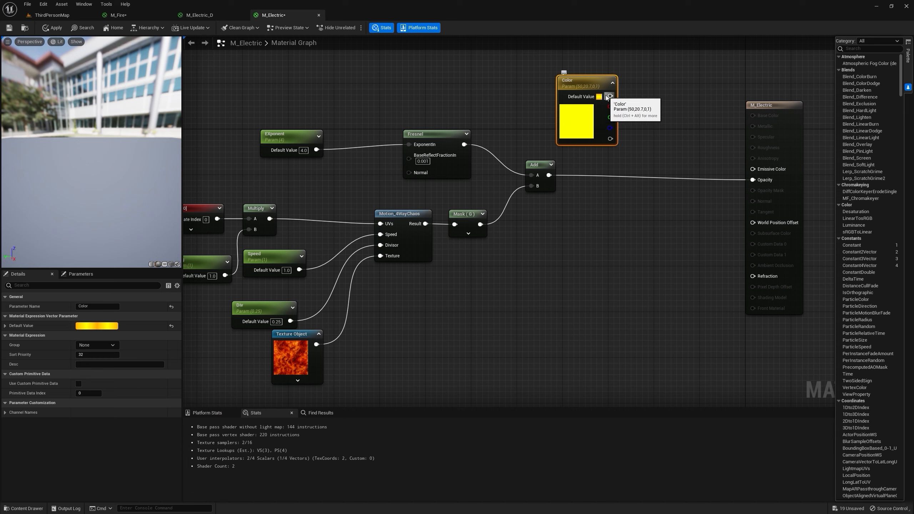
Step: Connect the Color parameter to Emissive Color and move its node up, clear of the Add node
drag(611, 96, 768, 173)
right_drag(665, 151, 683, 240)
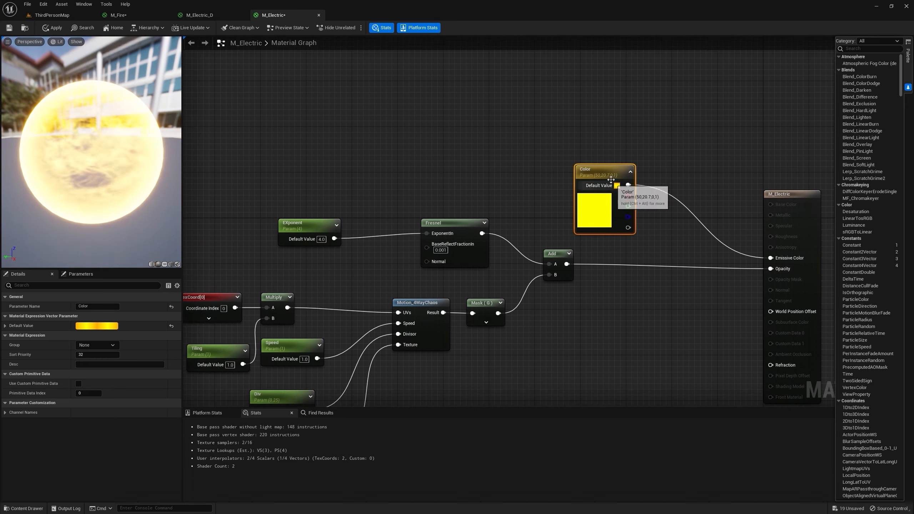
drag(612, 175, 651, 132)
Step: Change the Texture Object feeding Motion_4WayChaos to the T_Perlin_Noise_M texture
right_drag(214, 198, 366, 84)
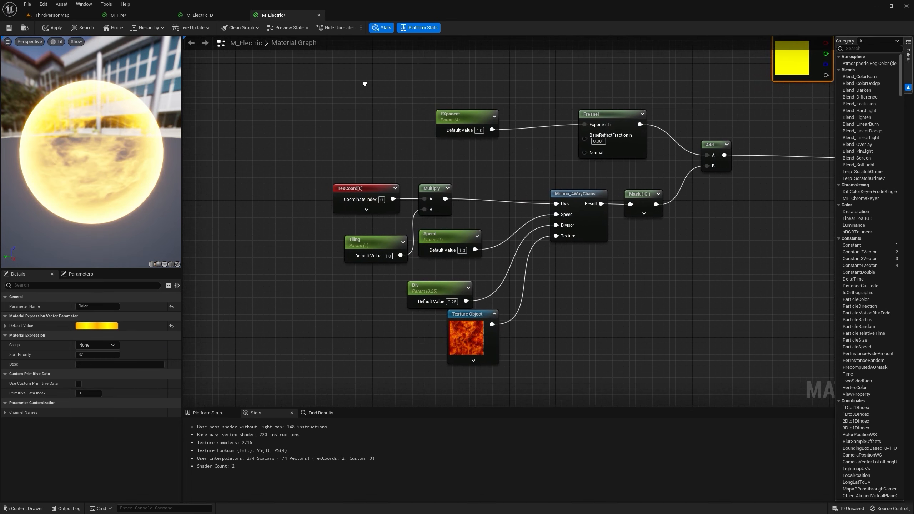
drag(466, 315, 449, 327)
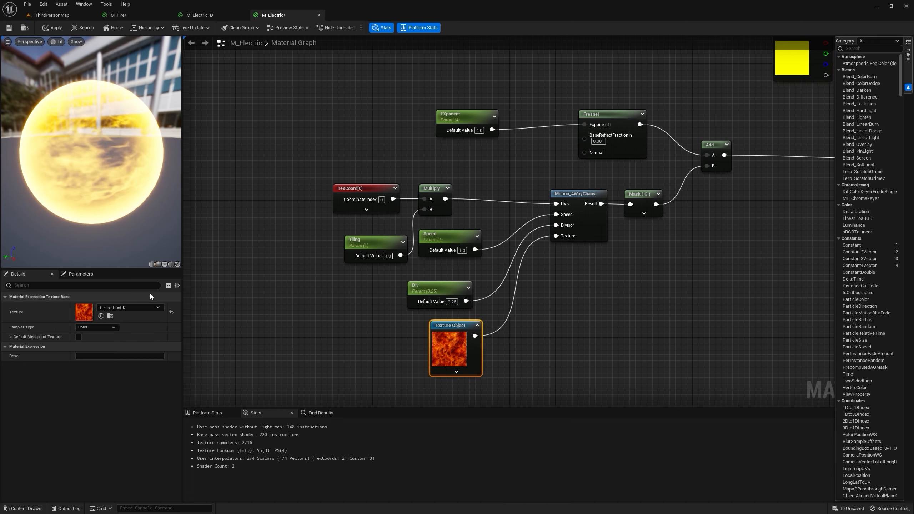
click(136, 306)
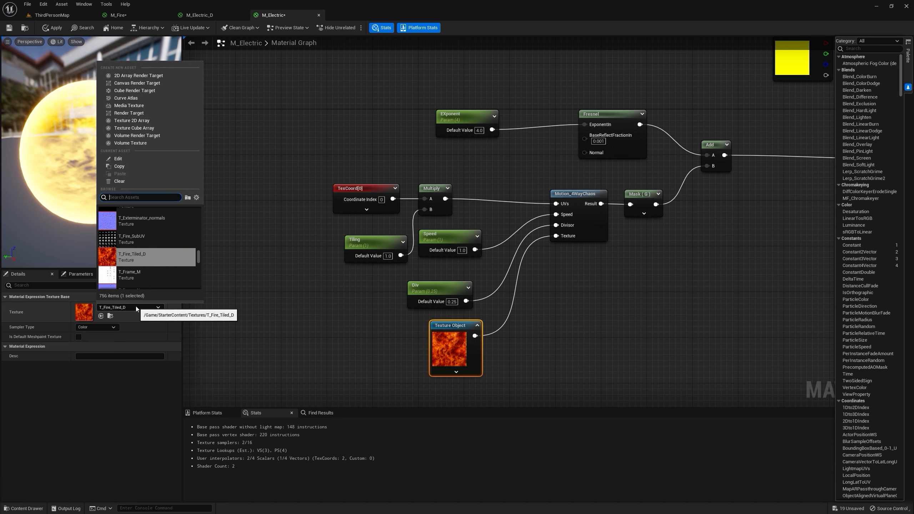
text(perlin)
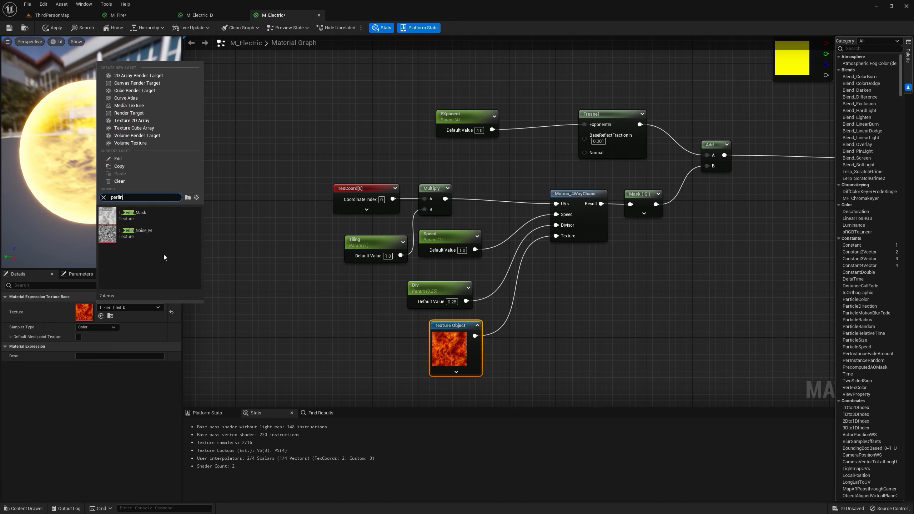
click(152, 236)
Step: Move the TexCoord and UV Multiply nodes further left and delete the Tiling parameter
right_drag(367, 200, 444, 154)
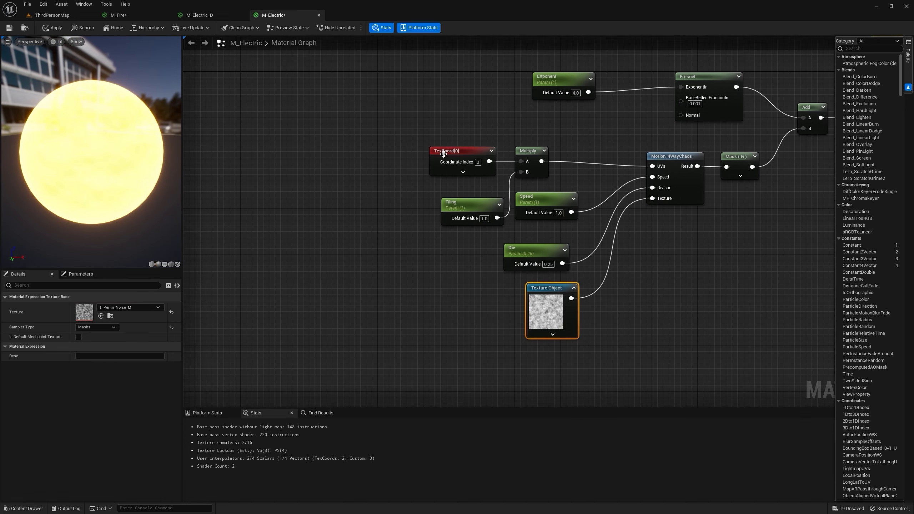
drag(498, 216, 498, 216)
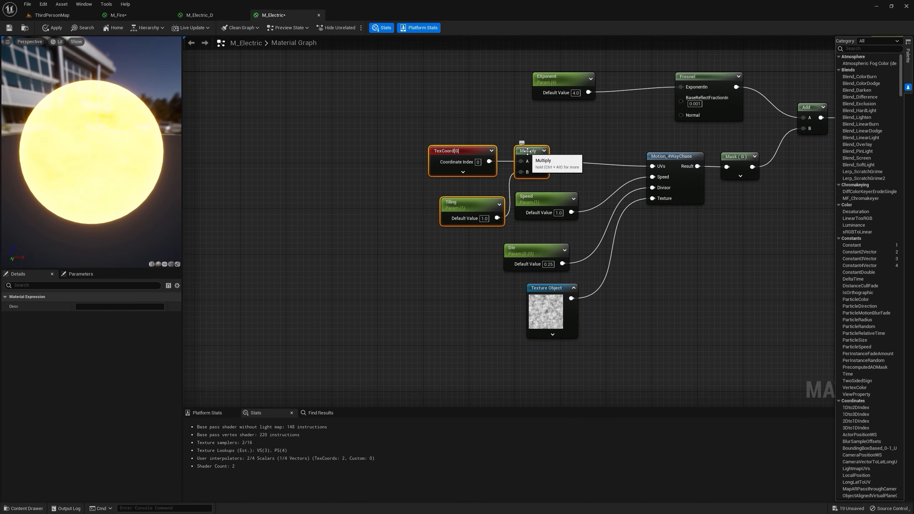
ctrl+click(530, 151)
drag(531, 152, 393, 152)
right_drag(417, 215, 452, 230)
click(451, 229)
click(385, 221)
key(Delete)
drag(368, 172, 347, 171)
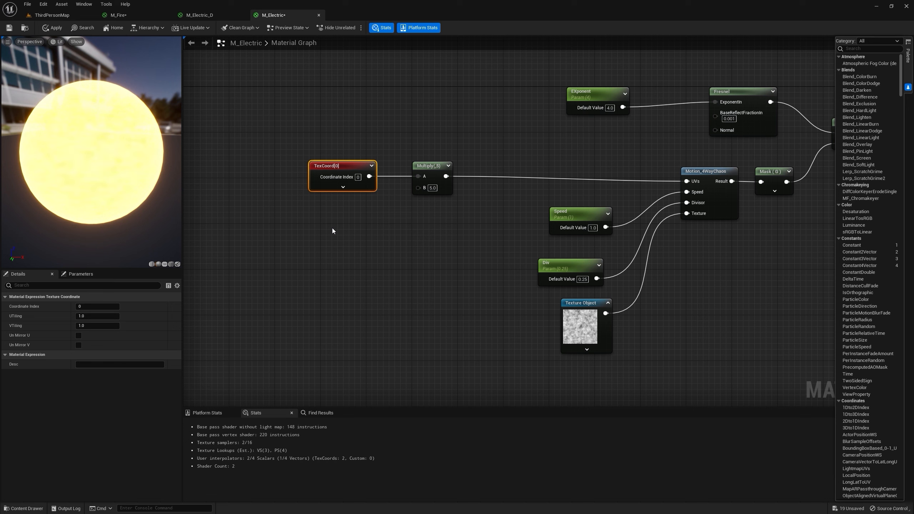
Step: Add a two-component constant with X 0.1 and Y 5, wired to the UV Multiply's B input, and check the preview sphere
click(332, 227)
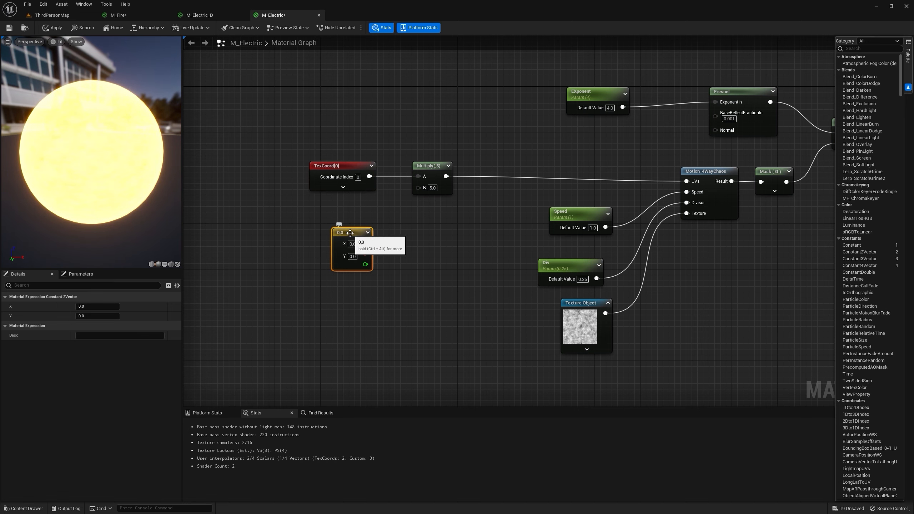
drag(374, 232, 425, 187)
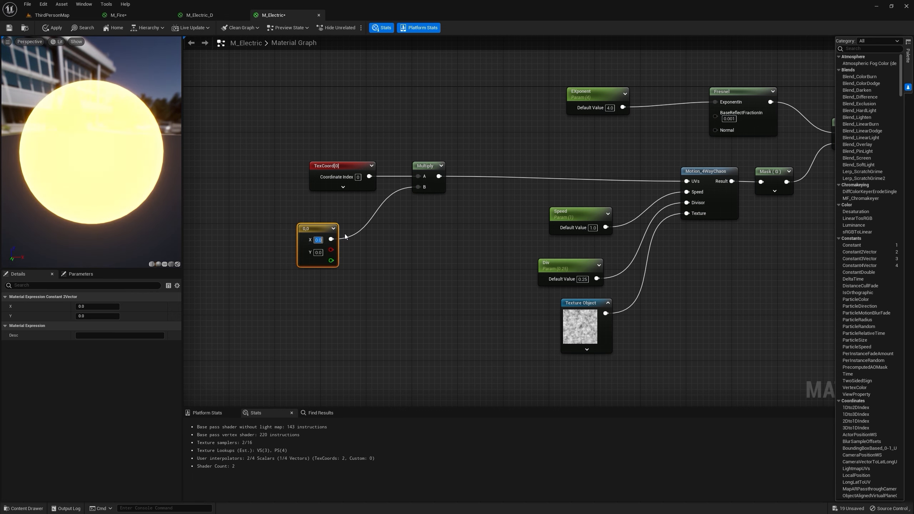
key(Return)
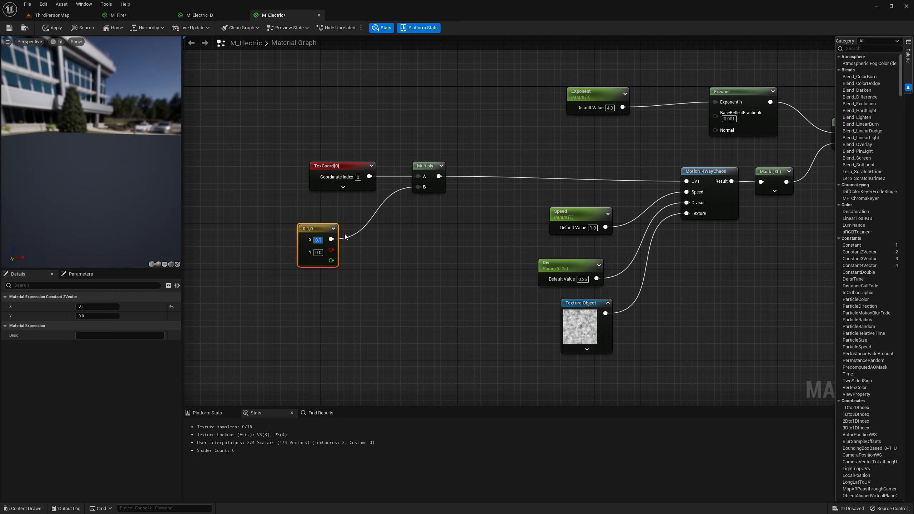
text(5)
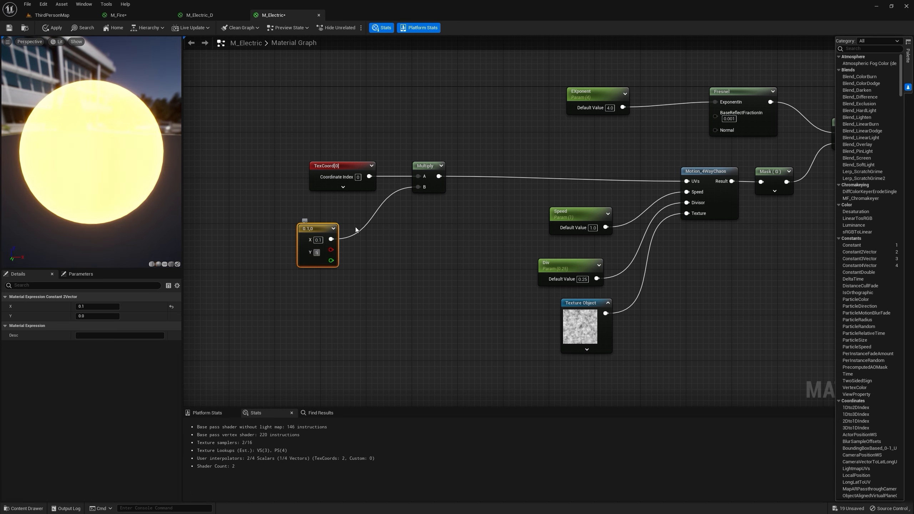
key(Return)
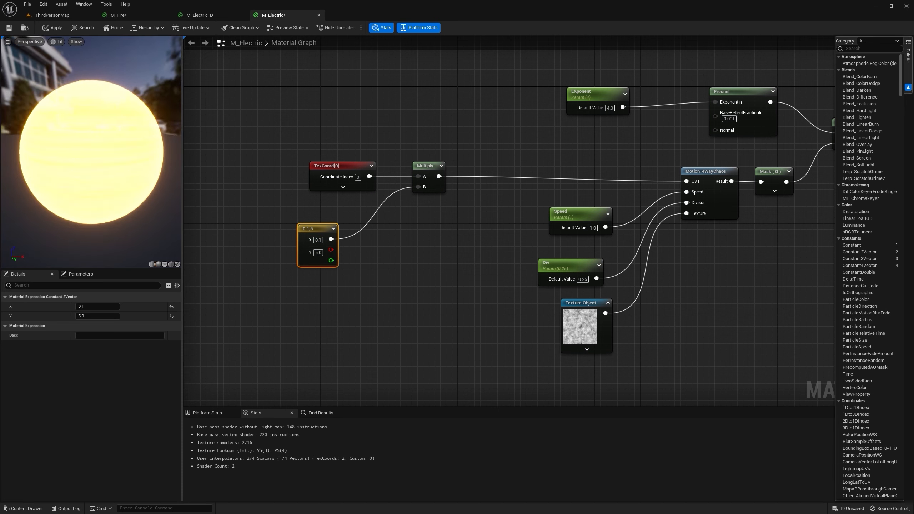
drag(92, 152, 69, 139)
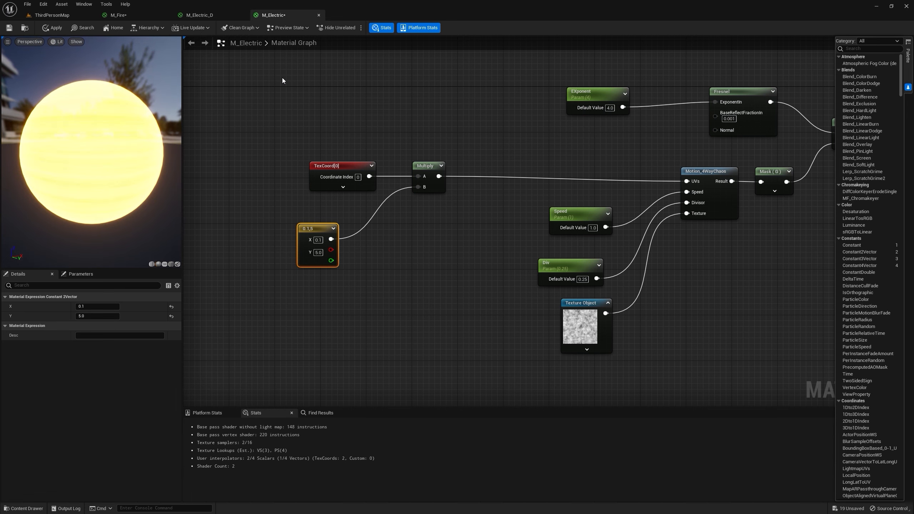
Step: Set the Exponent parameter's default to 10 and the Fresnel's base reflect fraction to 0
right_drag(600, 120, 368, 133)
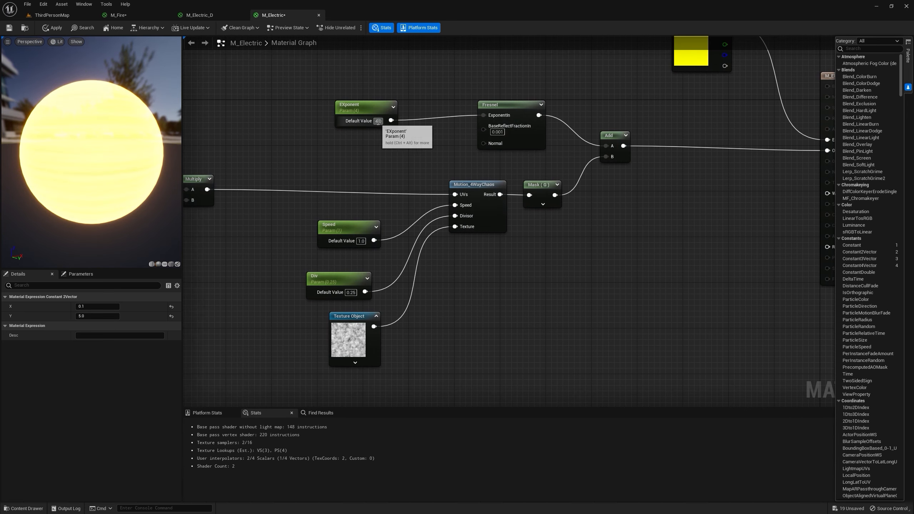
text(1)
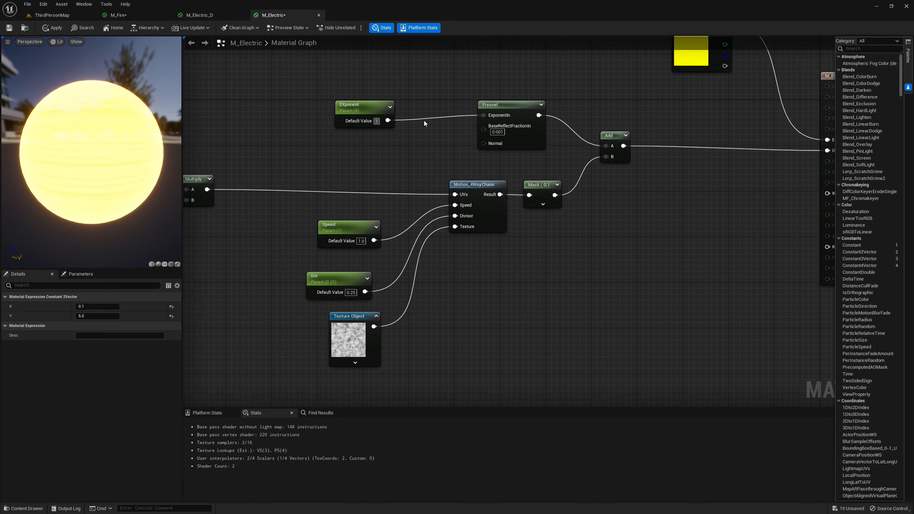
text(0)
right_drag(424, 120, 433, 122)
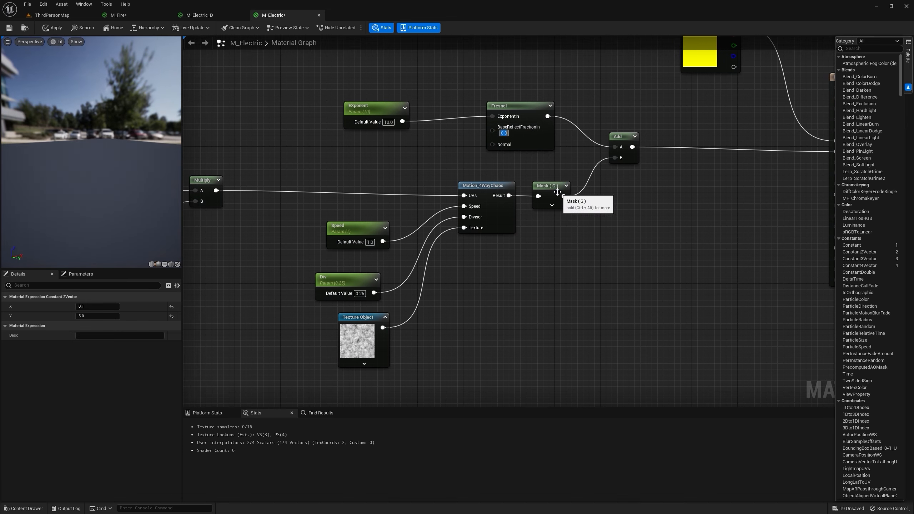
Step: Move the whole noise node group, from TexCoord to Mask, left to make room before the Add node
scroll(568, 313, down, 1)
right_drag(568, 315, 671, 281)
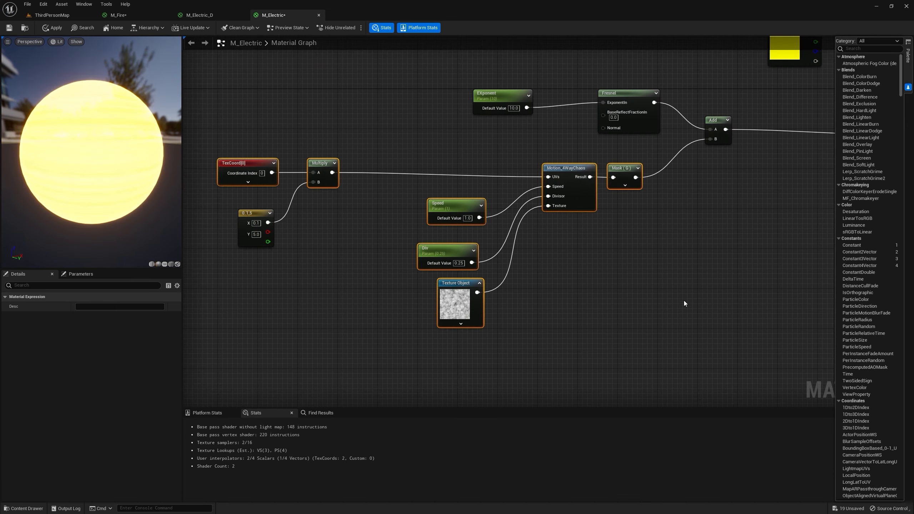
drag(681, 305, 210, 163)
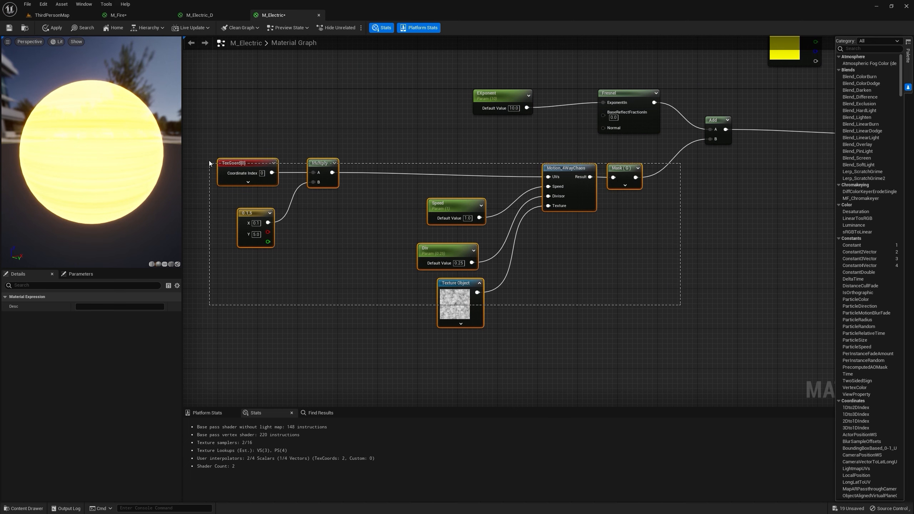
drag(573, 169, 422, 175)
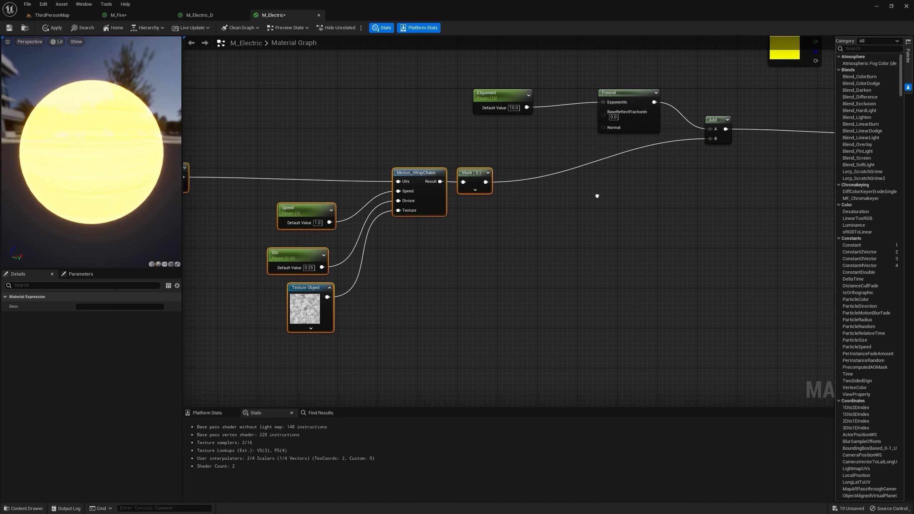
Step: Chain Subtract, Power and Saturate nodes after the Mask and wire the result into the Add node's B input
right_drag(593, 198, 633, 177)
scroll(573, 176, up, 1)
drag(497, 174, 670, 171)
text(sub)
key(Return)
text(po)
click(667, 249)
text(sa)
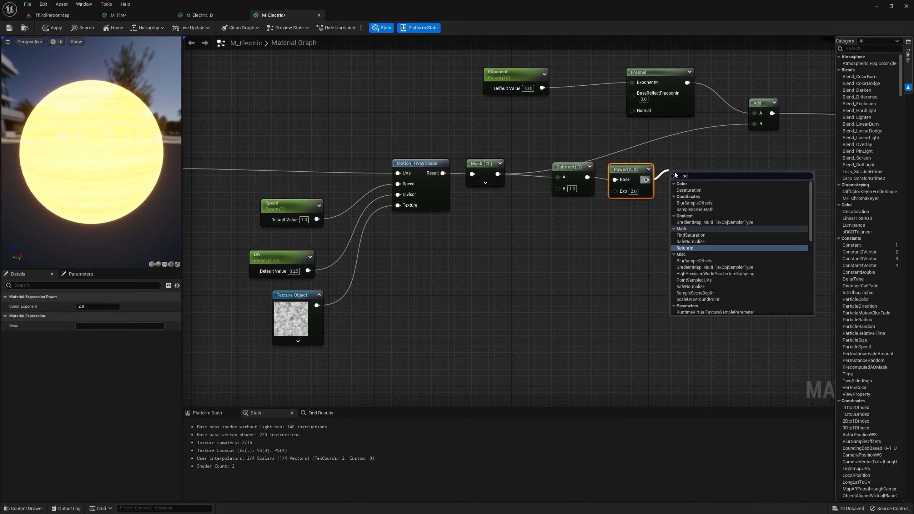
key(Return)
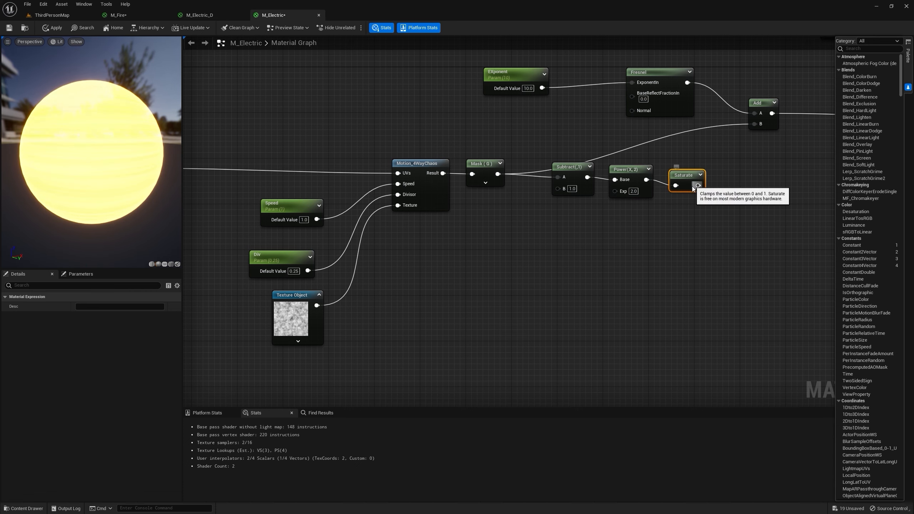
right_drag(728, 185, 667, 188)
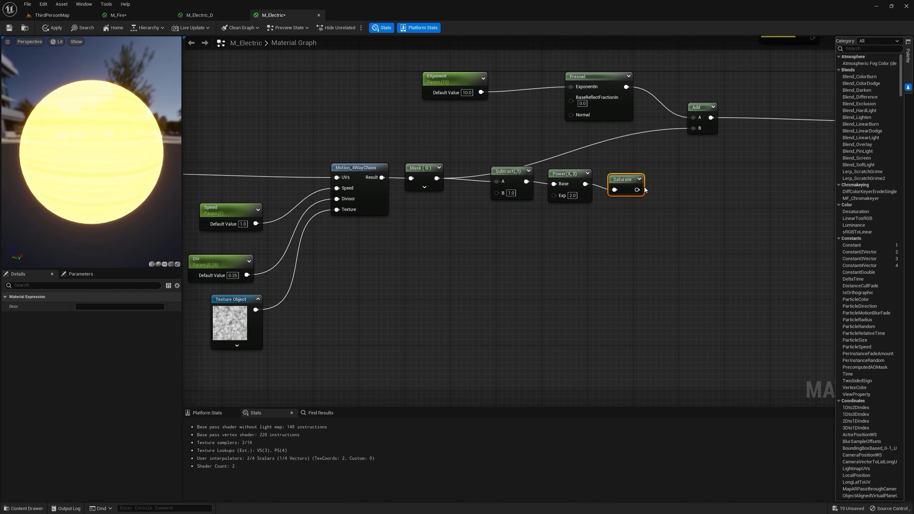
drag(638, 190, 694, 128)
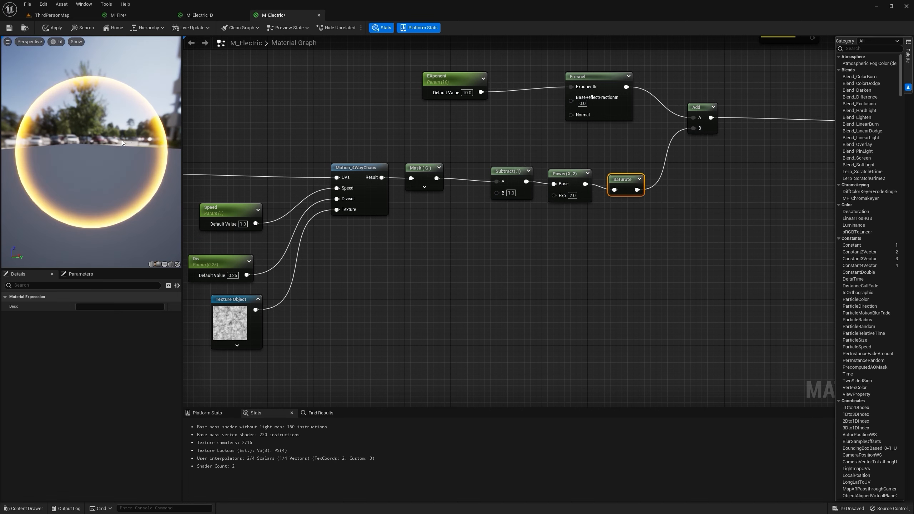
Step: Check the streaks on the preview sphere and set the Subtract node's B value to 1.25
drag(109, 143, 216, 142)
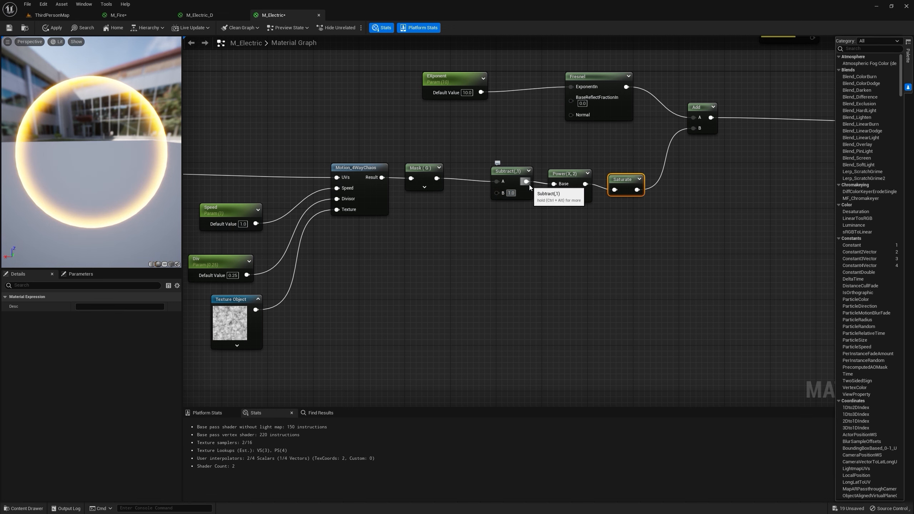
text(5)
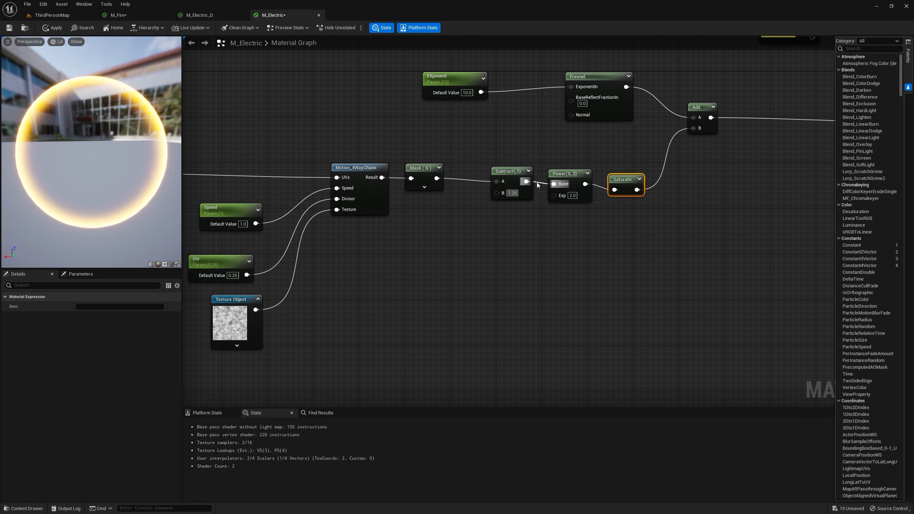
key(Return)
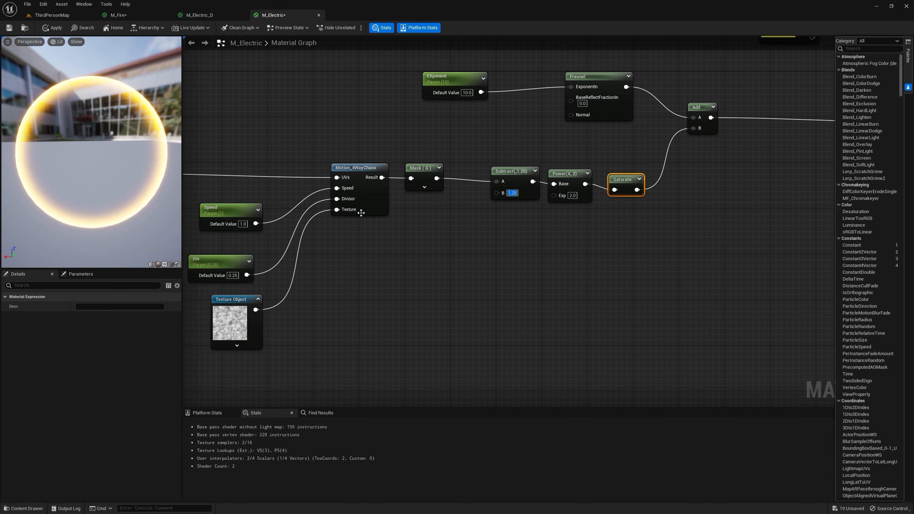
Step: Preview the Power node's output on the sphere and move the Subtract and Power nodes closer to the Mask
right_drag(361, 213, 464, 170)
click(342, 265)
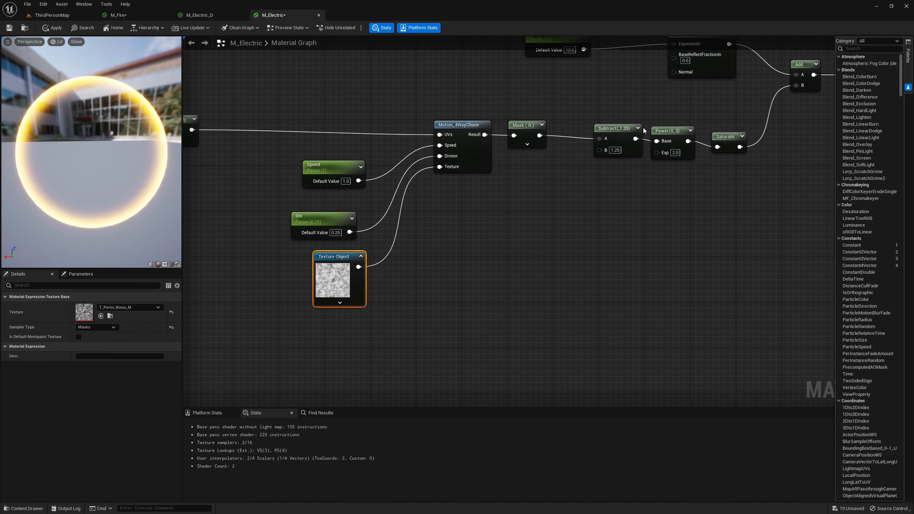
right_click(675, 136)
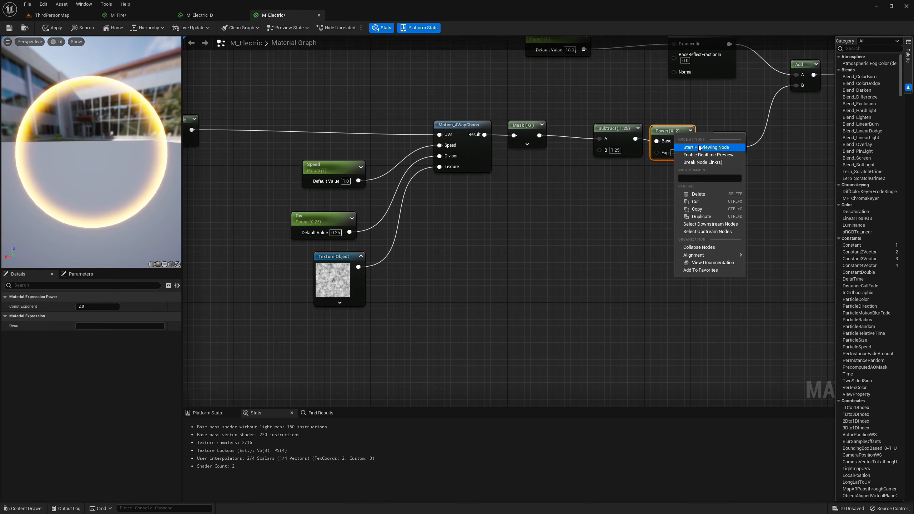
click(698, 148)
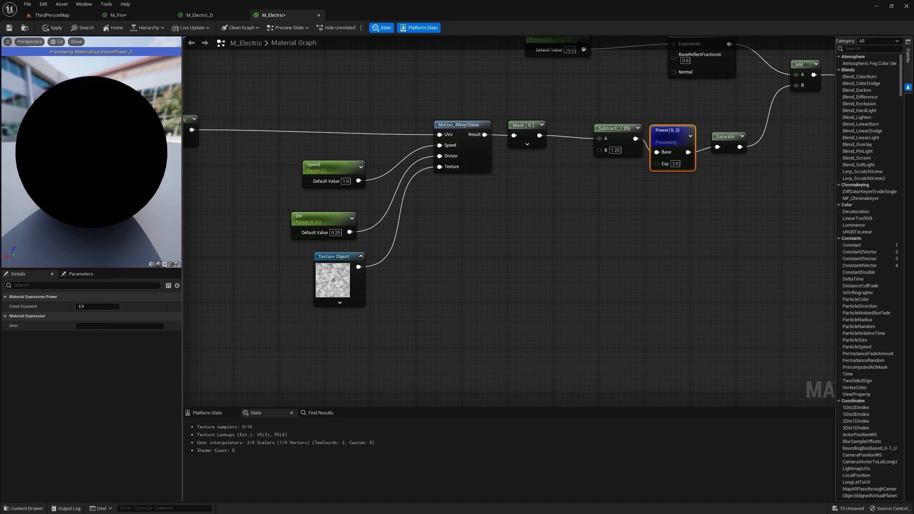
drag(142, 177, 176, 177)
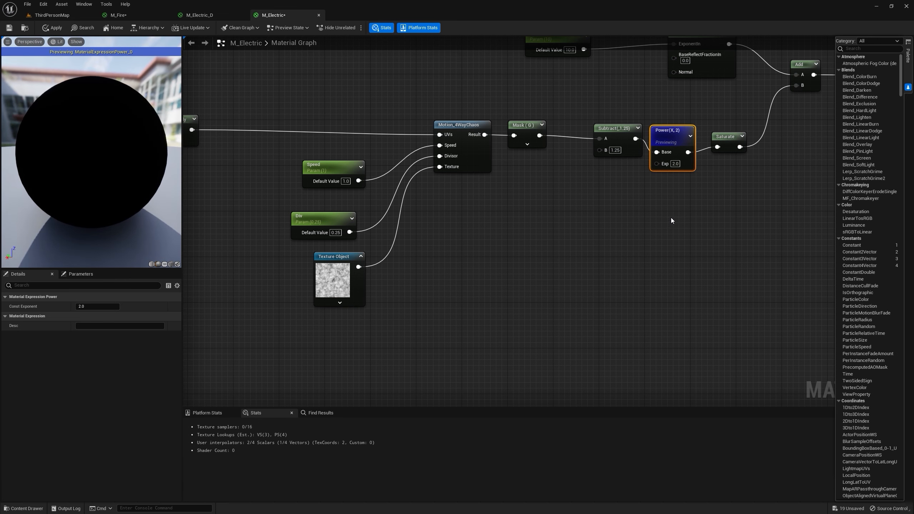
drag(672, 221, 573, 126)
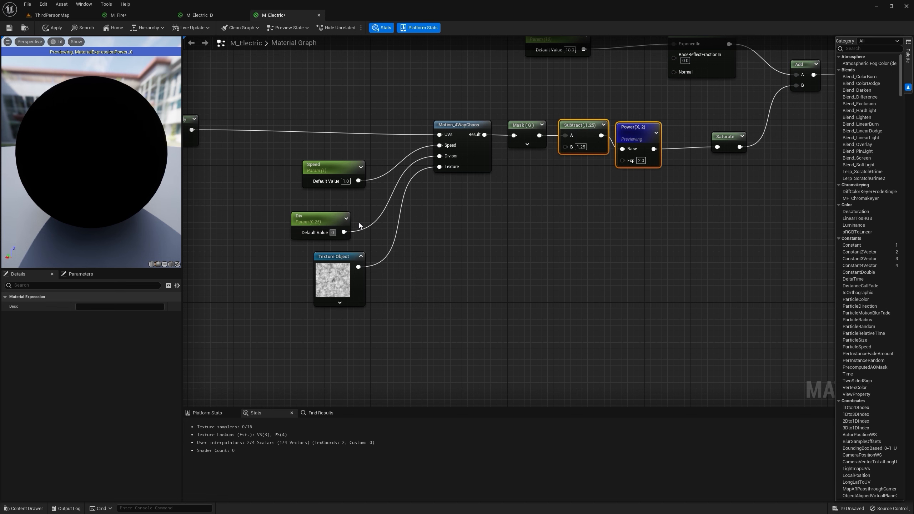
Step: Set the Div parameter's default to 0.5 and the Power node's exponent to 1.5, checking the sphere
text(0.5)
mouse_move(90, 165)
mouse_down()
mouse_move(104, 160)
mouse_move(79, 169)
mouse_move(124, 151)
mouse_move(95, 164)
mouse_move(119, 161)
mouse_up()
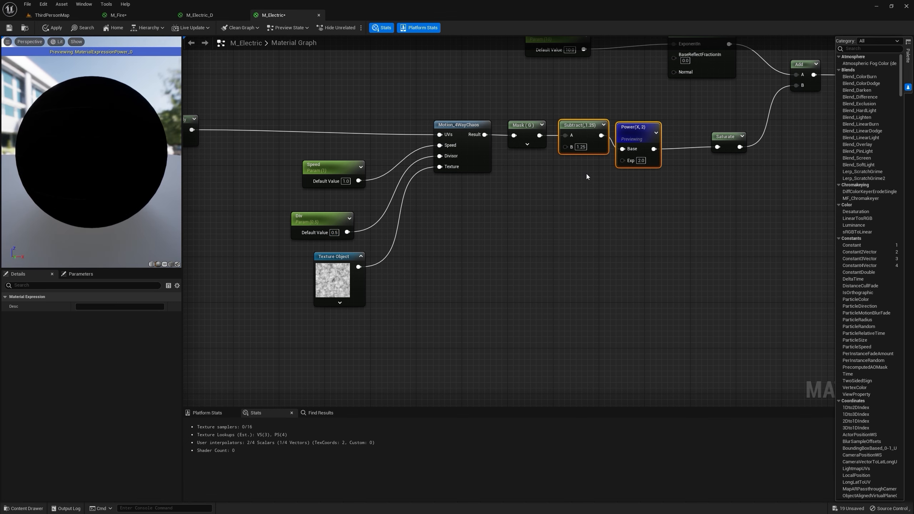
click(641, 161)
text(1.5)
key(Return)
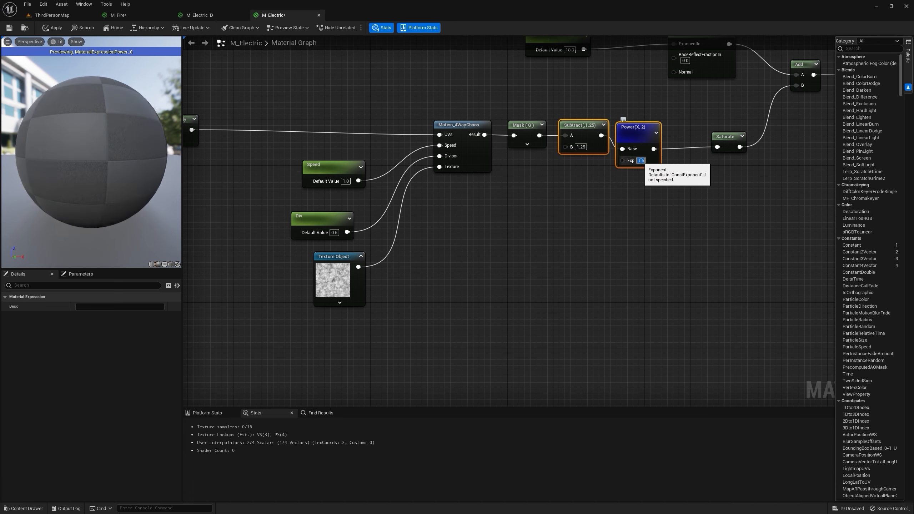
drag(140, 177, 259, 177)
Step: Stop previewing the Power node and line it up with the Saturate node
right_drag(565, 126, 331, 214)
right_click(423, 218)
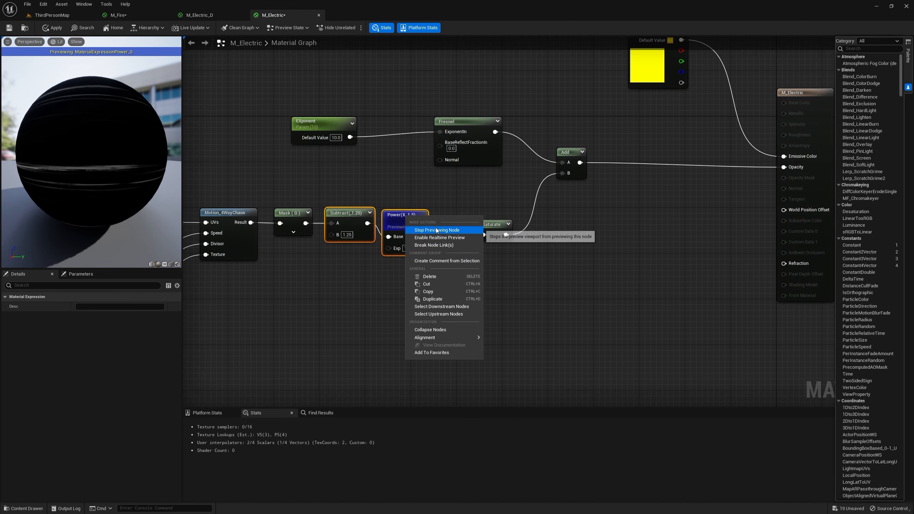
click(434, 230)
click(533, 241)
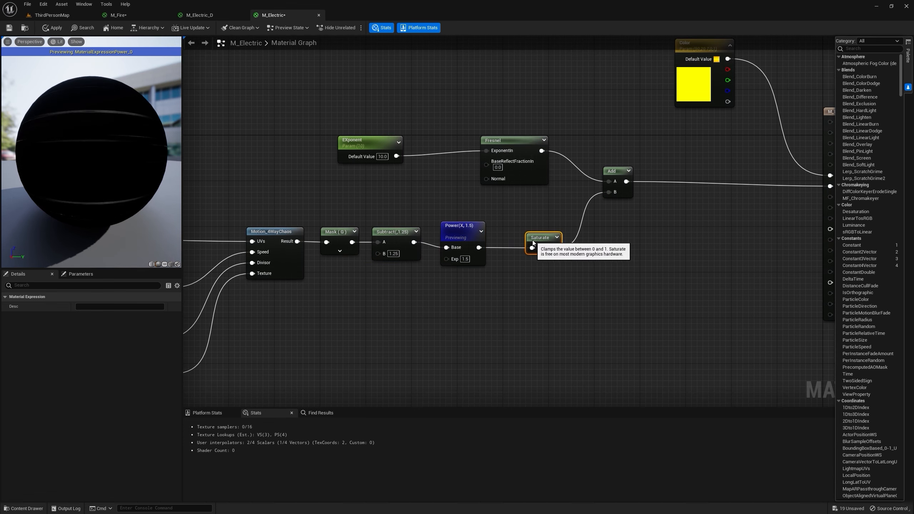
right_click(463, 231)
click(487, 244)
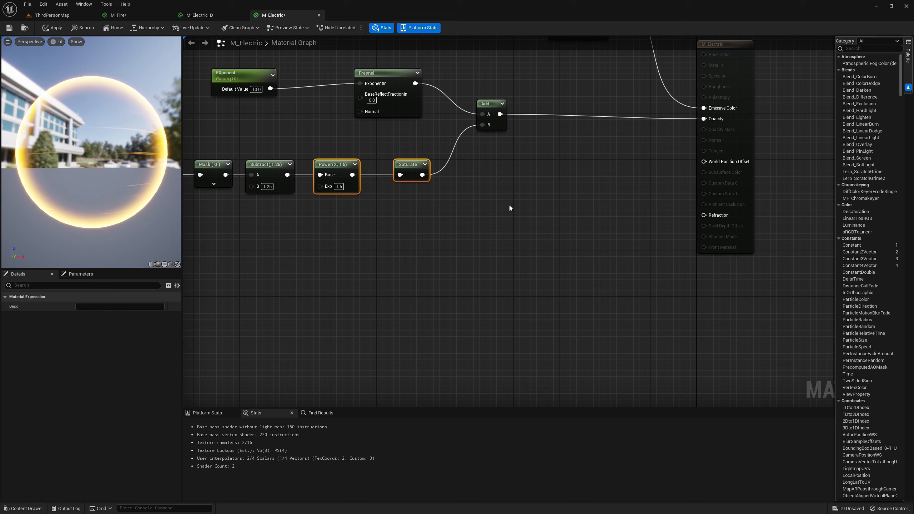
Step: Add a VertexNormalWS node below the noise chain and wire it to the A input of a new Multiply node
right_drag(453, 232, 510, 214)
right_click(465, 257)
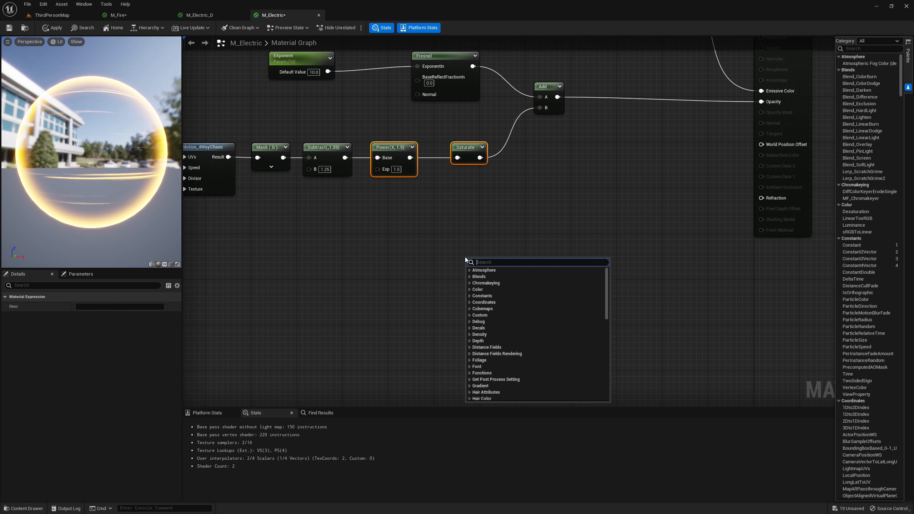
text(vertex)
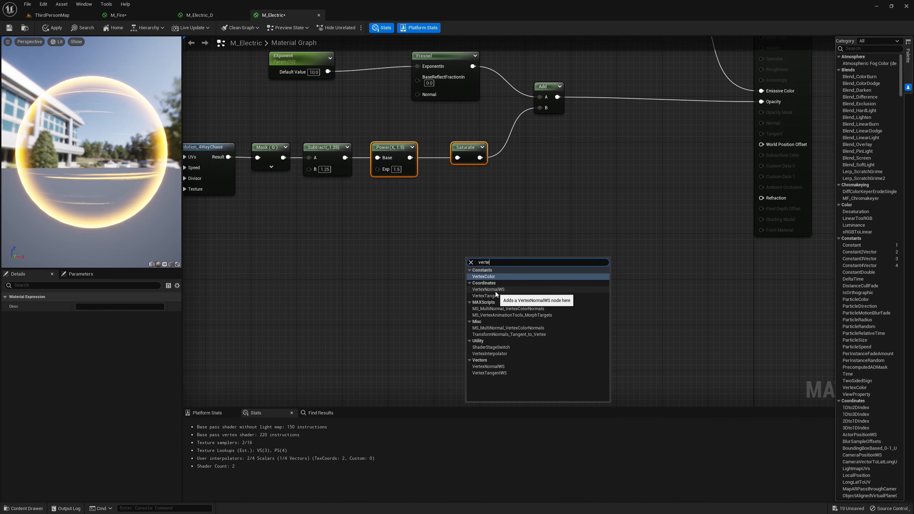
click(496, 291)
drag(500, 269, 518, 259)
click(514, 247)
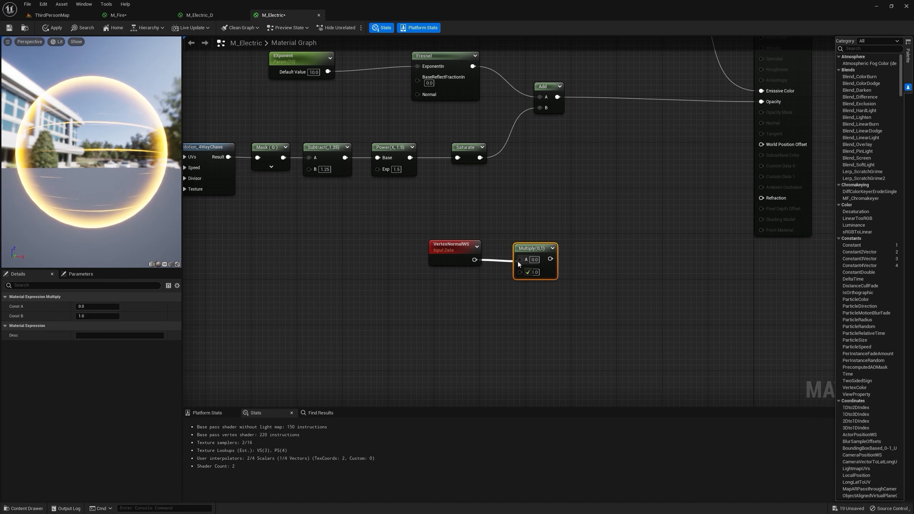
Step: Create a scalar parameter named Shell Size with default 1.0 and wire it into the Multiply's B input
click(441, 283)
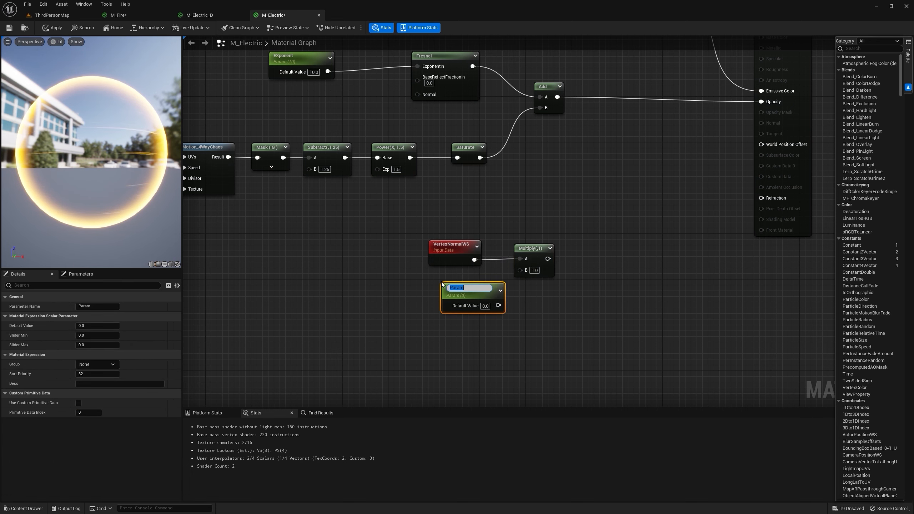
text(Shell)
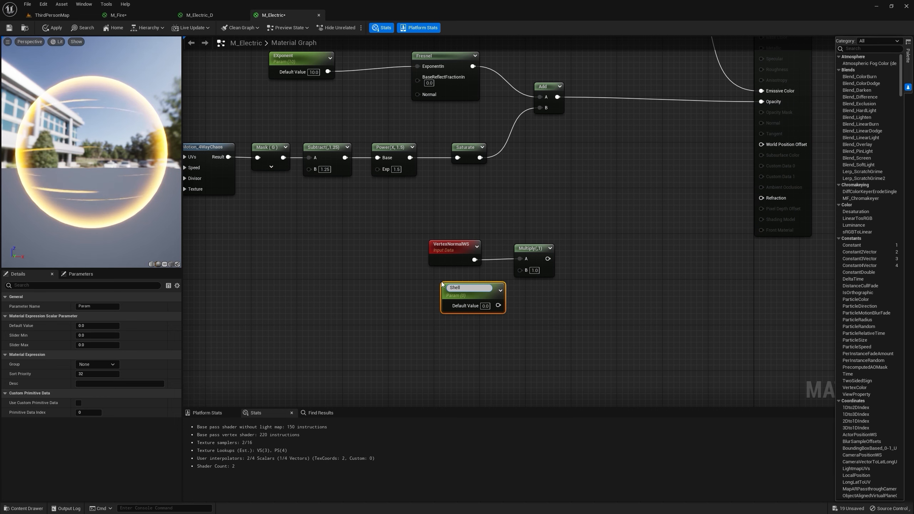
text( Size)
key(Return)
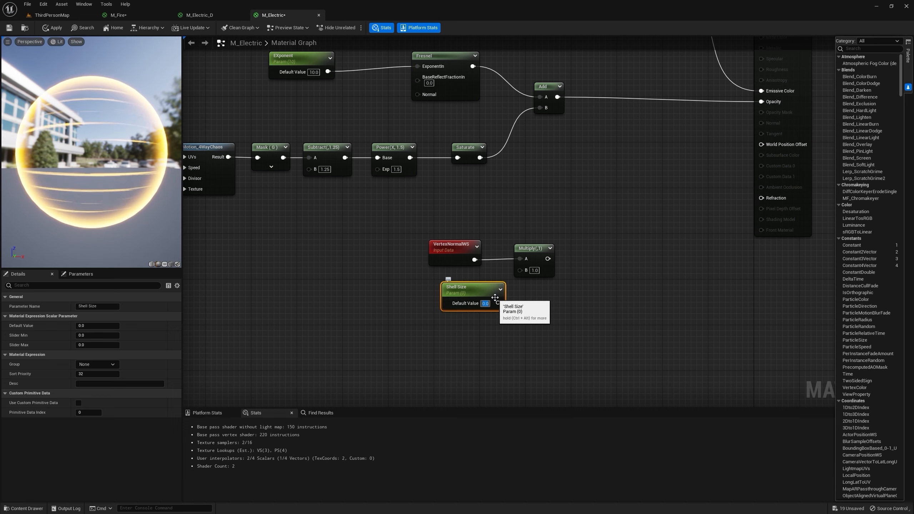
key(Return)
drag(500, 302, 521, 271)
Step: Move the Shell Size and Multiply nodes down, leaving space beside VertexNormalWS
drag(458, 288, 440, 292)
right_drag(546, 308, 521, 245)
drag(521, 245, 452, 210)
drag(500, 182, 500, 247)
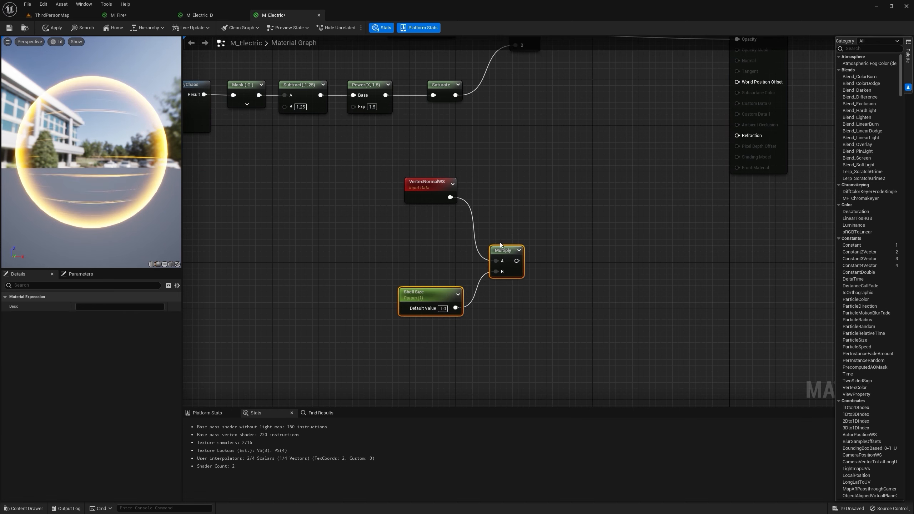
Step: Place an Add node before the material output and wire the Shell Size Multiply into its B input
right_drag(471, 212, 504, 252)
drag(484, 237, 529, 229)
key(a)
click(560, 201)
click(529, 229)
drag(547, 301, 632, 213)
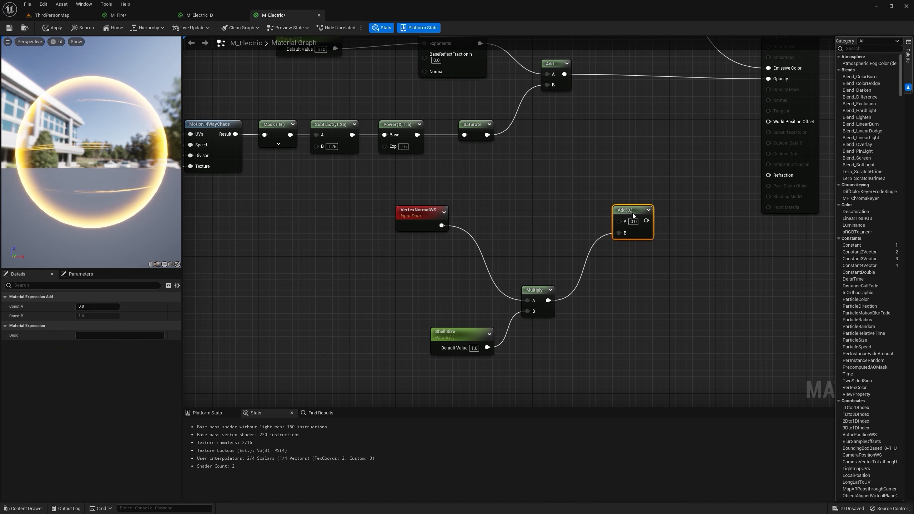
Step: Add two Multiply nodes ahead of the new Add node and wire VertexNormalWS into the first one's A input
key(m)
click(488, 202)
key(m)
click(547, 203)
drag(504, 212, 498, 204)
drag(422, 213, 497, 213)
click(503, 208)
Step: Wire the Saturate output into the first new Multiply's B input, and that Multiply into the second one's A input
drag(488, 135, 496, 143)
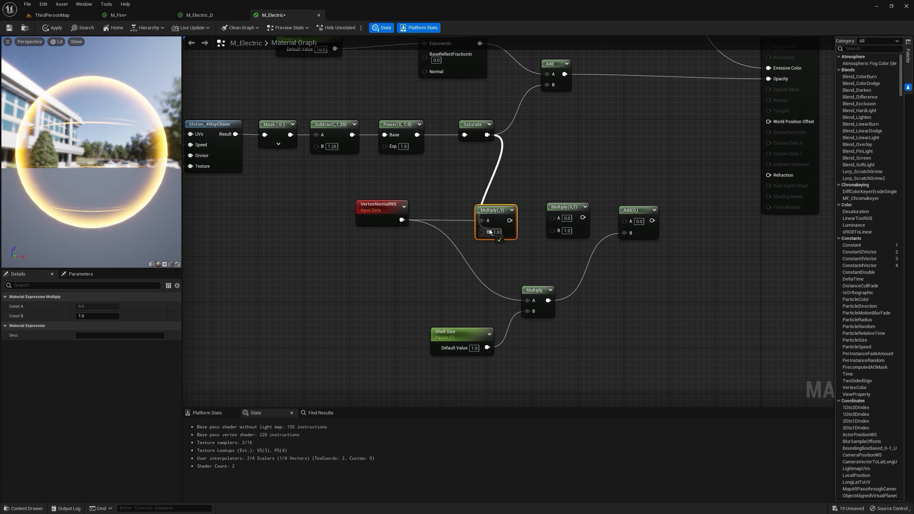
drag(489, 232, 512, 209)
right_drag(561, 197, 505, 189)
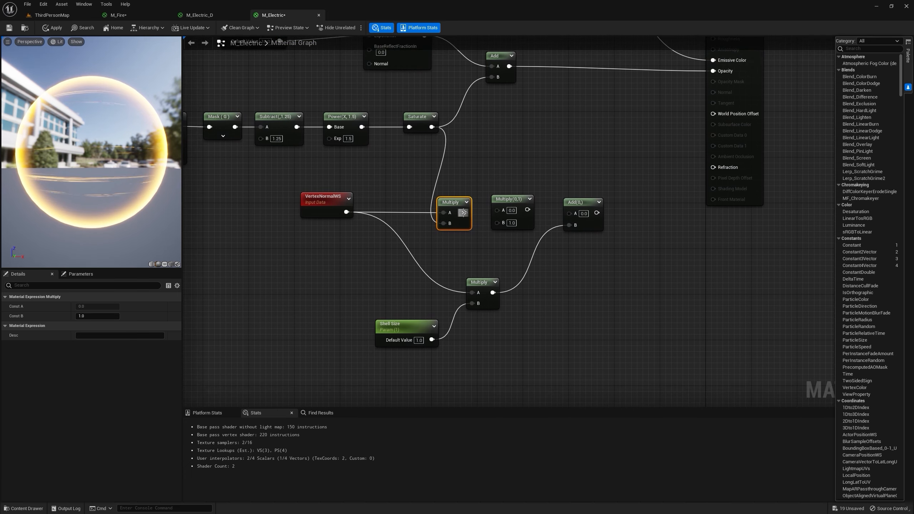
drag(464, 212, 497, 210)
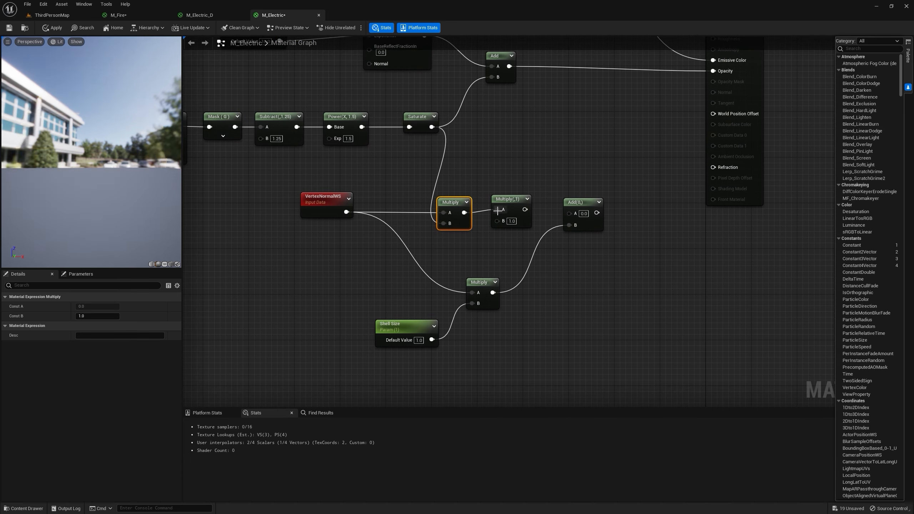
Step: Create a vector parameter named Direction and place it below VertexNormalWS
click(322, 255)
text(D)
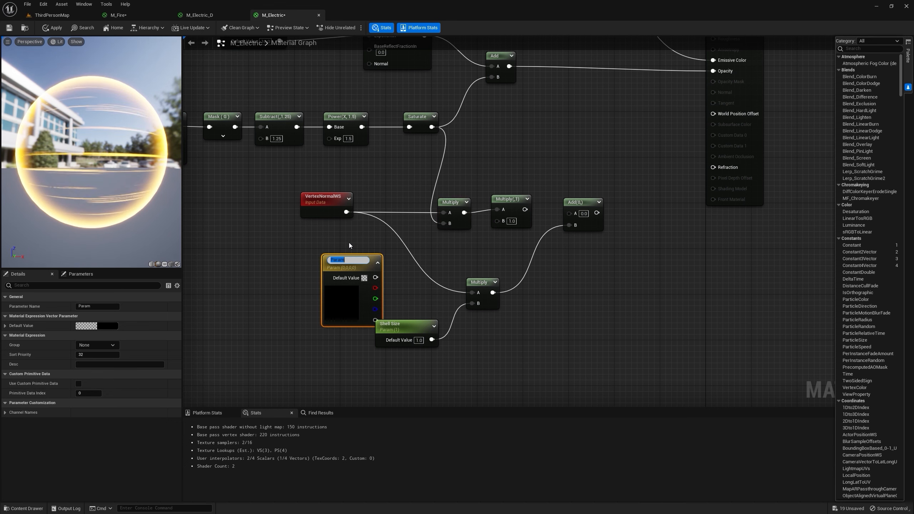
text(irection)
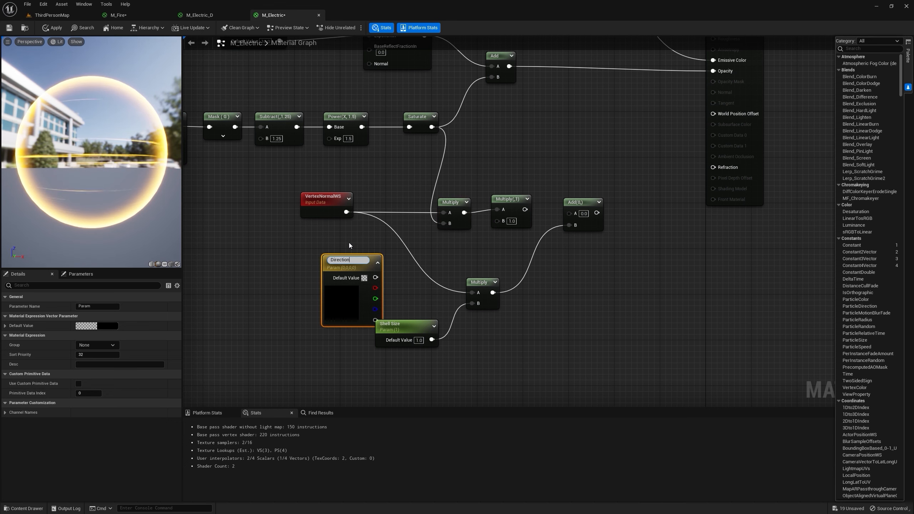
key(Return)
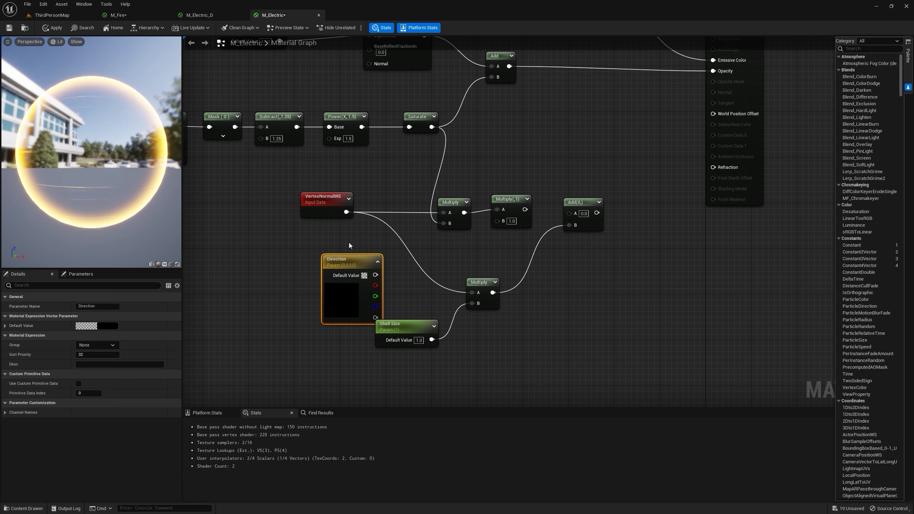
drag(360, 260, 338, 243)
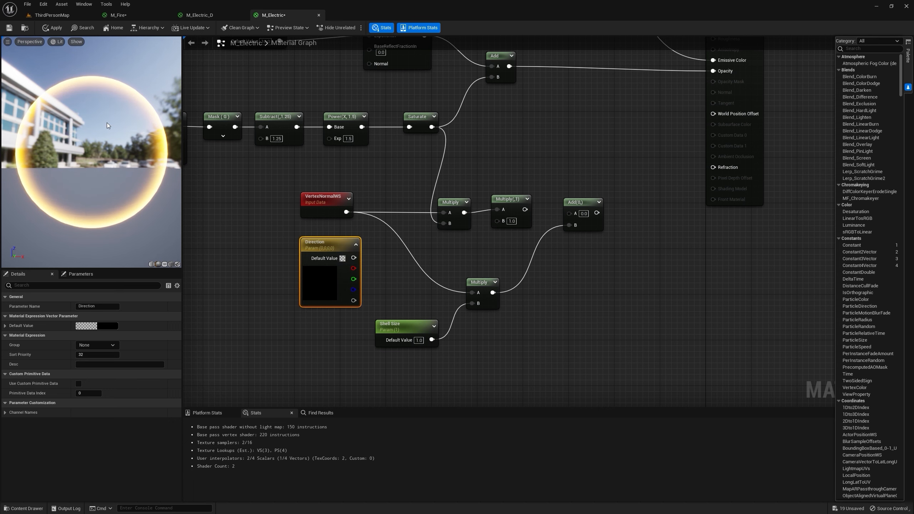
Step: Check the axes in the preview and set the Direction parameter's default B component to 1
click(5, 326)
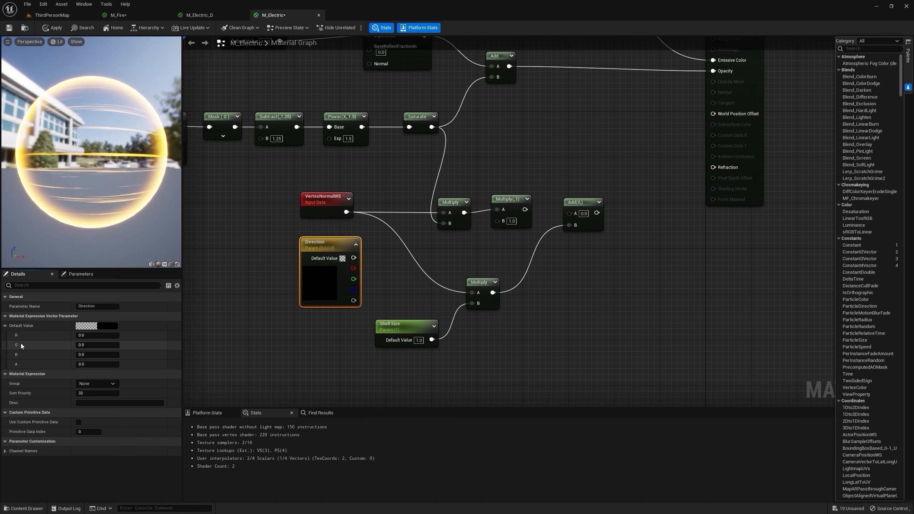
drag(14, 248, 54, 227)
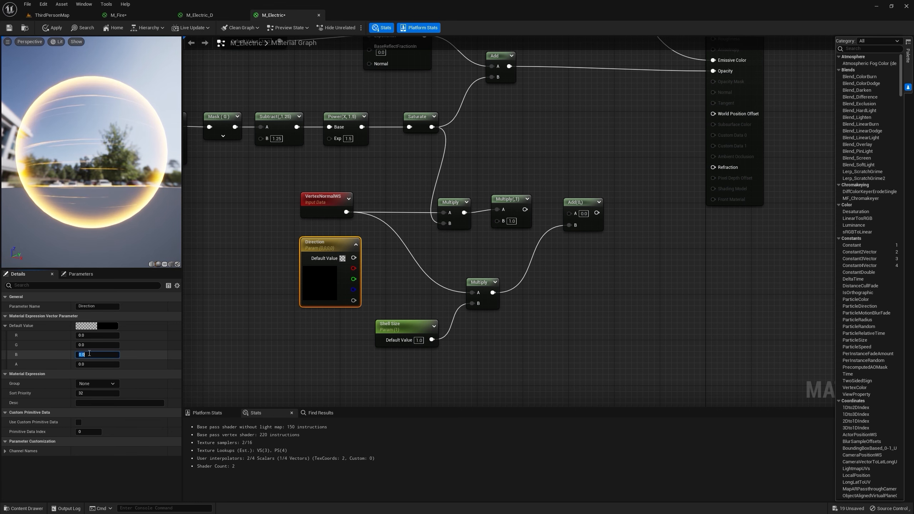
text(1)
key(Return)
Step: Wire Direction into the second Multiply's B input and move the lower Add node closer to the material output
drag(354, 258, 513, 216)
click(510, 212)
drag(580, 203, 660, 208)
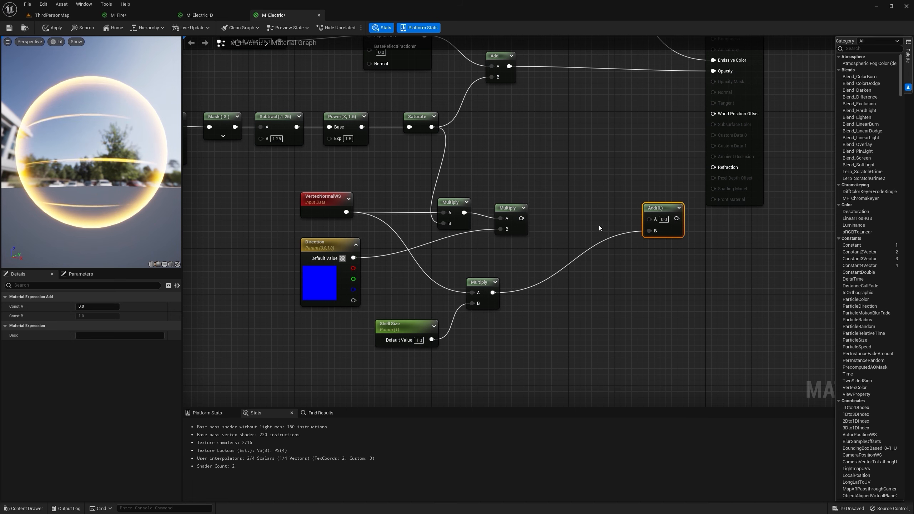
Step: Move Shell Size and its Multiply node further down and add a reroute node on the Direction wire into the second Multiply
drag(406, 286, 470, 348)
drag(482, 287, 528, 338)
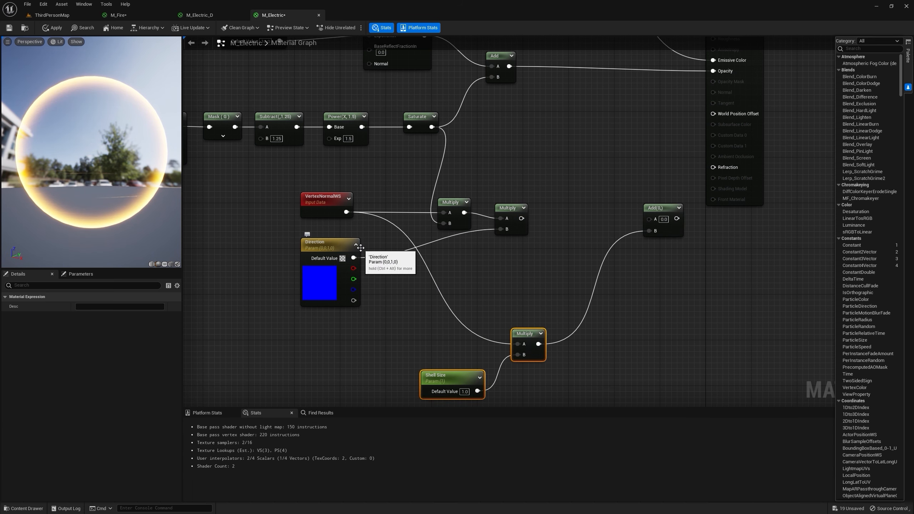
double_click(470, 233)
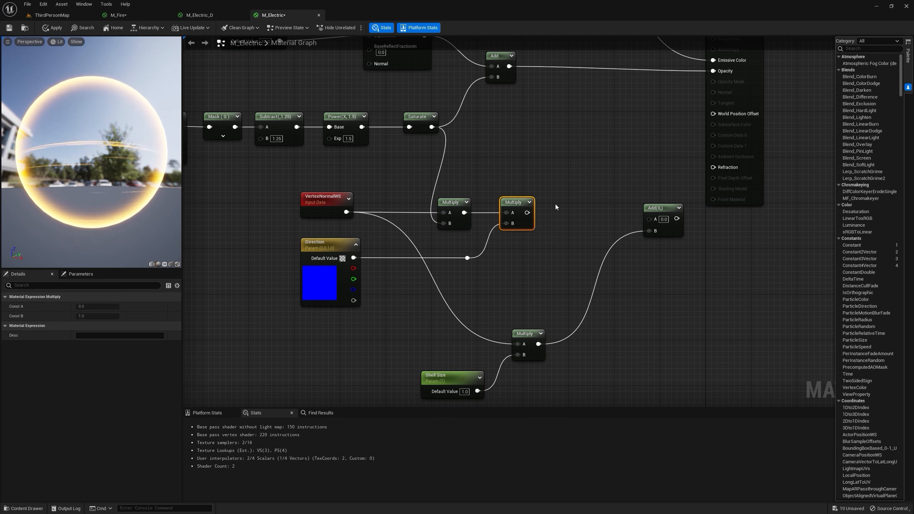
Step: Multiply the directional offset by a new scalar parameter named Height and wire it through the Add node into World Position Offset
key(m)
click(554, 193)
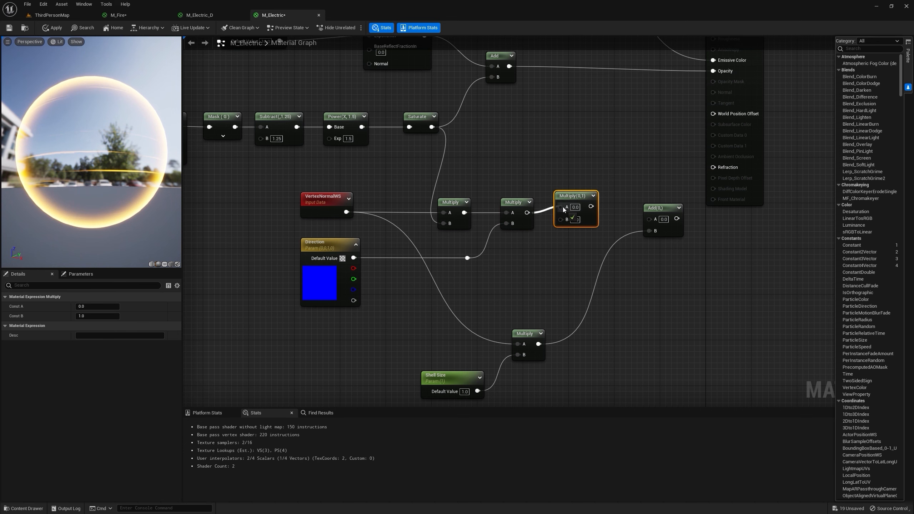
key(s)
click(480, 285)
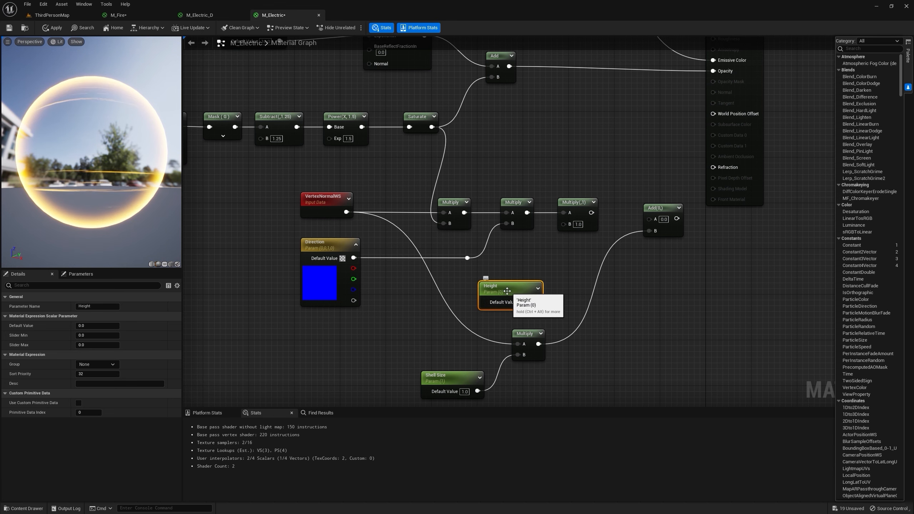
drag(508, 291, 712, 115)
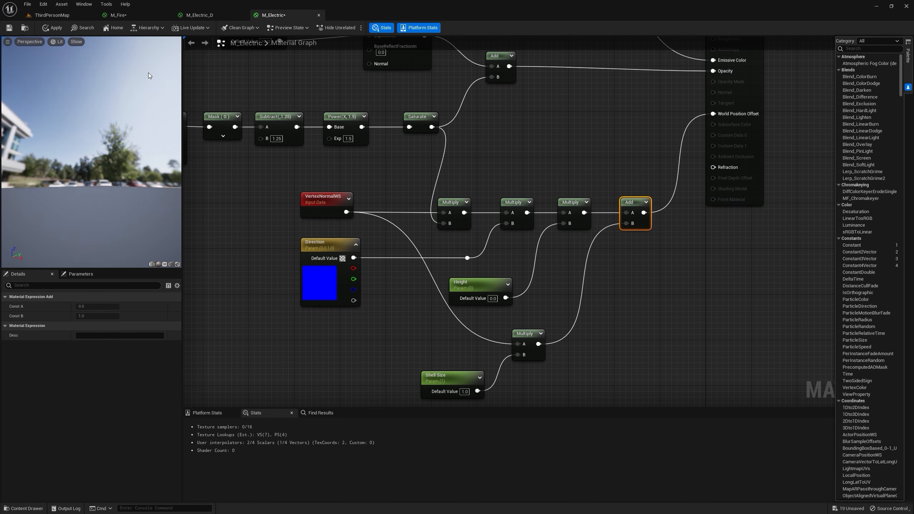
Step: Apply the M_Electric changes and create the material instance M_Electric_Inst from it in the YT_Tutorial folder
click(59, 31)
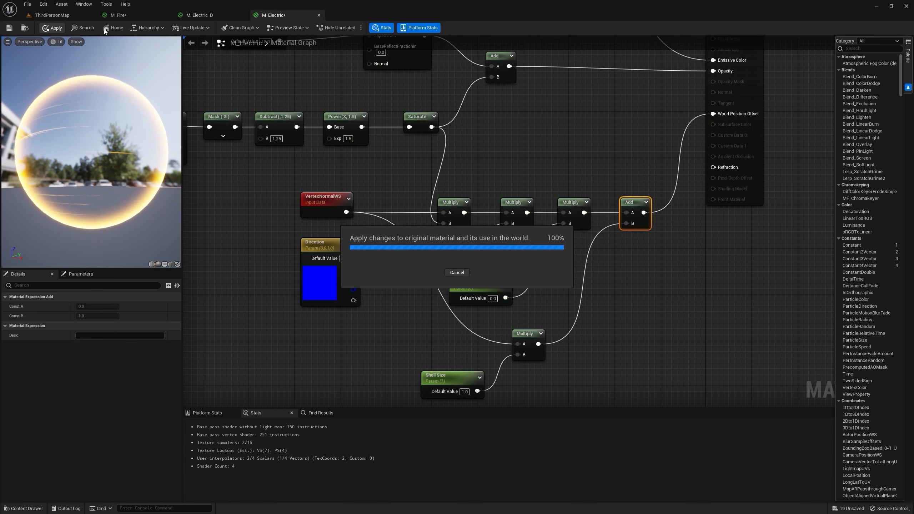
click(27, 28)
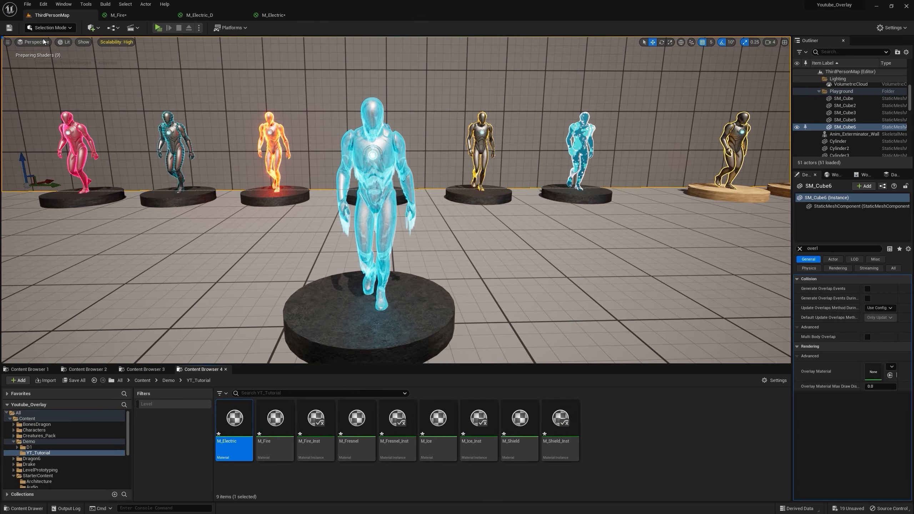
right_click(220, 423)
click(266, 250)
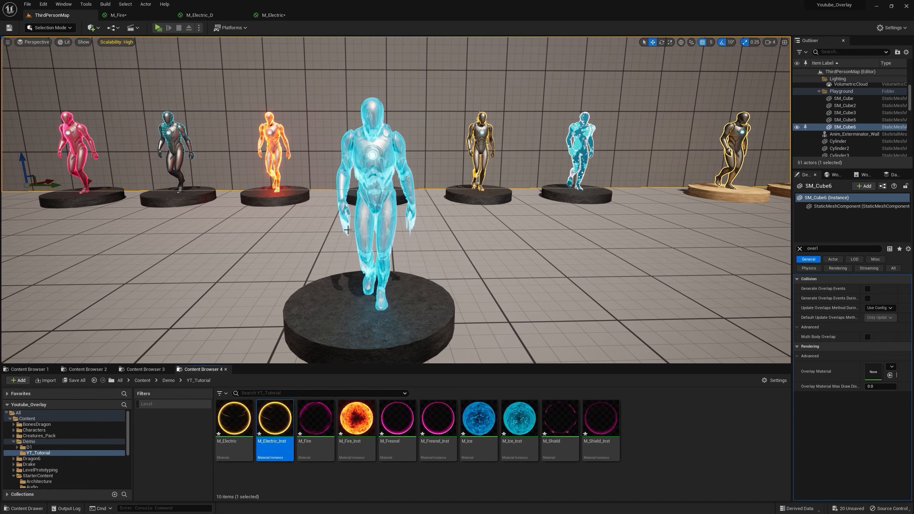
Step: Assign M_Electric_Inst as the central mannequin's overlay material and float the instance editor window over the level
click(364, 227)
click(890, 414)
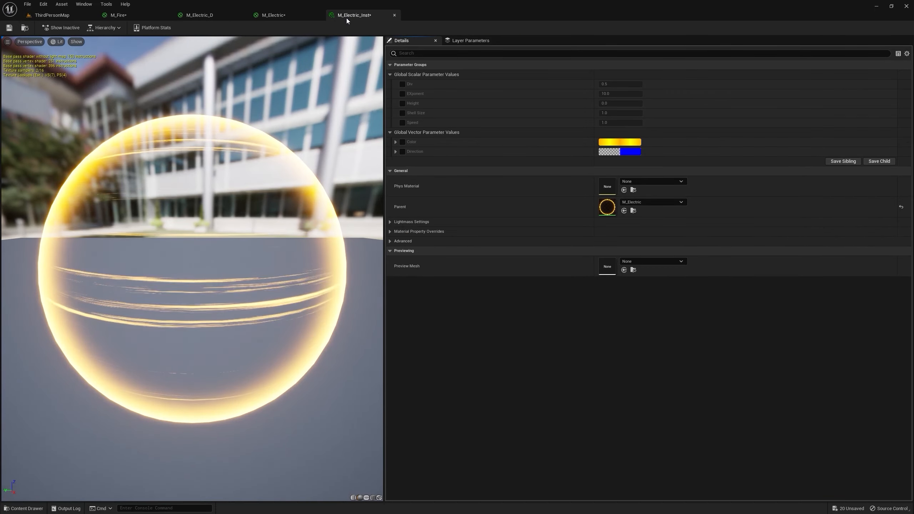
drag(346, 18, 497, 220)
click(54, 15)
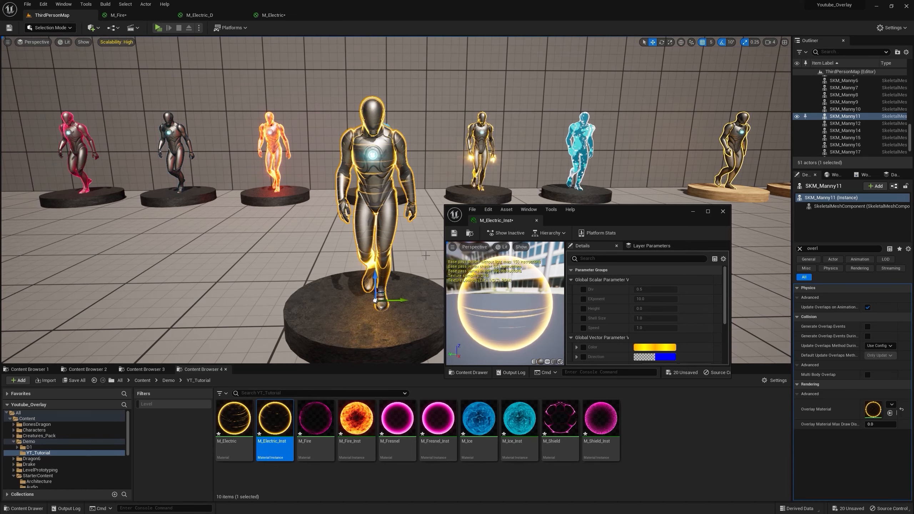
Step: Override Height in M_Electric_Inst, try 20, set it to 59, and check the effect on the central mannequin
scroll(376, 237, up, 3)
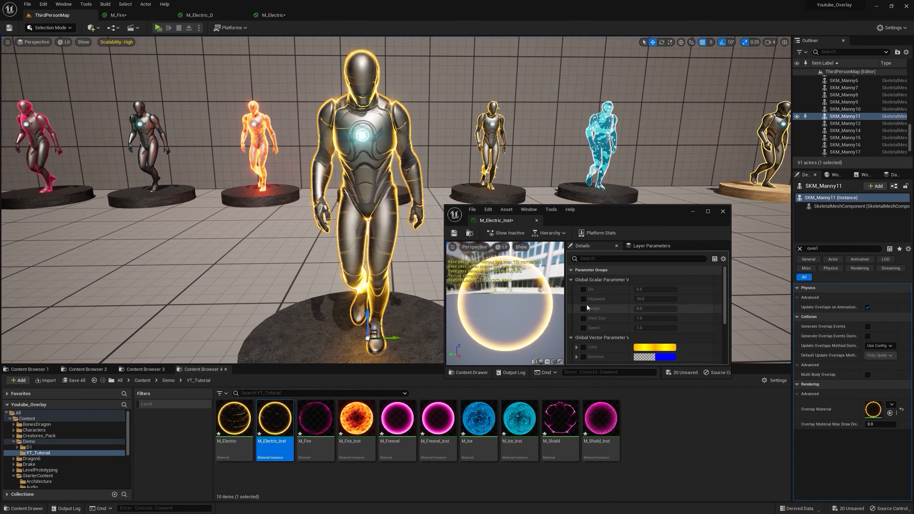
click(649, 309)
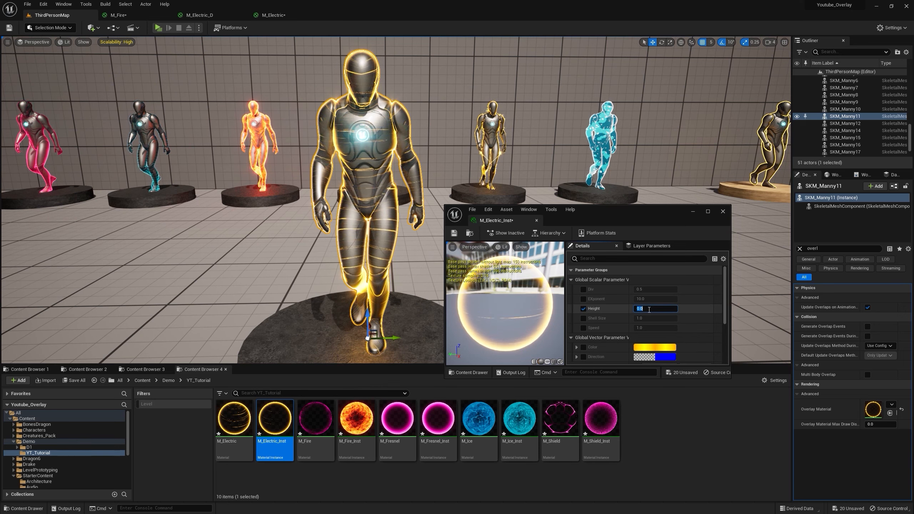
key(Return)
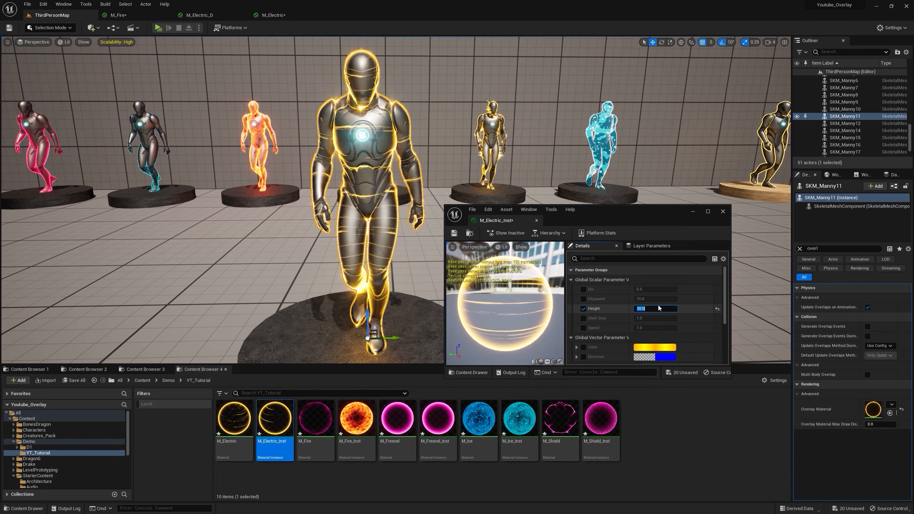
scroll(393, 230, up, 3)
text(5)
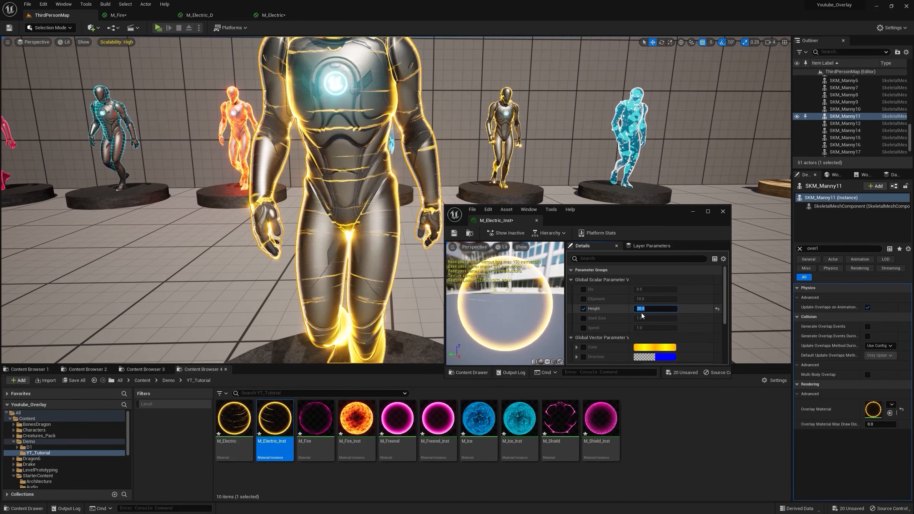
text(9)
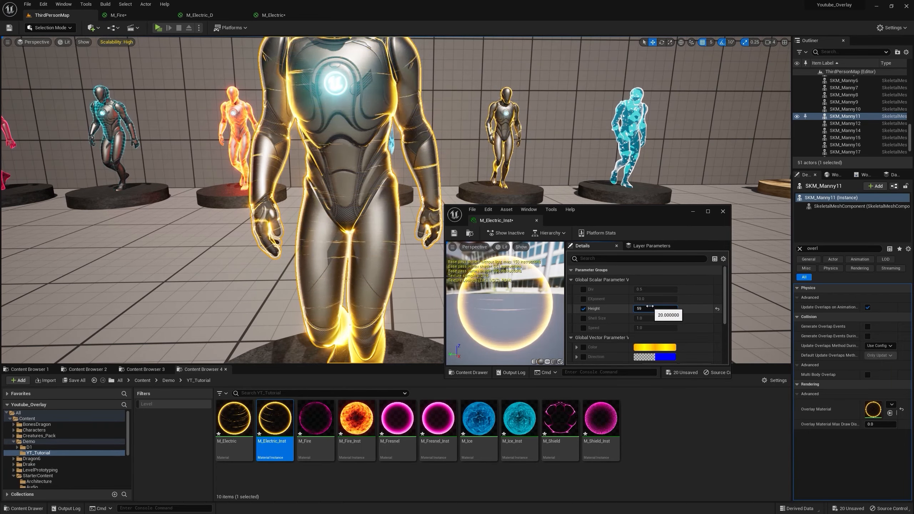
key(Return)
right_drag(355, 196, 376, 191)
key(s)
key(w)
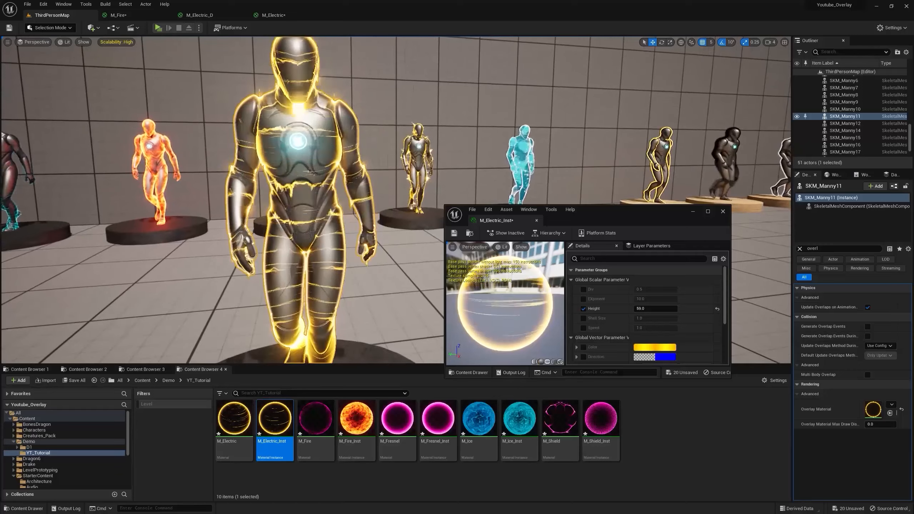
click(374, 172)
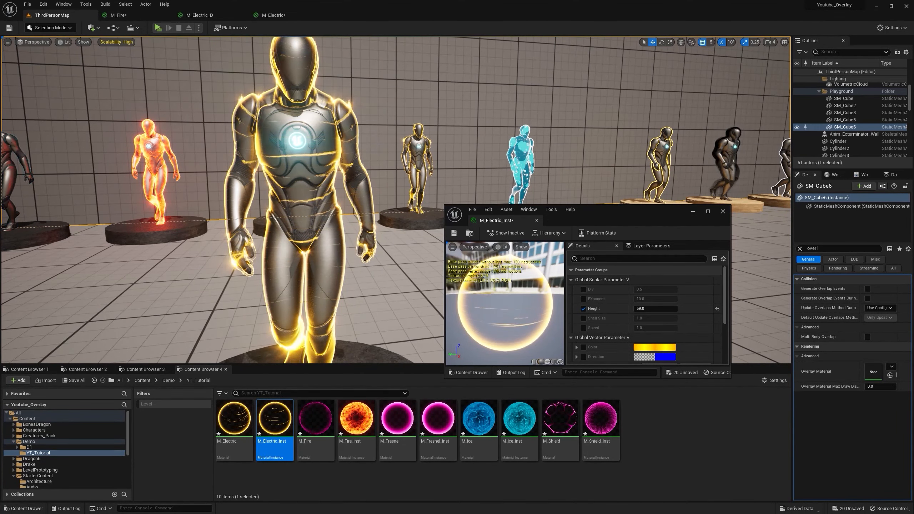
Step: Override the Direction parameter in M_Electric_Inst and set its R and G components to 1
click(577, 356)
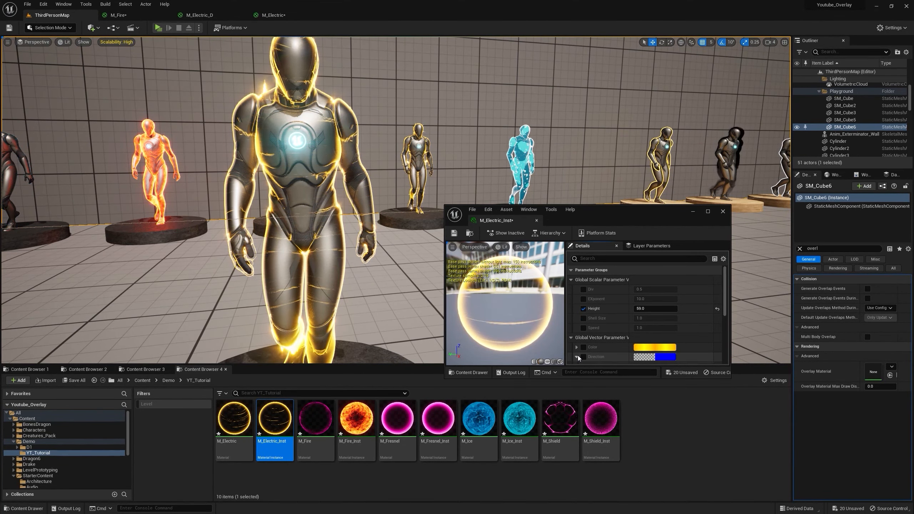
scroll(611, 329, down, 1)
click(582, 323)
click(650, 332)
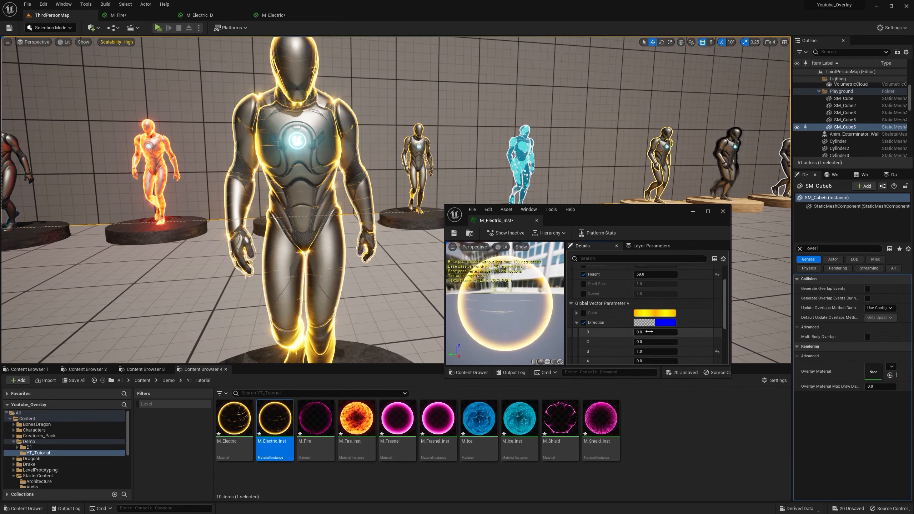
text(1)
click(650, 341)
text(1)
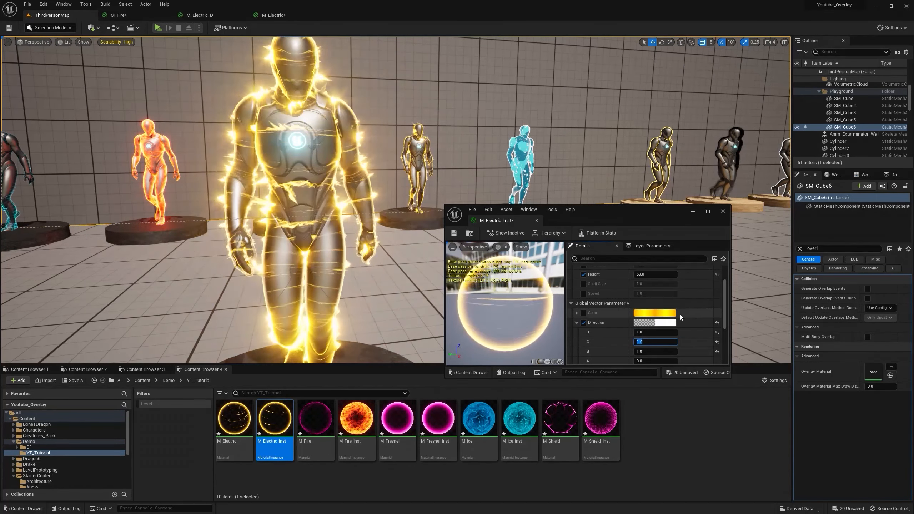
Step: Enable the Shell Size override in M_Electric_Inst, try about -1.1, and set it back to 1
scroll(650, 314, up, 1)
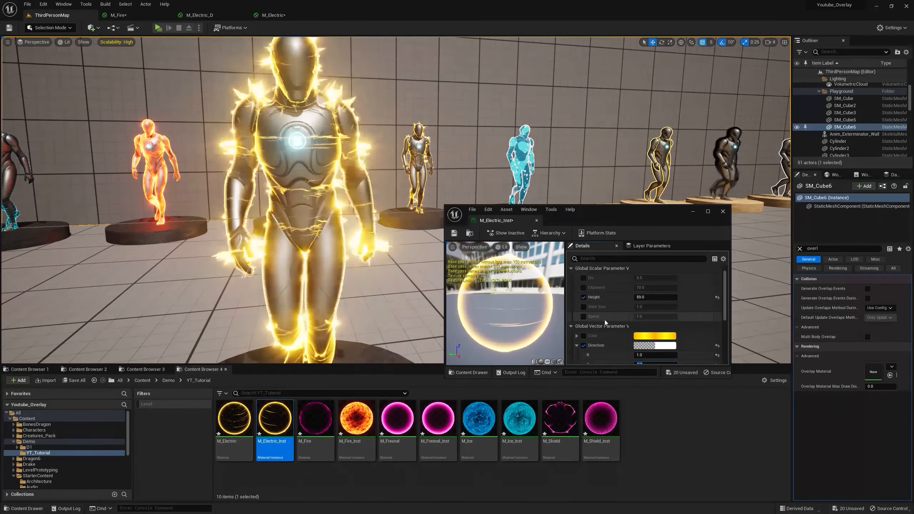
key(s)
right_drag(350, 71, 341, 69)
key(w)
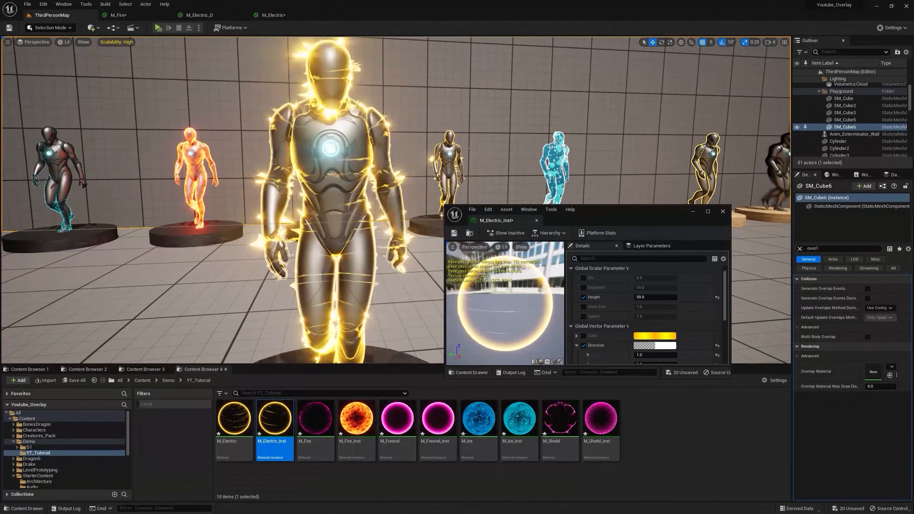
click(584, 307)
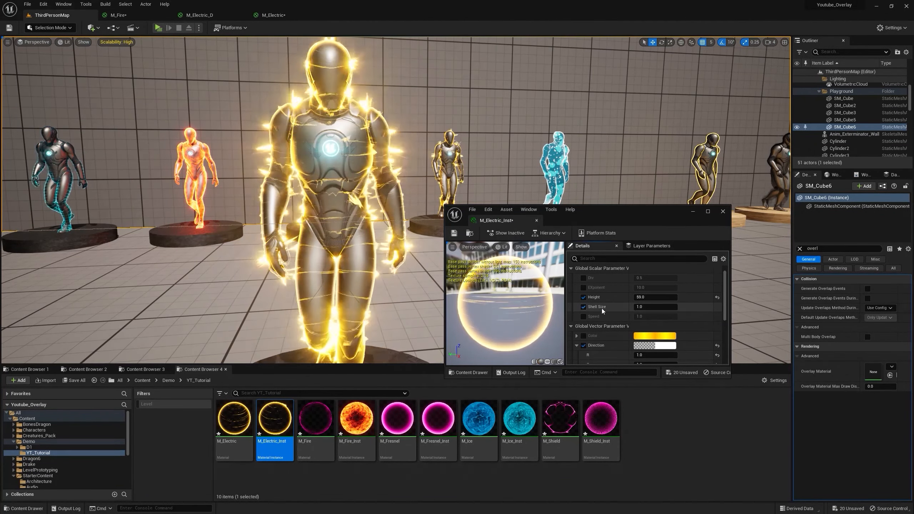
drag(651, 307, 626, 307)
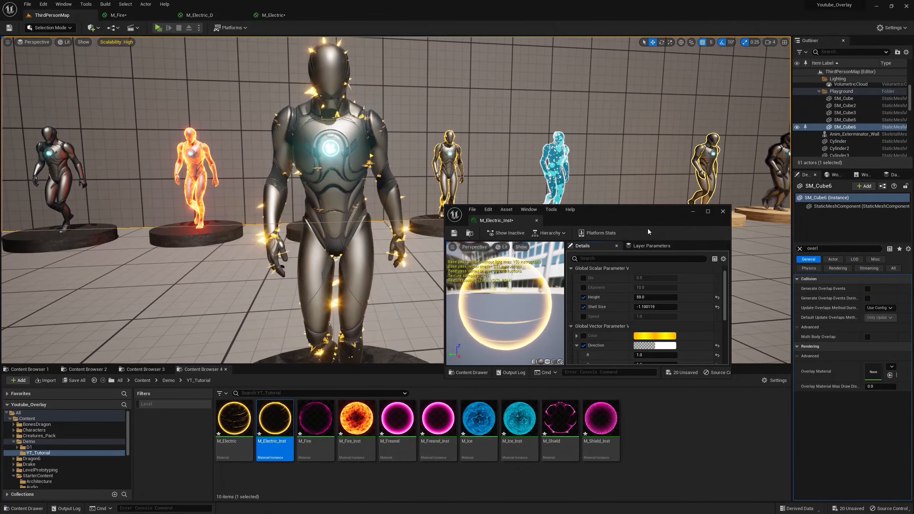
click(659, 307)
text(1)
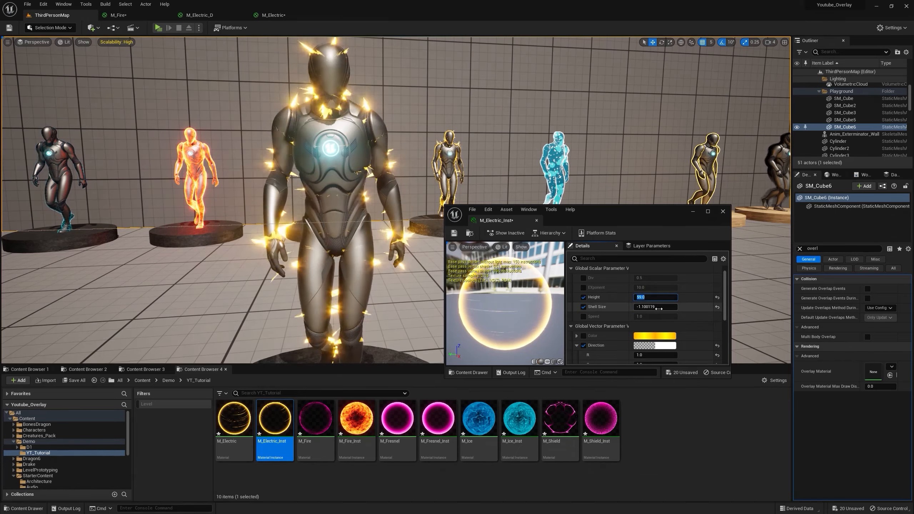
key(Return)
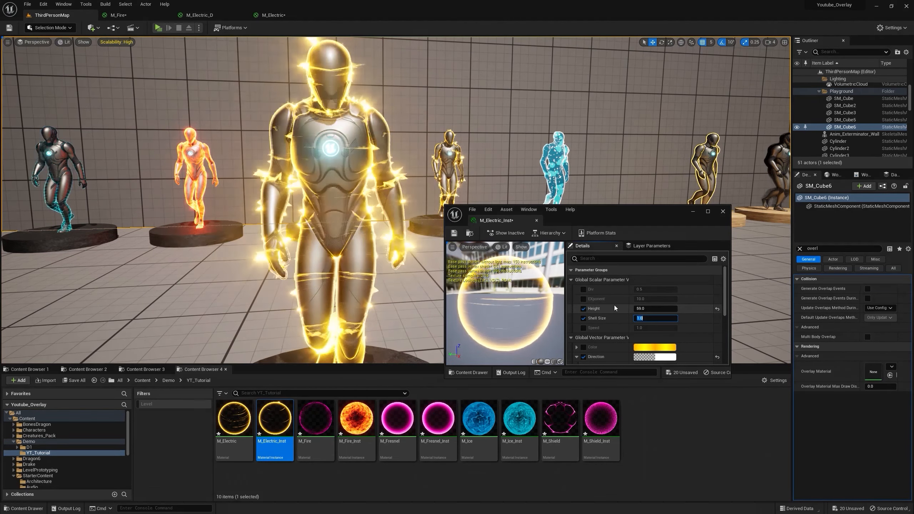
Step: Create a scalar parameter named sub in M_Electric and wire it into the Subtract node's B input
click(281, 15)
right_drag(358, 142, 449, 143)
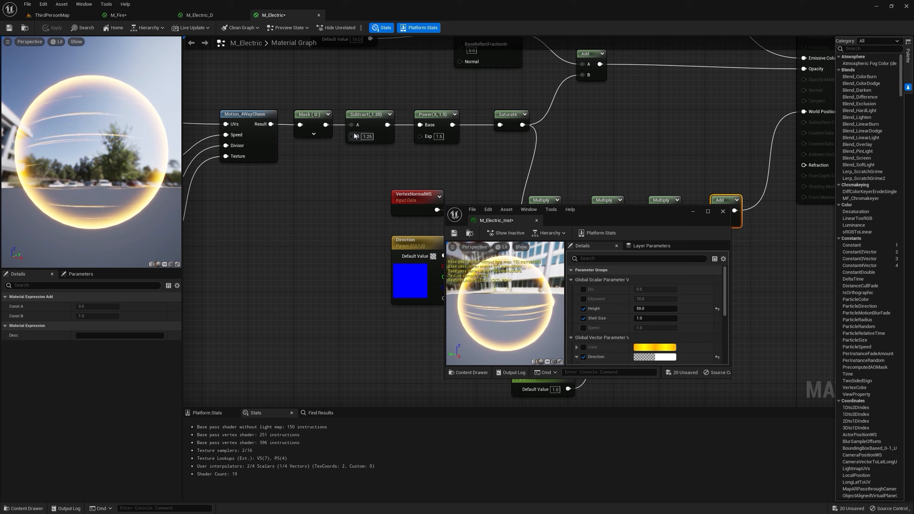
drag(353, 136, 293, 200)
click(291, 181)
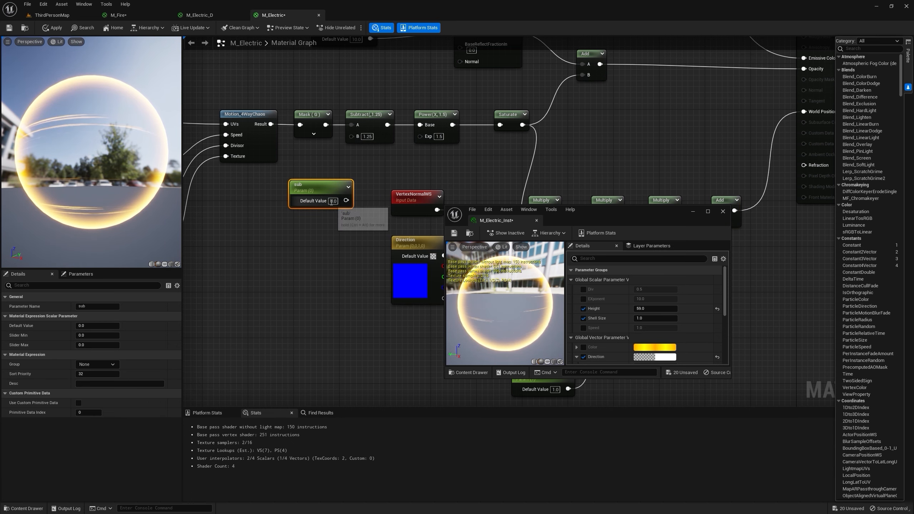
drag(363, 141, 362, 139)
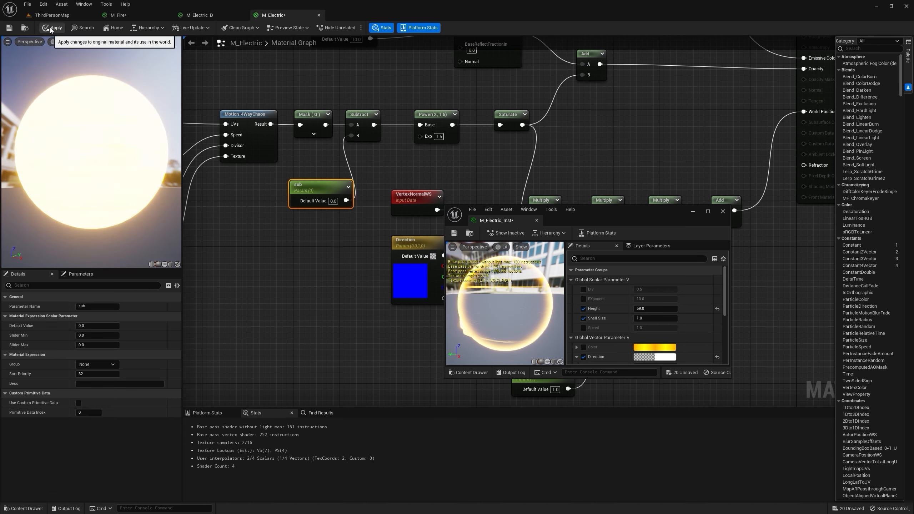
Step: Apply the material, return to the level, and override the sub parameter in M_Electric_Inst with about 1.37
click(51, 28)
click(52, 14)
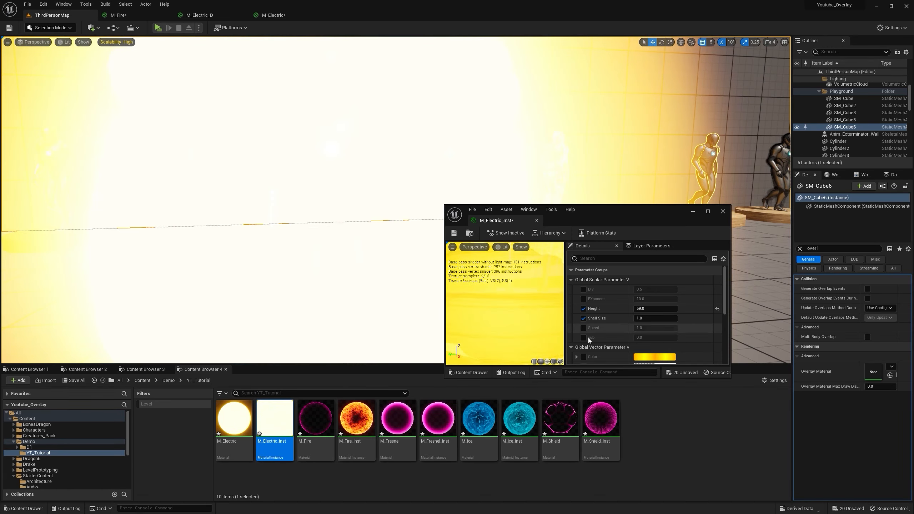
click(585, 338)
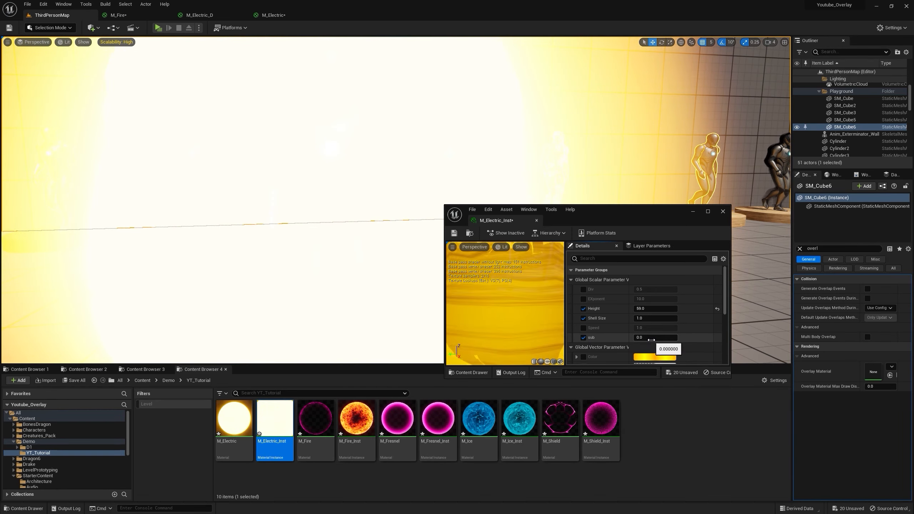
mouse_move(647, 337)
mouse_down()
mouse_move(677, 338)
mouse_move(644, 338)
mouse_move(655, 338)
mouse_up()
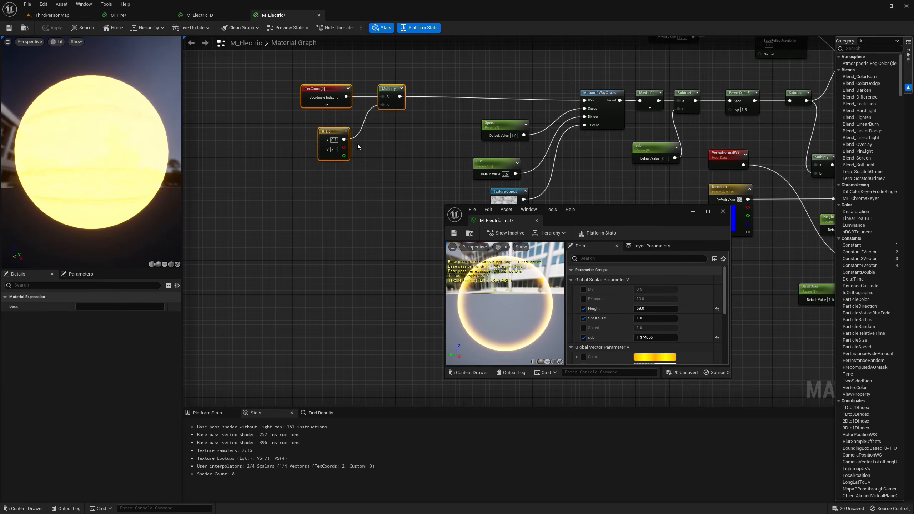
Step: In the M_Electric graph, move the TexCoord, its Multiply and the 0.1, 5 constant closer to the Motion_4WayChaos node
click(274, 15)
drag(351, 133, 374, 138)
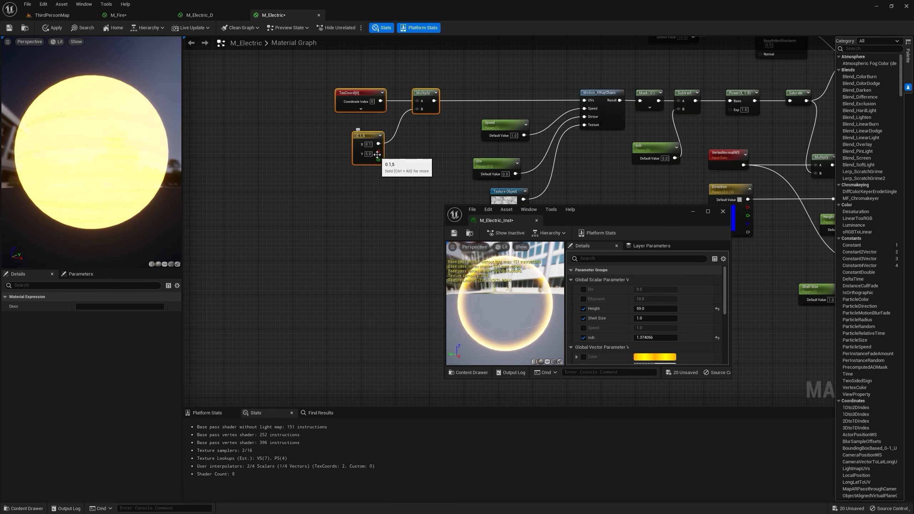
scroll(377, 155, up, 2)
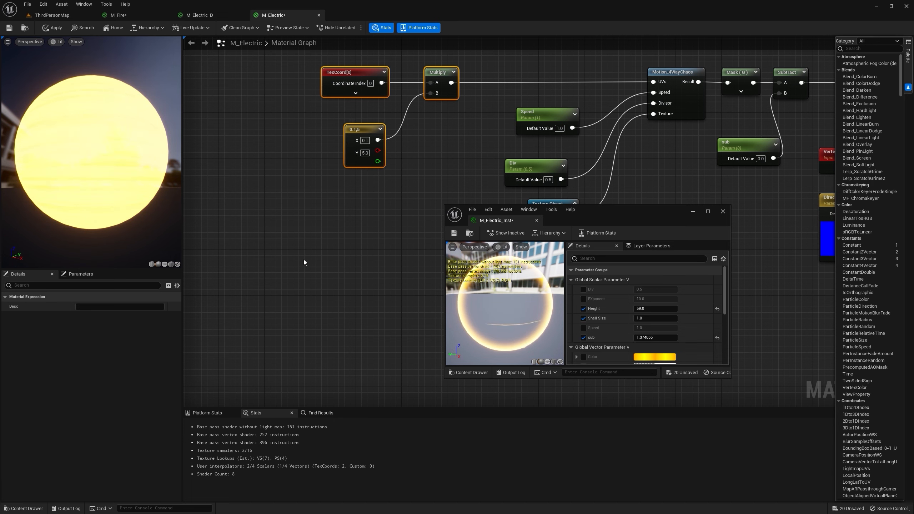
right_drag(462, 106, 274, 126)
right_drag(328, 140, 334, 141)
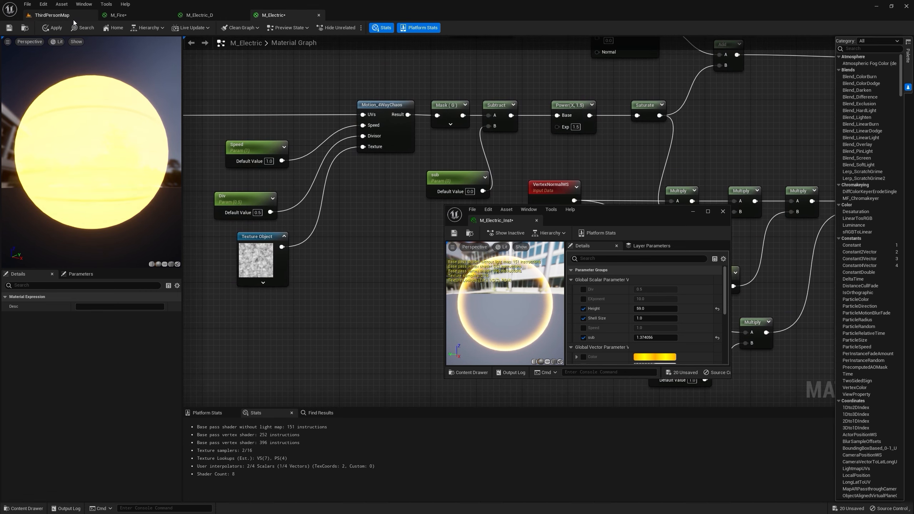
Step: Examine the T_Perlin_Noise_M texture and compare it with the M_Electric Saturate node's output previewed on a plane
double_click(251, 248)
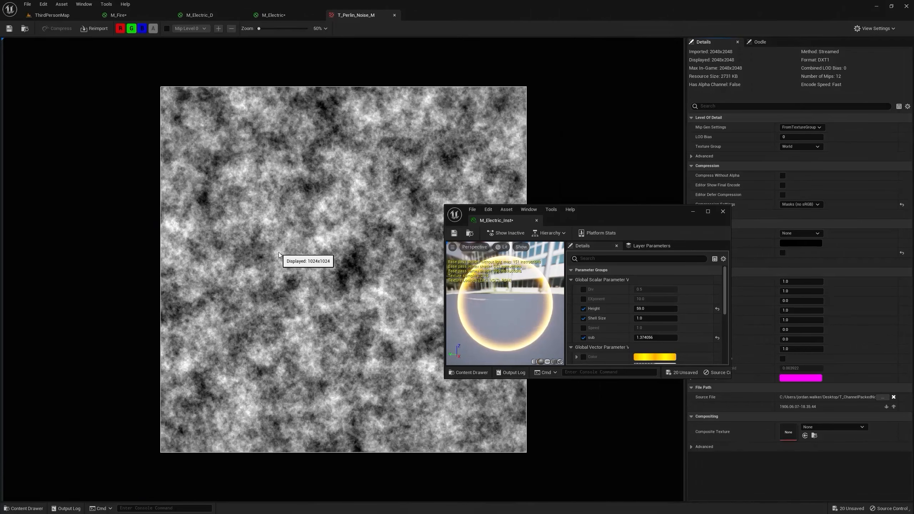
click(274, 14)
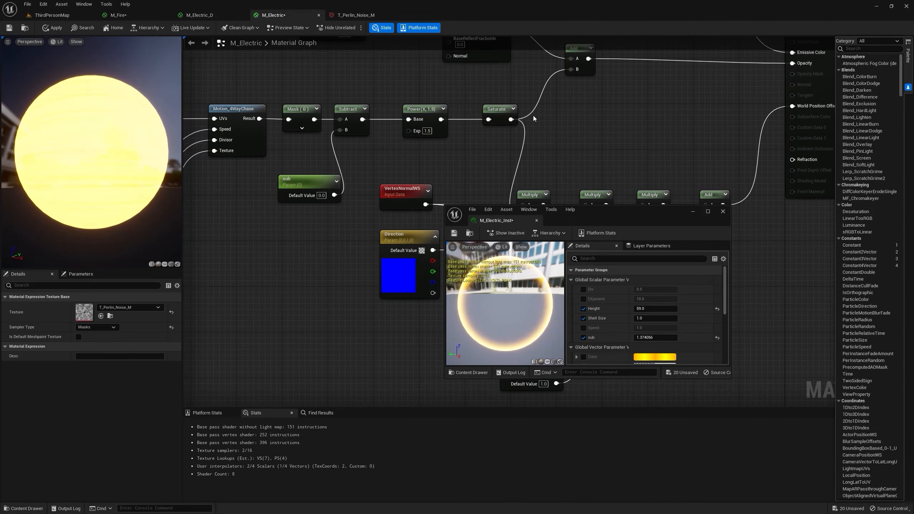
right_click(509, 112)
click(527, 124)
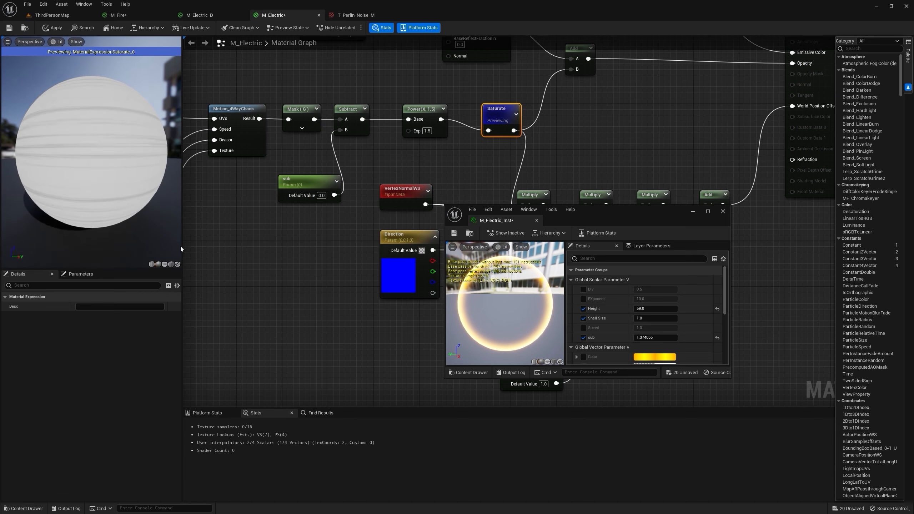
click(172, 265)
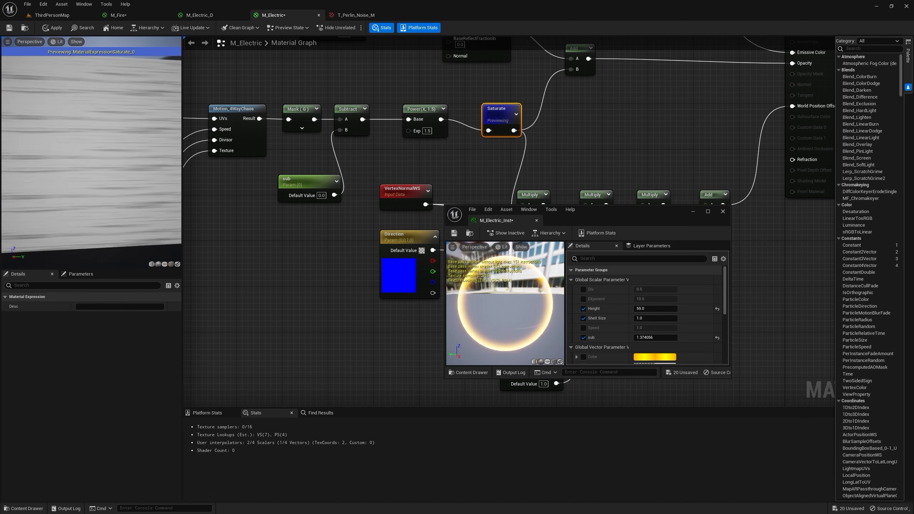
click(355, 14)
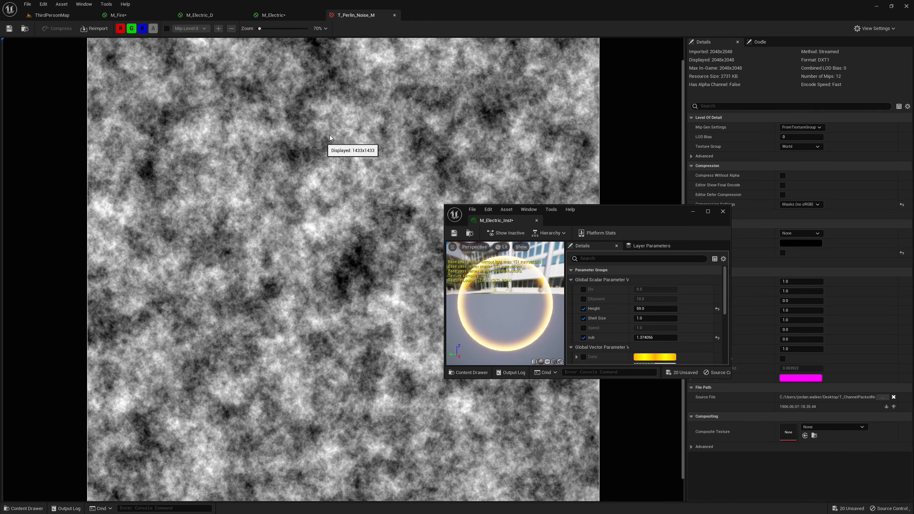
Step: Set the constant multiplying TexCoord in M_Electric to X 5 and Y 0.1, then apply the material and return to the level
click(275, 15)
right_drag(258, 184, 735, 190)
click(420, 178)
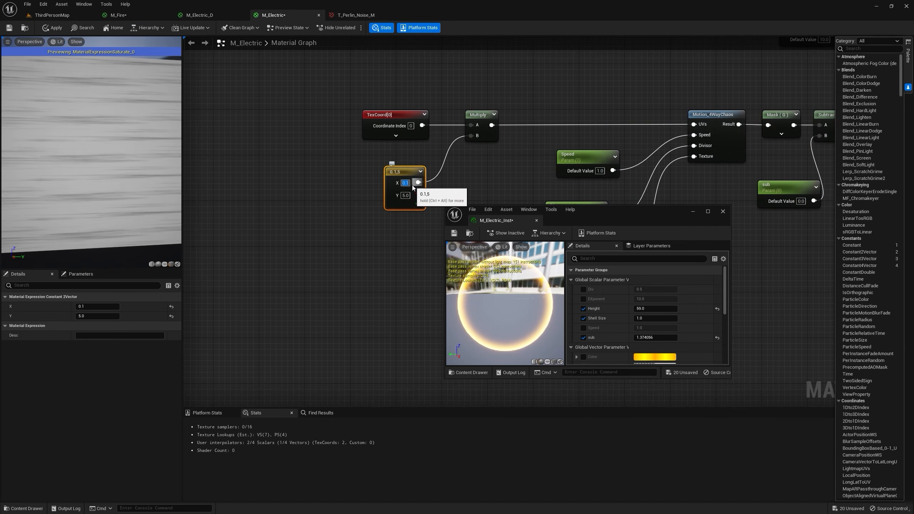
text(5)
key(Tab)
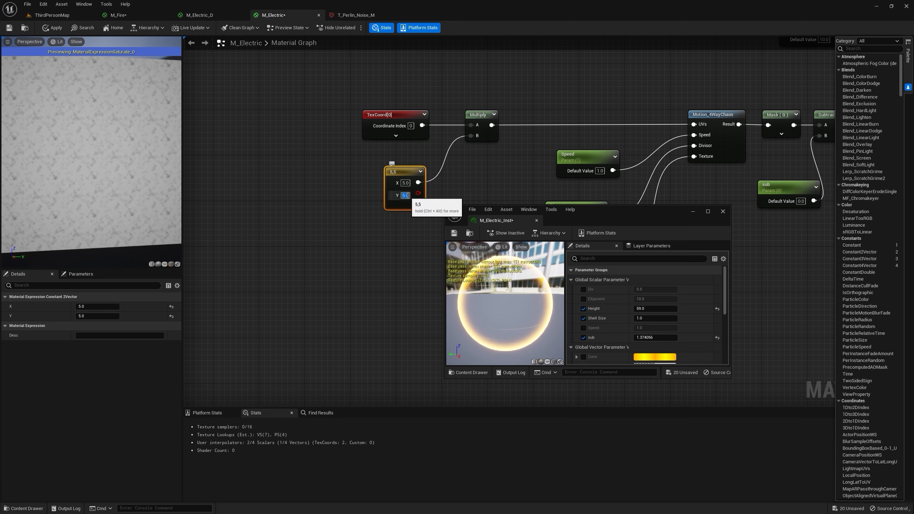
text(0)
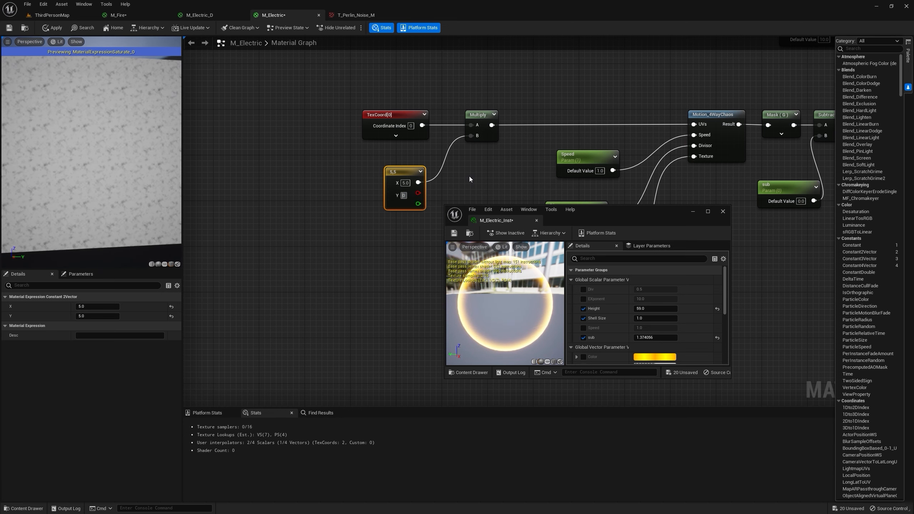
text(.1)
key(Return)
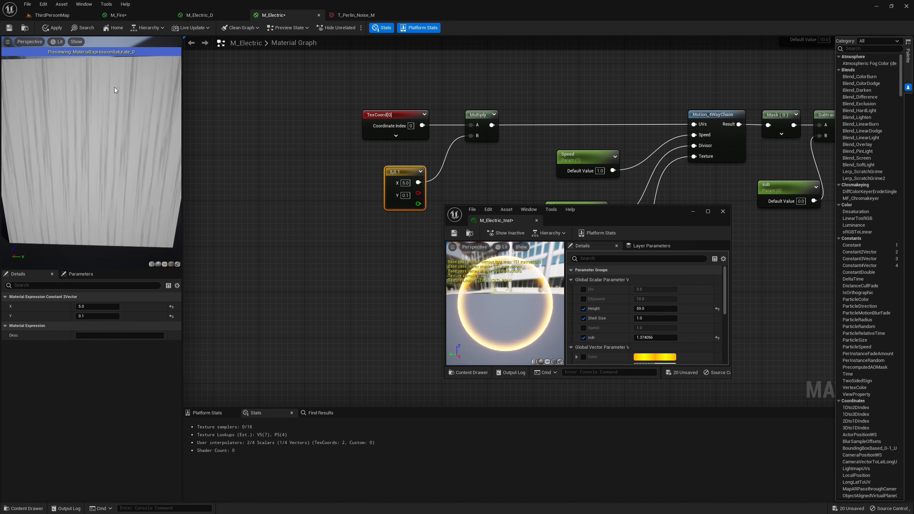
click(57, 32)
click(52, 14)
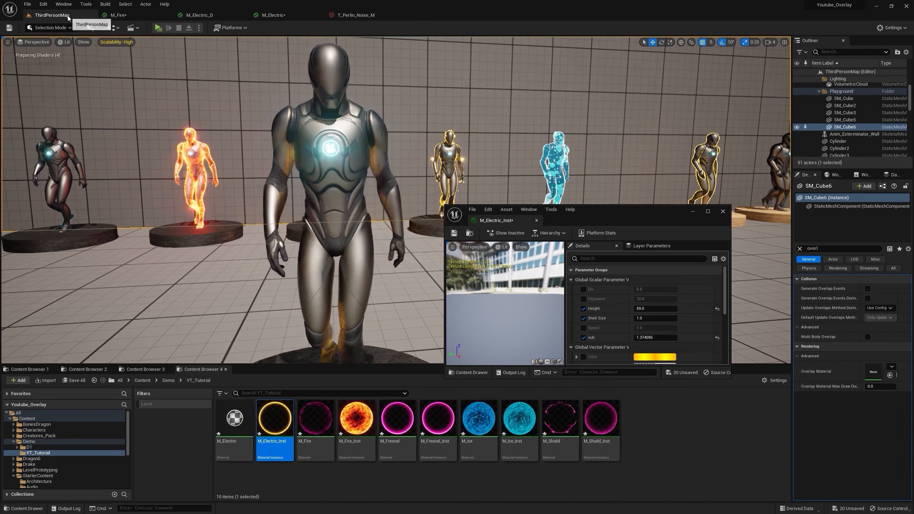
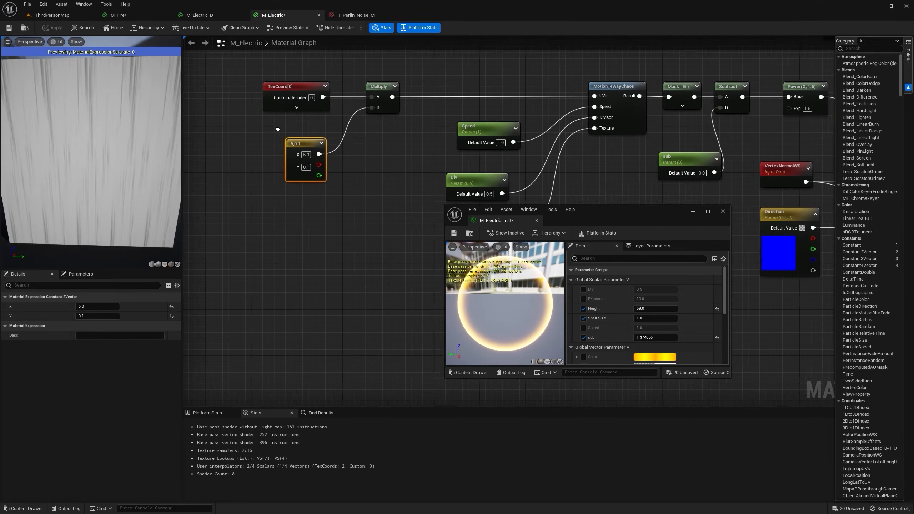
Step: Add a Lerp node in M_Electric with the 5, 0.1 constant wired into A and a duplicate set to 0.1, 5 wired into B
click(334, 150)
drag(295, 155, 267, 143)
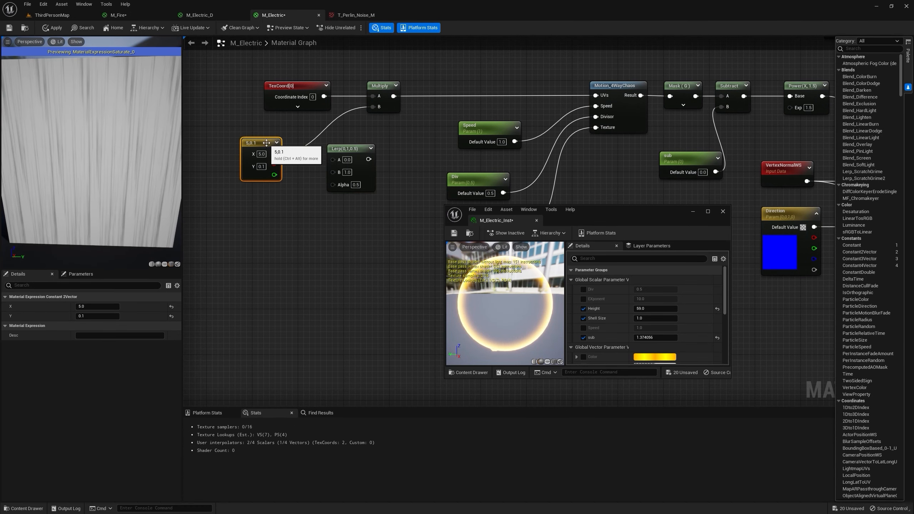
right_click(263, 153)
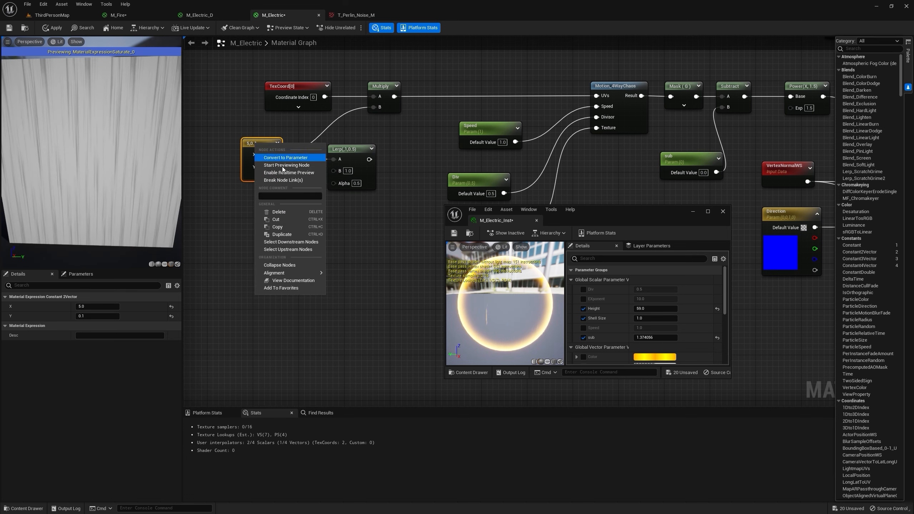
click(282, 235)
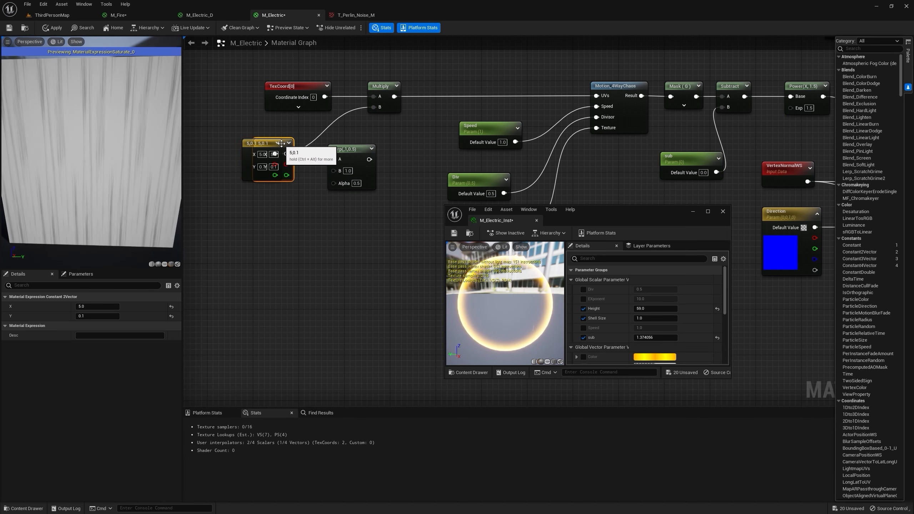
drag(281, 143, 276, 189)
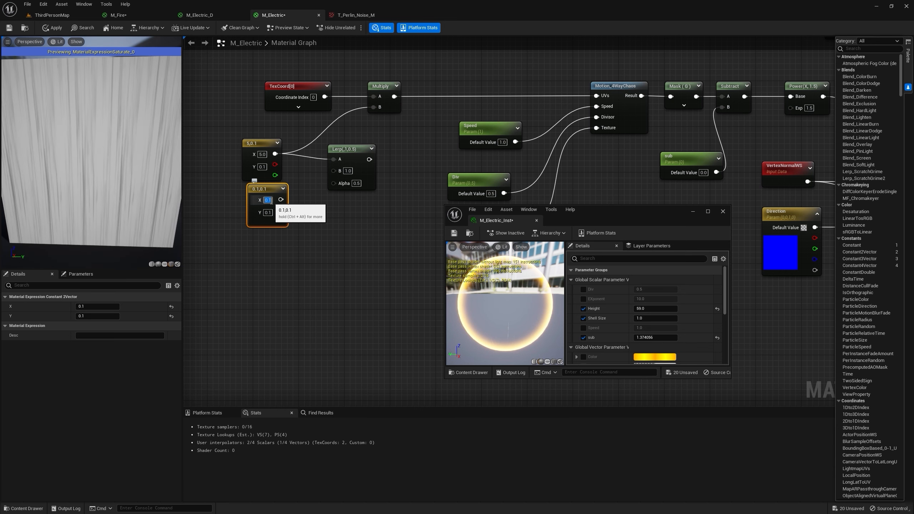
key(Tab)
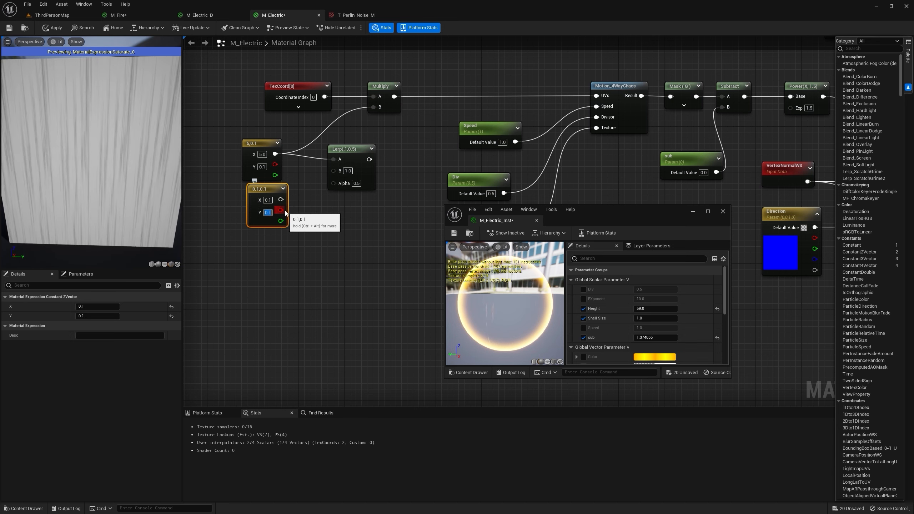
key(Return)
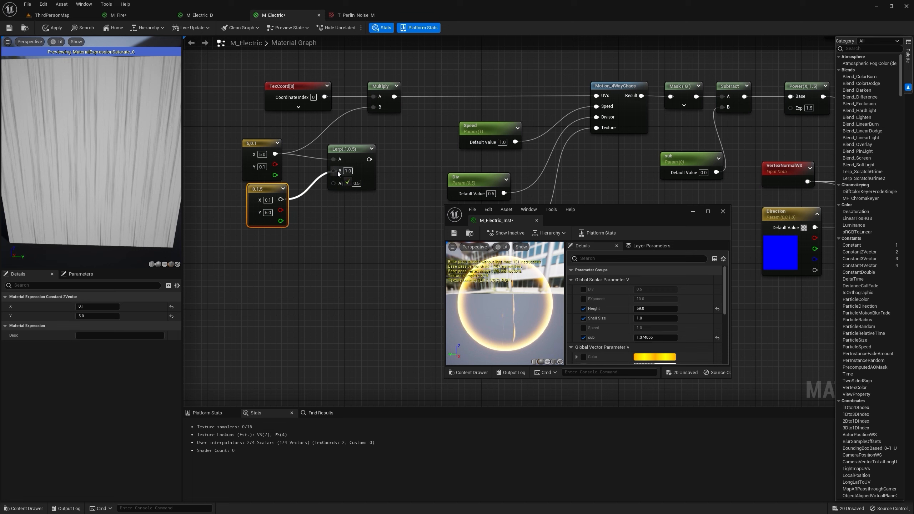
drag(338, 174, 337, 173)
Step: Drive the Lerp node's Alpha with a scalar parameter named Lerp, default 0.5, and wire the node's output into the Multiply's B input
click(273, 254)
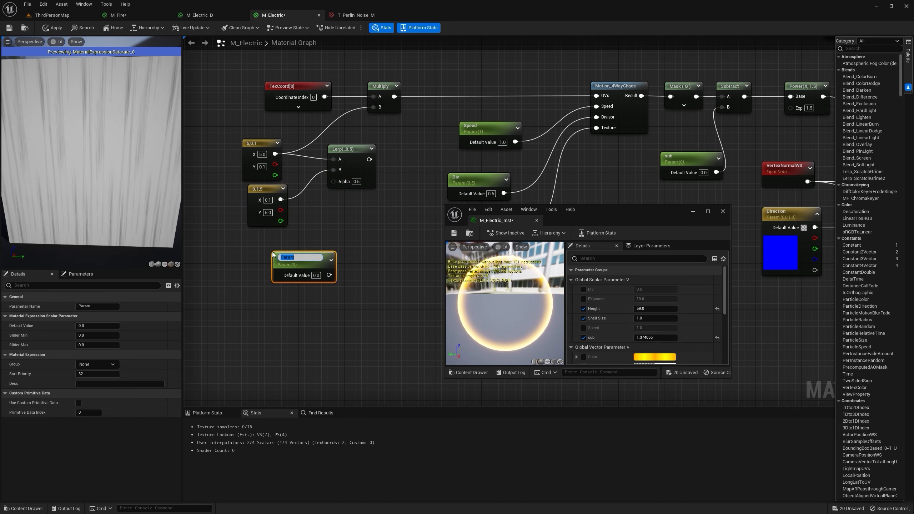
text(Lerp)
key(Return)
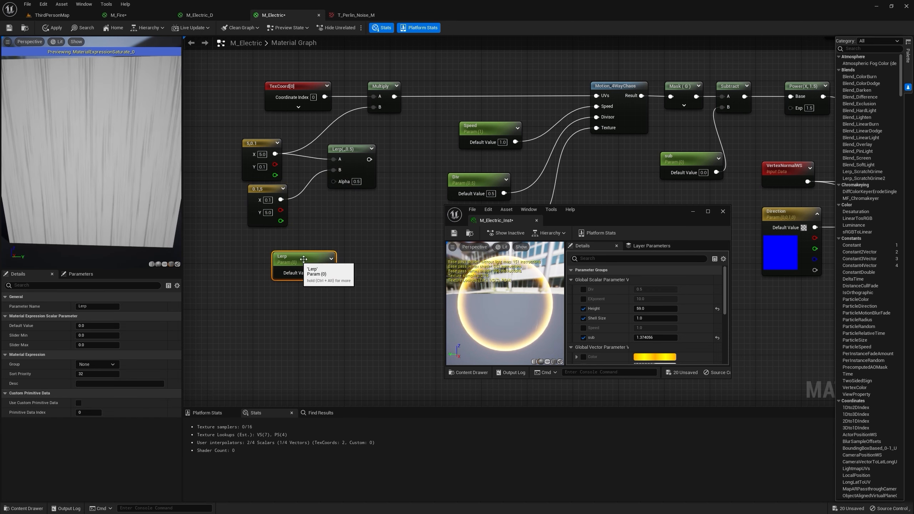
drag(303, 259, 375, 107)
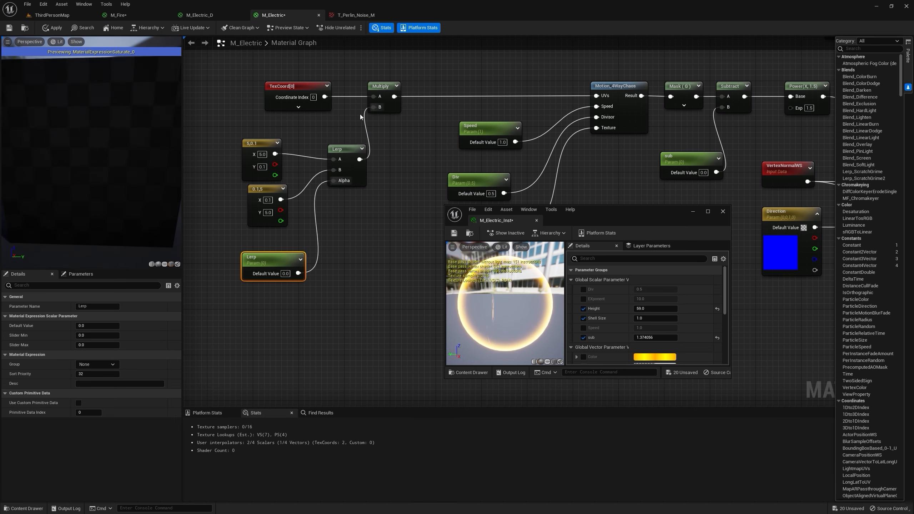
click(285, 274)
text(0.5)
key(Return)
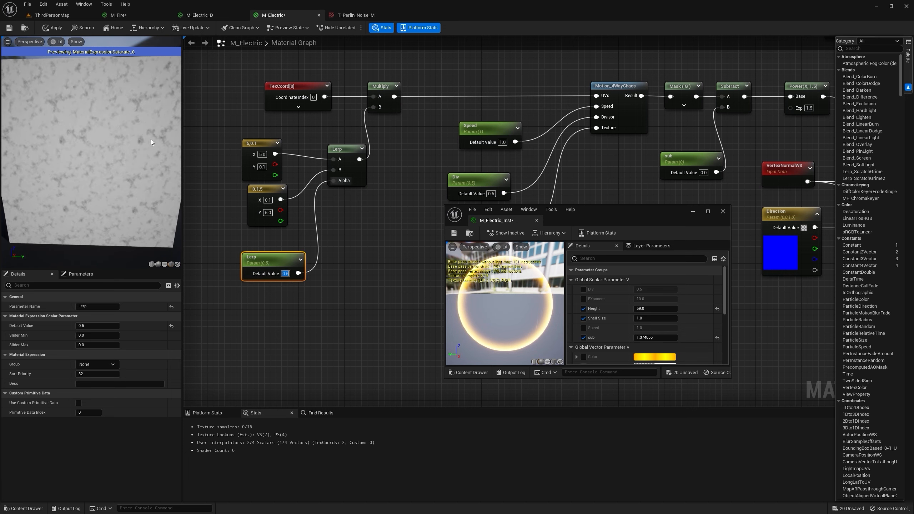
Step: Apply the material and, back in the level, override Lerp with 0.78 and set Height to about 162 in M_Electric_Inst
click(56, 30)
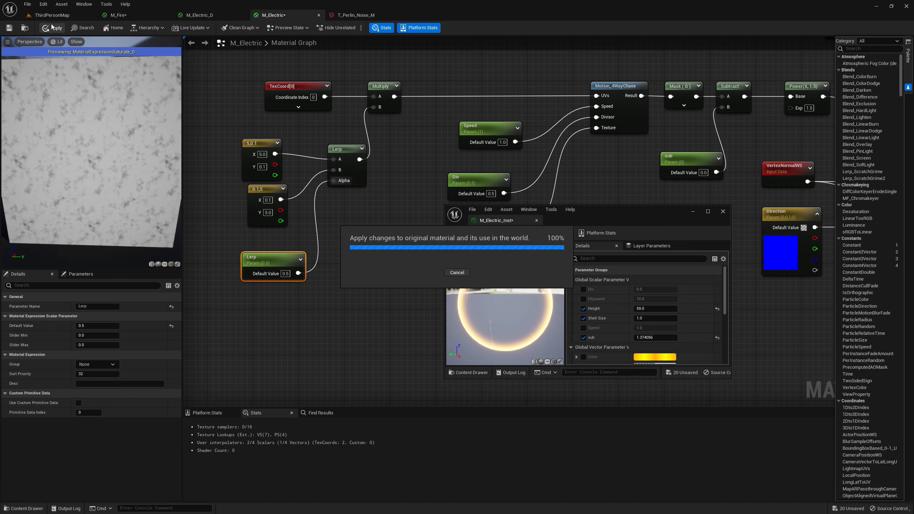
click(56, 16)
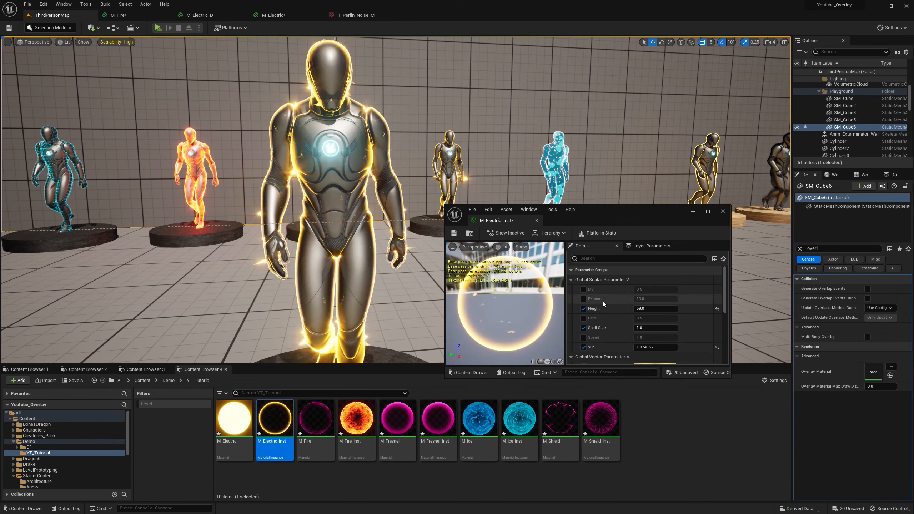
click(583, 318)
mouse_move(643, 318)
mouse_down()
mouse_move(670, 318)
mouse_move(658, 316)
mouse_up()
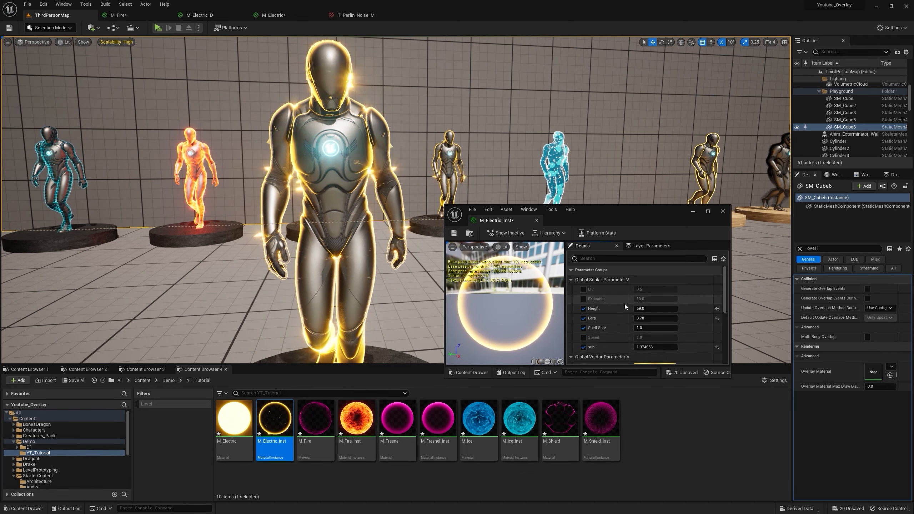
mouse_move(655, 309)
mouse_down()
mouse_move(677, 309)
mouse_move(654, 308)
mouse_up()
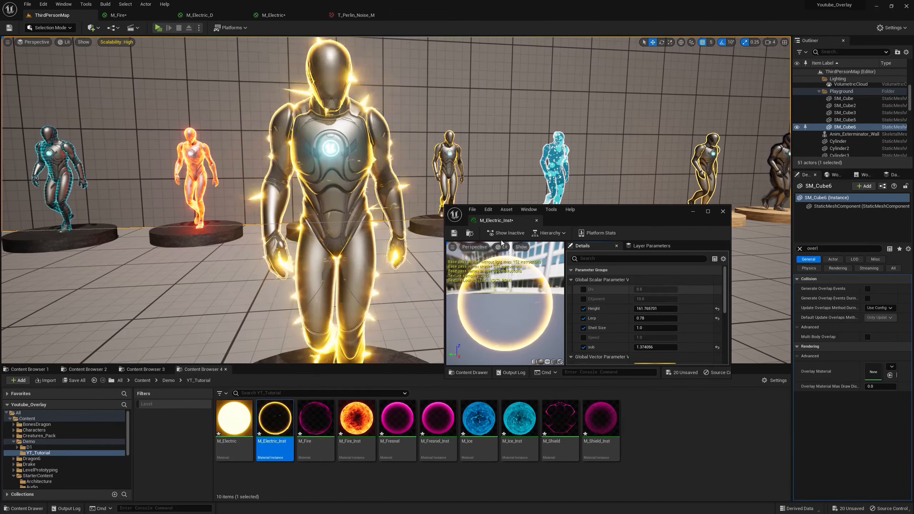
scroll(398, 199, down, 3)
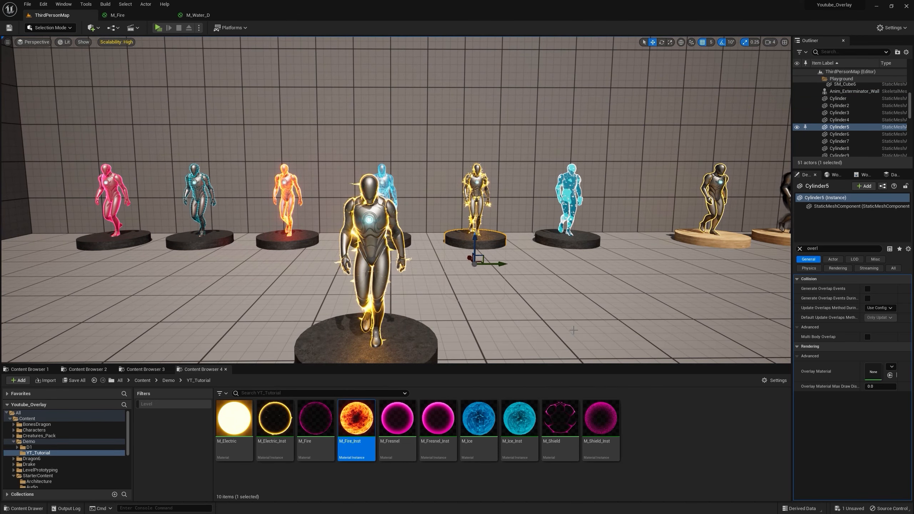
Step: Create a new material named M_Water in the YT_Tutorial folder
right_click(647, 424)
click(685, 254)
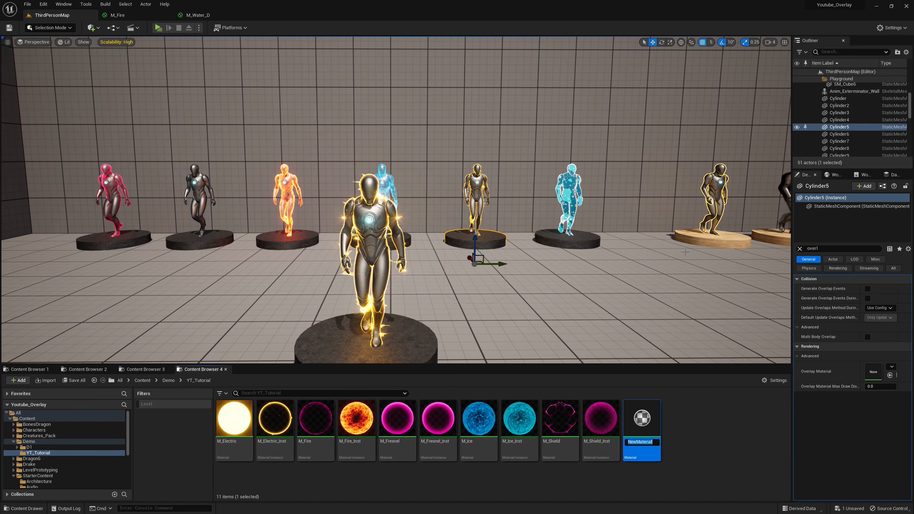
text(M_Water)
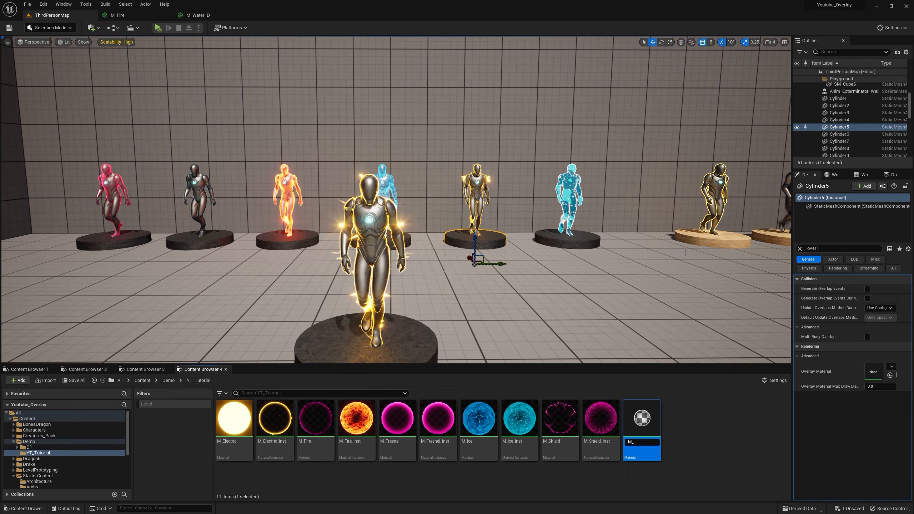
key(Return)
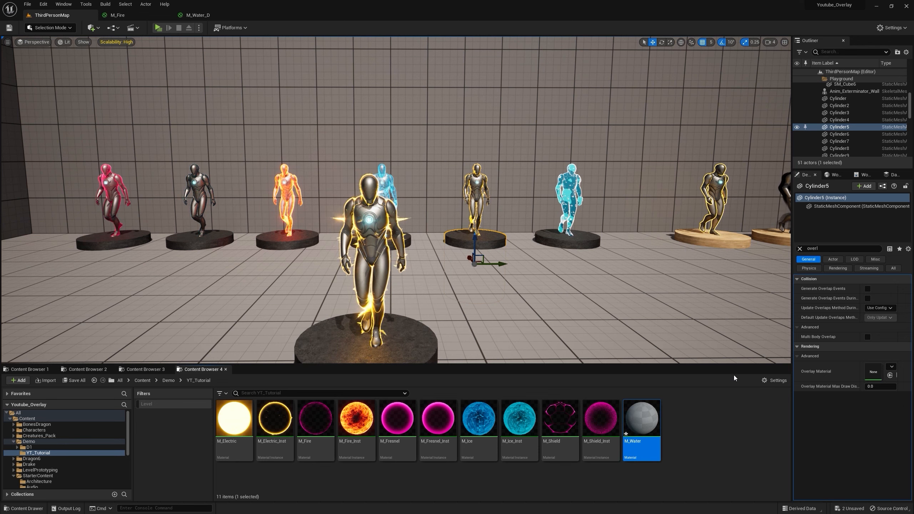
Step: Open M_Water and set its shading model to Unlit
double_click(642, 419)
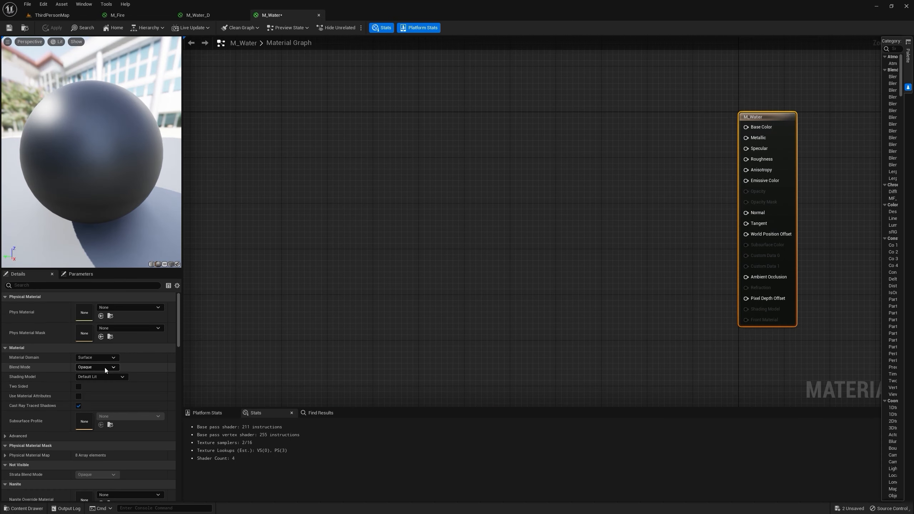
click(97, 379)
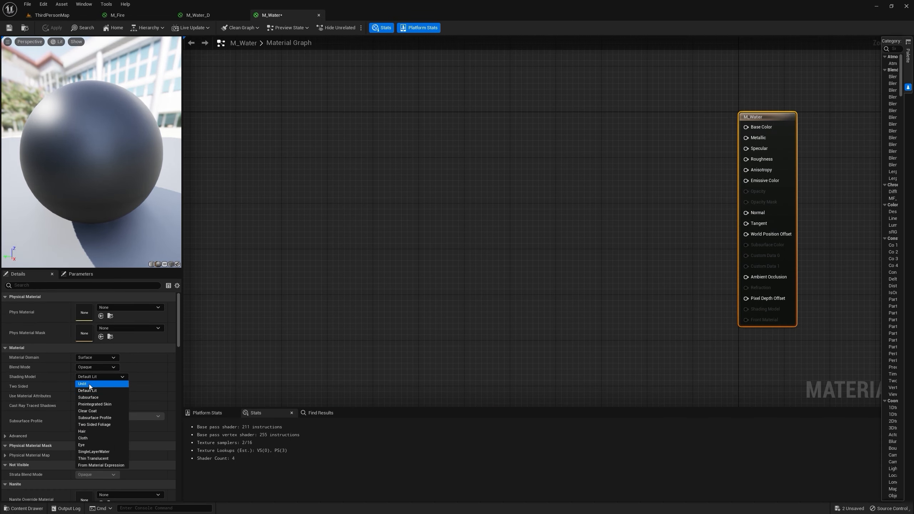
click(92, 386)
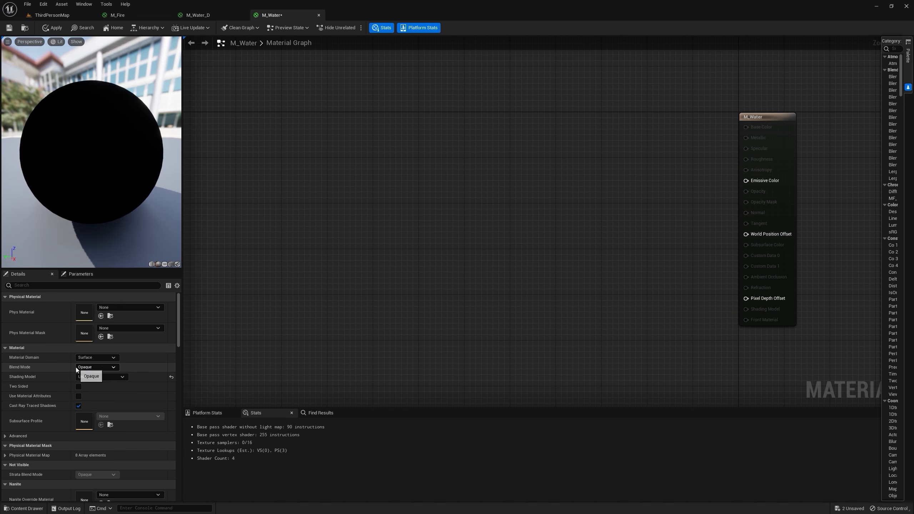
right_drag(410, 320, 369, 297)
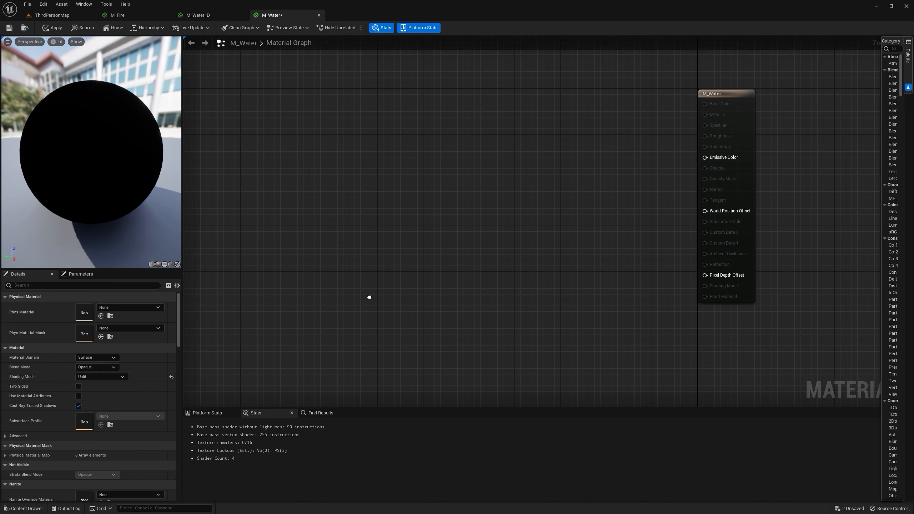
click(50, 15)
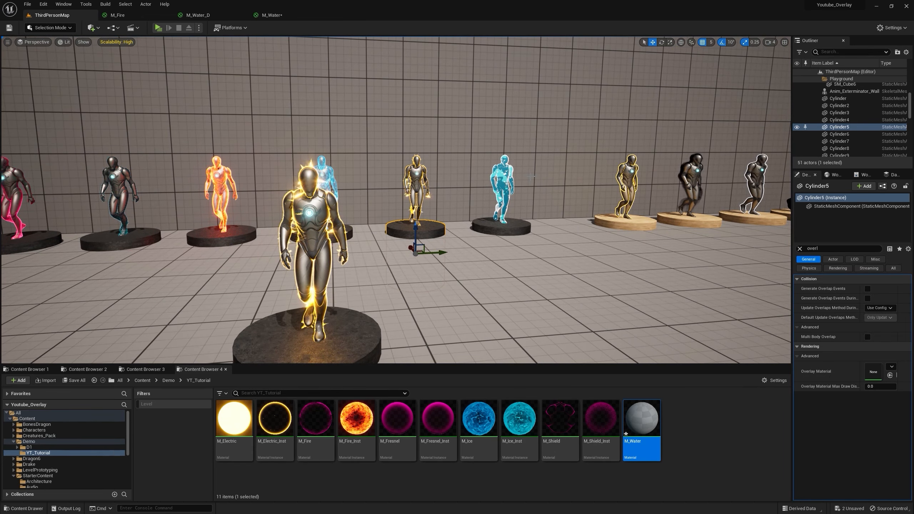
click(271, 15)
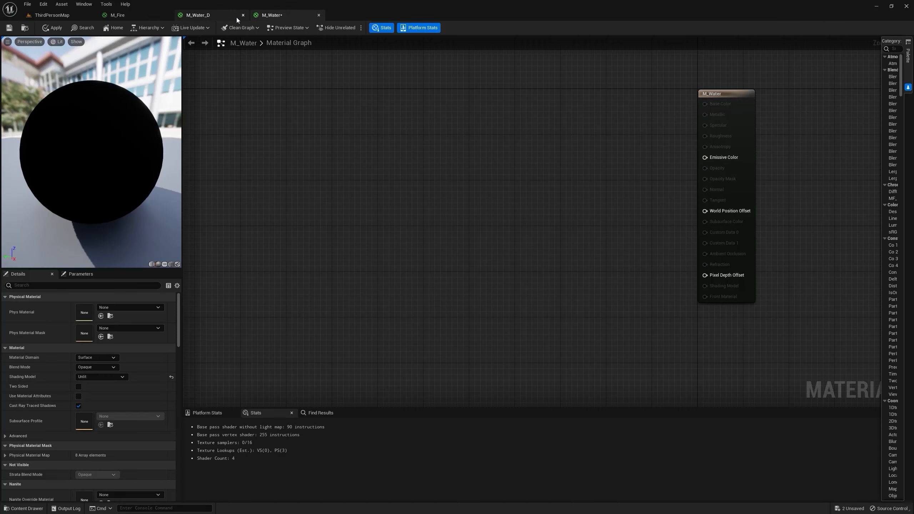
Step: Copy the Motion_4WayChaos node with its Tiling, Multiply, Speed, Div, Texture Object and Mask nodes from M_Fire into M_Water
click(119, 17)
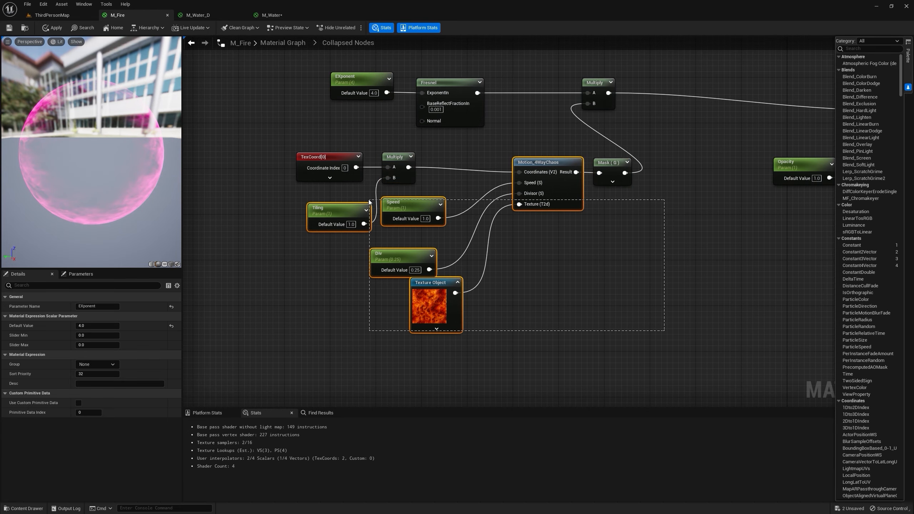
drag(369, 202, 370, 201)
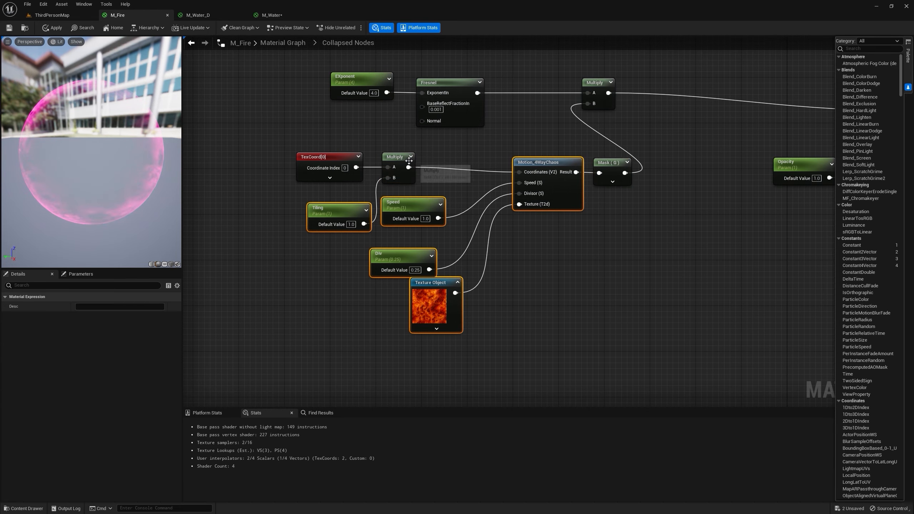
right_click(611, 163)
click(642, 247)
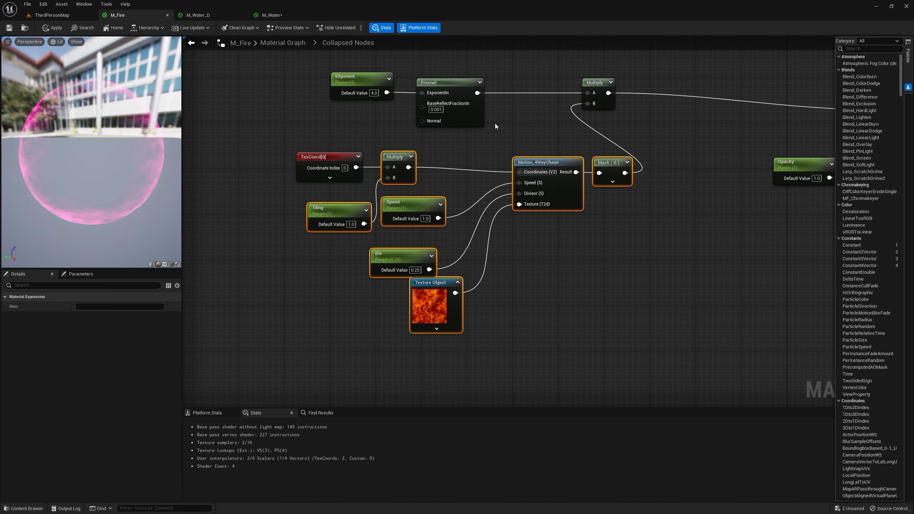
click(274, 17)
key(ctrl+v)
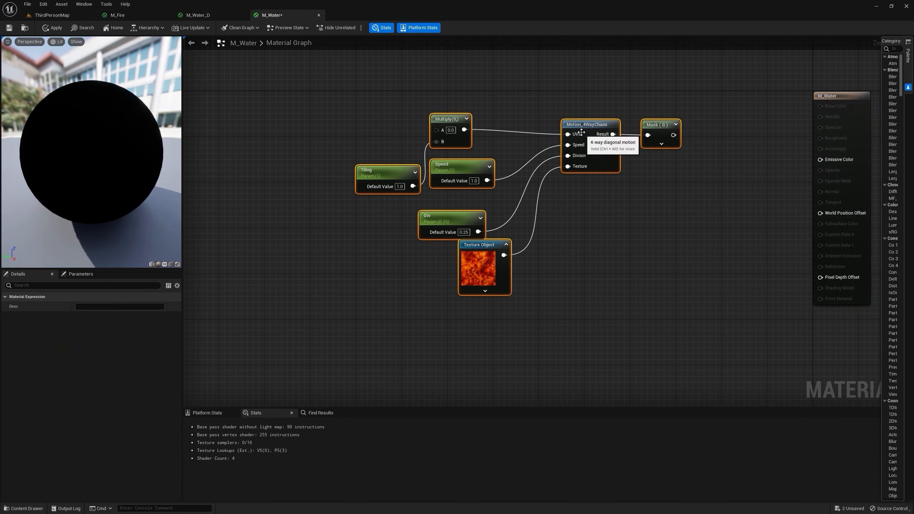
drag(583, 125, 565, 188)
click(345, 246)
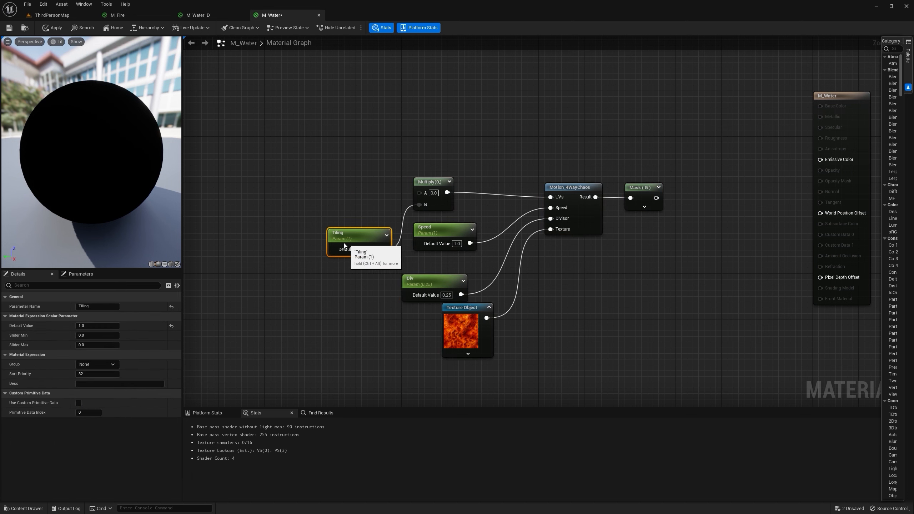
Step: Wire the Mask output into Emissive Color and set the Texture Object's texture to T_Water_M
right_drag(644, 197, 565, 171)
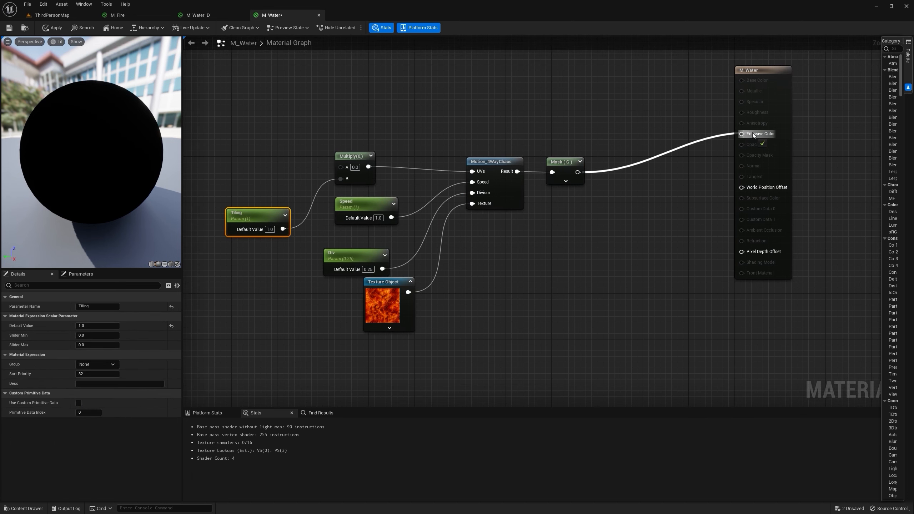
drag(753, 133, 753, 133)
right_drag(519, 247, 591, 222)
click(468, 256)
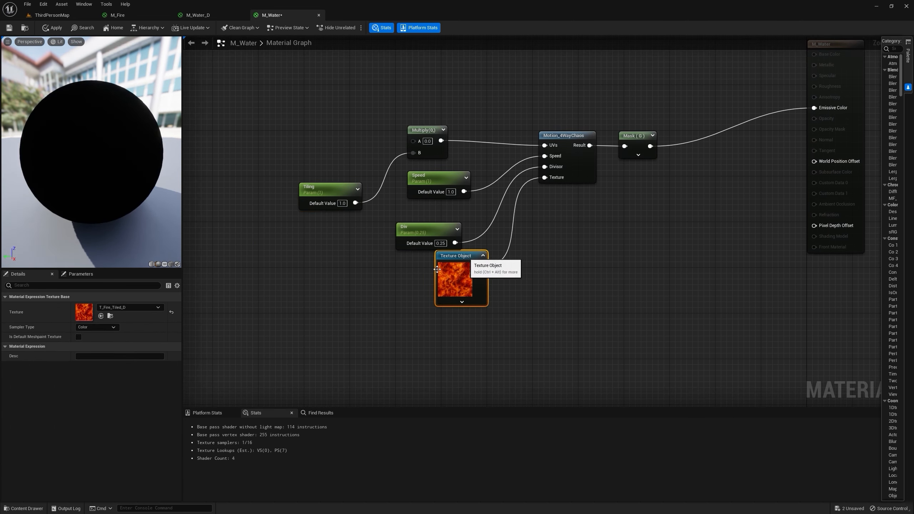
click(128, 307)
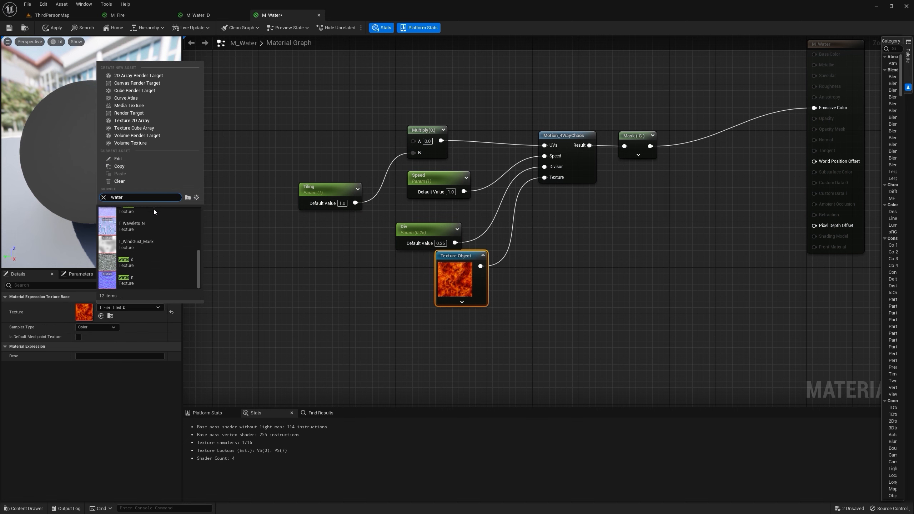
scroll(141, 257, up, 5)
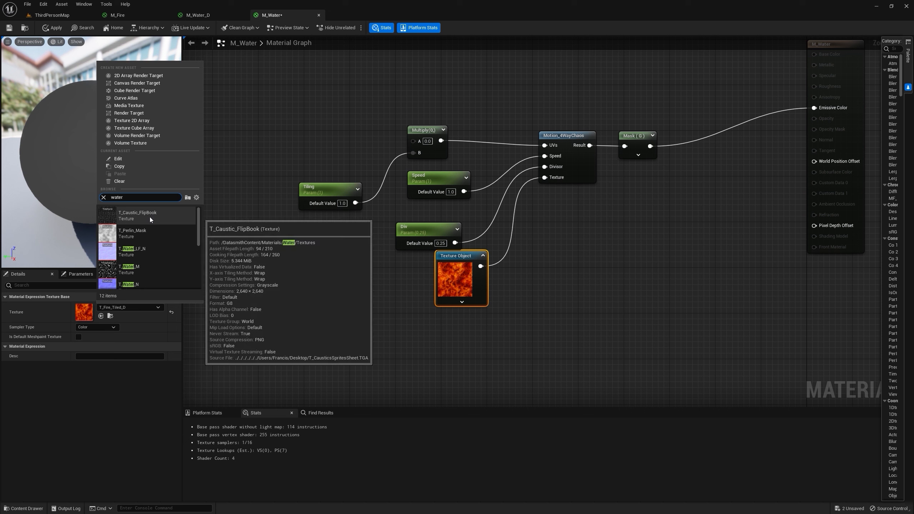
click(143, 273)
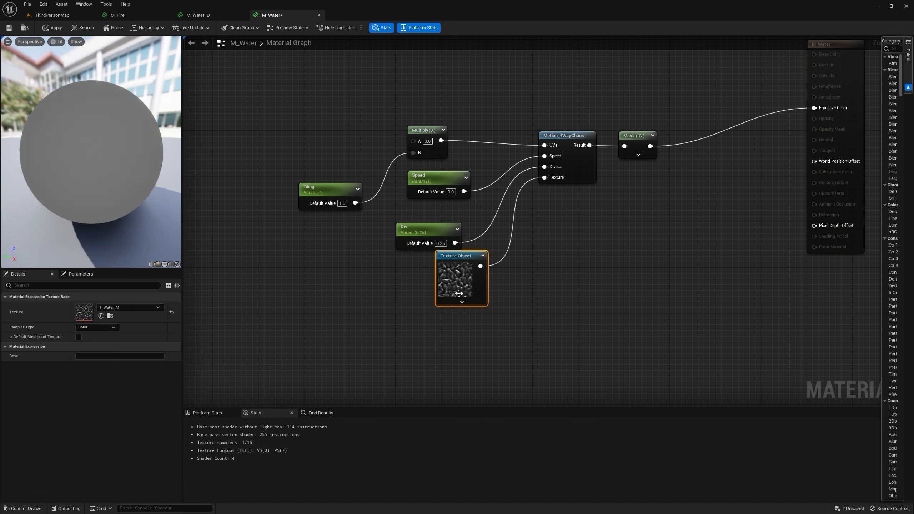
Step: Preview the material on a cube and wire a new TexCoord node into the Multiply's A input, applying the change
click(170, 264)
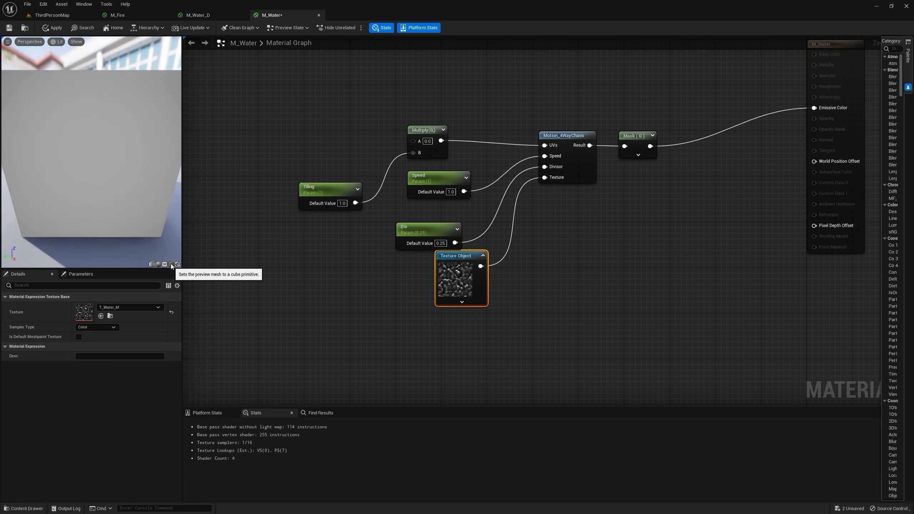
drag(120, 202, 139, 185)
right_drag(334, 164, 363, 181)
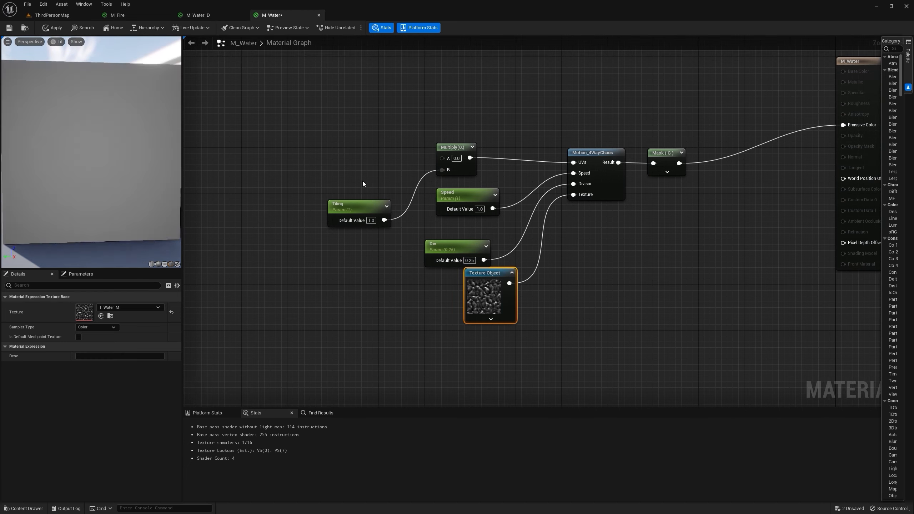
click(328, 147)
drag(387, 162, 443, 158)
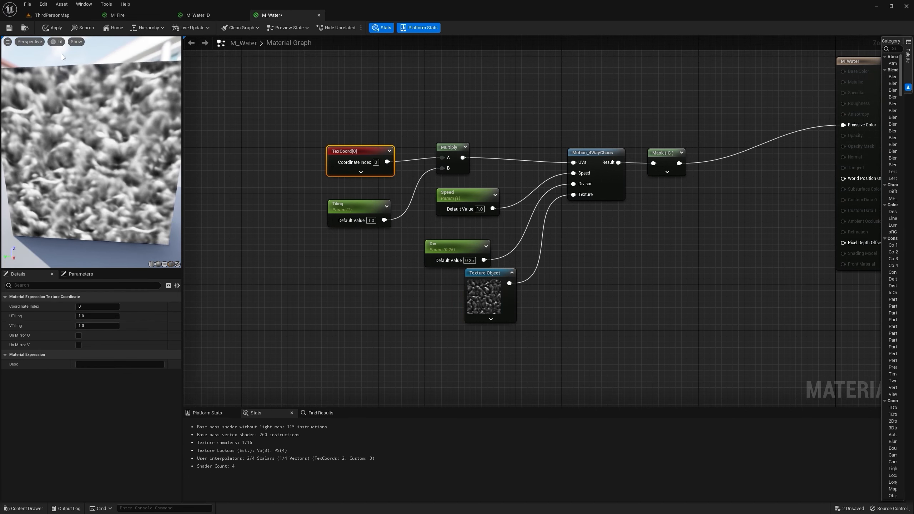
click(44, 27)
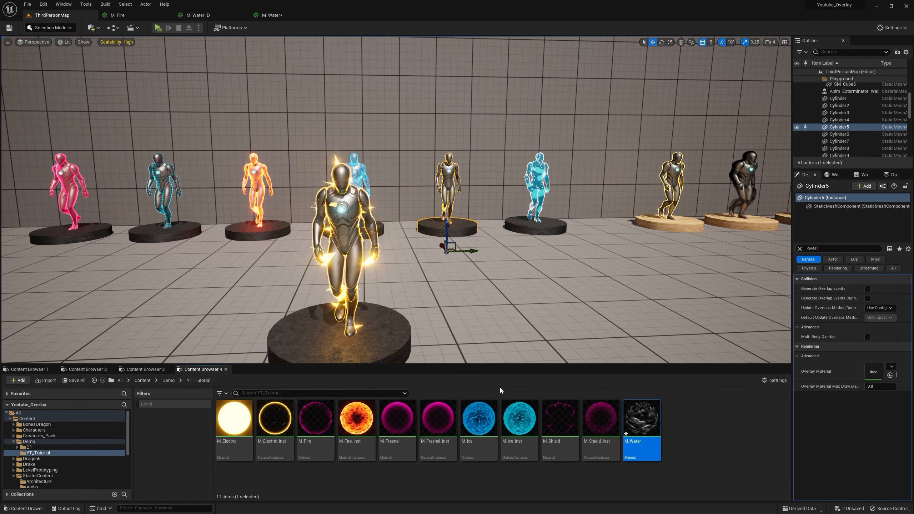
Step: Create a material instance of M_Water and assign it as the Overlay Material of the foreground mannequin in the level
right_click(642, 421)
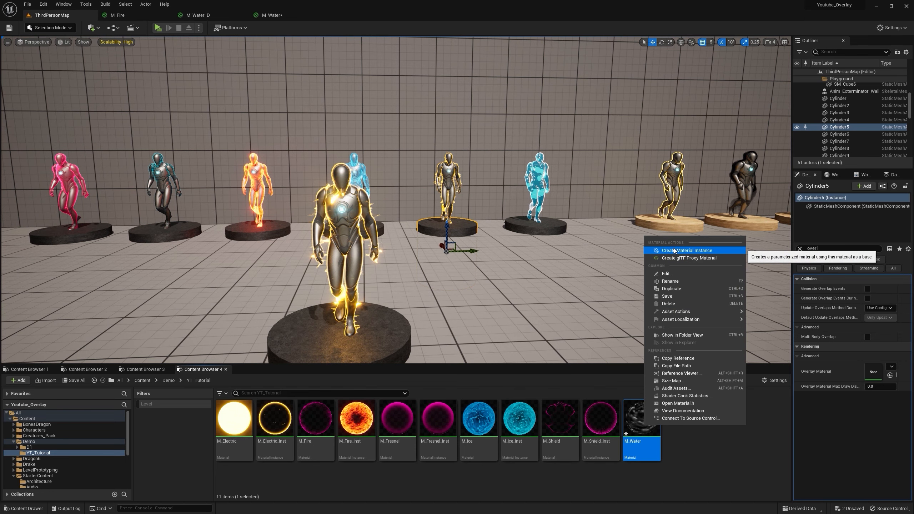
click(675, 251)
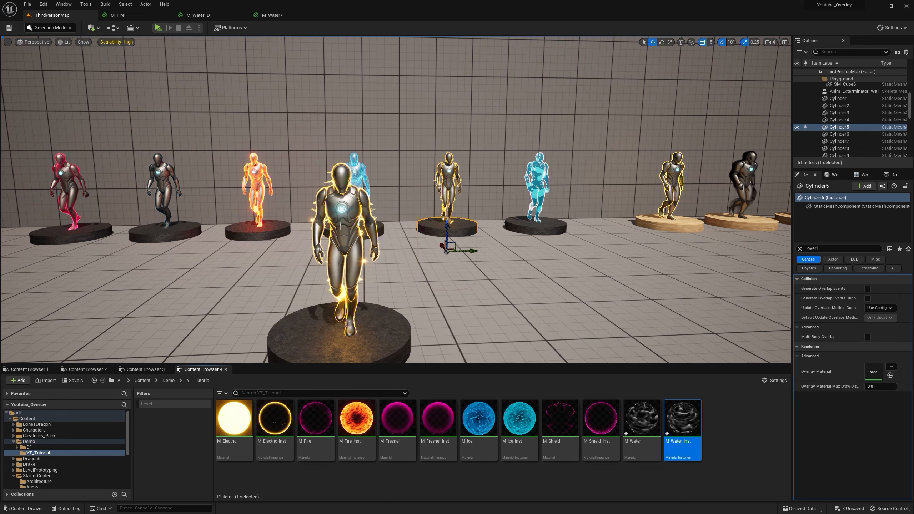
click(340, 226)
click(890, 413)
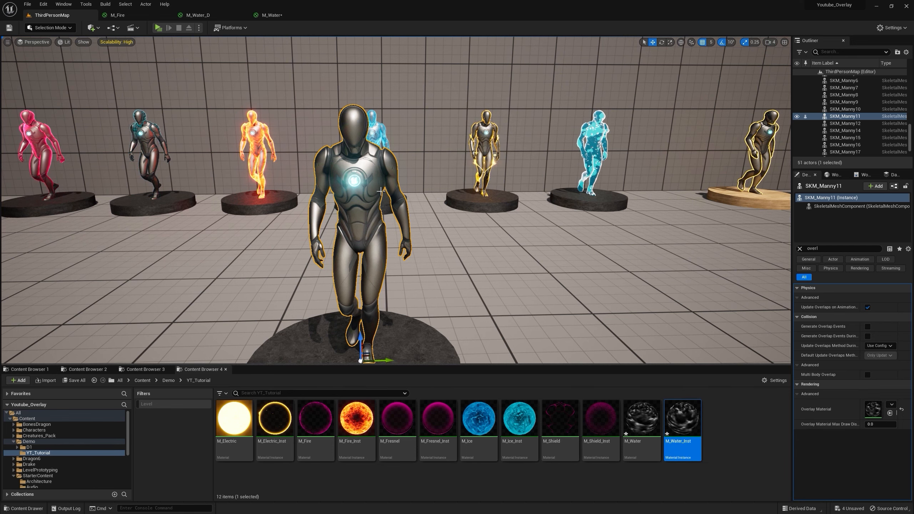
Step: In M_Water, wire a VertexNormalWS node through a Multiply with B at 1.0 into World Position Offset and apply
click(270, 15)
right_drag(657, 237, 500, 188)
right_click(498, 239)
text(v)
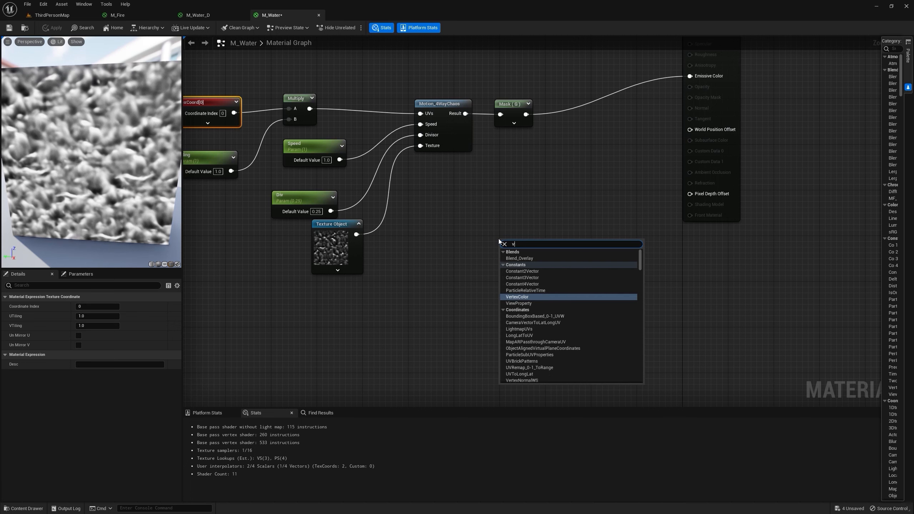
text(ert)
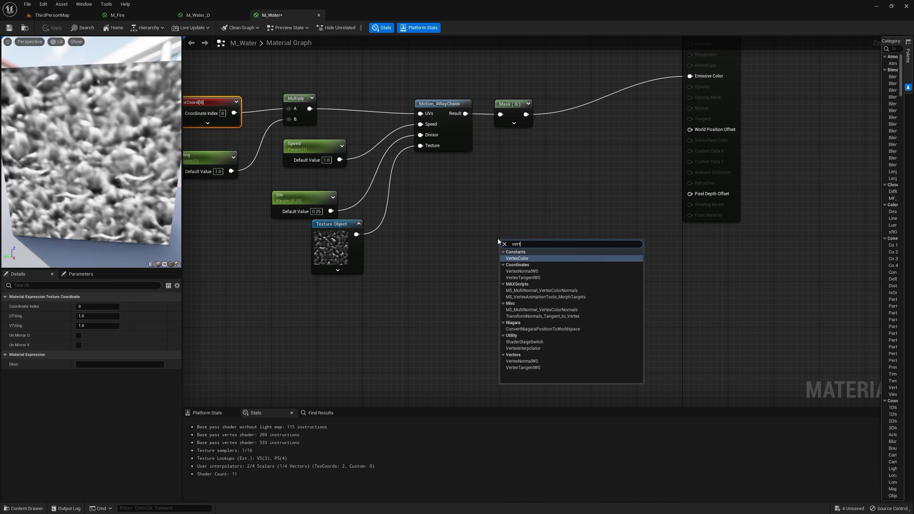
click(542, 272)
drag(540, 254, 690, 129)
key(m)
click(539, 247)
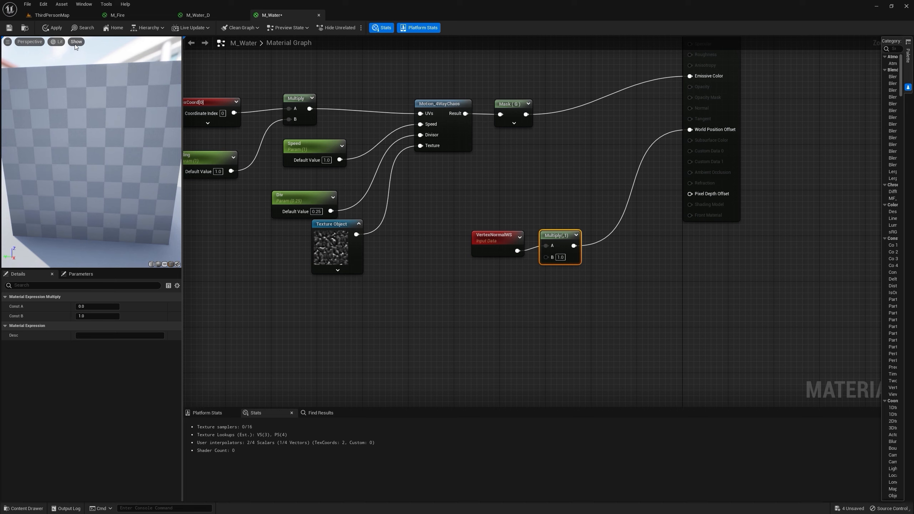
click(54, 28)
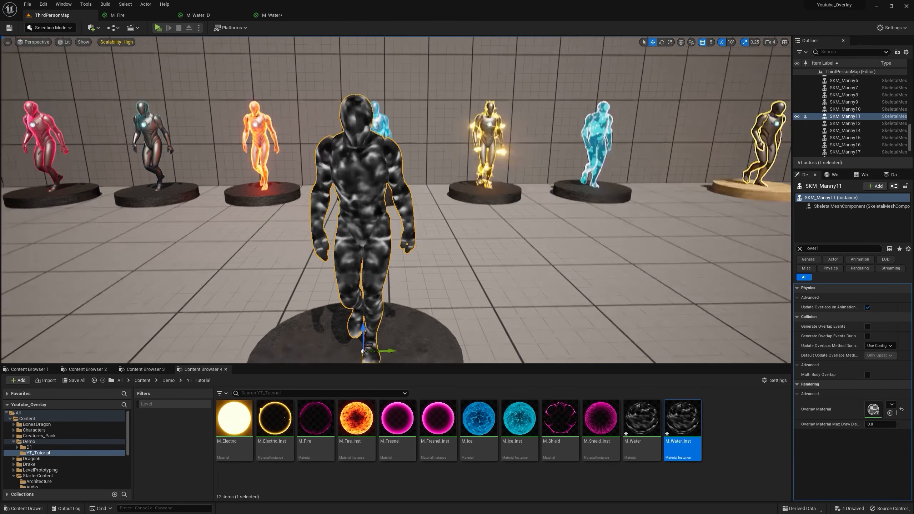
Step: Examine the water overlay on the foreground mannequin from several angles and distances in the level
right_drag(396, 200, 434, 206)
key(w)
key(s)
right_drag(313, 159, 383, 170)
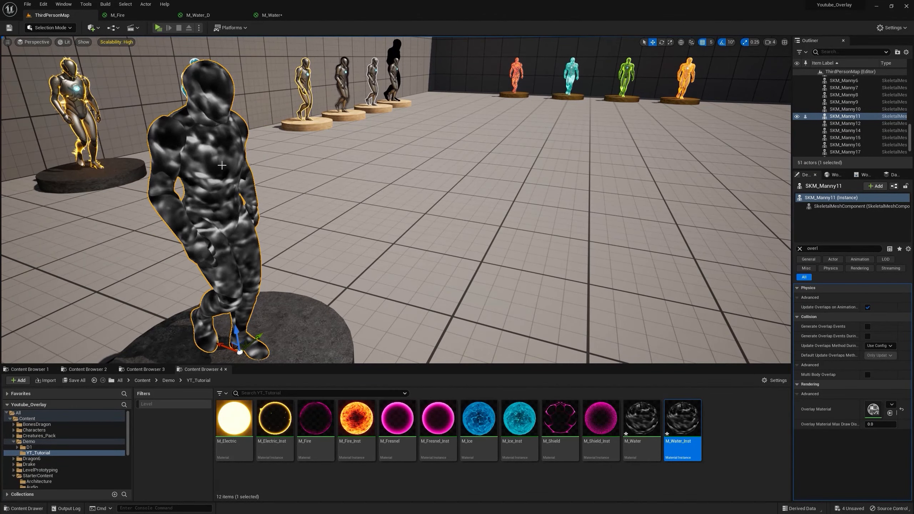
key(d)
right_drag(284, 162, 54, 162)
right_drag(396, 200, 360, 200)
key(d)
key(a)
key(w)
key(s)
key(a)
key(w)
key(s)
key(w)
key(s)
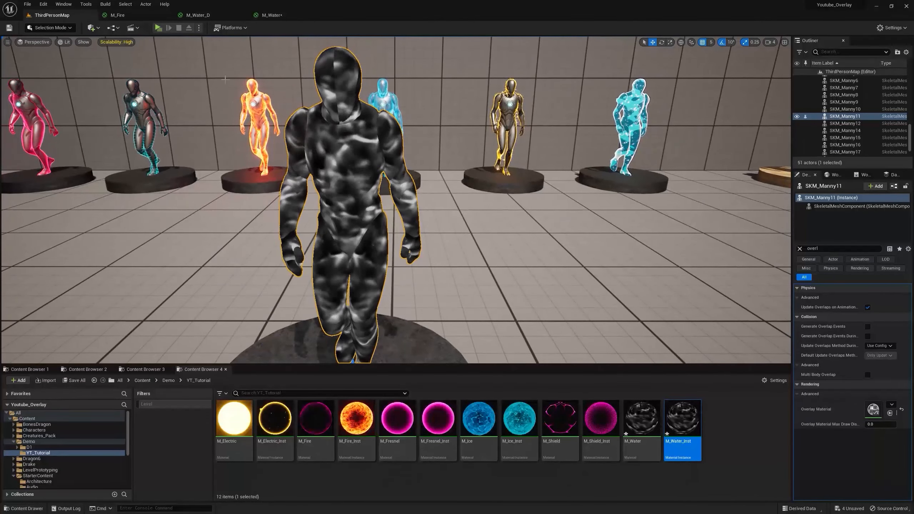
Step: In M_Water, delete the TexCoord and its Multiply node and move the Tiling parameter further from the Motion_4WayChaos node
click(275, 16)
right_drag(443, 127, 401, 133)
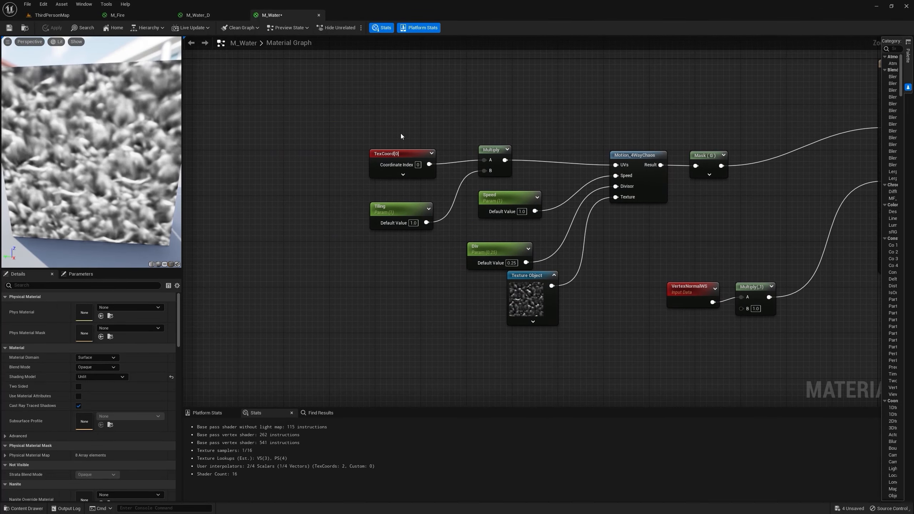
drag(522, 173, 519, 176)
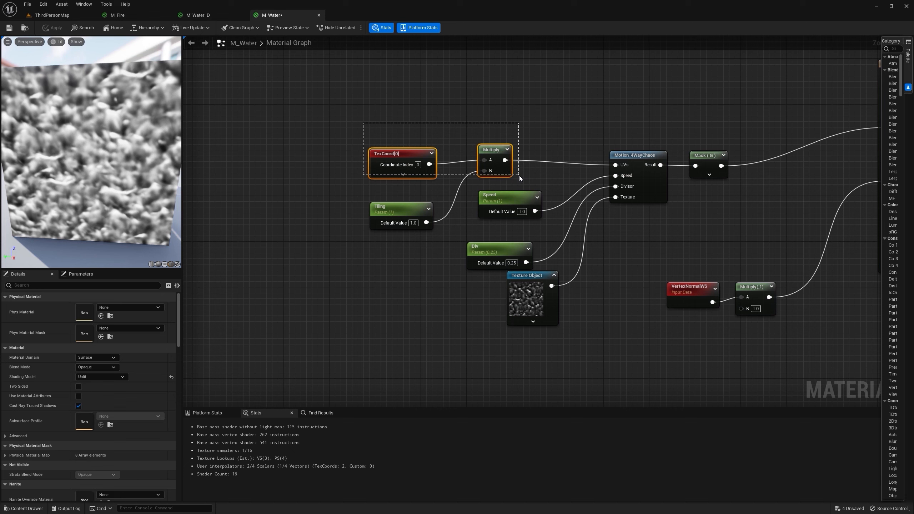
key(Delete)
drag(408, 208, 345, 152)
Step: Add a ScreenAlignedPixelToPixelUVs node, wire its Result into the Motion_4WayChaos UVs input, and apply the material
click(360, 117)
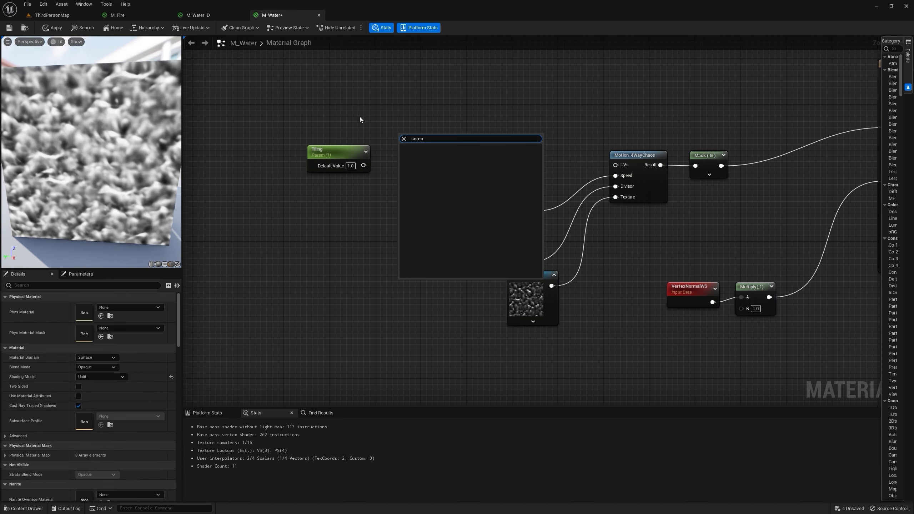
right_click(430, 111)
text(screenal)
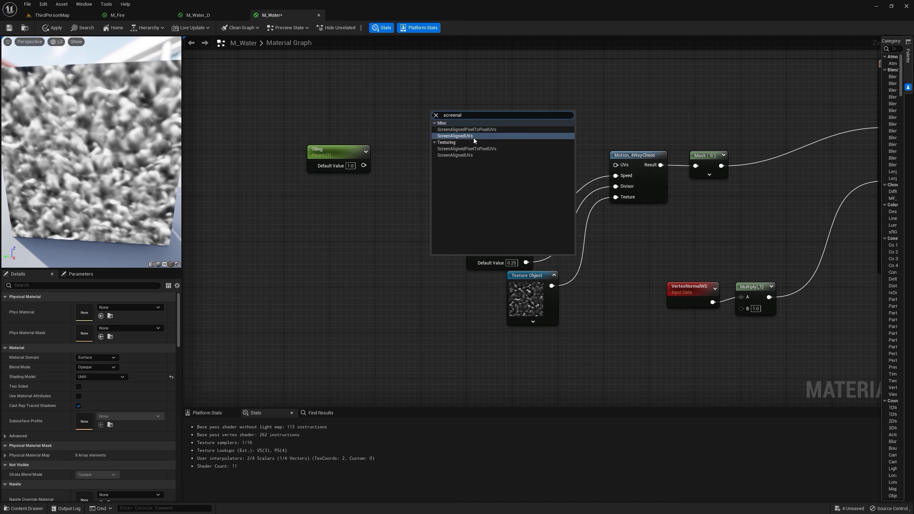
click(473, 129)
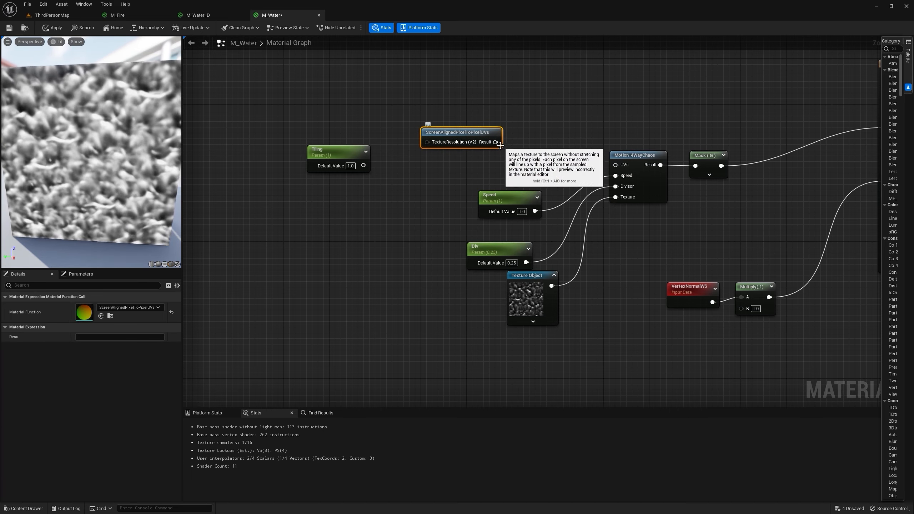
drag(534, 289, 551, 294)
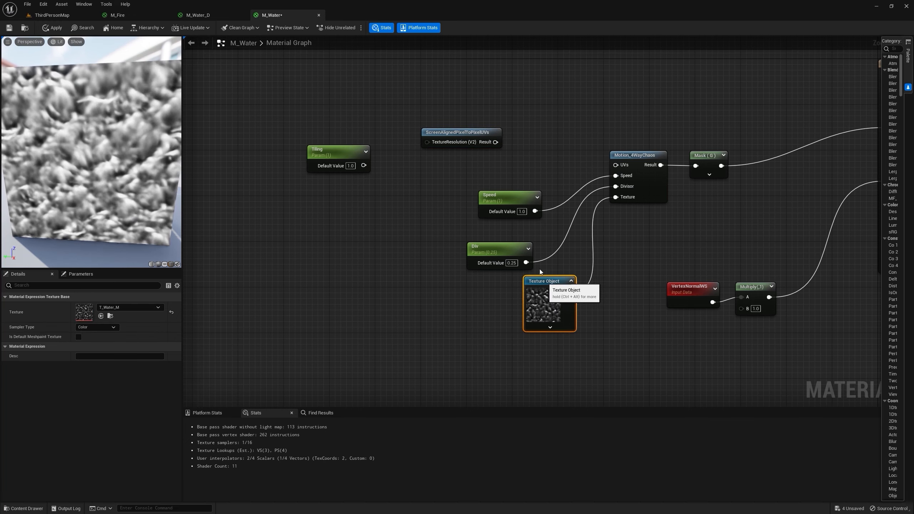
right_drag(459, 118, 450, 118)
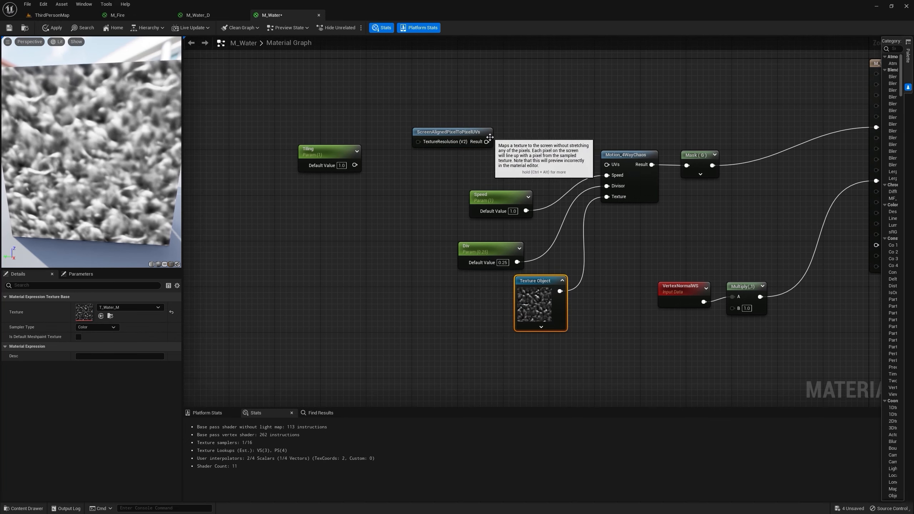
drag(487, 142, 535, 151)
drag(616, 169, 615, 168)
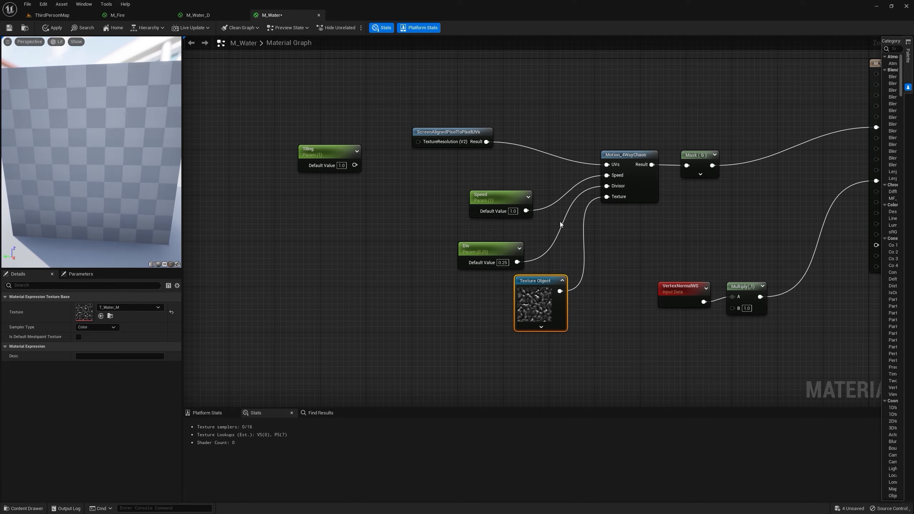
click(587, 297)
right_drag(582, 293, 574, 254)
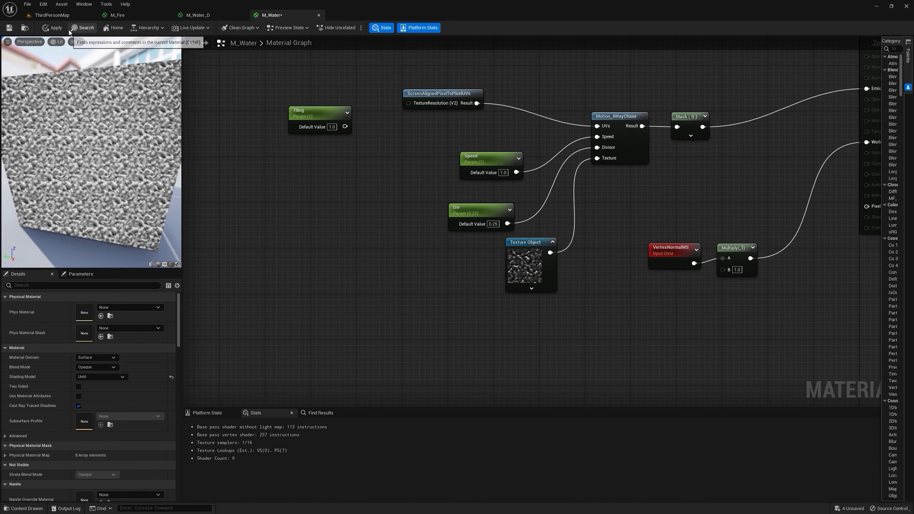
click(54, 29)
Step: Inspect how the screen-aligned water pattern behaves on the mannequin while moving around it in the level
click(66, 15)
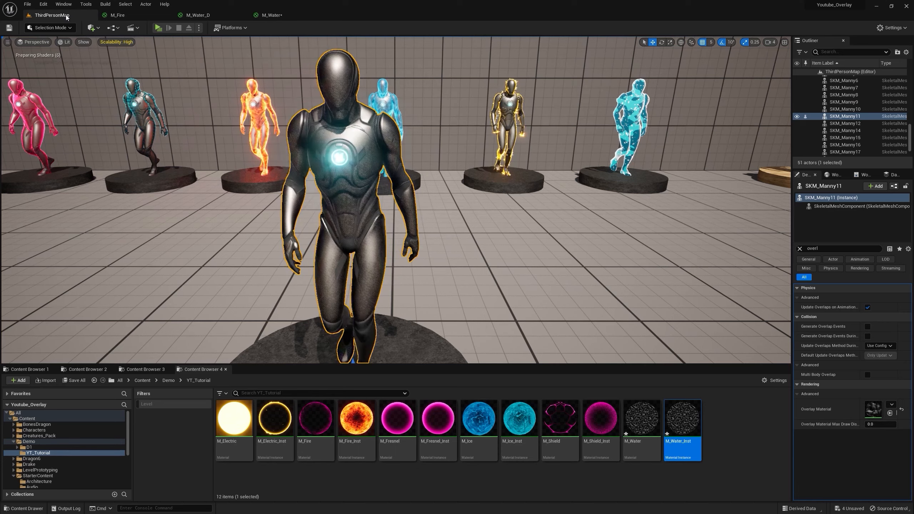
right_drag(396, 217, 435, 229)
key(a)
key(a)
key(d)
key(s)
key(w)
key(s)
key(d)
key(w)
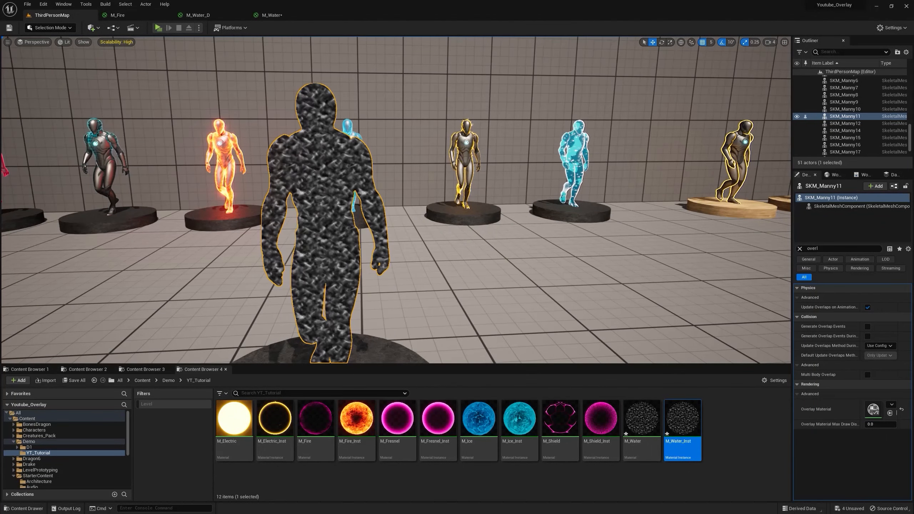
Step: In M_Water, wire the Tiling parameter into TextureResolution and set its default value to 300
click(268, 15)
drag(345, 126, 408, 103)
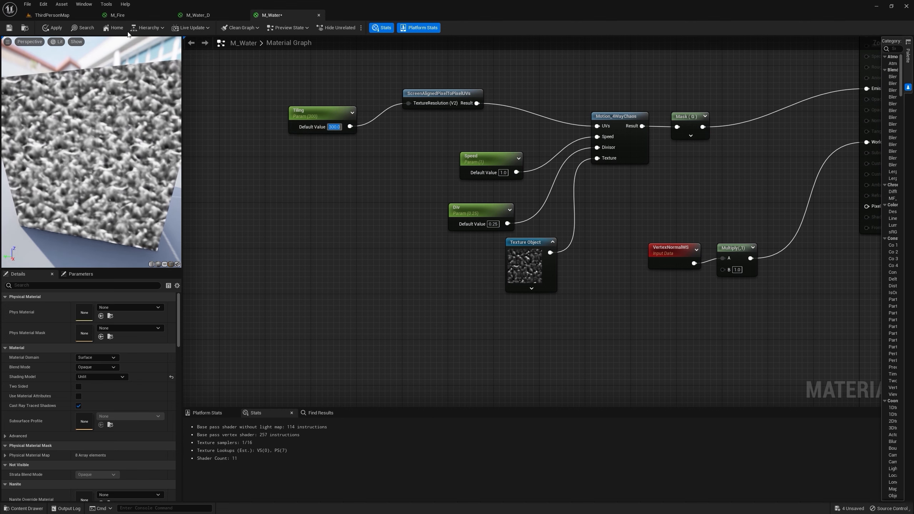
Step: Inspect the water pattern on the foreground mannequin in the ThirdPersonMap level while moving around it
click(75, 17)
click(414, 175)
right_drag(413, 175, 447, 188)
key(a)
key(d)
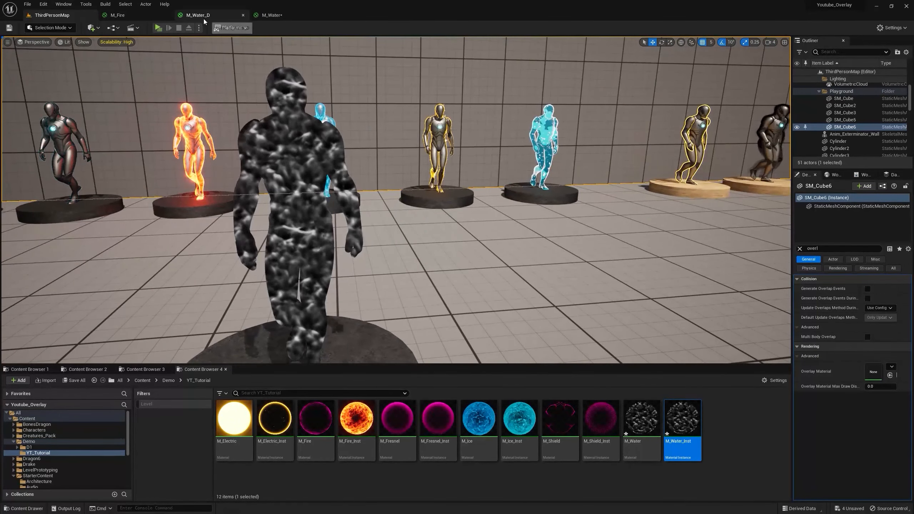
Step: In the M_Water graph, shift the whole texture-motion node group, including the Mask, further away from the output node
click(272, 15)
scroll(448, 151, down, 2)
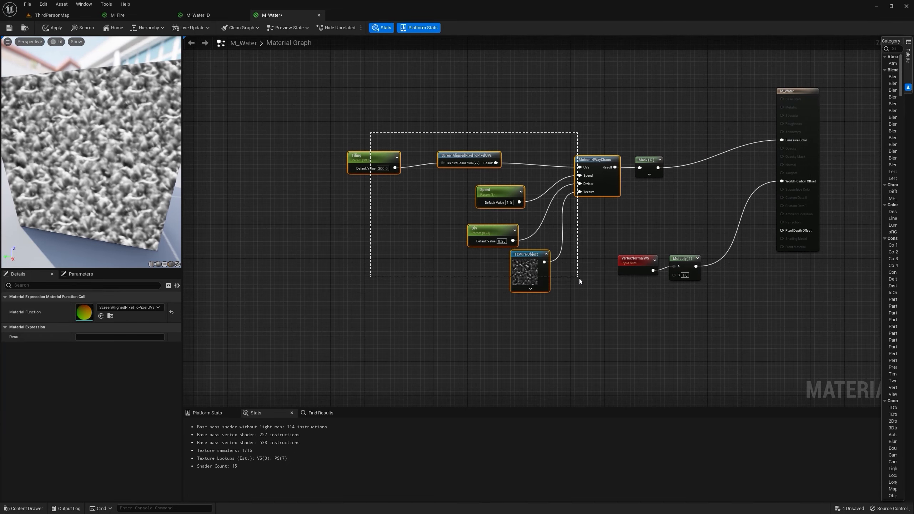
drag(579, 279, 579, 278)
drag(650, 161, 470, 161)
Step: Add a Lerp node, wire the Mask output into its Alpha and its result into Emissive Color, placing it nearer the output node
right_drag(535, 145, 493, 161)
click(506, 116)
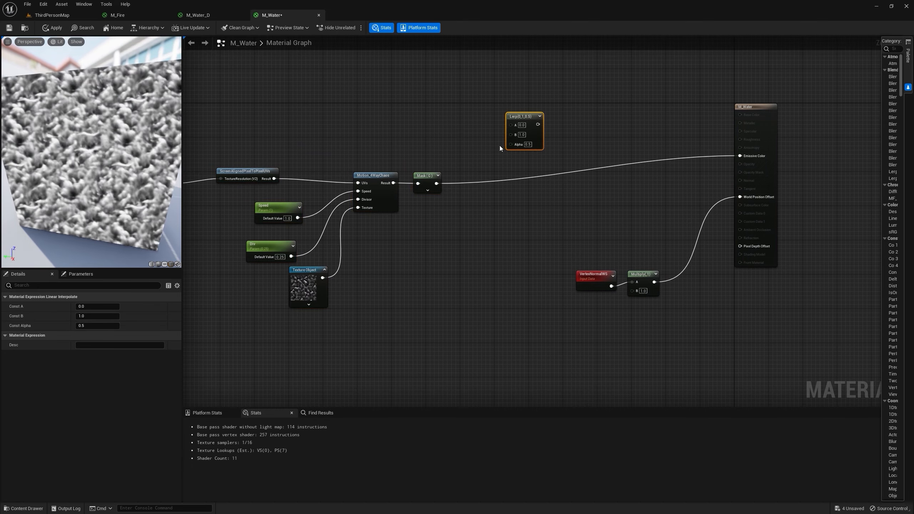
scroll(486, 160, up, 1)
drag(421, 190, 824, 152)
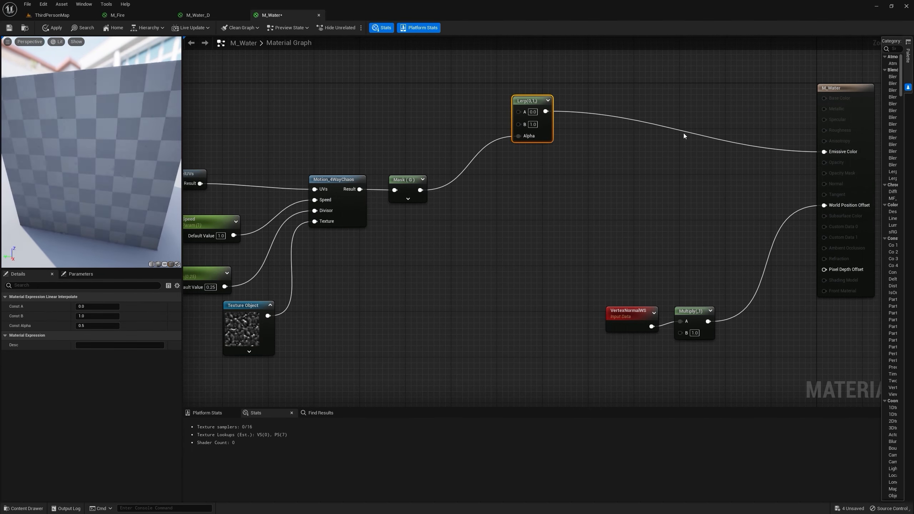
right_drag(555, 102, 520, 155)
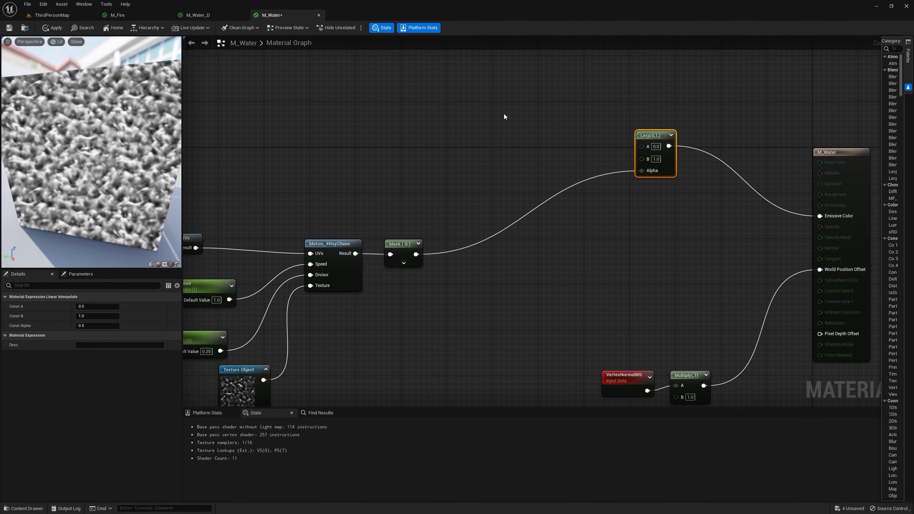
Step: Add vector parameters C1 and C2 and wire them into the Lerp's A and B inputs respectively
click(490, 94)
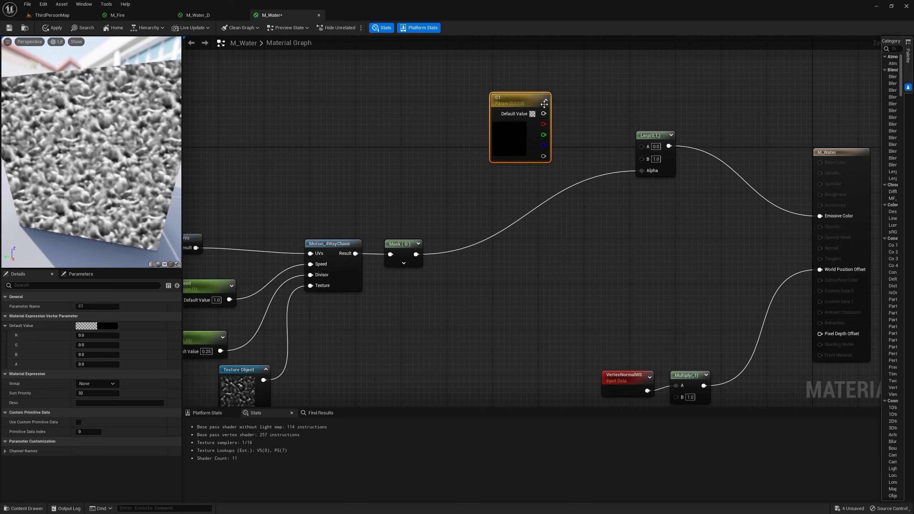
drag(544, 113, 642, 146)
right_drag(612, 144, 598, 211)
drag(499, 167, 491, 90)
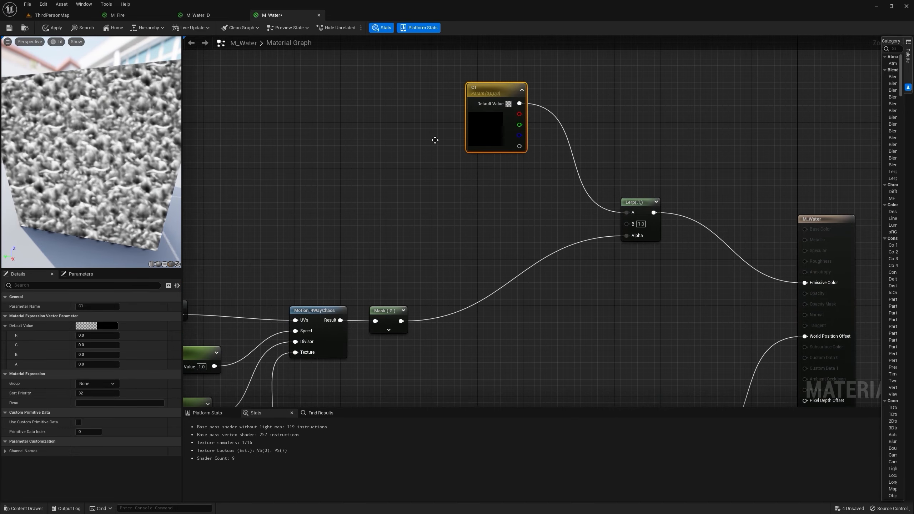
click(418, 148)
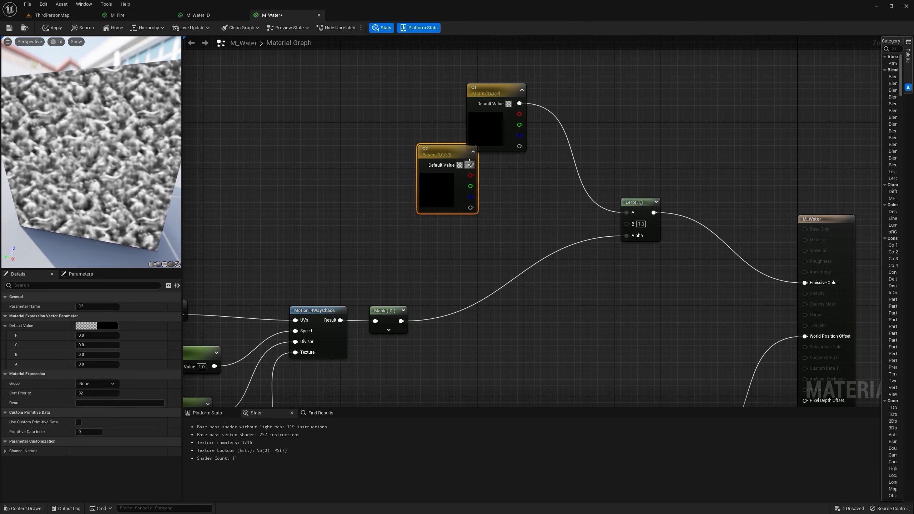
drag(470, 164, 627, 223)
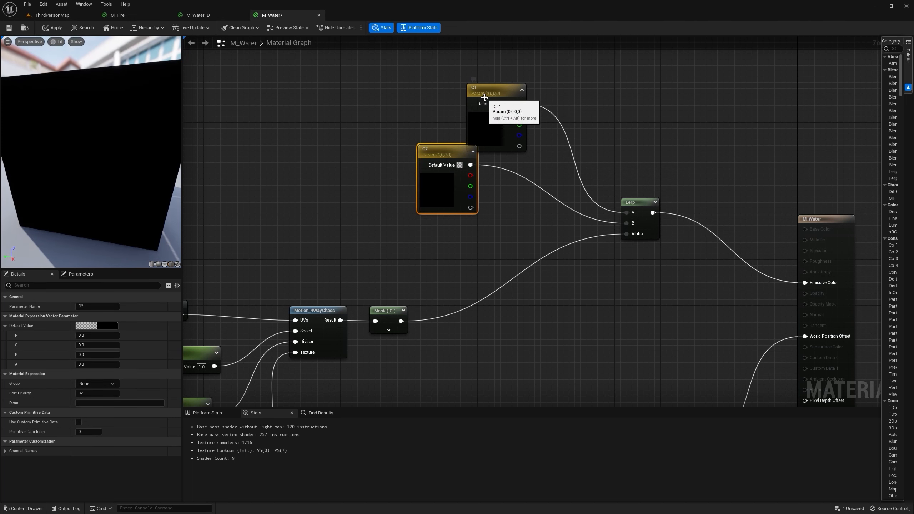
Step: Try the saved cyan swatch as C1's default colour
click(108, 326)
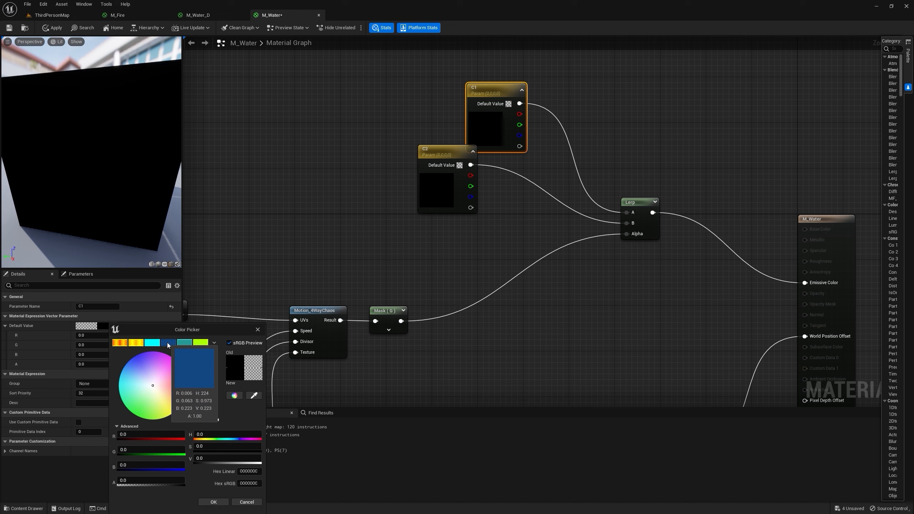
click(154, 345)
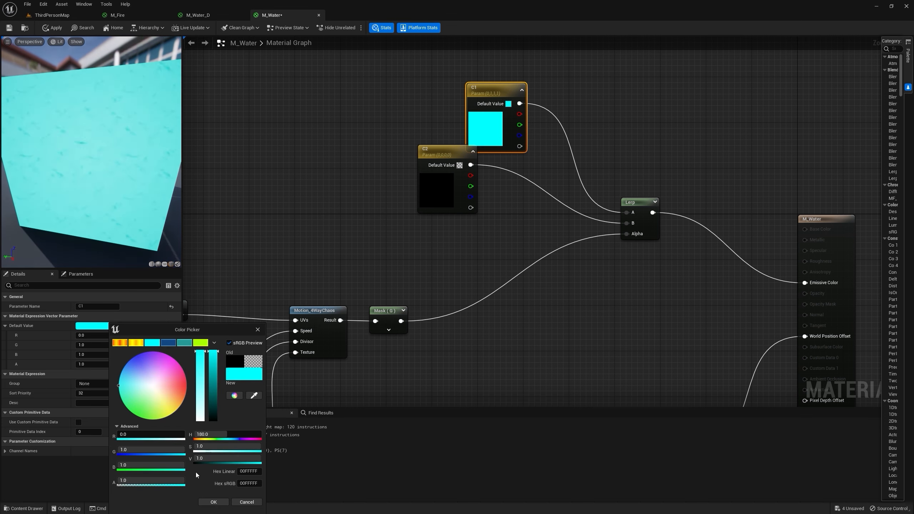
click(214, 502)
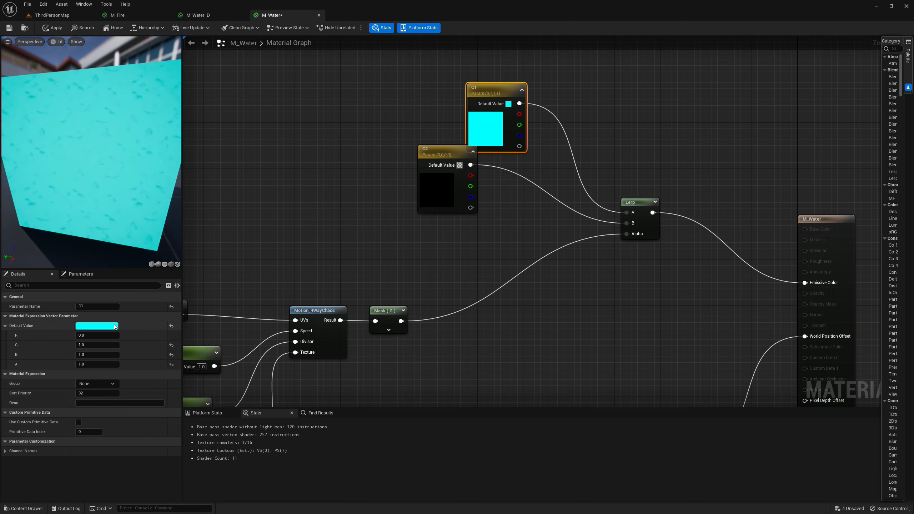
Step: Set C1's default colour to the saved dark blue swatch (R 0.006, G 0.063, B 0.223)
click(115, 326)
click(176, 345)
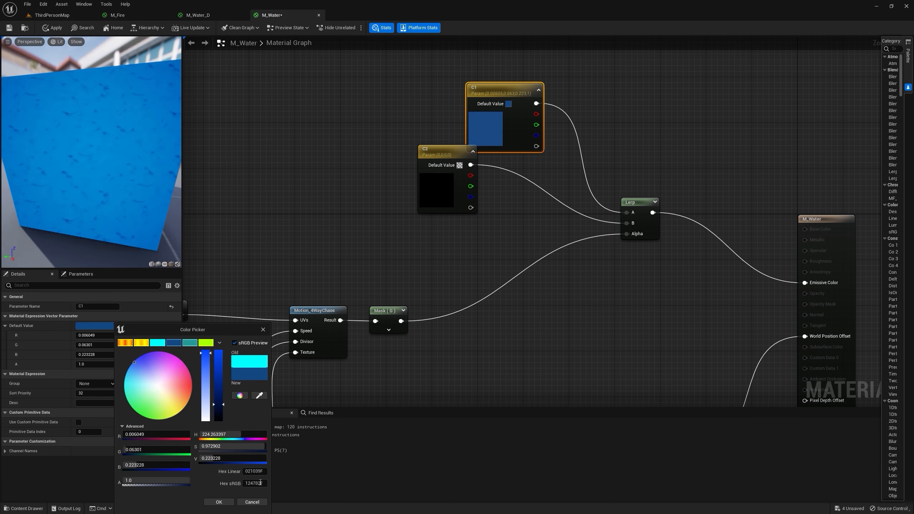
click(219, 502)
Step: Swap the Lerp inputs so C2 feeds A and C1 feeds B, and rearrange the nodes with C2 above C1
drag(470, 165, 628, 213)
drag(536, 103, 628, 224)
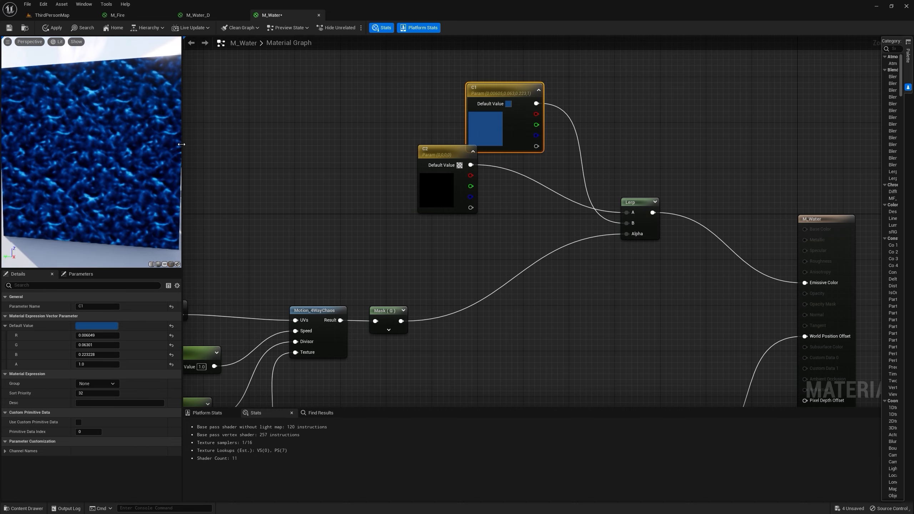
drag(527, 98, 469, 202)
drag(402, 136, 462, 103)
click(577, 83)
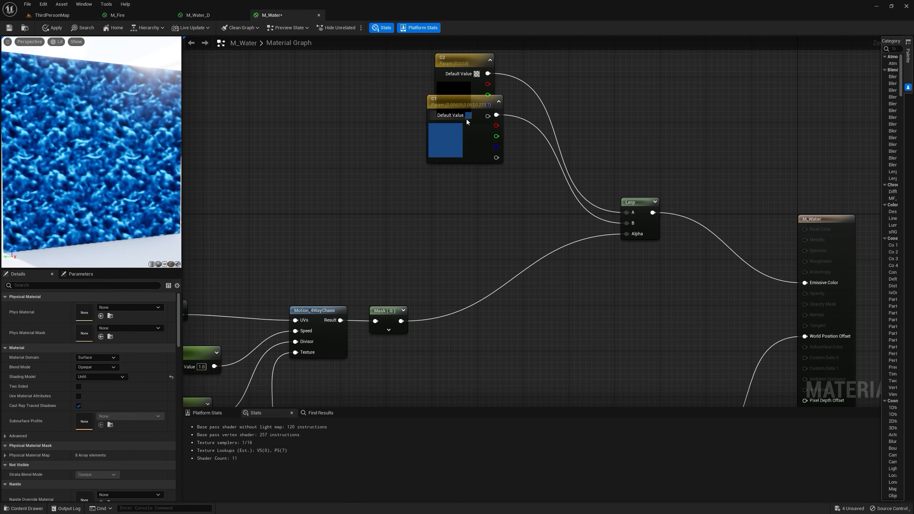
drag(446, 135, 452, 158)
right_drag(409, 171, 424, 143)
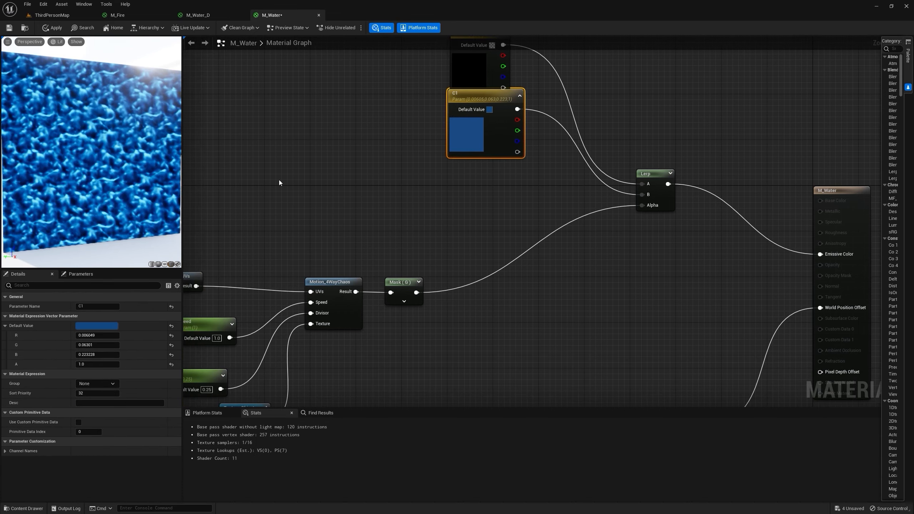
Step: Add a Round node after the Mask and wire its output into the Lerp's Alpha
drag(417, 292, 487, 281)
text(roun)
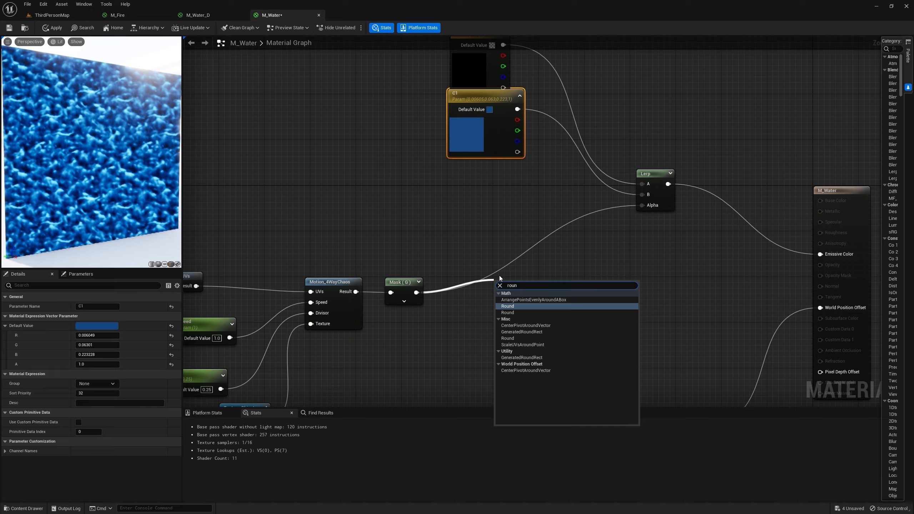
key(Return)
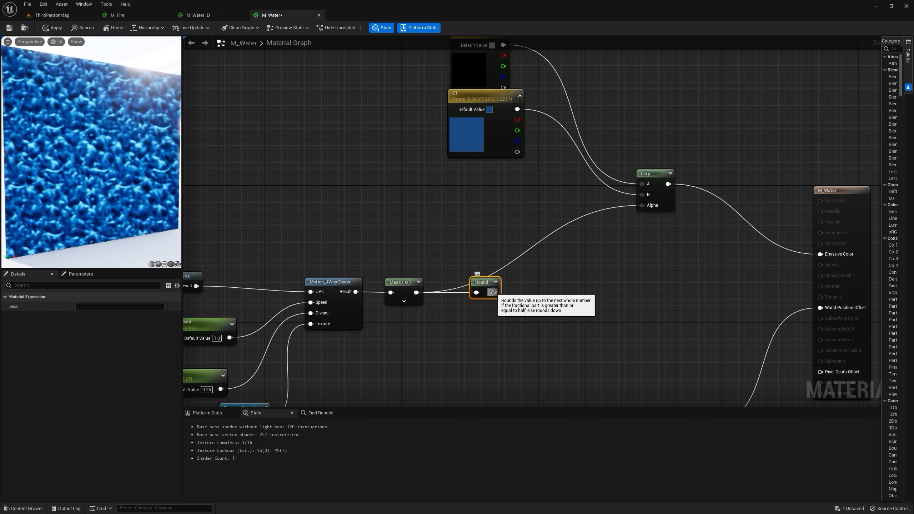
drag(493, 292, 494, 285)
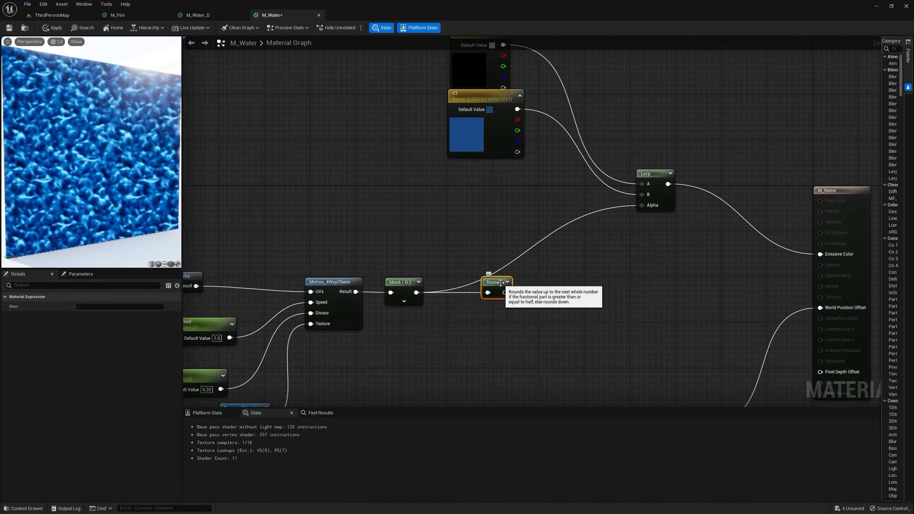
right_drag(399, 248, 534, 208)
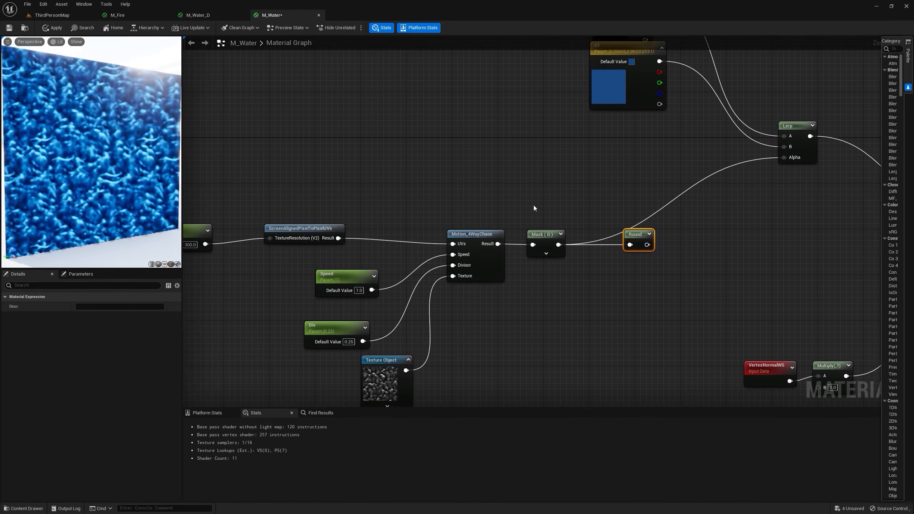
right_drag(601, 291, 544, 327)
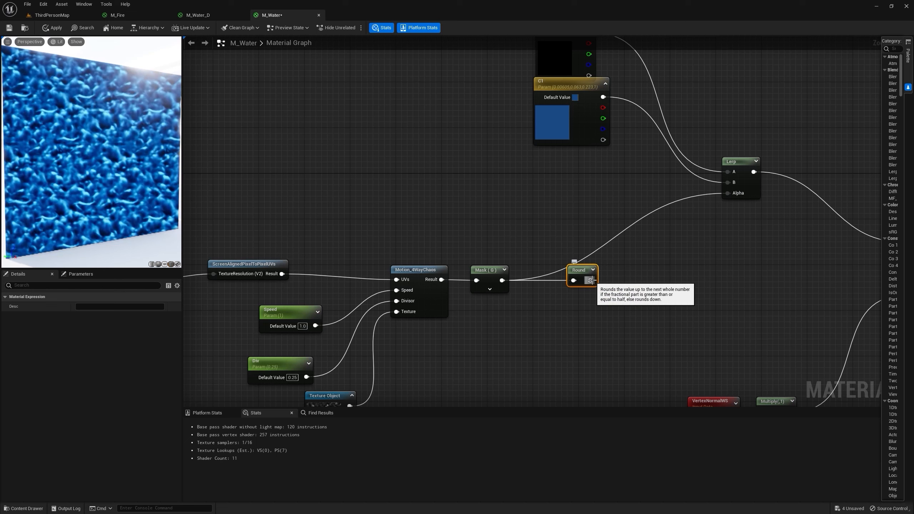
drag(590, 280, 729, 194)
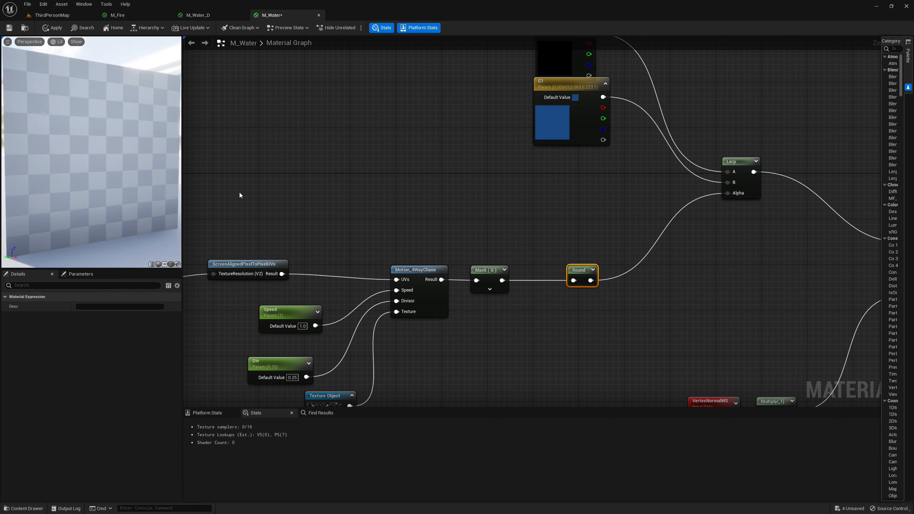
Step: Move the Round node away from the Mask and insert an Add node between the two
right_drag(414, 181, 376, 162)
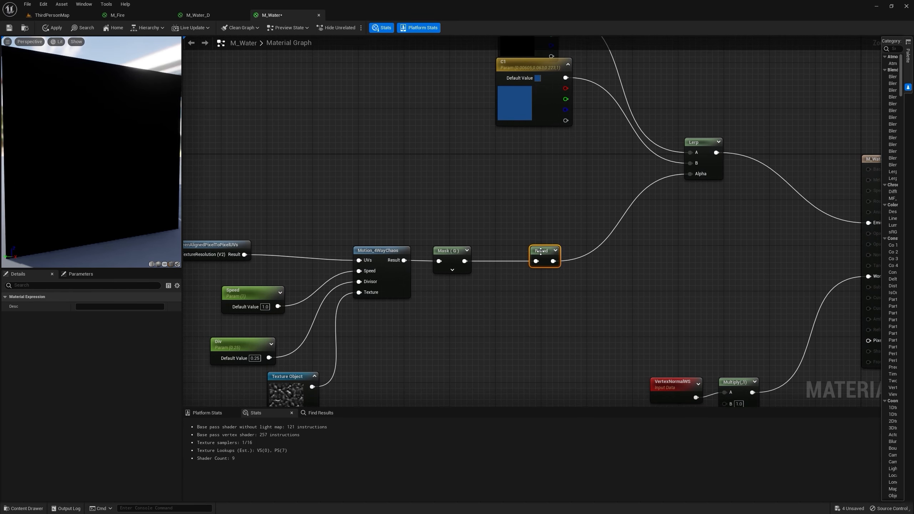
drag(541, 251, 563, 251)
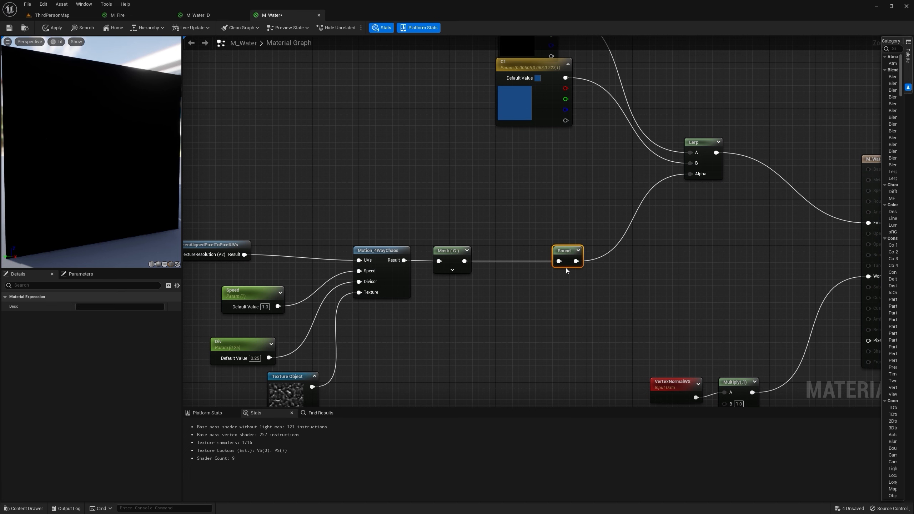
click(492, 257)
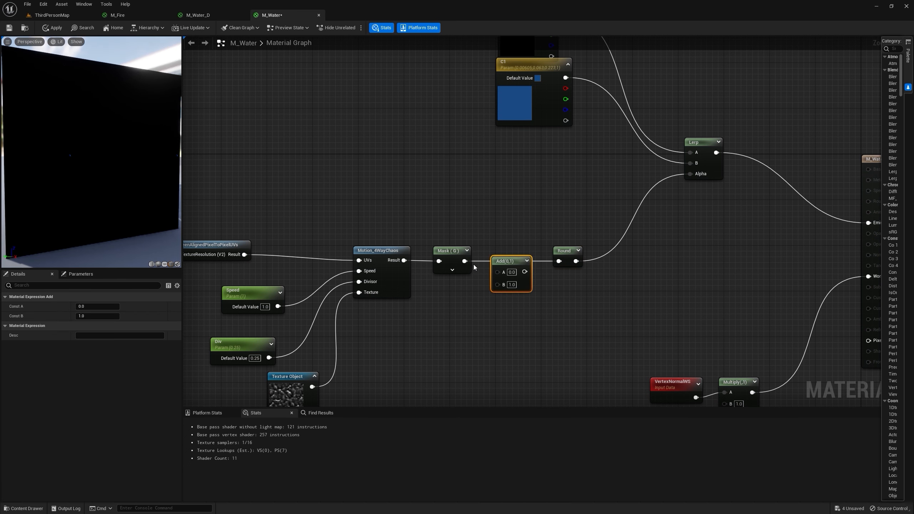
drag(516, 270, 522, 261)
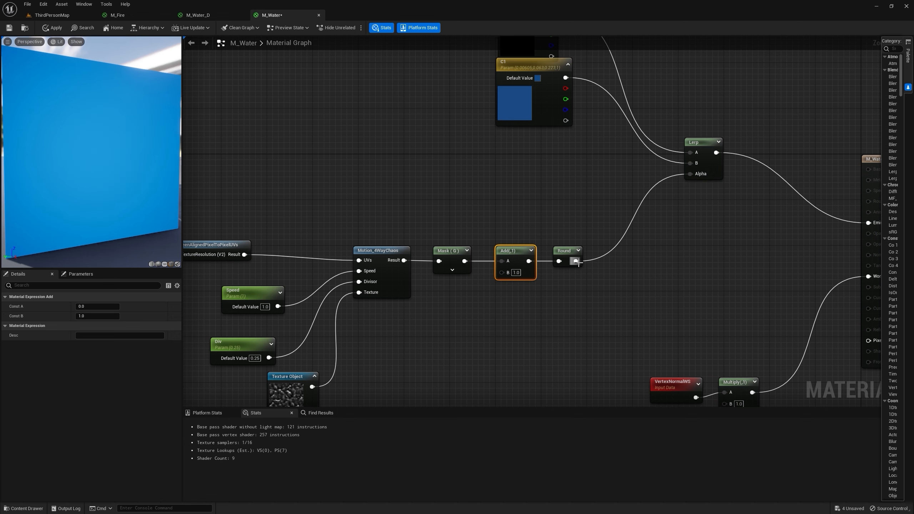
Step: Add a Saturate node after Round and wire its output into the Lerp's Alpha
drag(576, 261, 628, 240)
text(saturate)
key(Return)
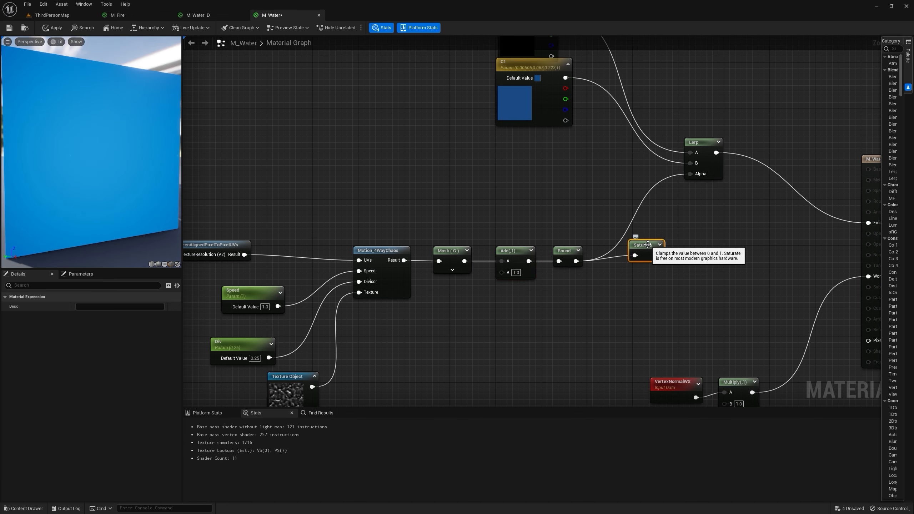
drag(647, 245, 629, 250)
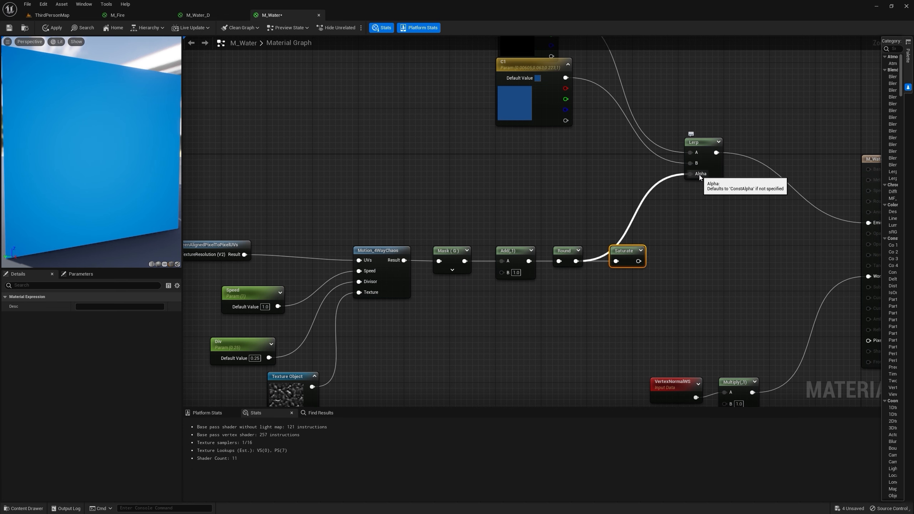
drag(639, 261, 697, 174)
Step: Set the Add node's B value to 0.46
click(517, 257)
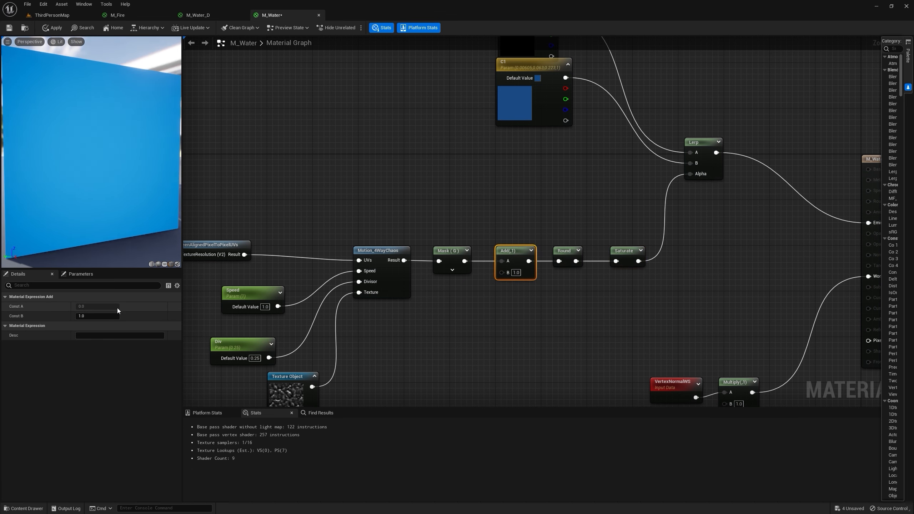
drag(108, 316, 102, 317)
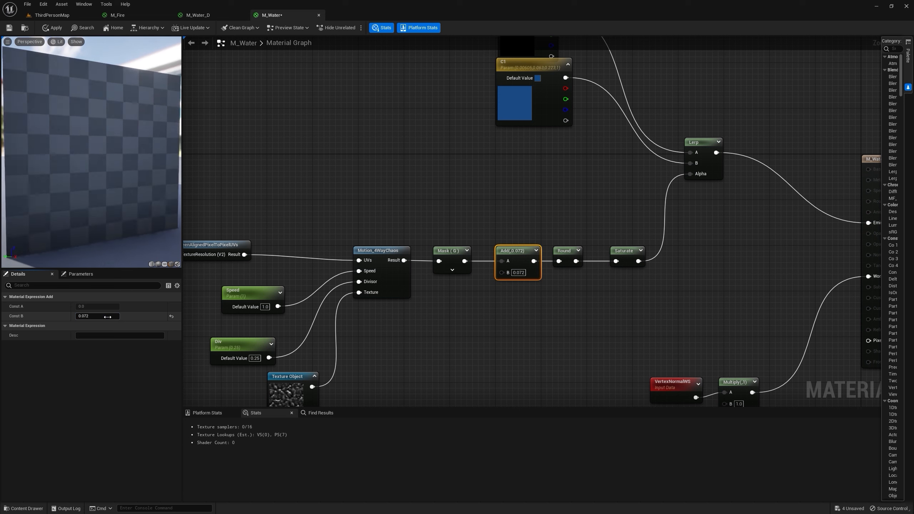
click(520, 273)
key(BackSpace)
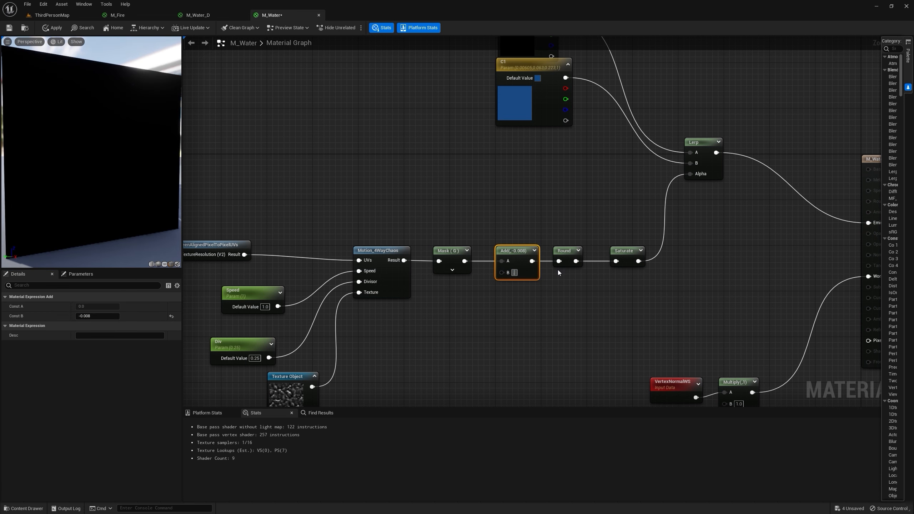
text(0.46)
key(Return)
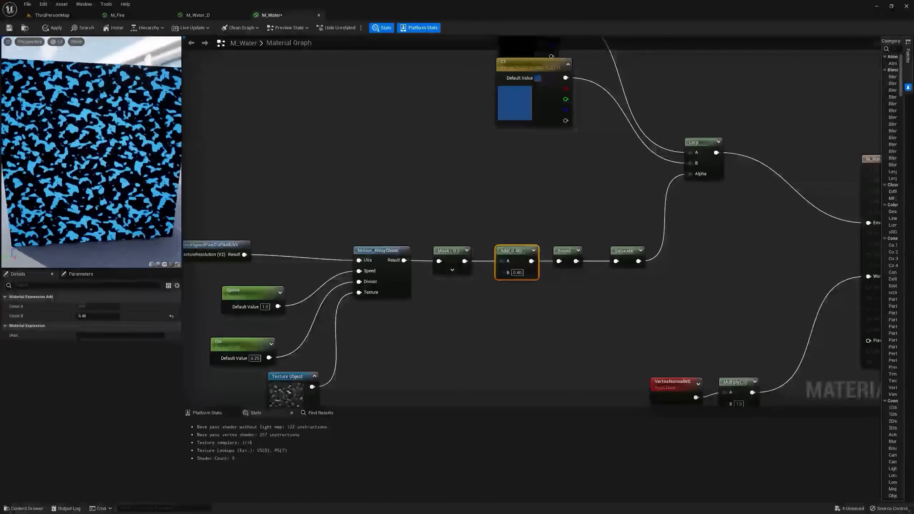
Step: Apply the M_Water material and check the blue and black pattern on the mannequin in the level
right_drag(398, 122, 397, 185)
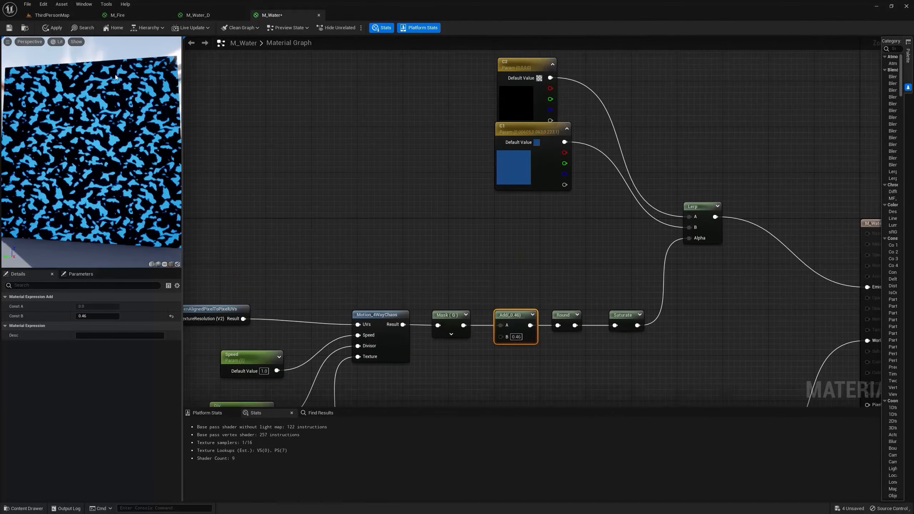
click(55, 28)
click(56, 15)
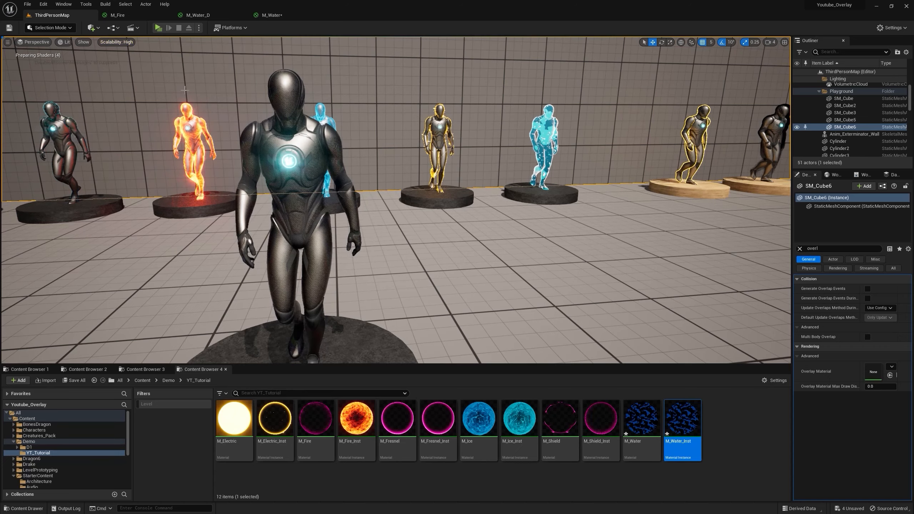
scroll(184, 90, up, 3)
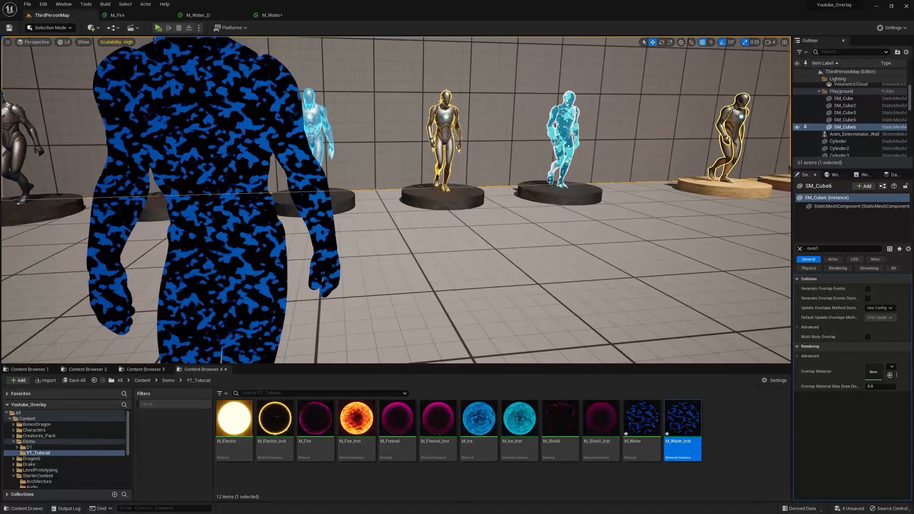
Step: Open the M_Water_Inst material instance in a floating window beside the mannequin in the level
right_drag(396, 200, 414, 198)
key(s)
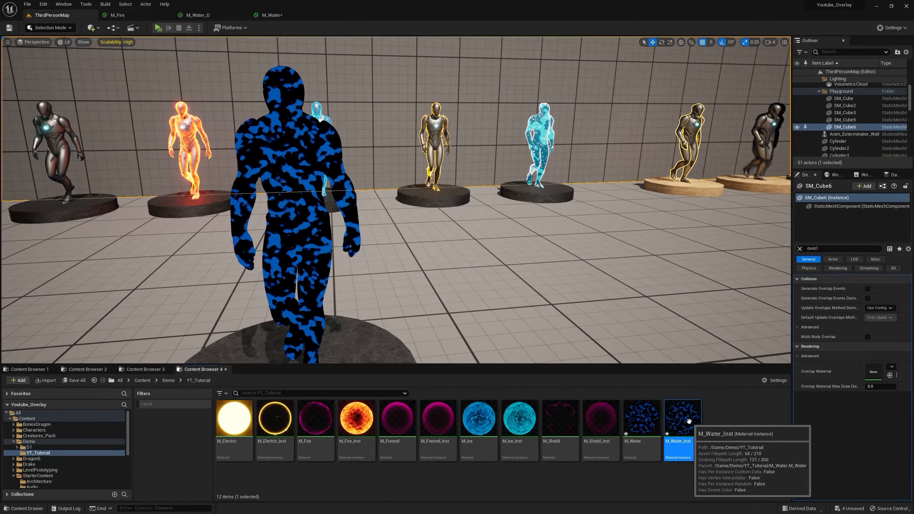
double_click(688, 421)
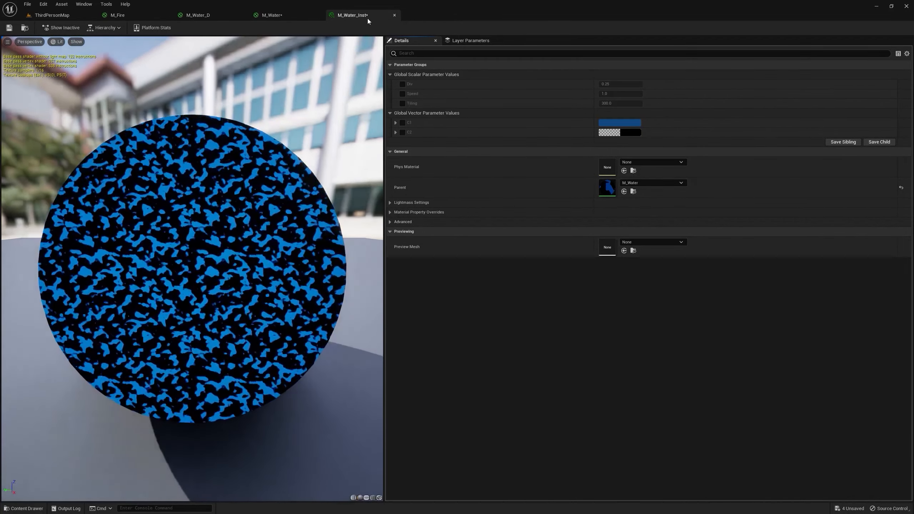
drag(367, 19, 595, 202)
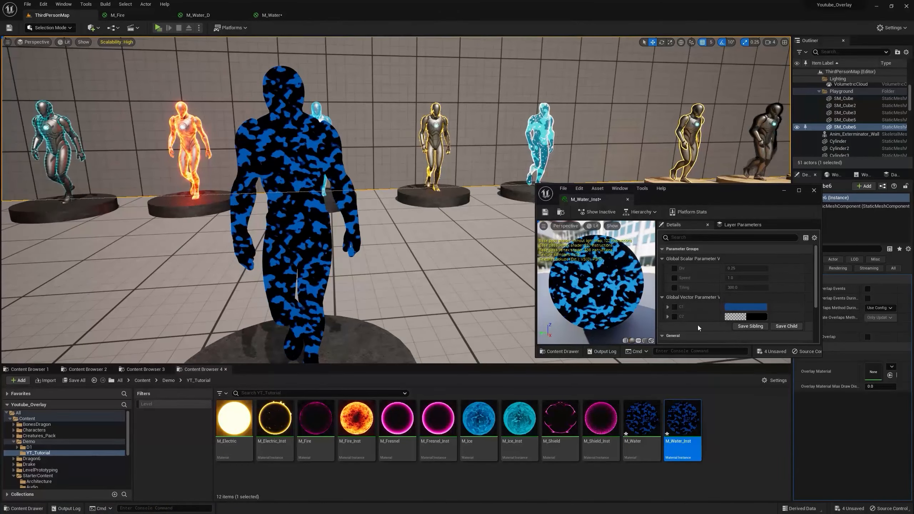
Step: Override C2 with dark blue and C1 with bright cyan in M_Water_Inst
click(675, 316)
click(754, 317)
click(813, 339)
click(857, 497)
click(674, 307)
click(738, 307)
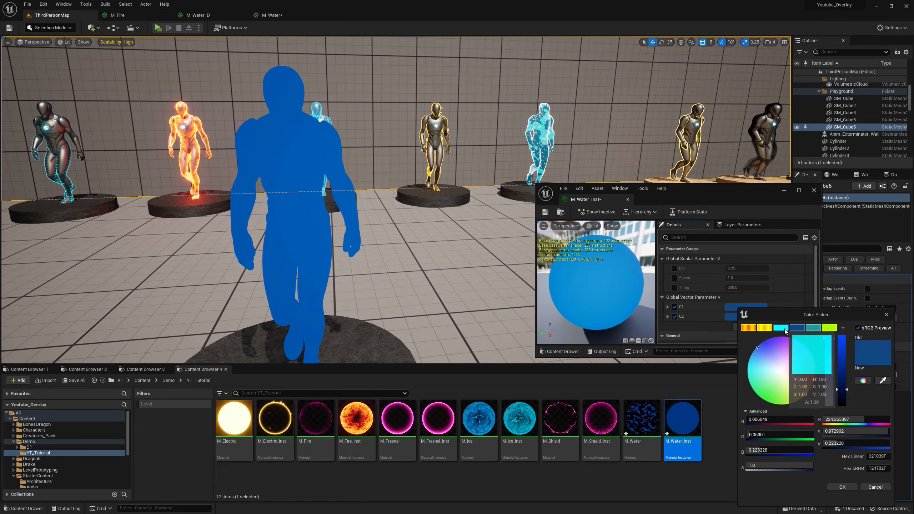
click(781, 328)
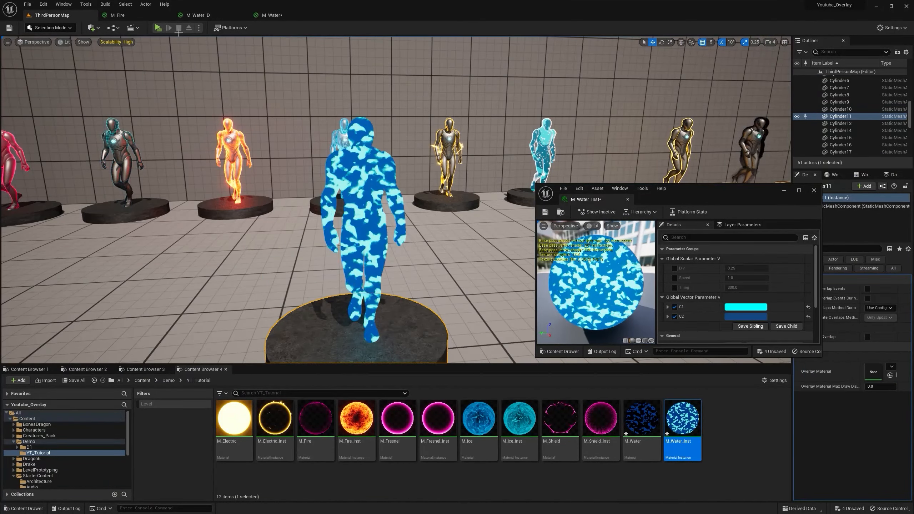
Step: Add a second Lerp node in M_Water between the existing Lerp and Emissive Color for a white Fresnel rim
click(271, 15)
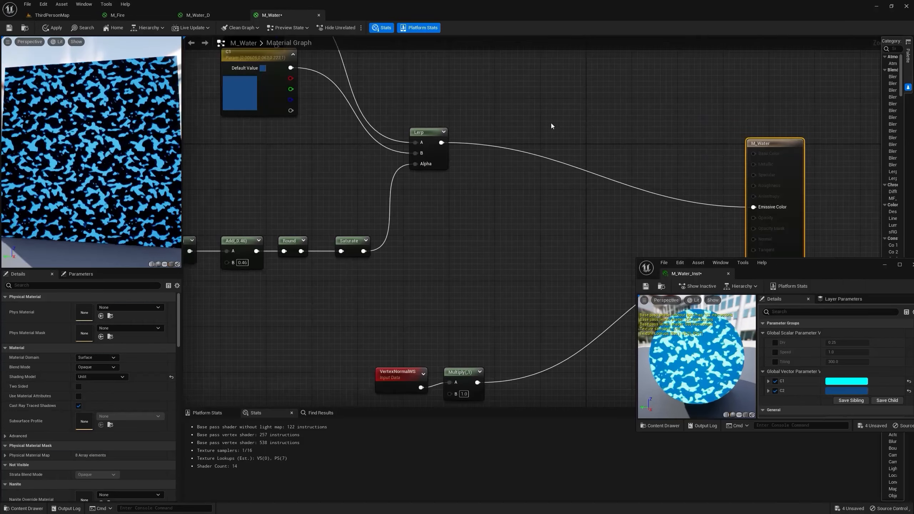
click(553, 122)
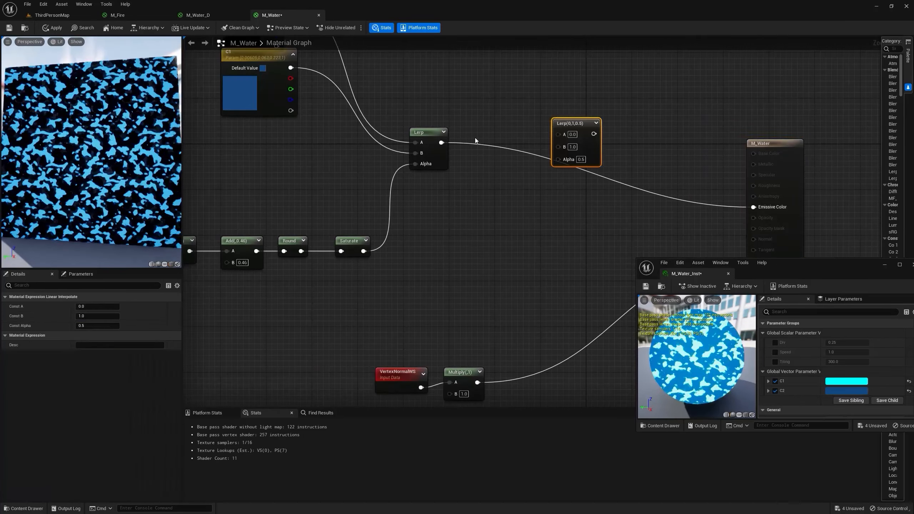
drag(441, 142, 753, 205)
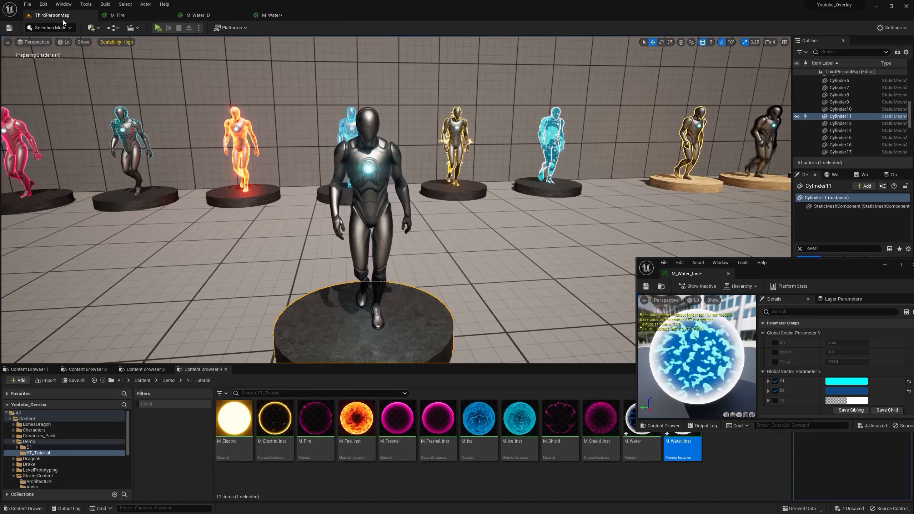
Step: Apply M_Water_Inst to the mannequin in the level and inspect its rim and water pattern
drag(682, 446, 373, 159)
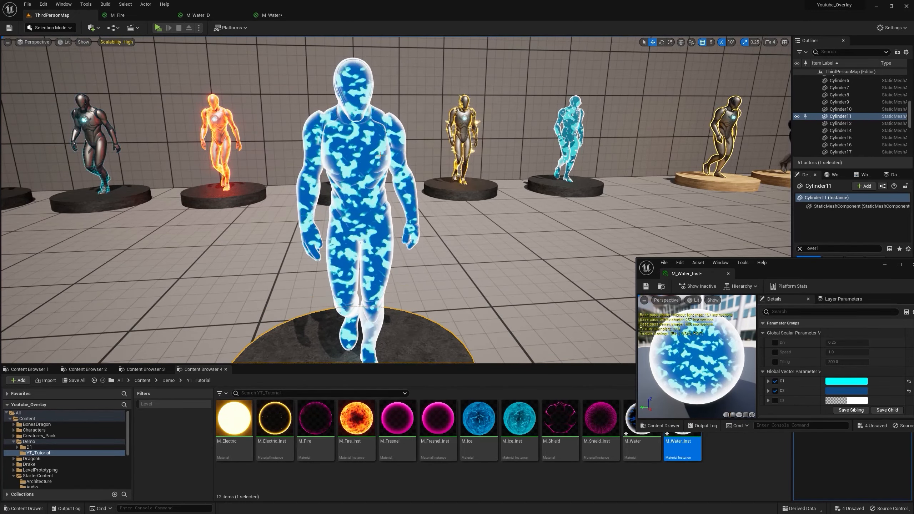
scroll(380, 156, up, 4)
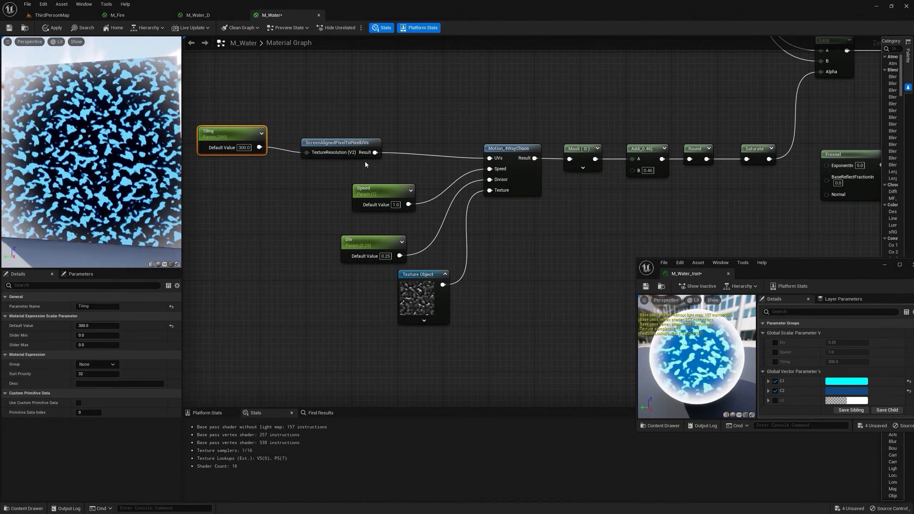
Step: Duplicate the Motion_4WayChaos node with its Speed, Div and Texture Object inputs, and wire the ScreenAlignedPixelToPixelUVs result into the copy's UVs
mouse_move(365, 162)
right_down()
mouse_move(397, 156)
mouse_move(348, 165)
right_up()
drag(502, 318, 386, 162)
key(ctrl+c)
key(ctrl+v)
drag(351, 108, 391, 205)
Step: Route the copied Motion_4WayChaos, using a blue normal map texture, through an R G Mask into an Add node with the screen-aligned UVs
click(319, 320)
text(mask)
drag(436, 204, 543, 122)
click(527, 263)
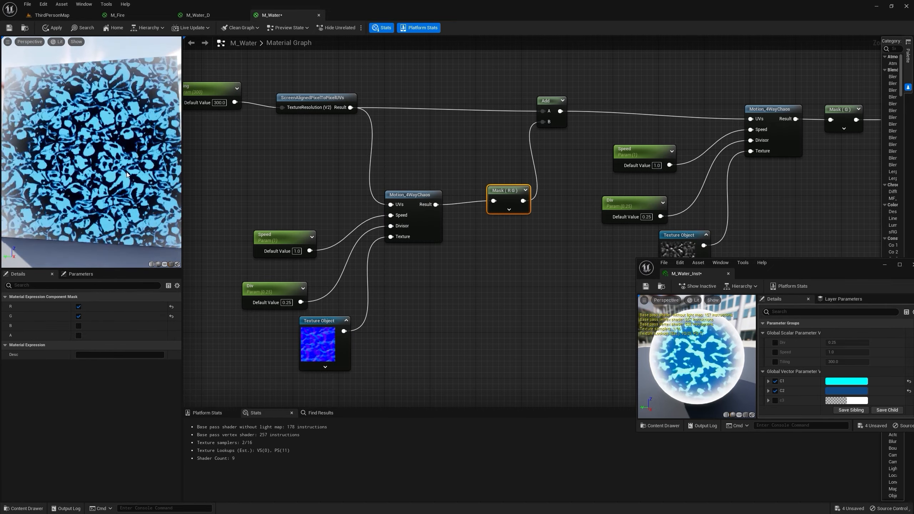
Step: Insert a Multiply node between the R G Mask and the B input of the UV Add node
drag(514, 193, 486, 197)
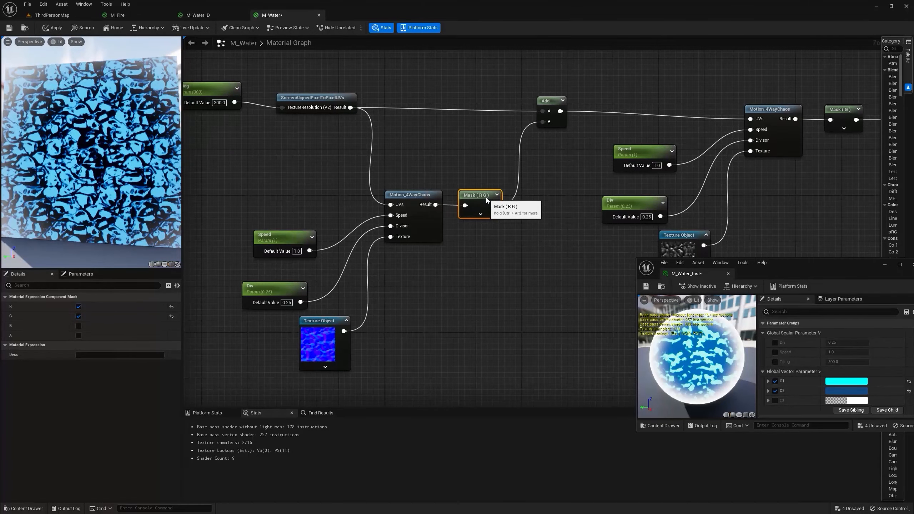
right_drag(485, 198, 438, 209)
click(468, 204)
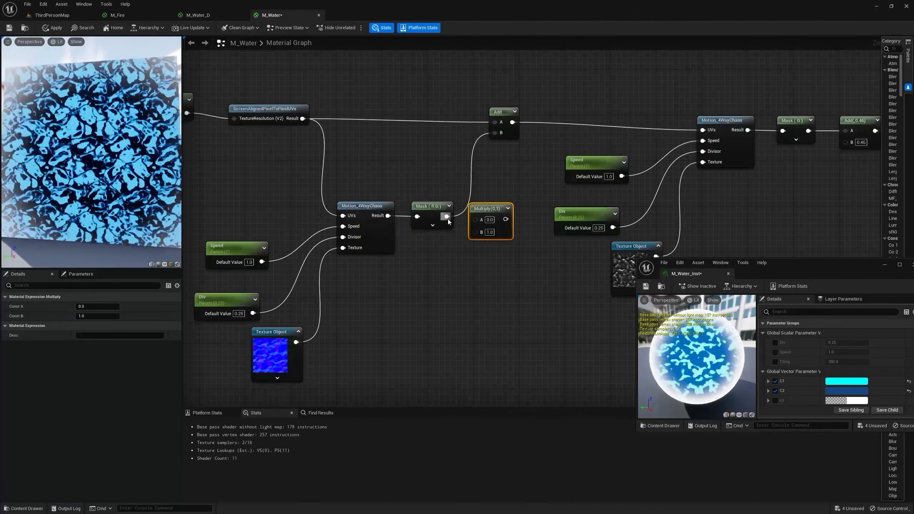
drag(447, 217, 499, 136)
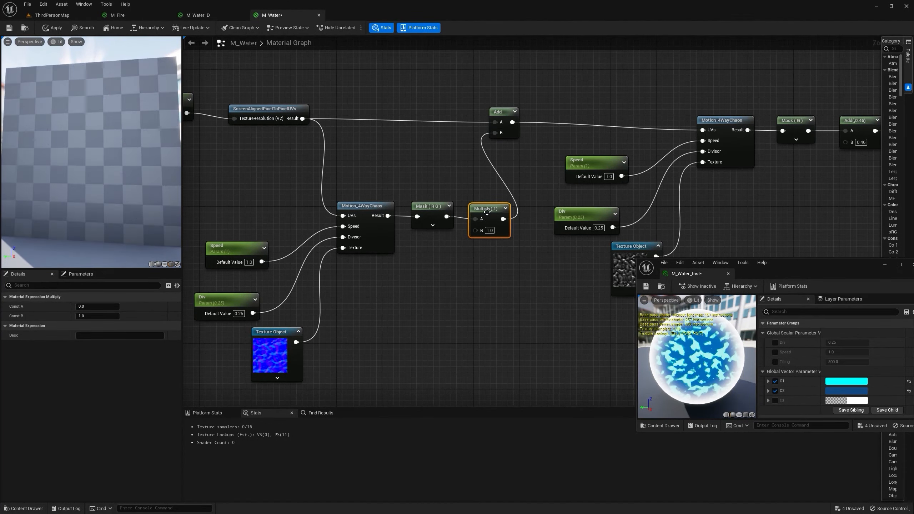